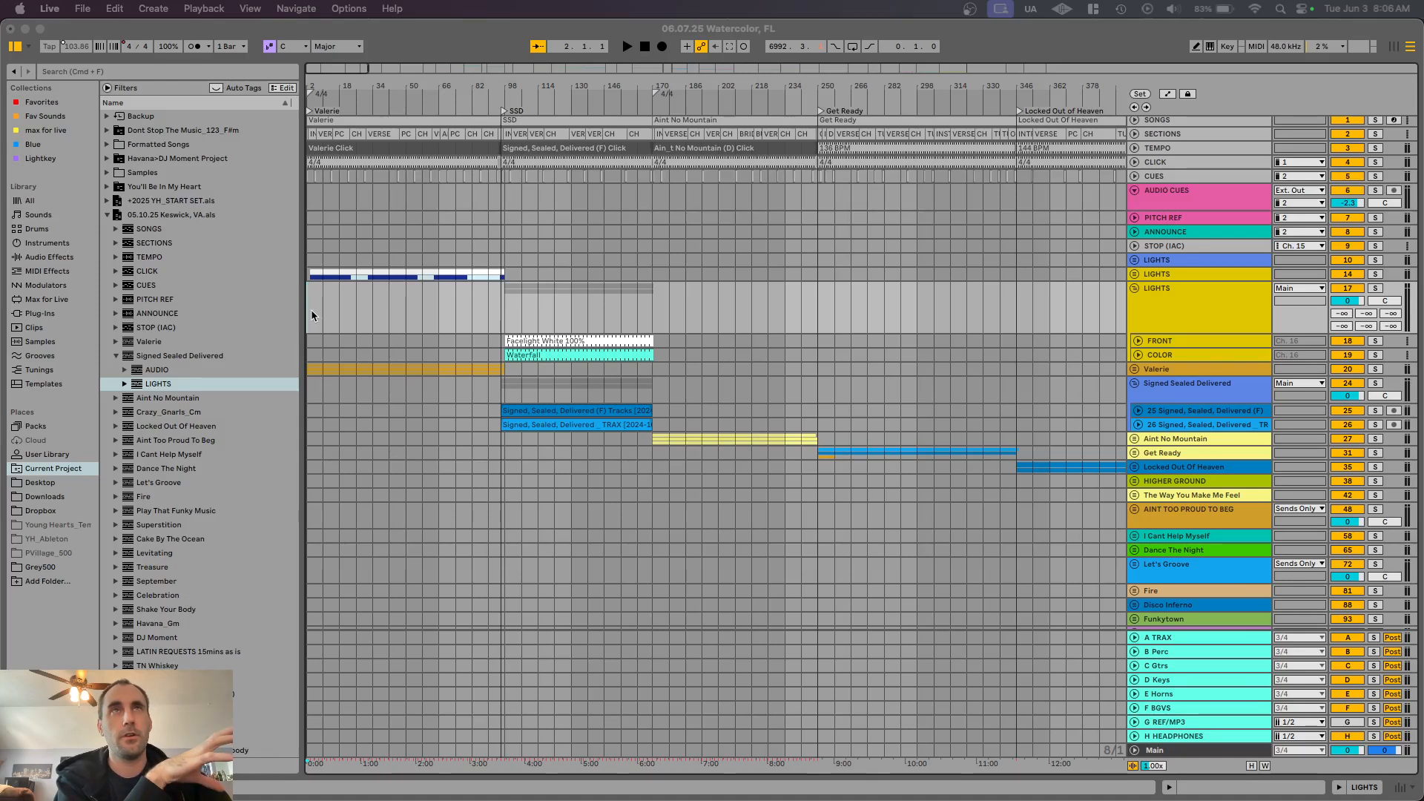
Step: Inspect the FRONT and COLOR tracks in the second yellow LIGHTS group and leave the group folded
left_click(1135, 289)
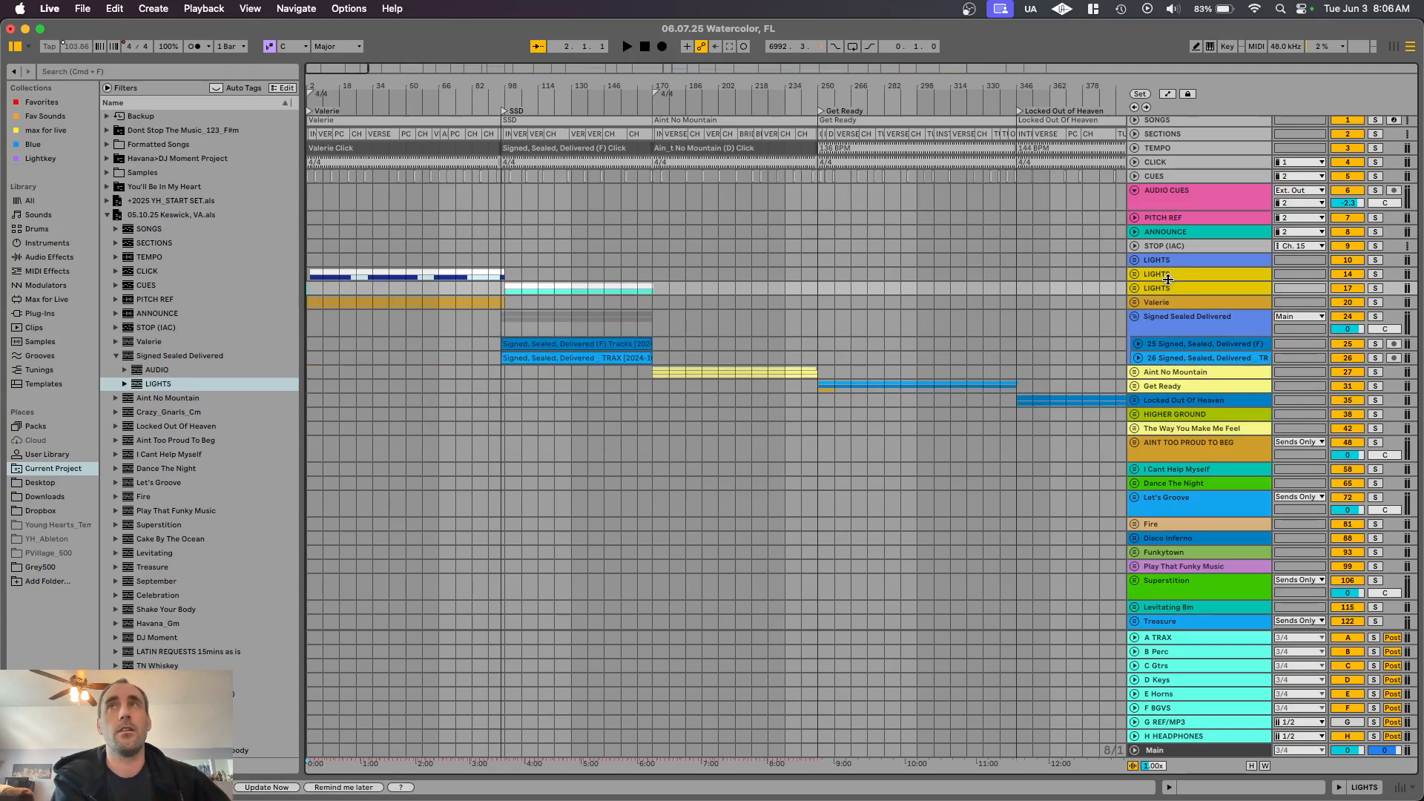
left_click(1156, 277)
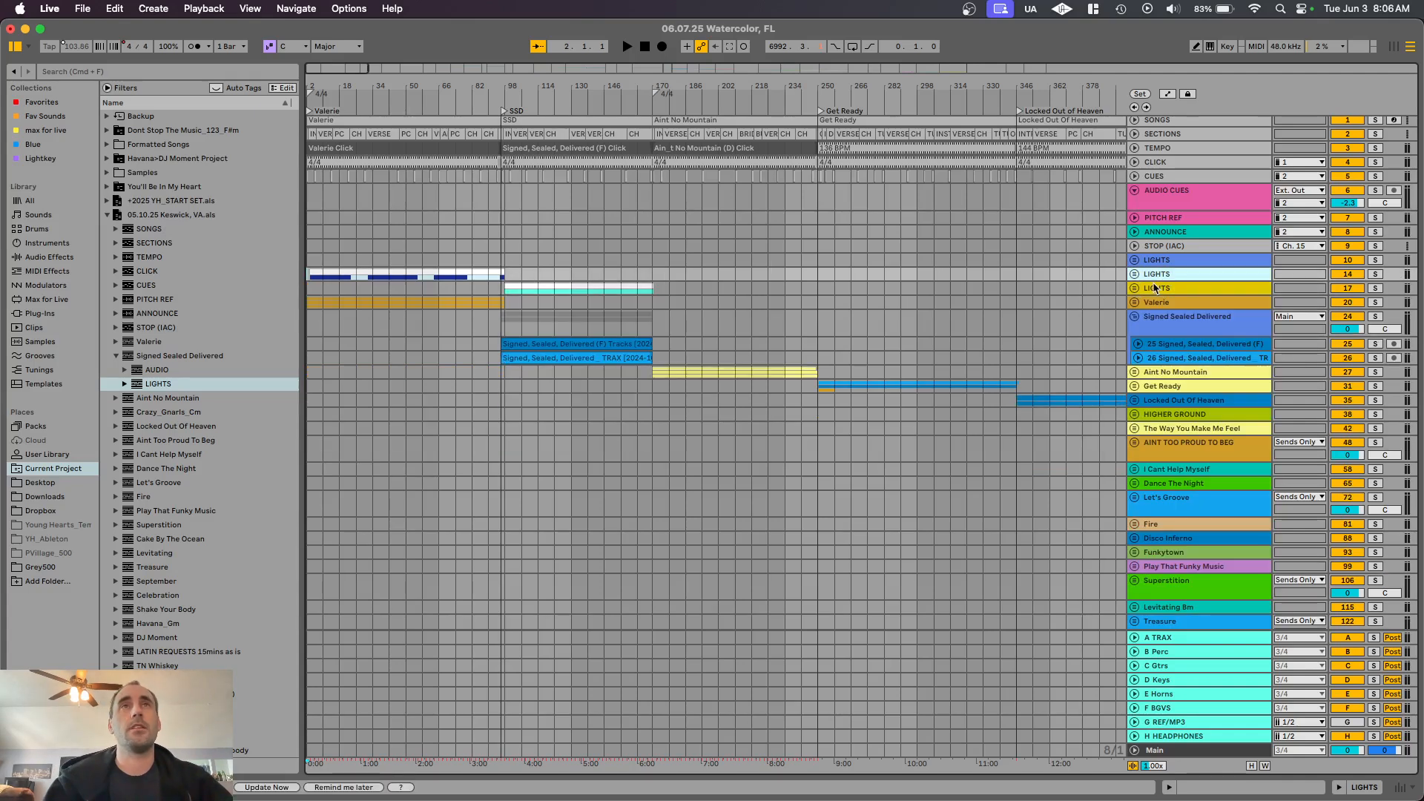
left_click(1156, 289)
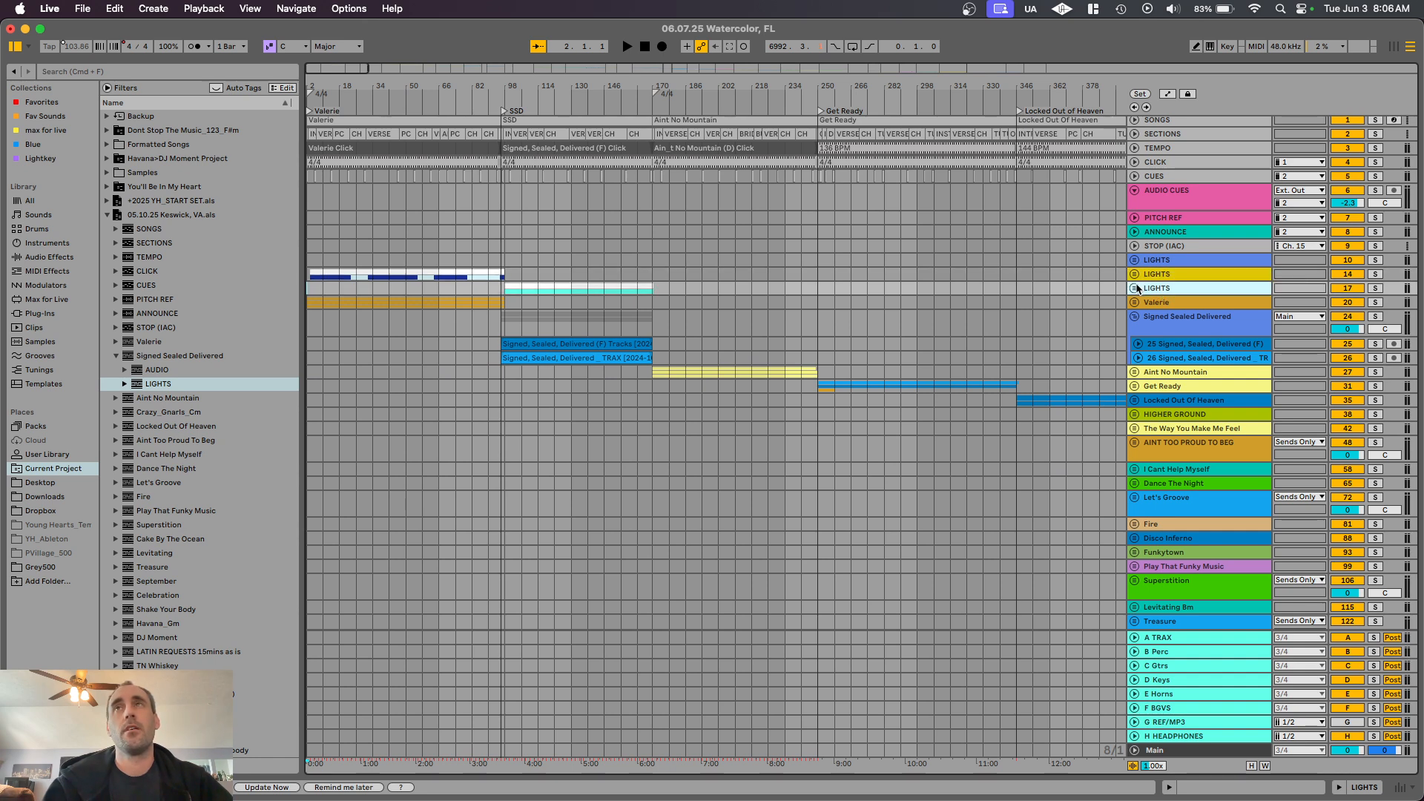
left_click(1136, 288)
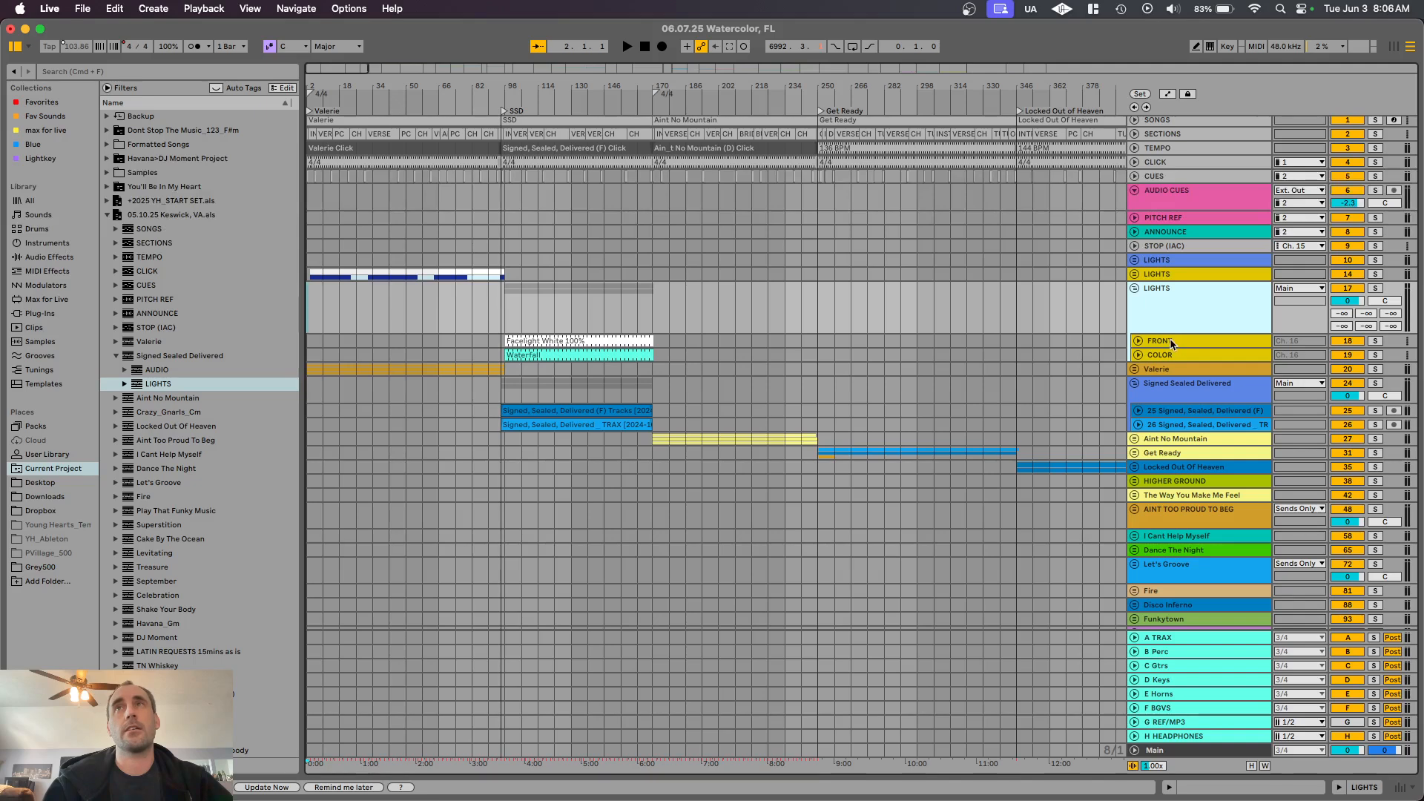
left_click(1134, 288)
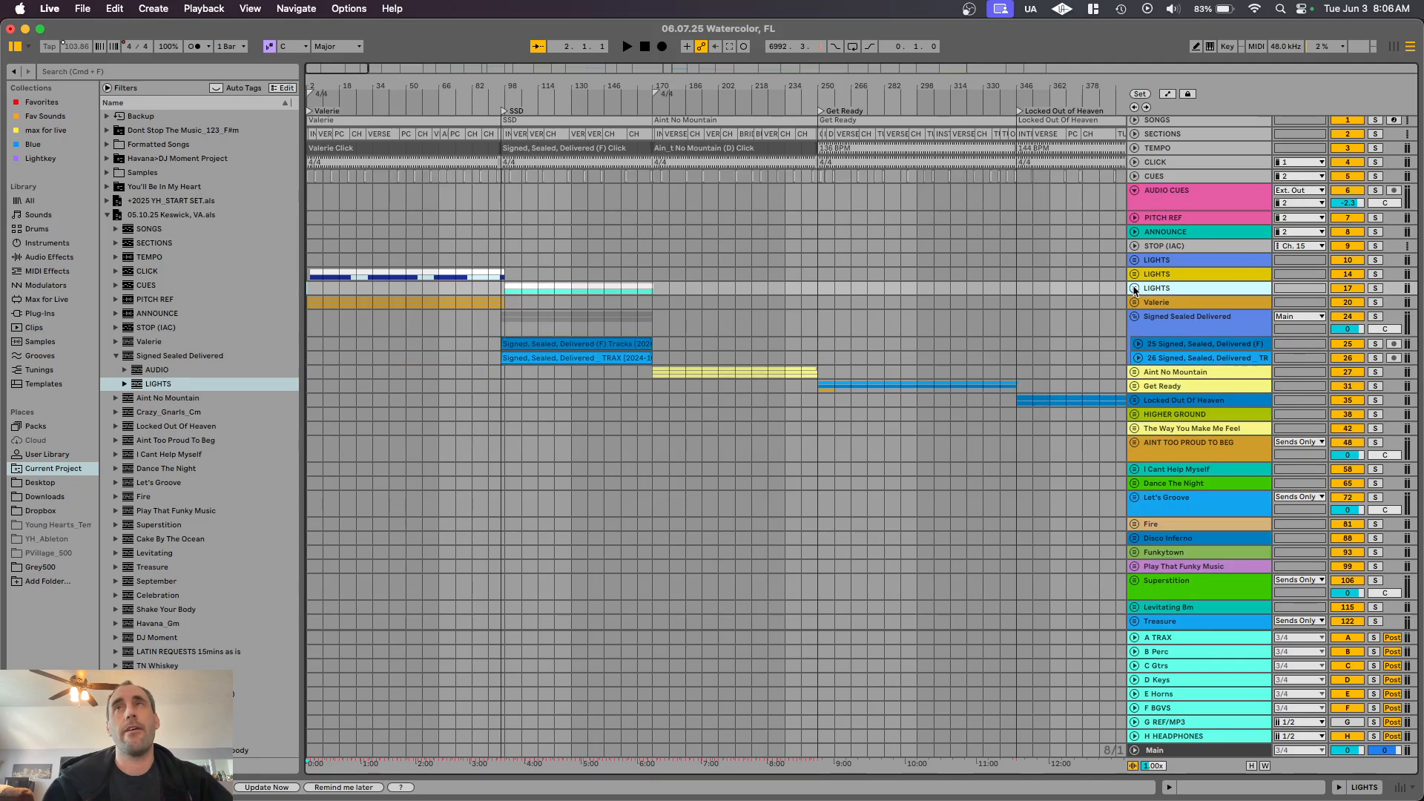
Step: Unfold the blue LIGHTS group and look over its Control Panel tracks
left_click(1134, 260)
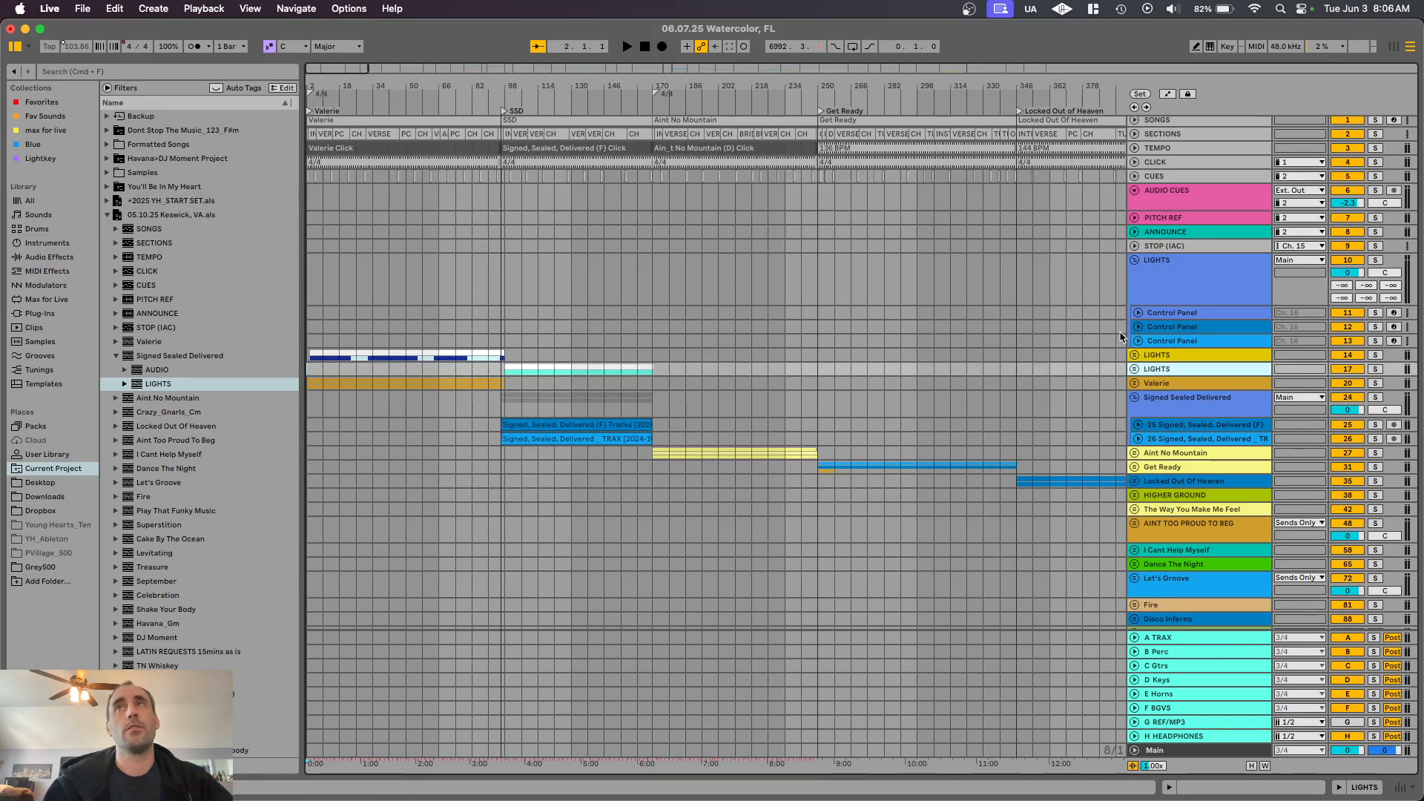
left_click(1191, 273)
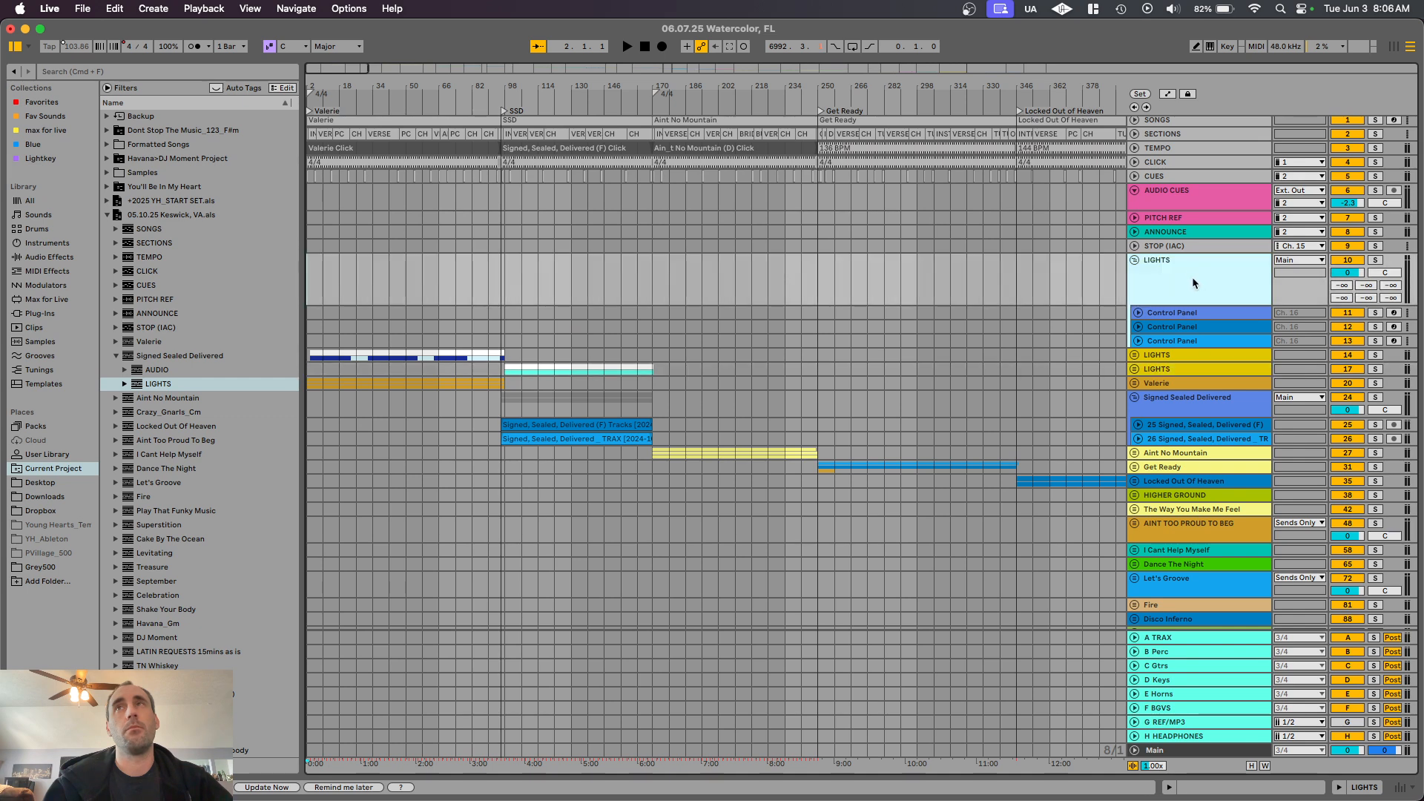
left_click(1169, 342)
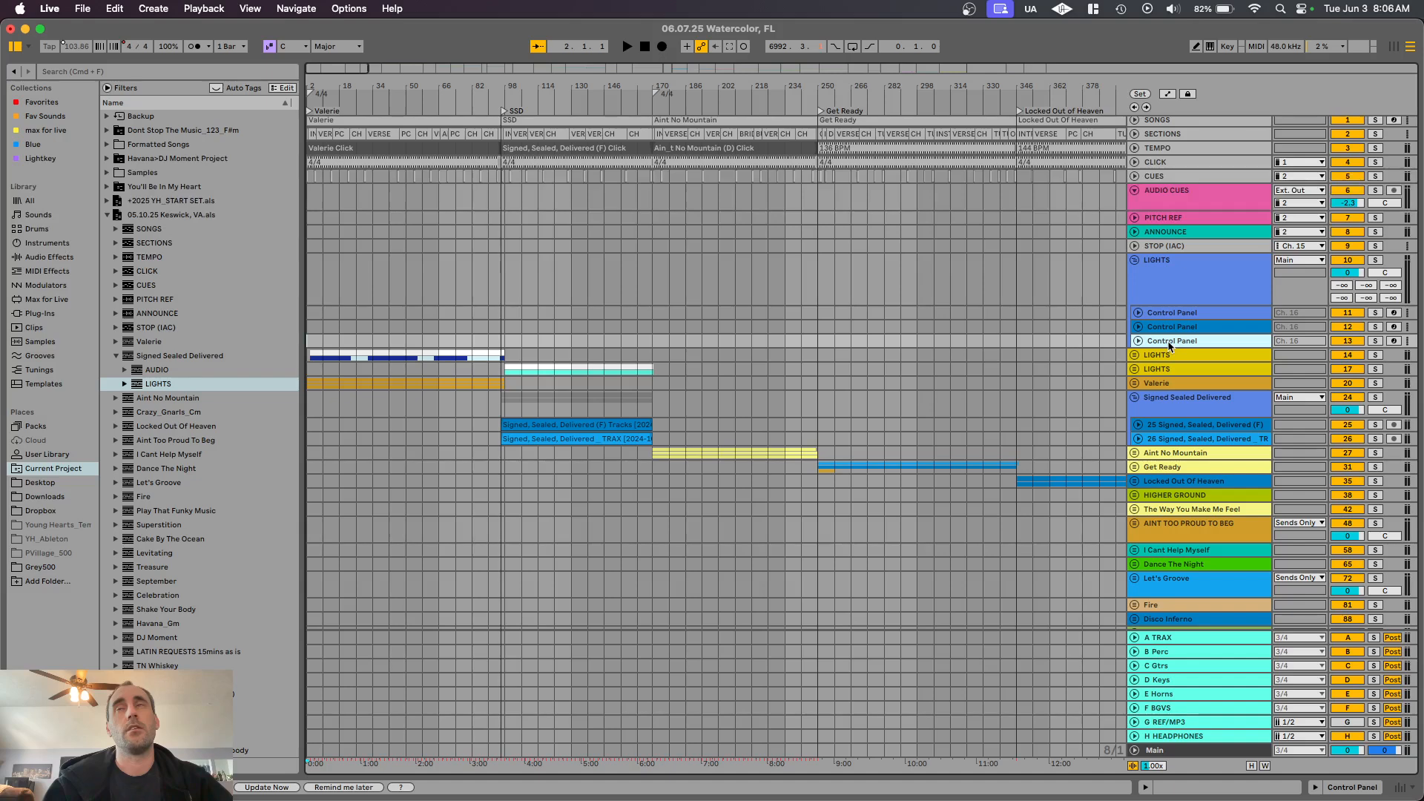
left_click(1155, 269)
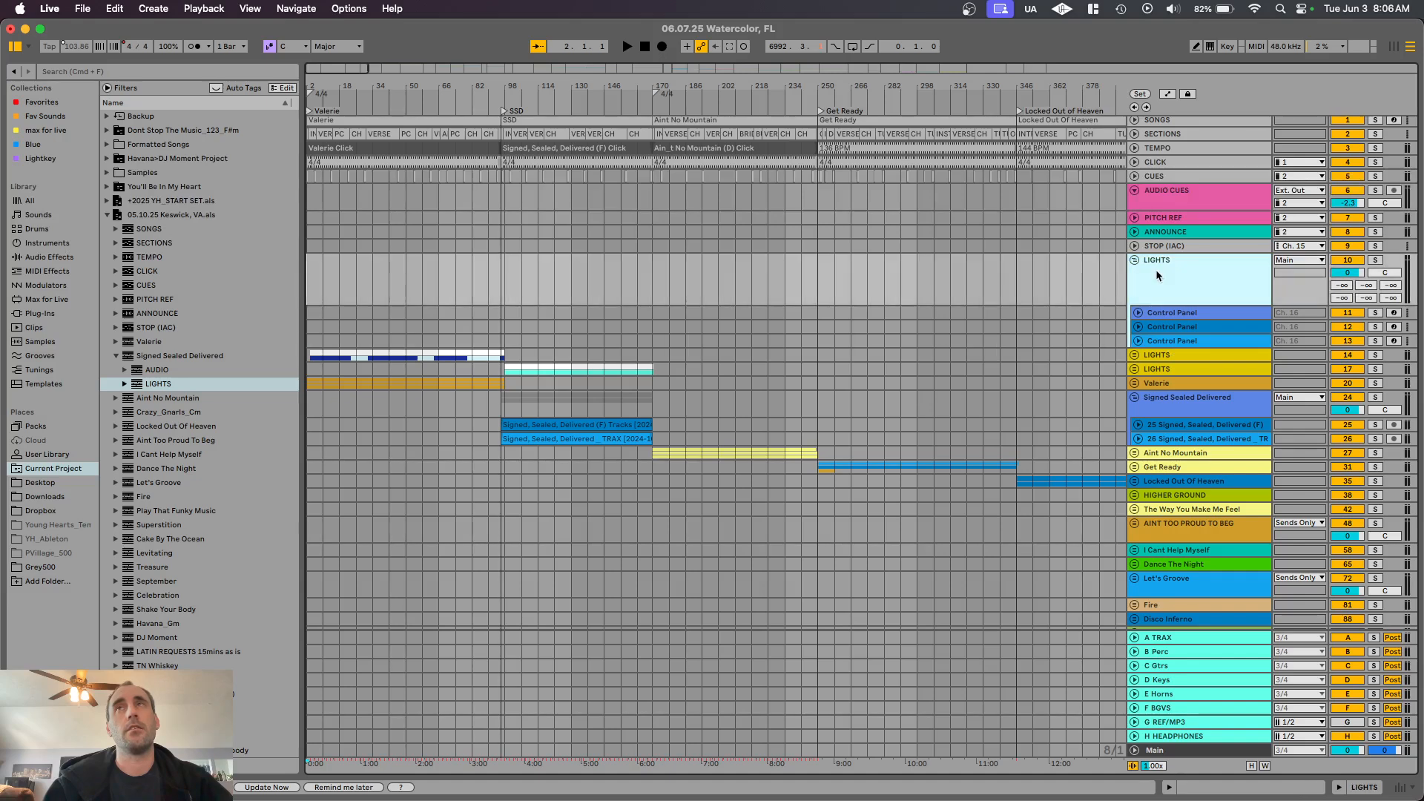
Step: Move the FRONT and COLOR tracks out of the first yellow LIGHTS group into the blue LIGHTS group, above the Control Panel tracks
left_click(1134, 356)
left_click(1163, 409)
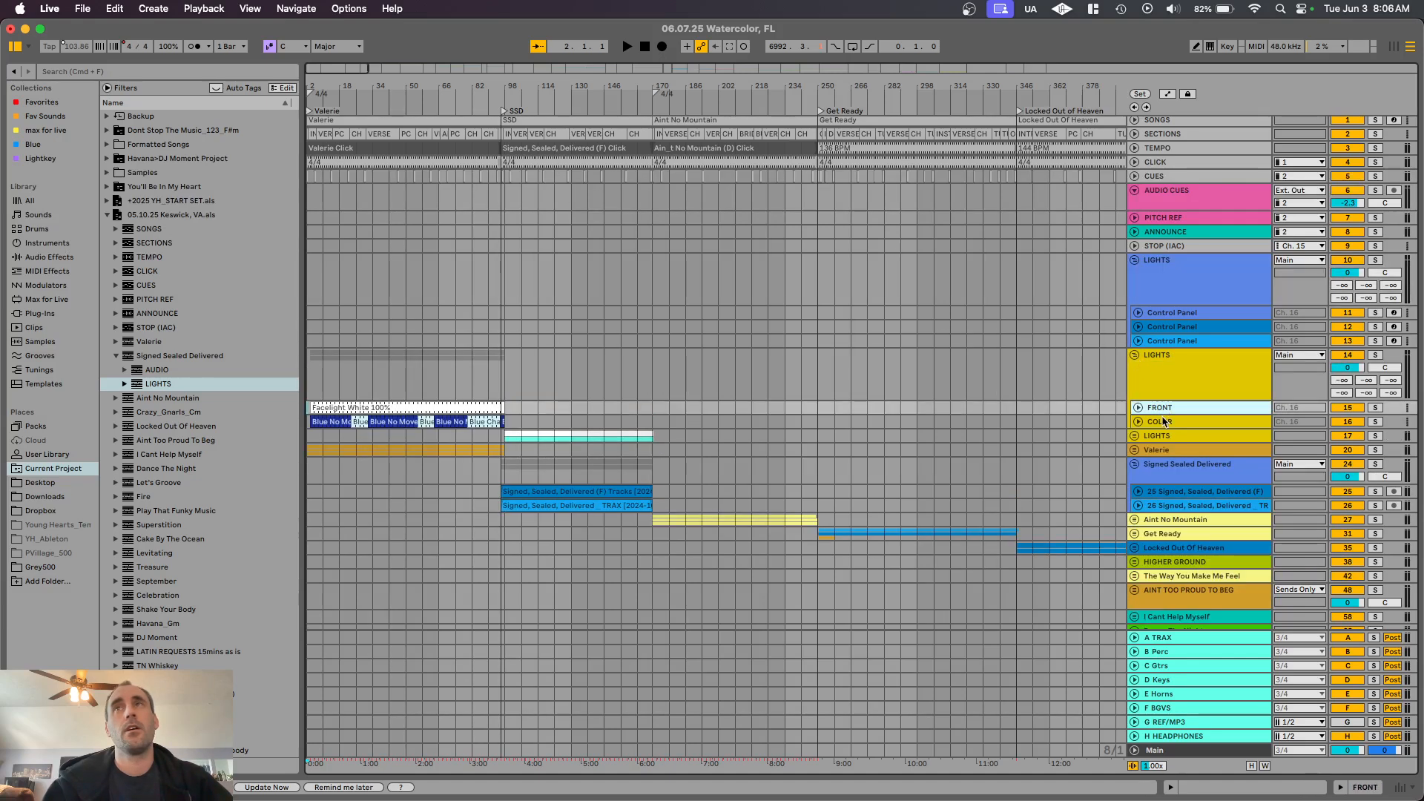
left_click(1165, 421, "shift")
left_click_drag(1166, 409, 1174, 314)
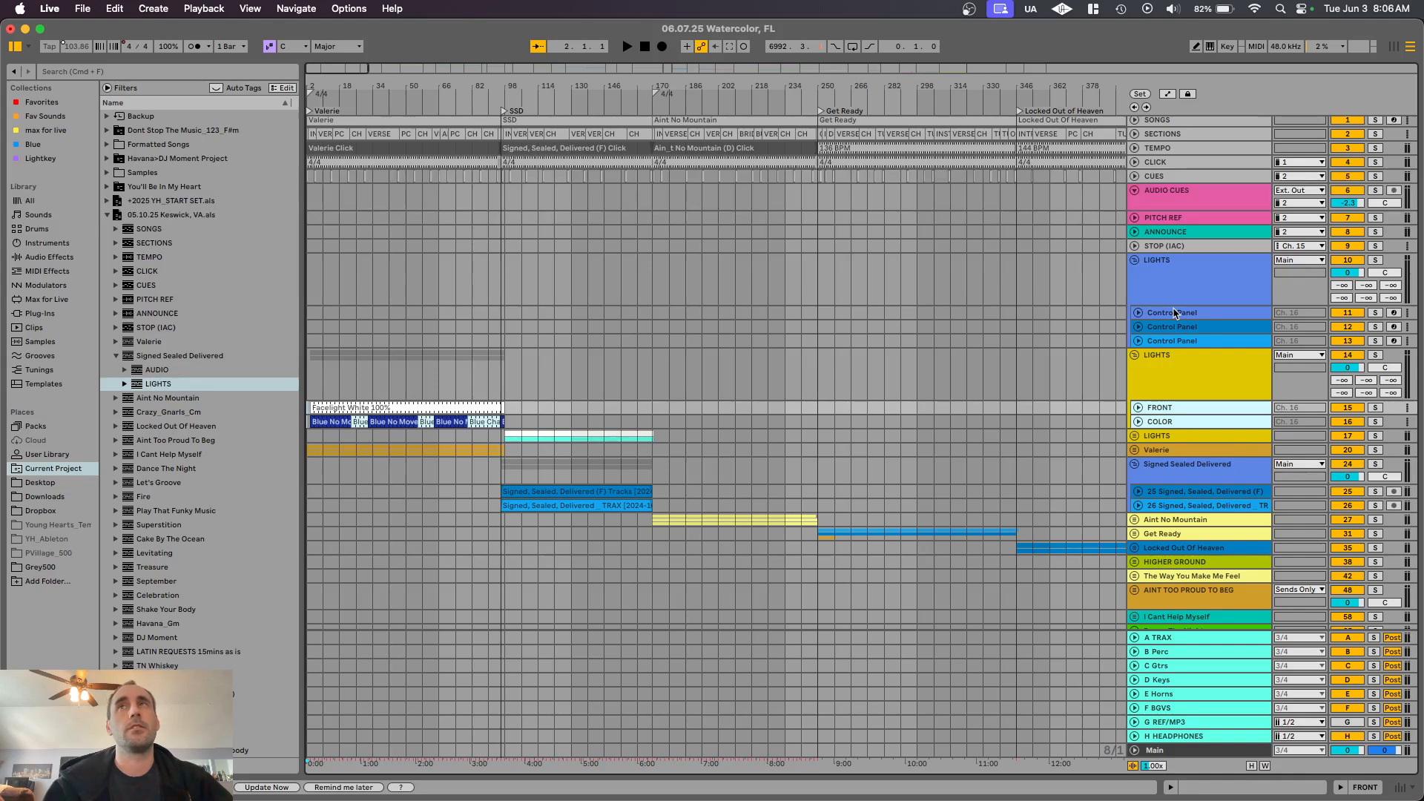
left_click_drag(1161, 407, 1182, 343)
right_click(1159, 373)
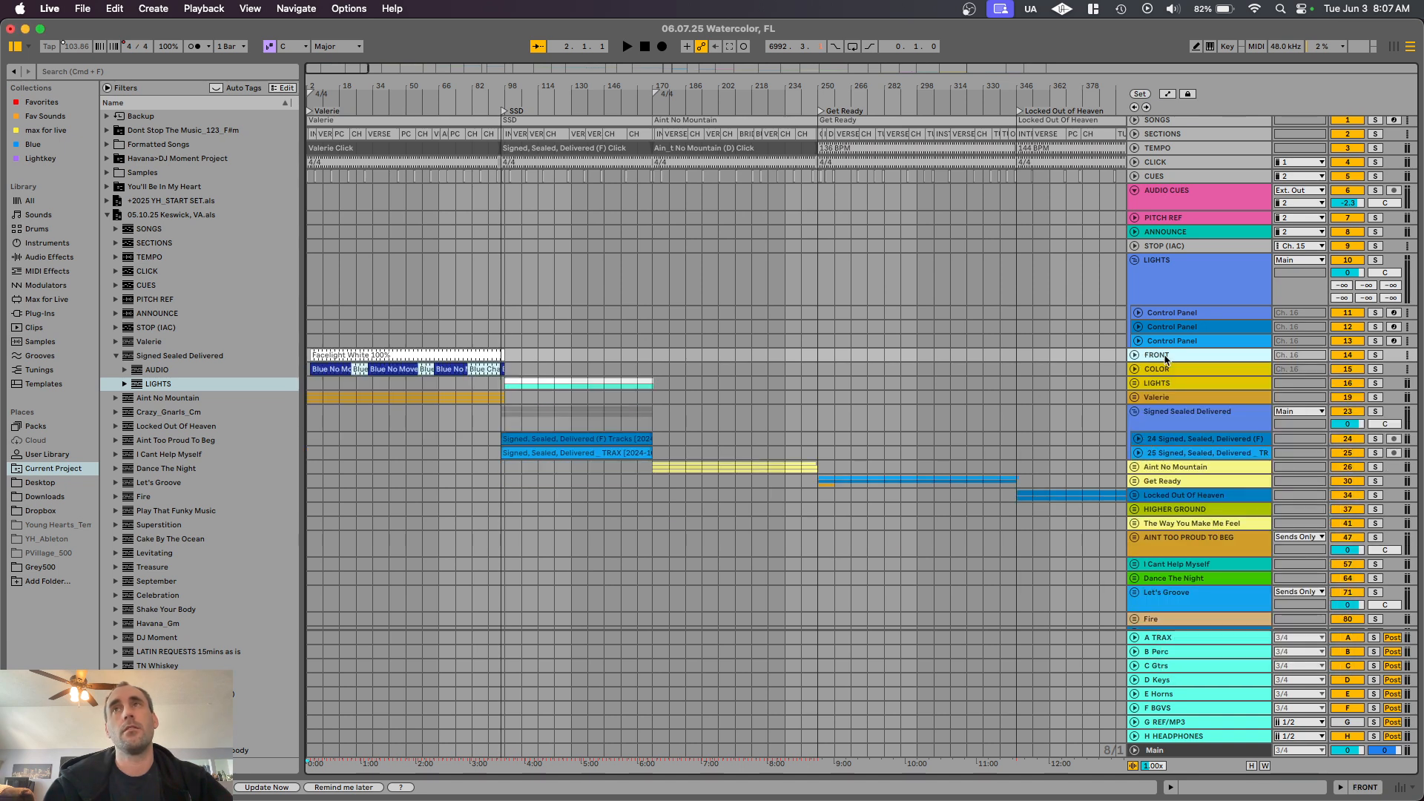
mouse_move(1163, 358)
left_mouse_down()
mouse_move(1162, 312)
mouse_move(1166, 332)
left_mouse_up()
Step: Delete the three Control Panel tracks from the blue LIGHTS group
left_click(1172, 342)
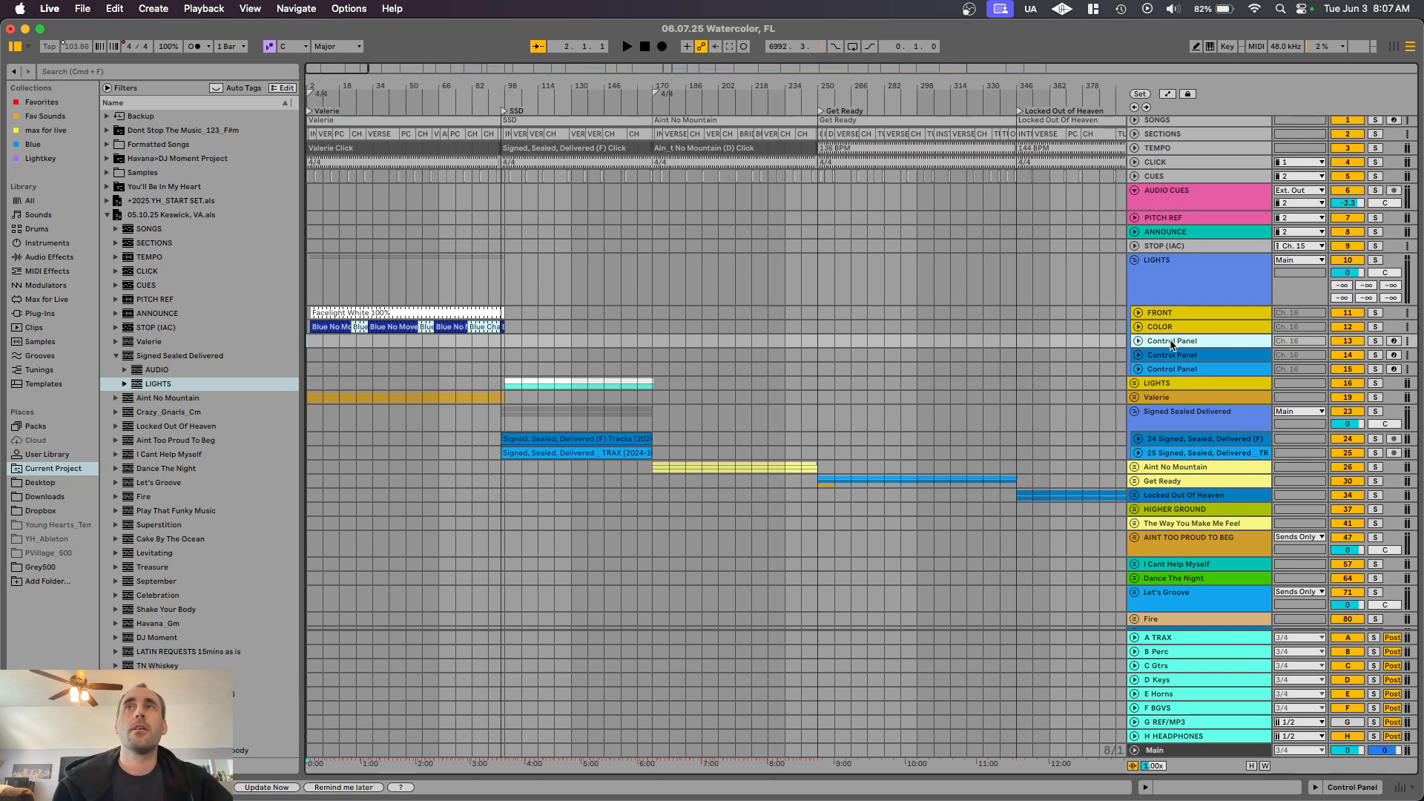
scroll(990, 351, "down", 10)
scroll(990, 349, "down", 3)
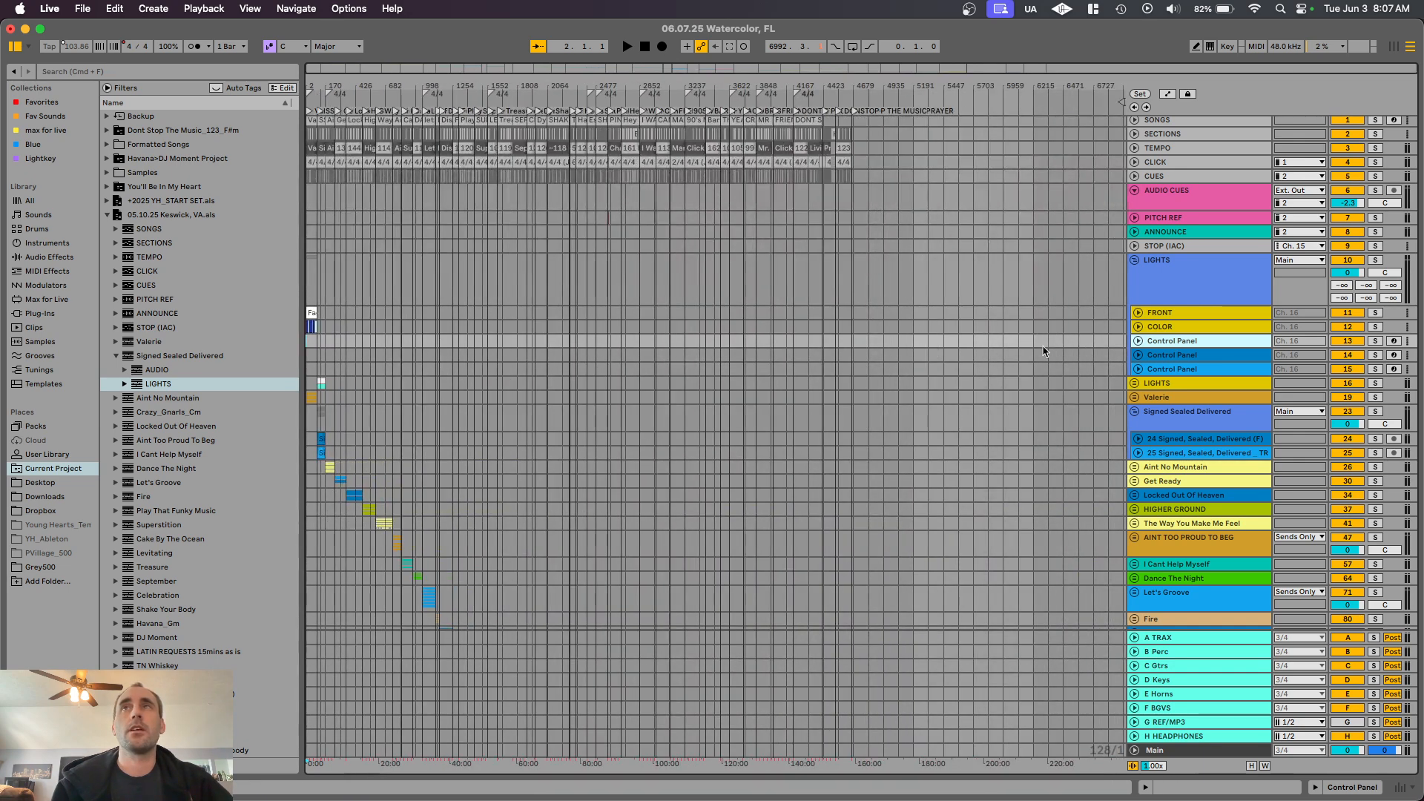
left_click(1174, 371)
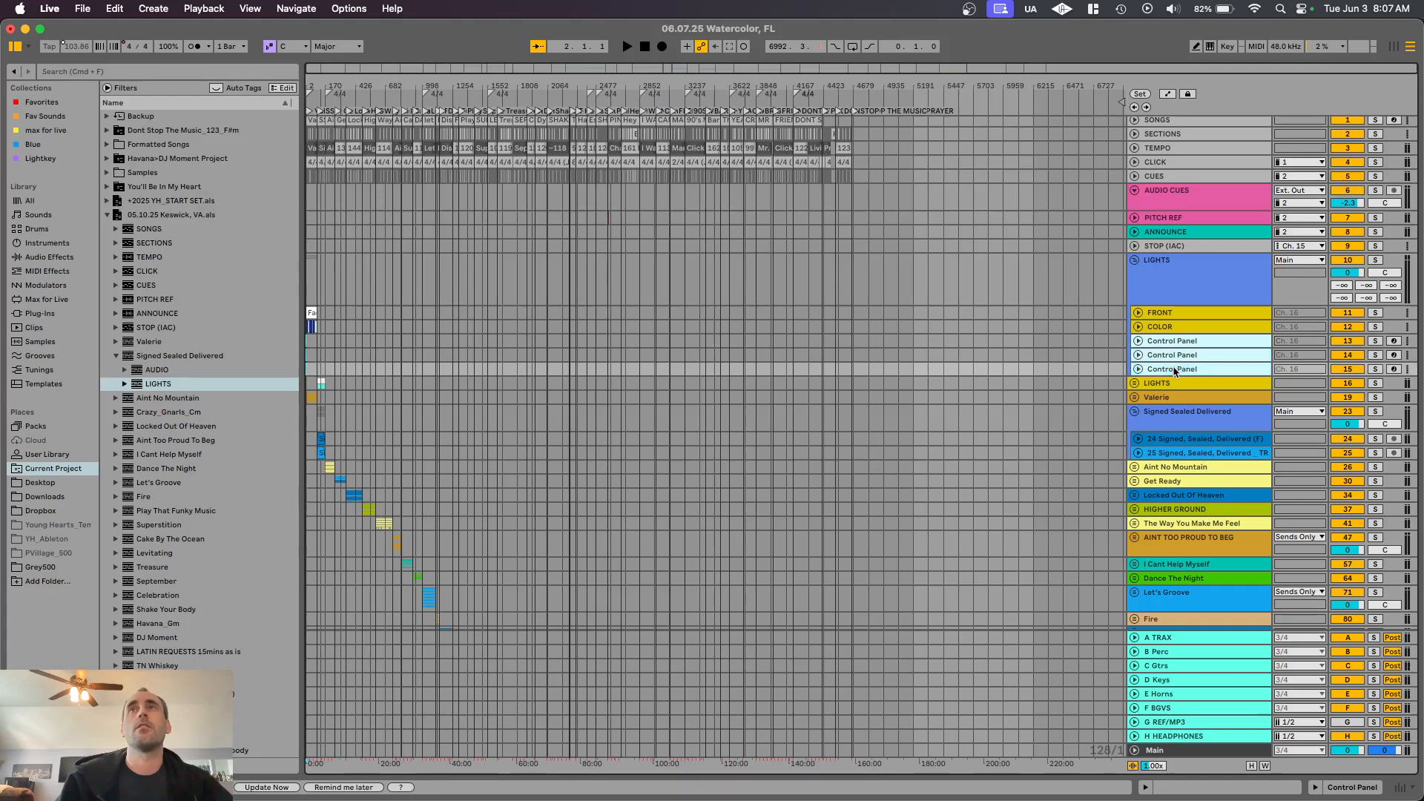
key("Delete")
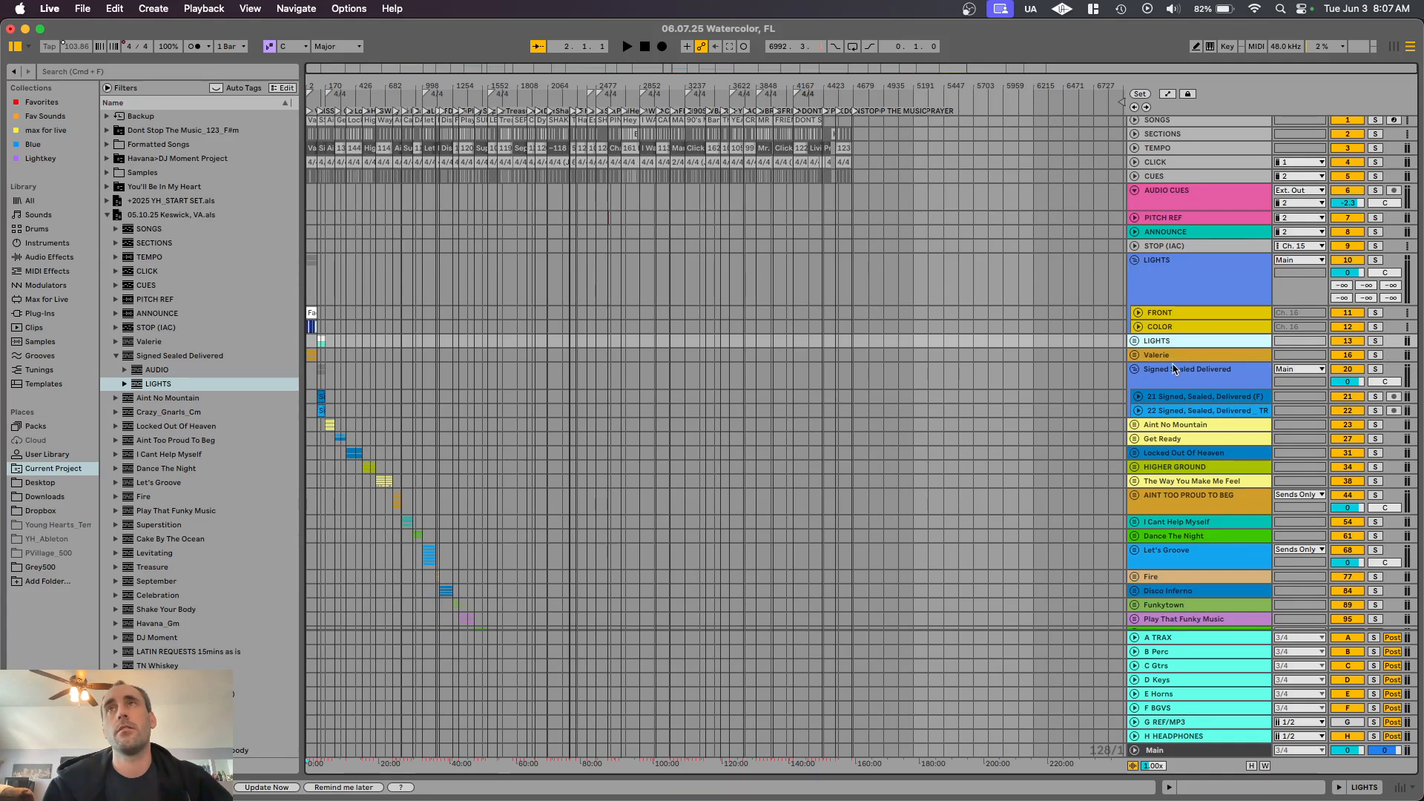
Step: Move the Facelight White and Waterfall clips from the yellow LIGHTS group onto the blue group's FRONT and COLOR tracks at the same song position
left_click(1134, 341)
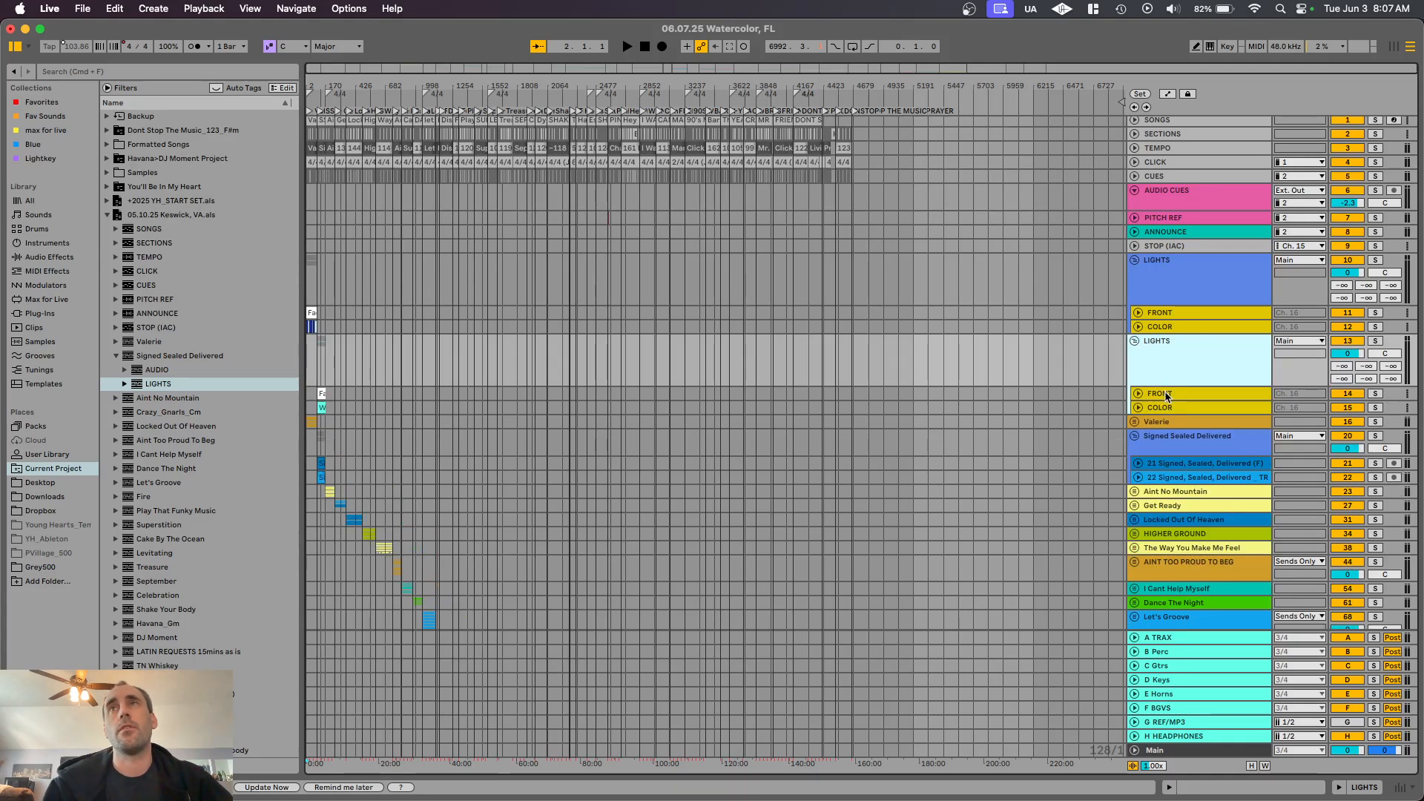
left_click(1166, 393)
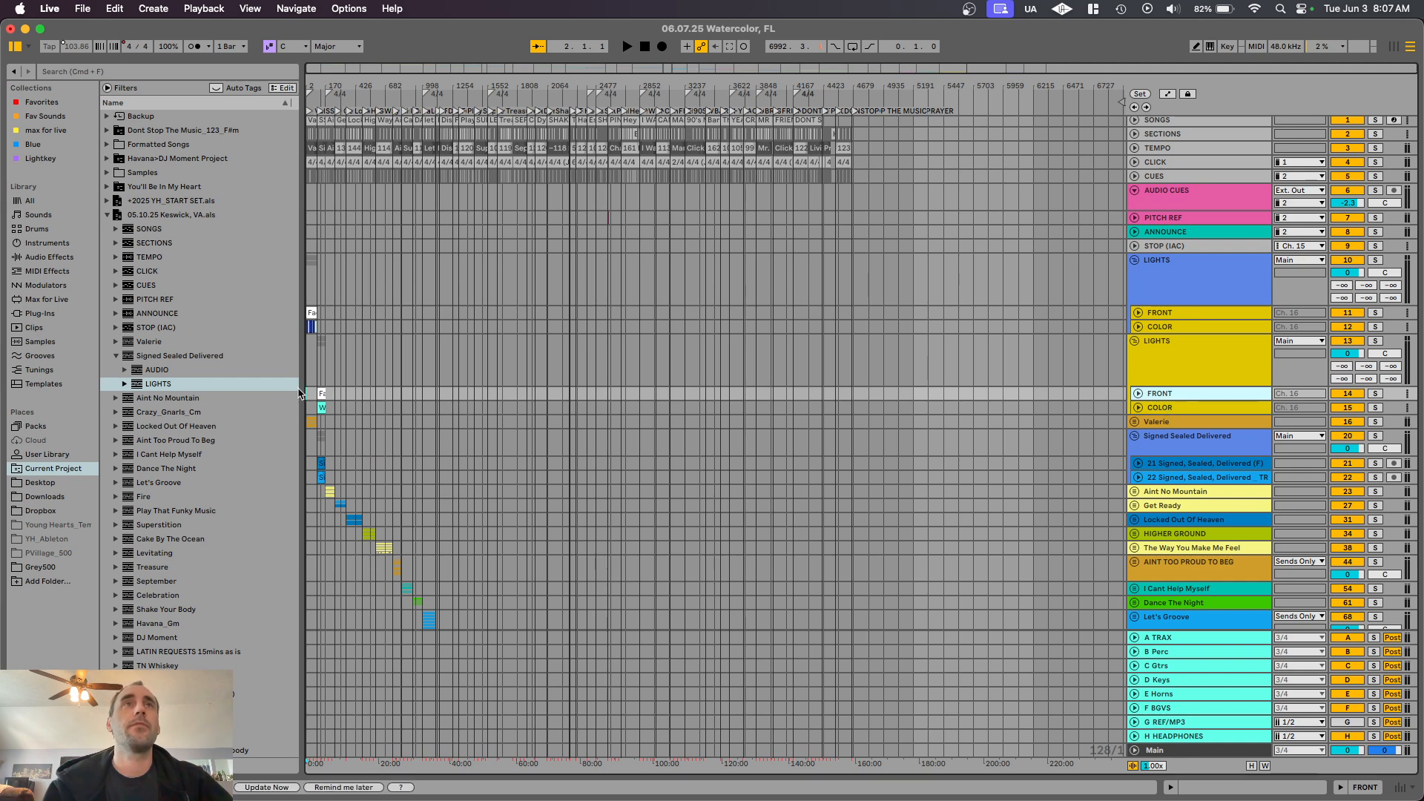
scroll(372, 392, "up", 10)
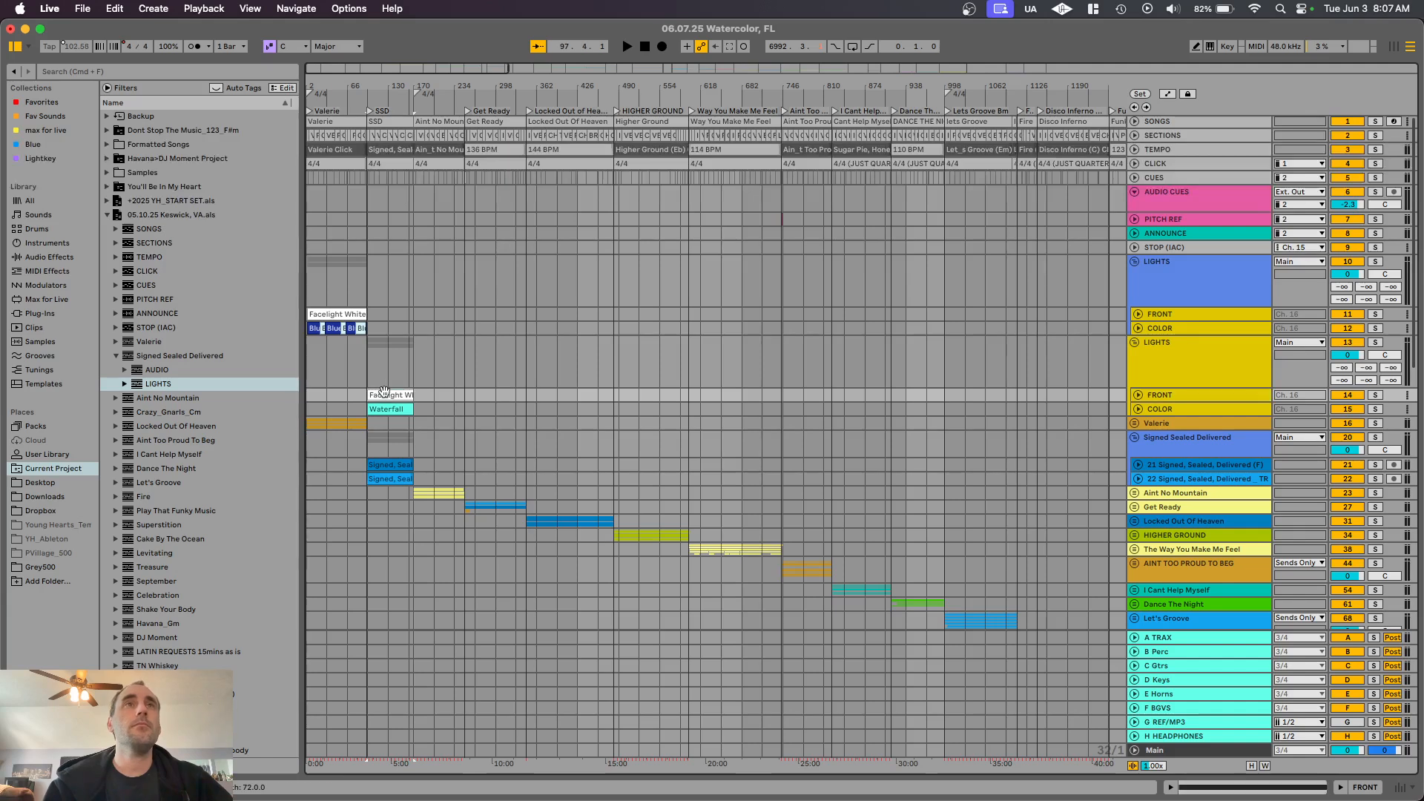
left_click(387, 408)
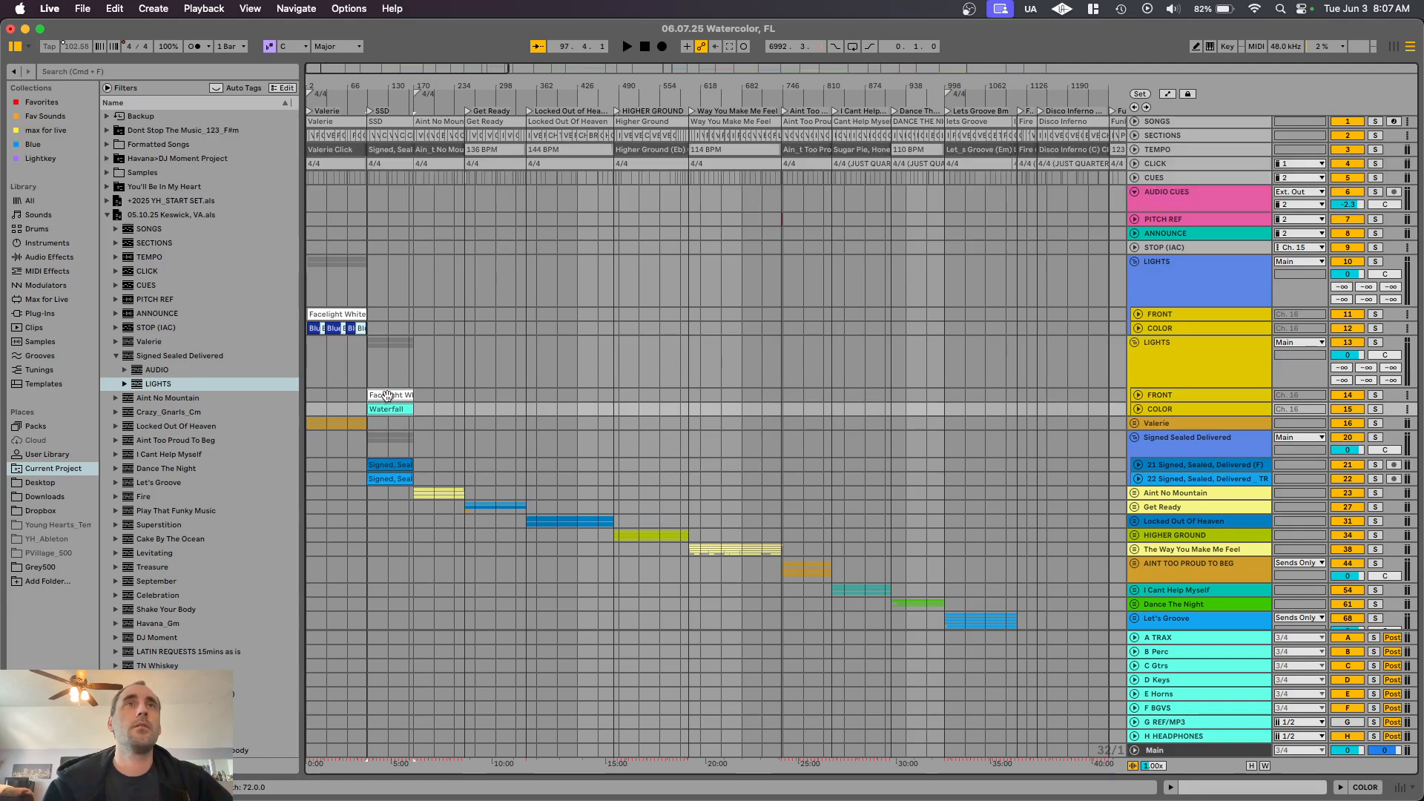
left_click_drag(386, 395, 385, 314)
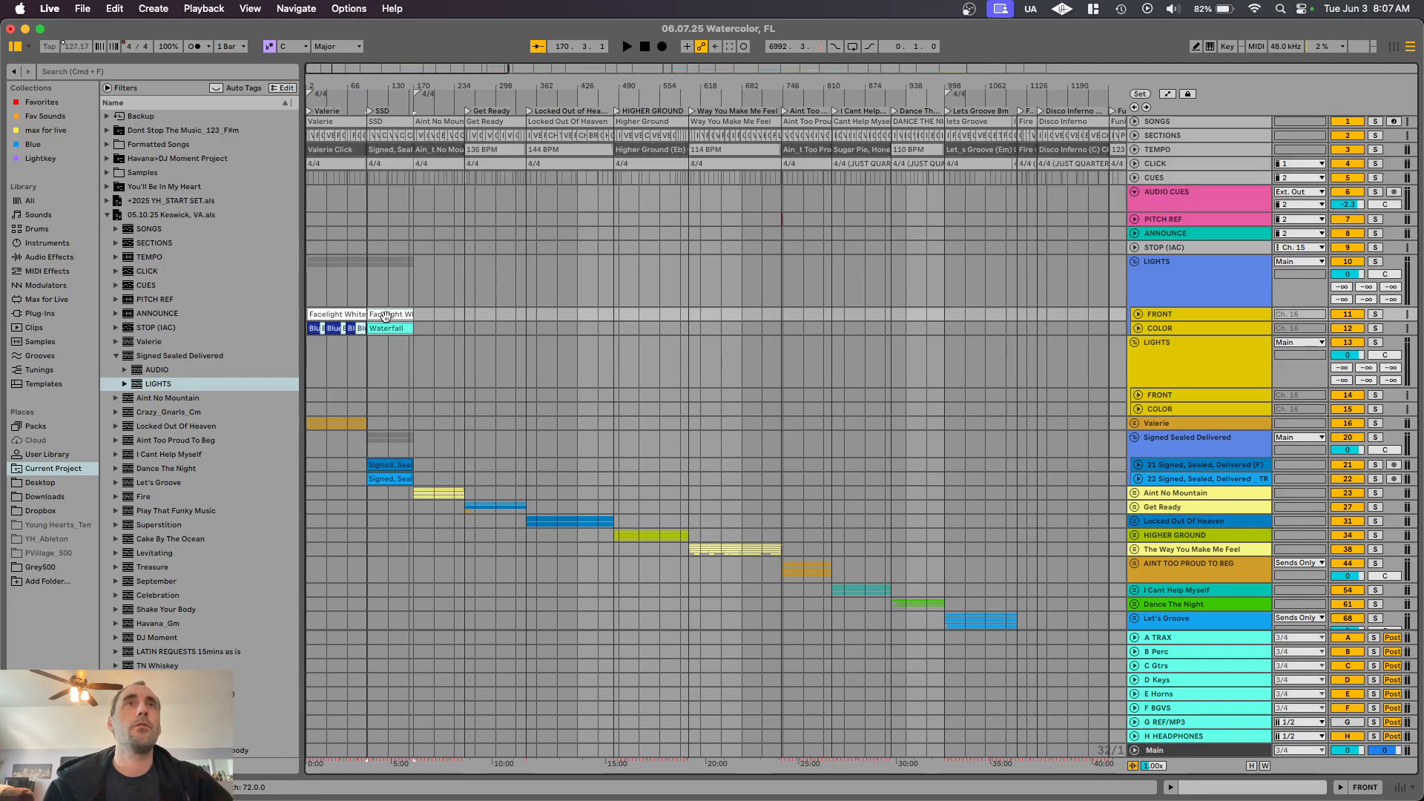
Step: Delete the emptied yellow LIGHTS group together with its FRONT and COLOR tracks
scroll(375, 330, "up", 5)
scroll(351, 331, "up", 3)
scroll(351, 332, "down", 2)
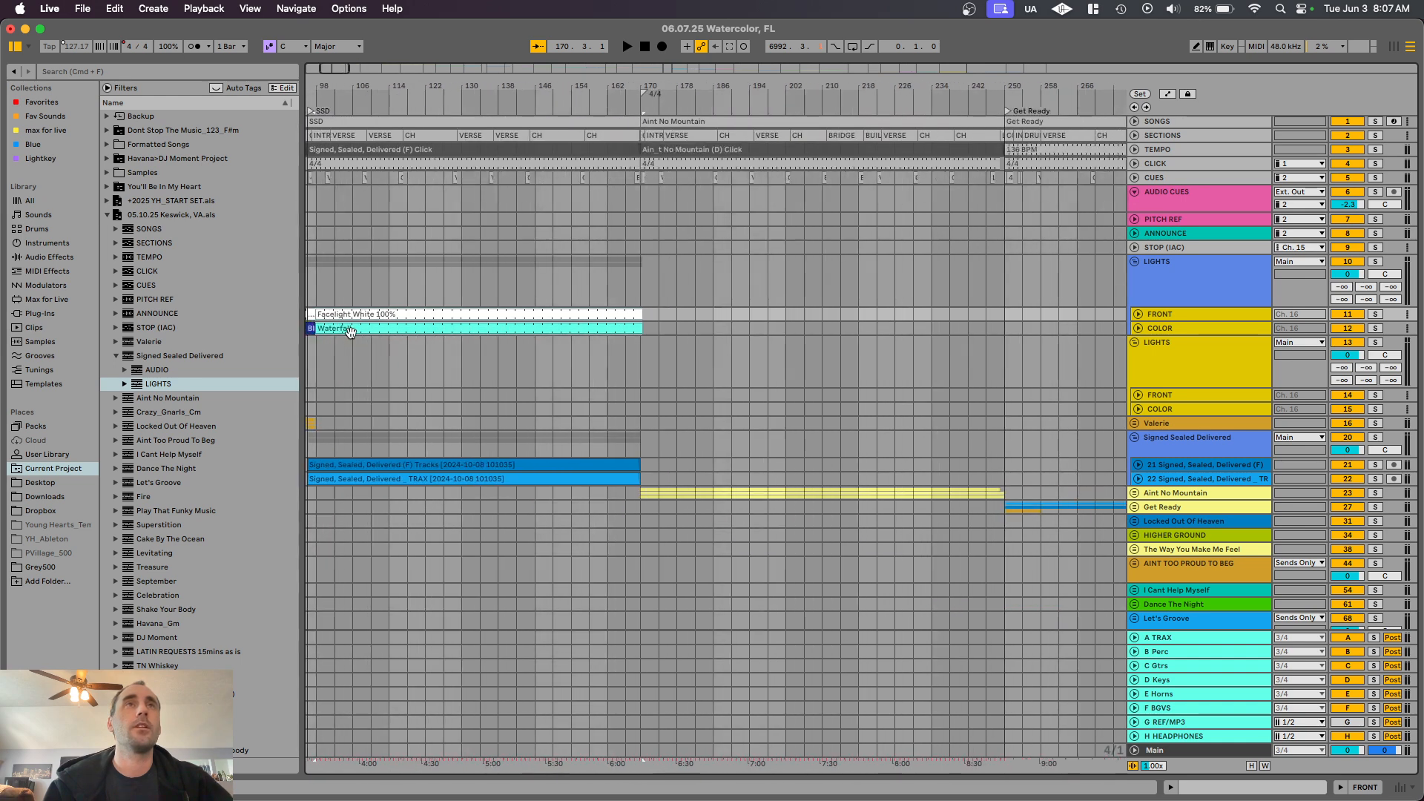
scroll(350, 331, "left", 3)
left_click(1201, 359)
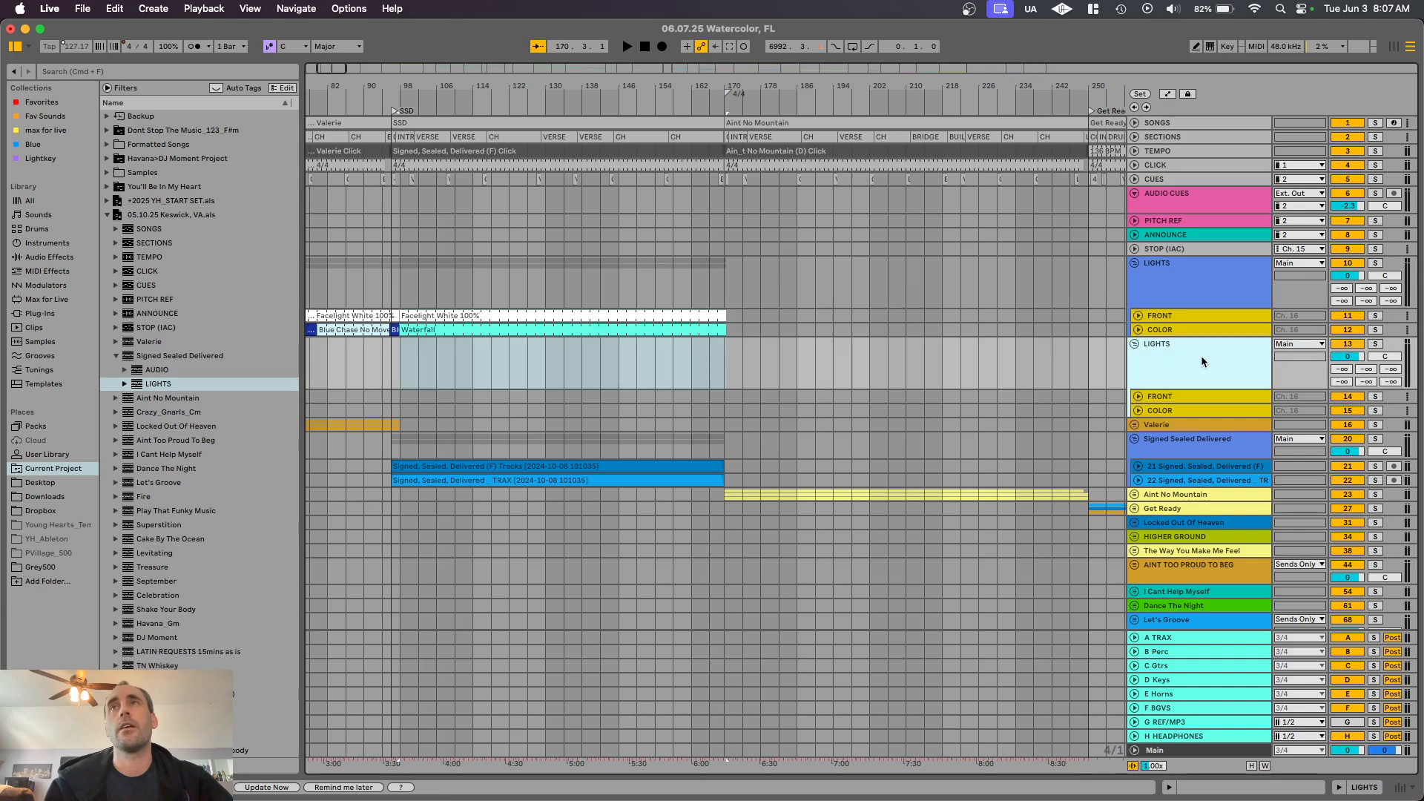
key("Delete")
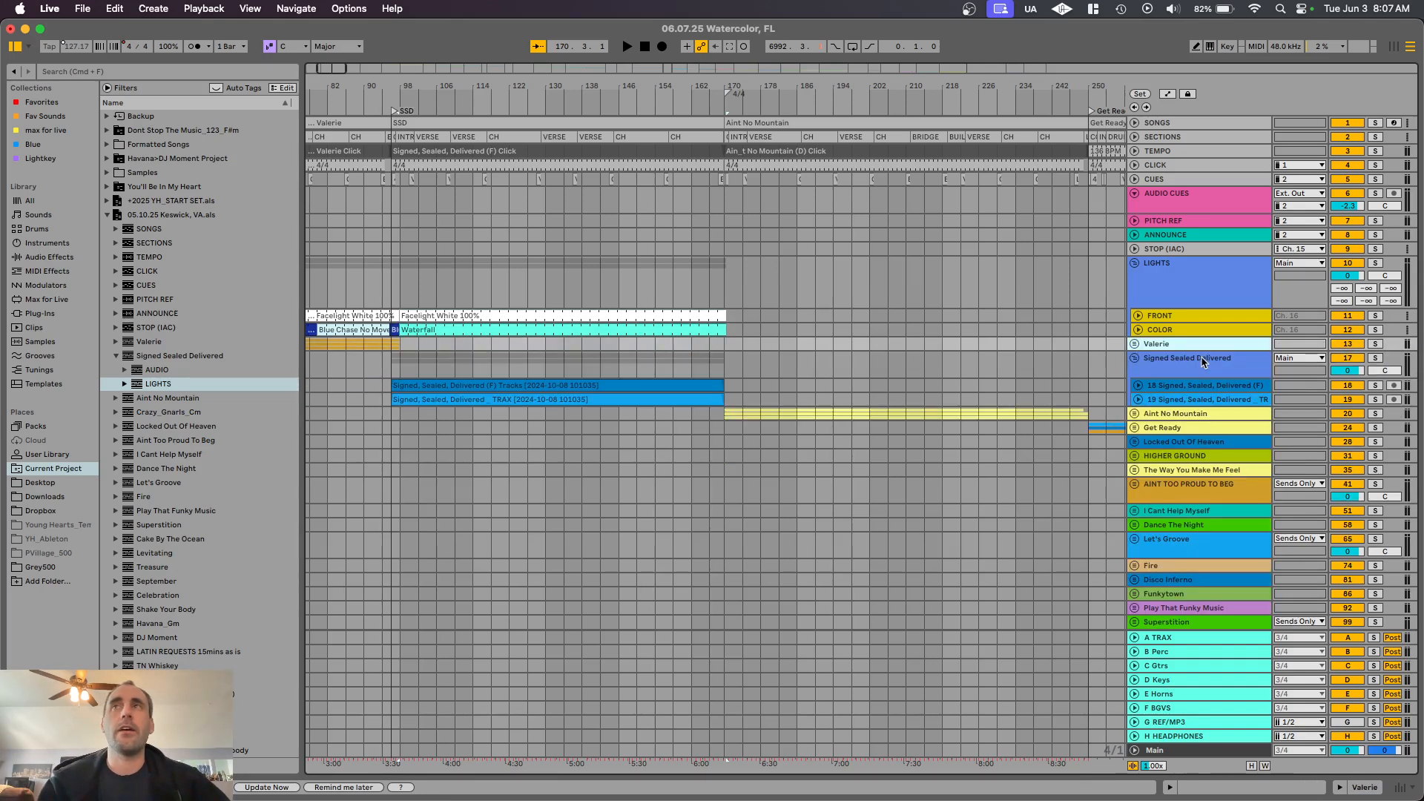
Step: Look through the list of song groups and inspect the tracks inside the Locked Out Of Heaven group, leaving it folded
scroll(1203, 361, "down", 15)
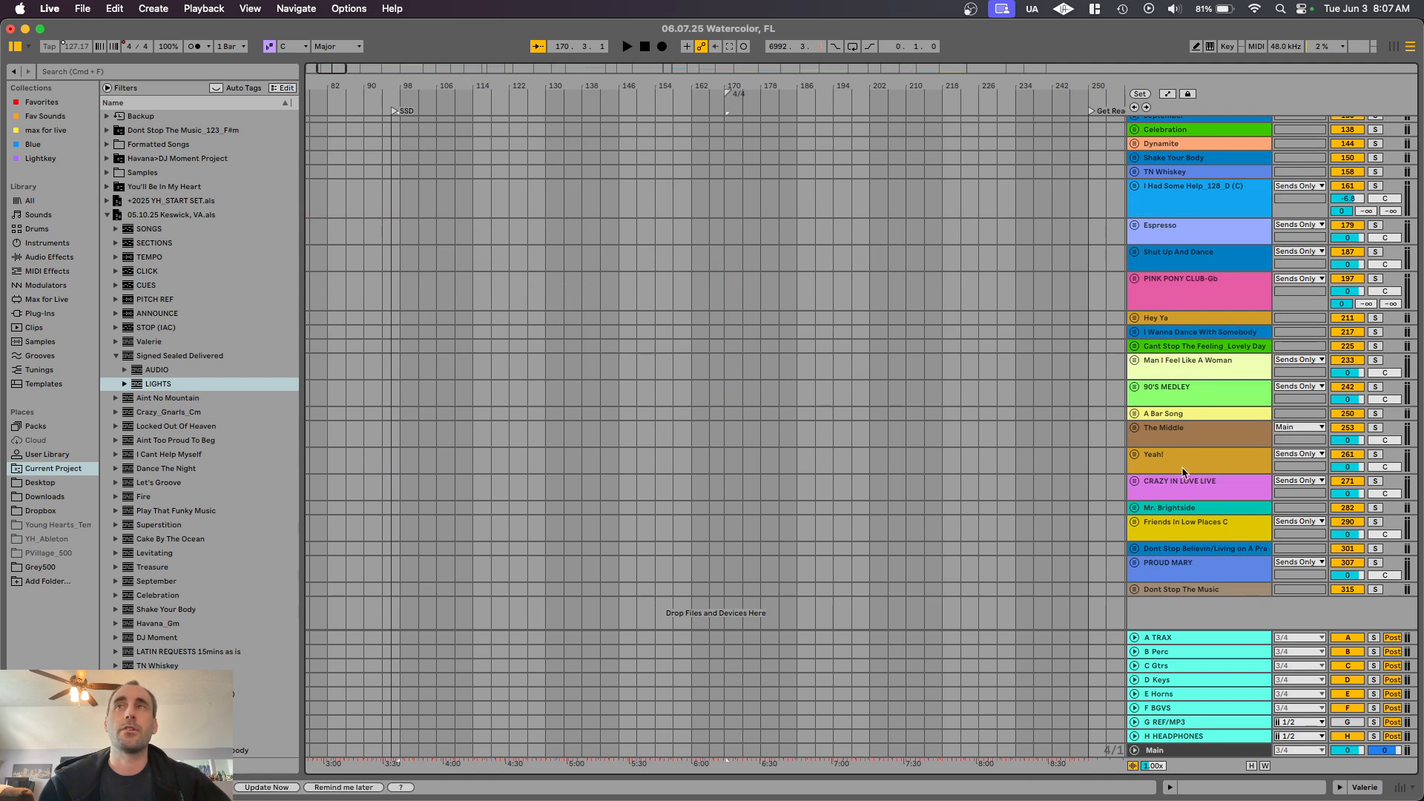
scroll(1220, 488, "up", 15)
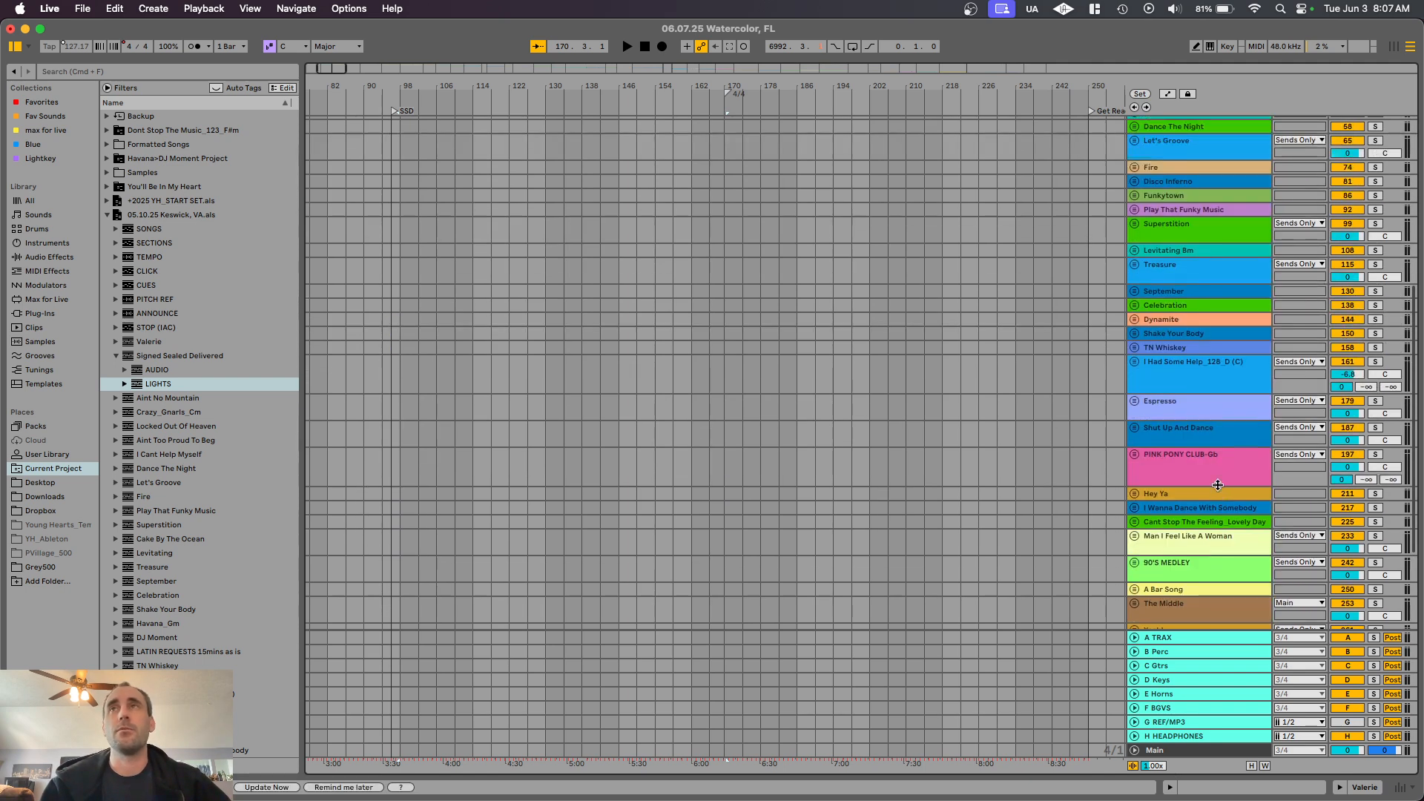
scroll(926, 475, "down", 5)
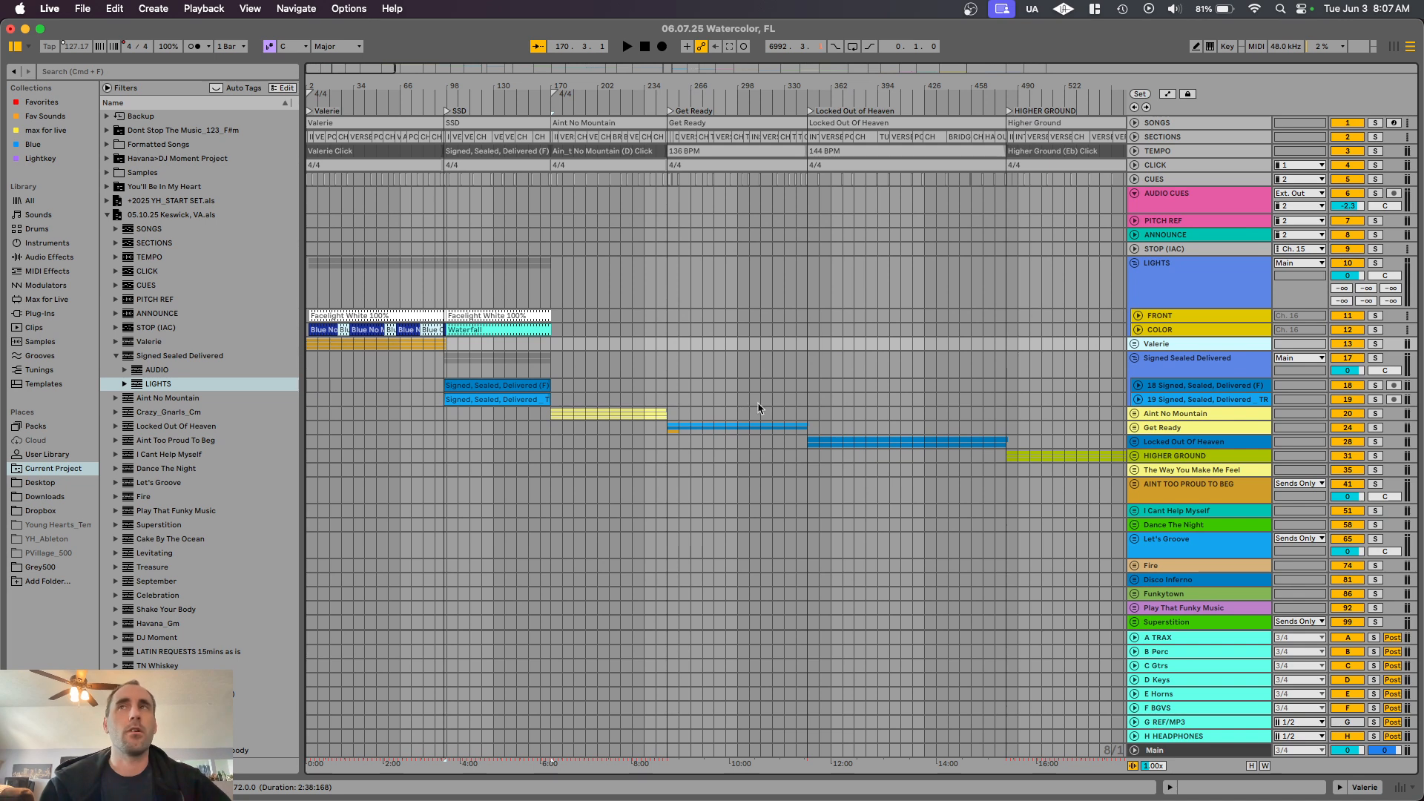
left_click(865, 418)
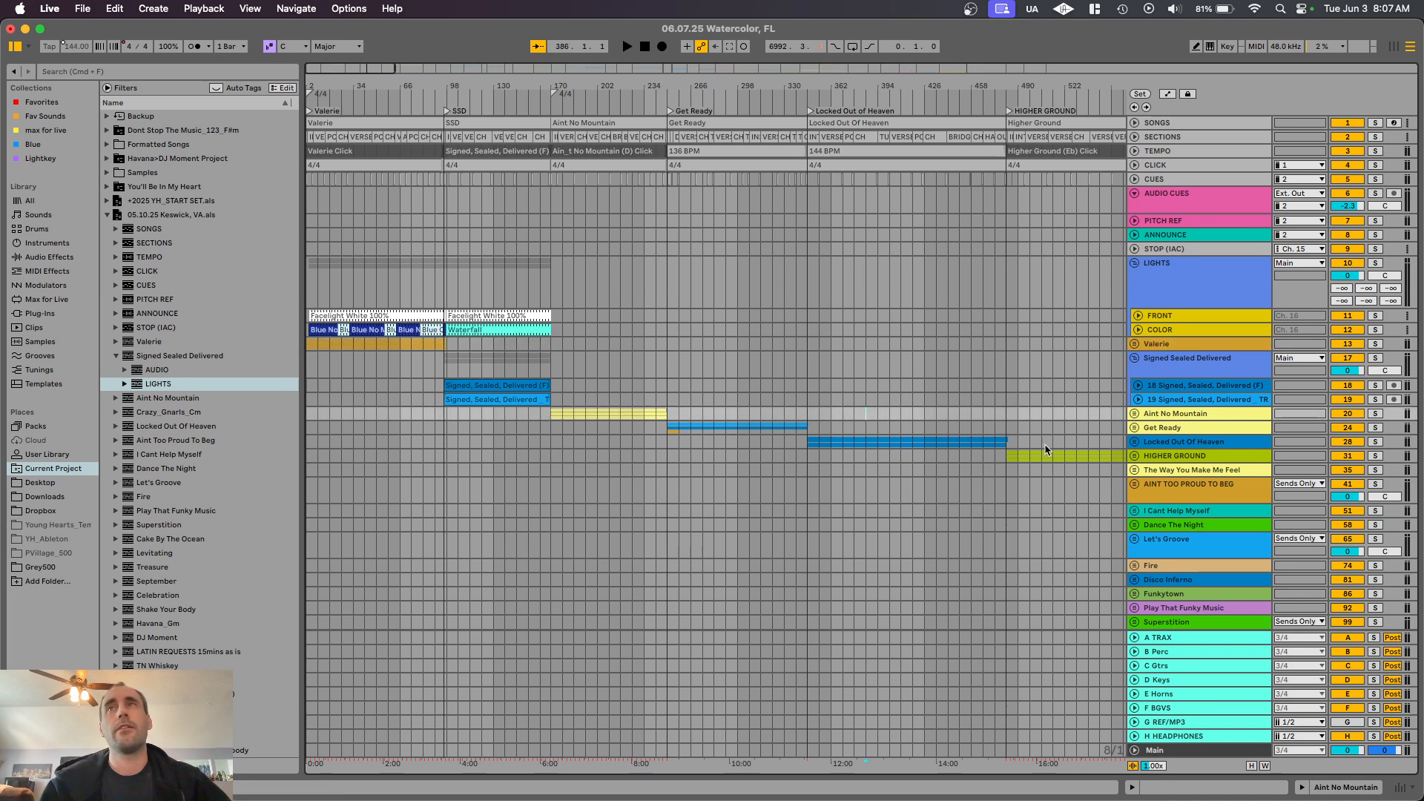
left_click(1134, 441)
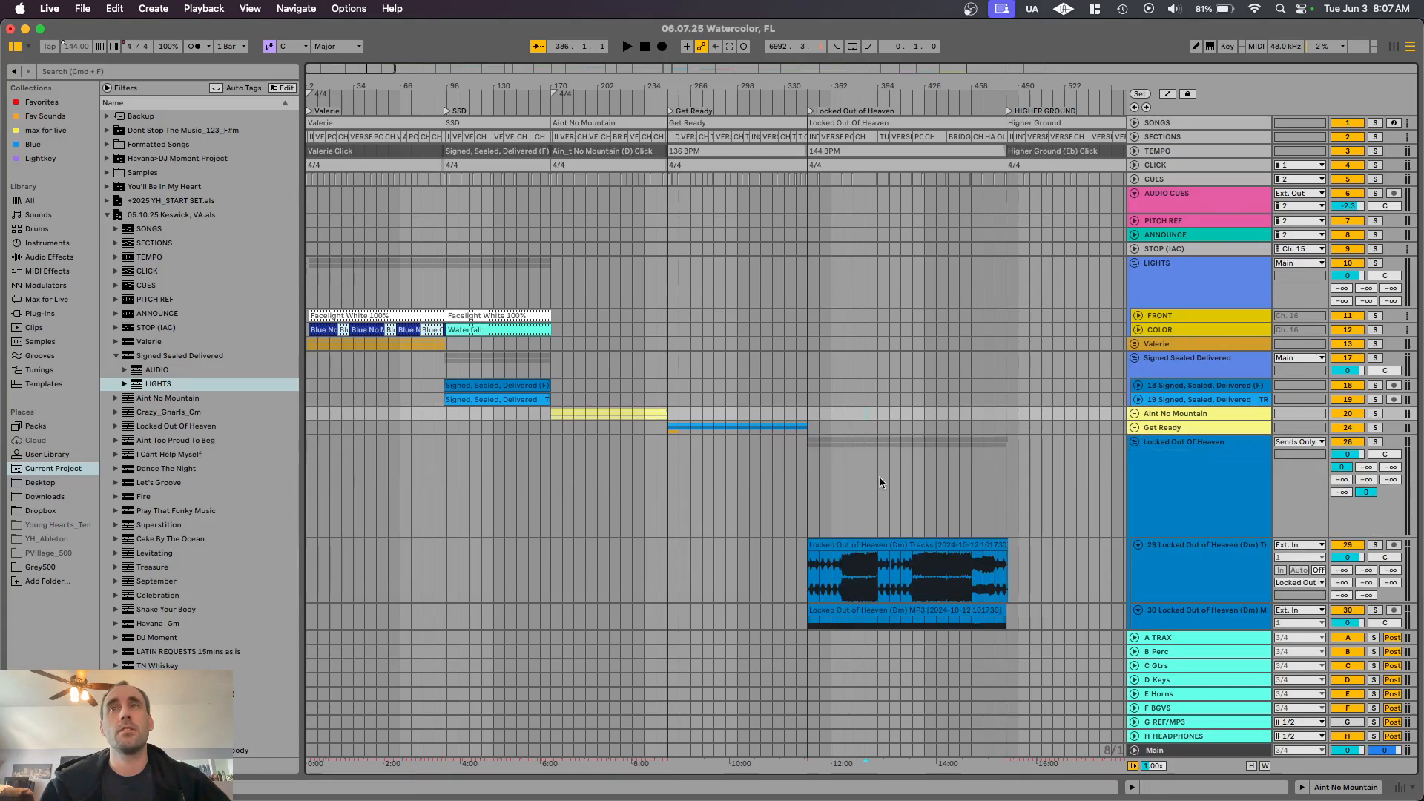
key("minus")
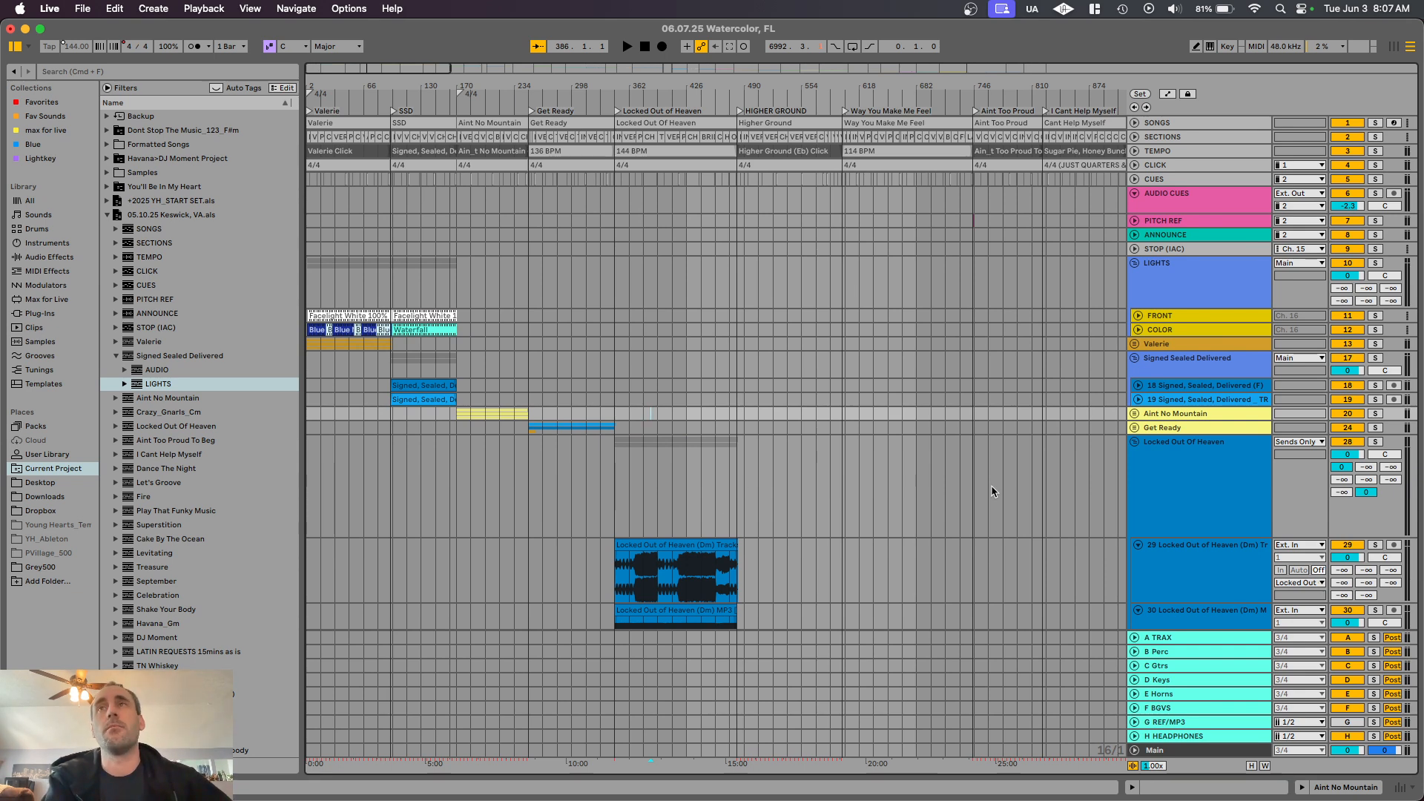
left_click(1134, 441)
Step: Examine how the song groups are laid out across the whole arrangement timeline relative to the LIGHTS group
scroll(1069, 460, "down", 10)
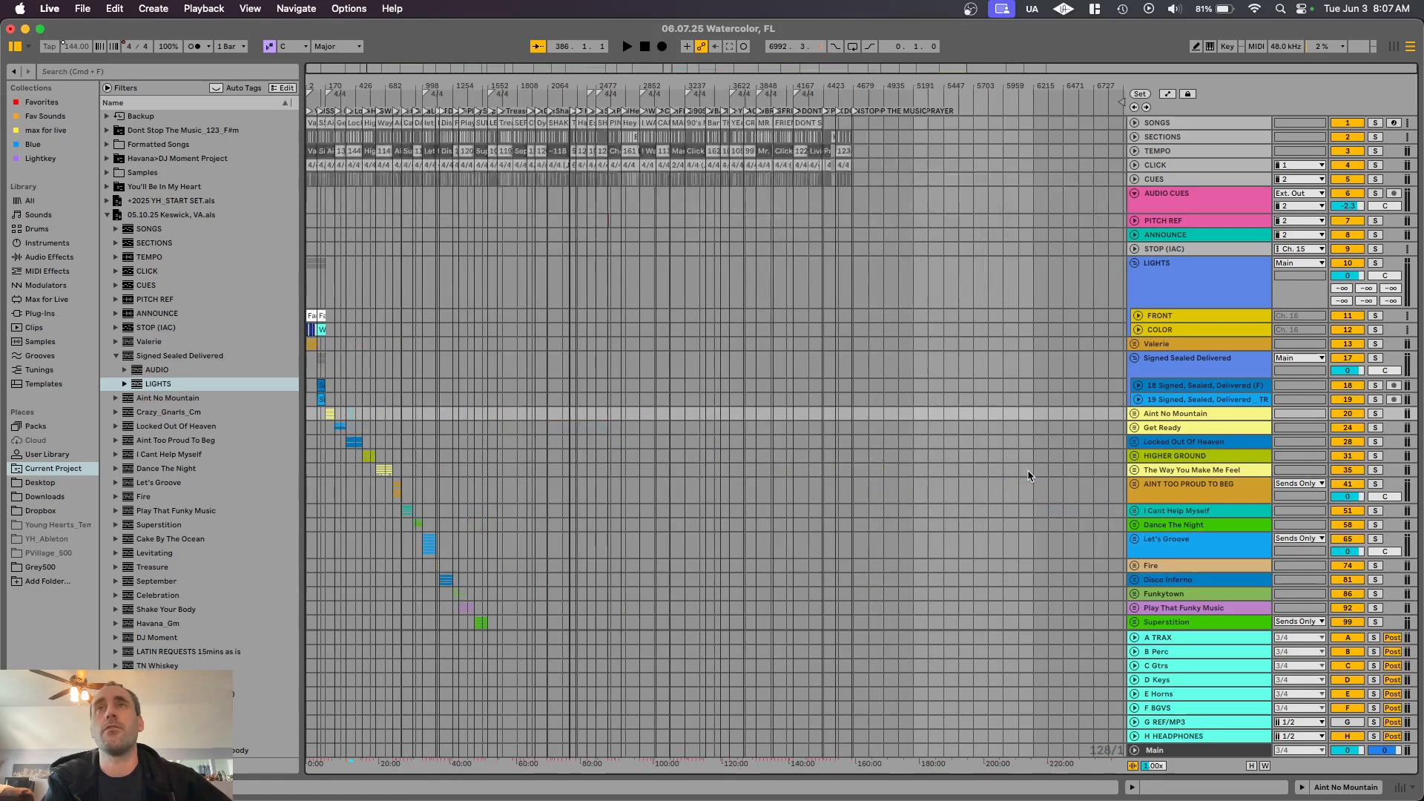
scroll(602, 487, "down", 3)
scroll(599, 487, "down", 3)
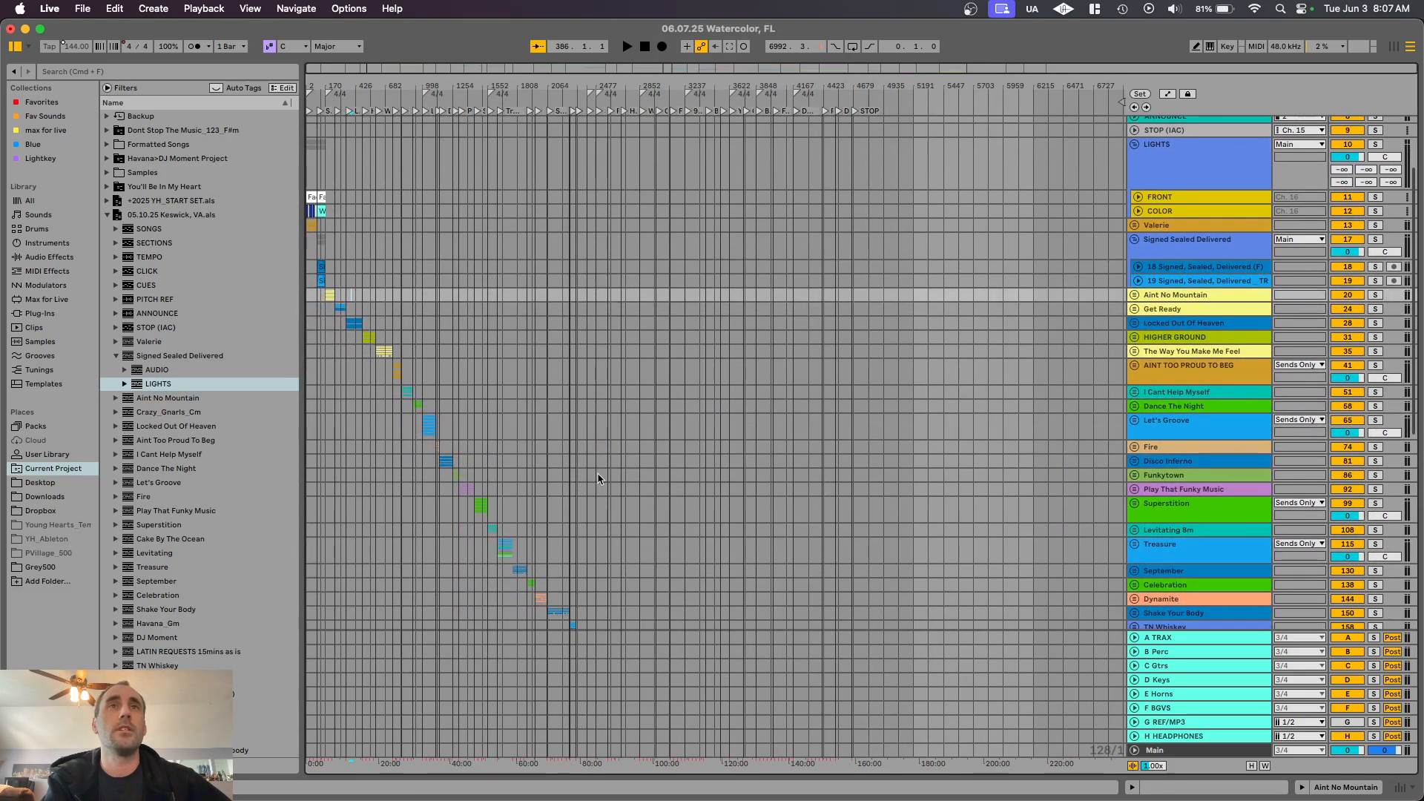
scroll(504, 507, "down", 4)
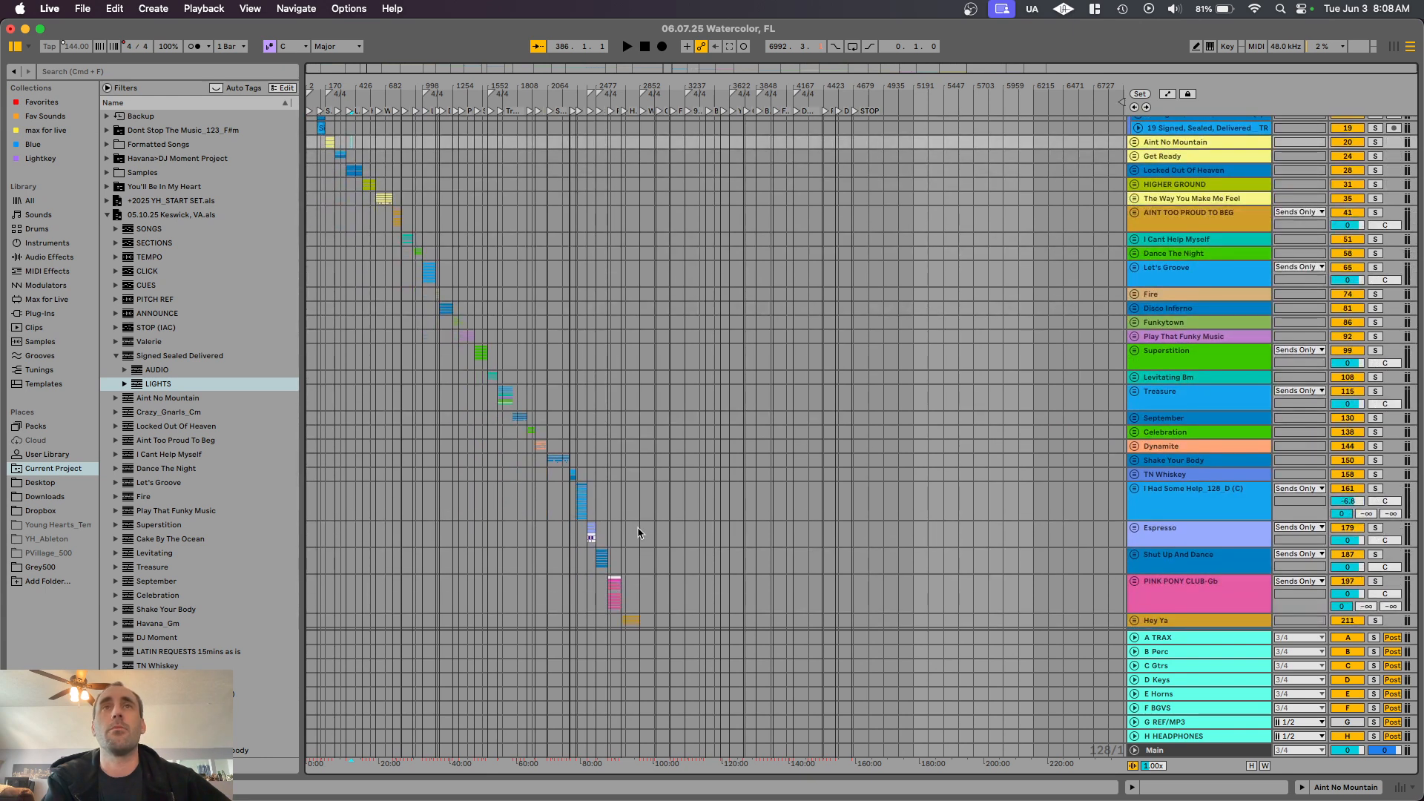
scroll(480, 493, "up", 12)
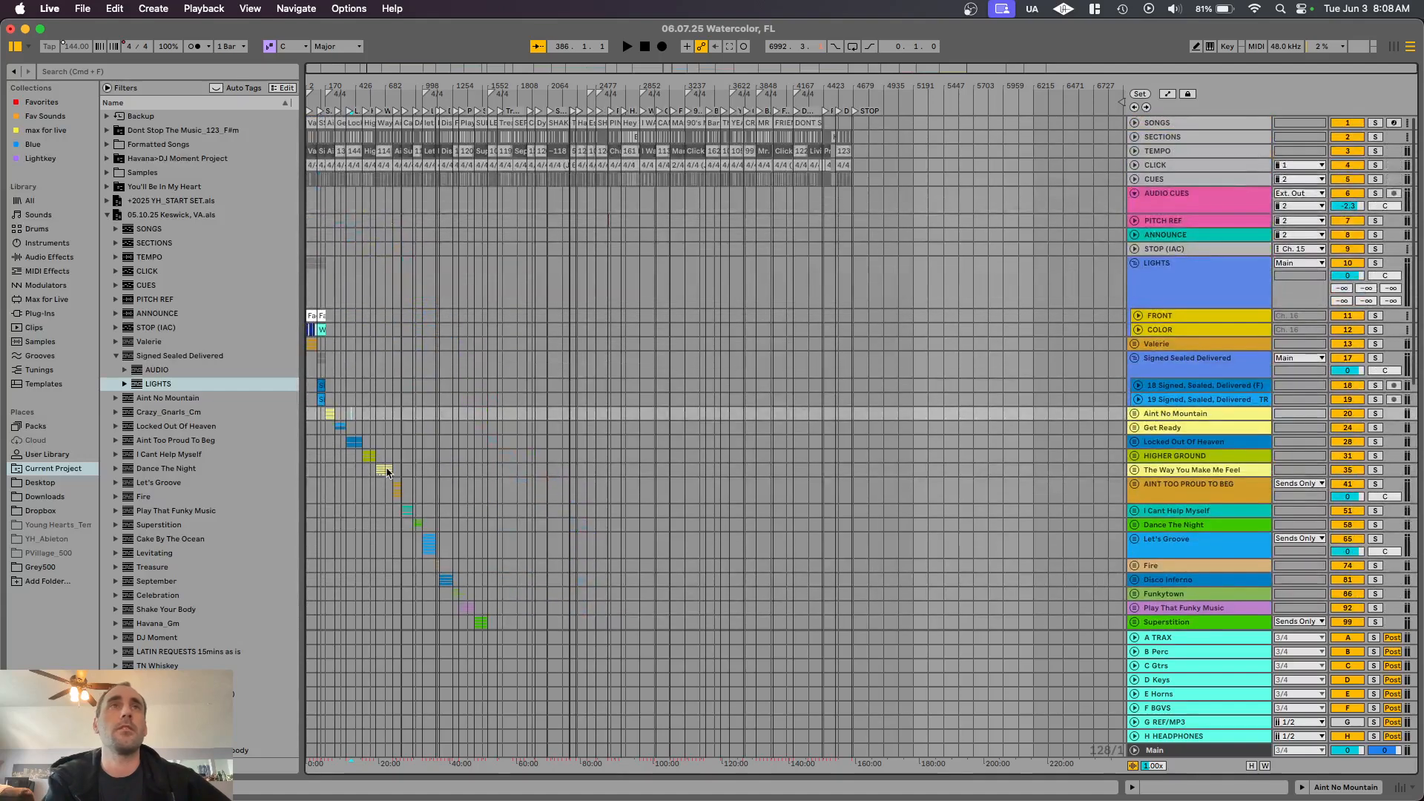
scroll(347, 436, "up", 5)
scroll(361, 446, "left", 5)
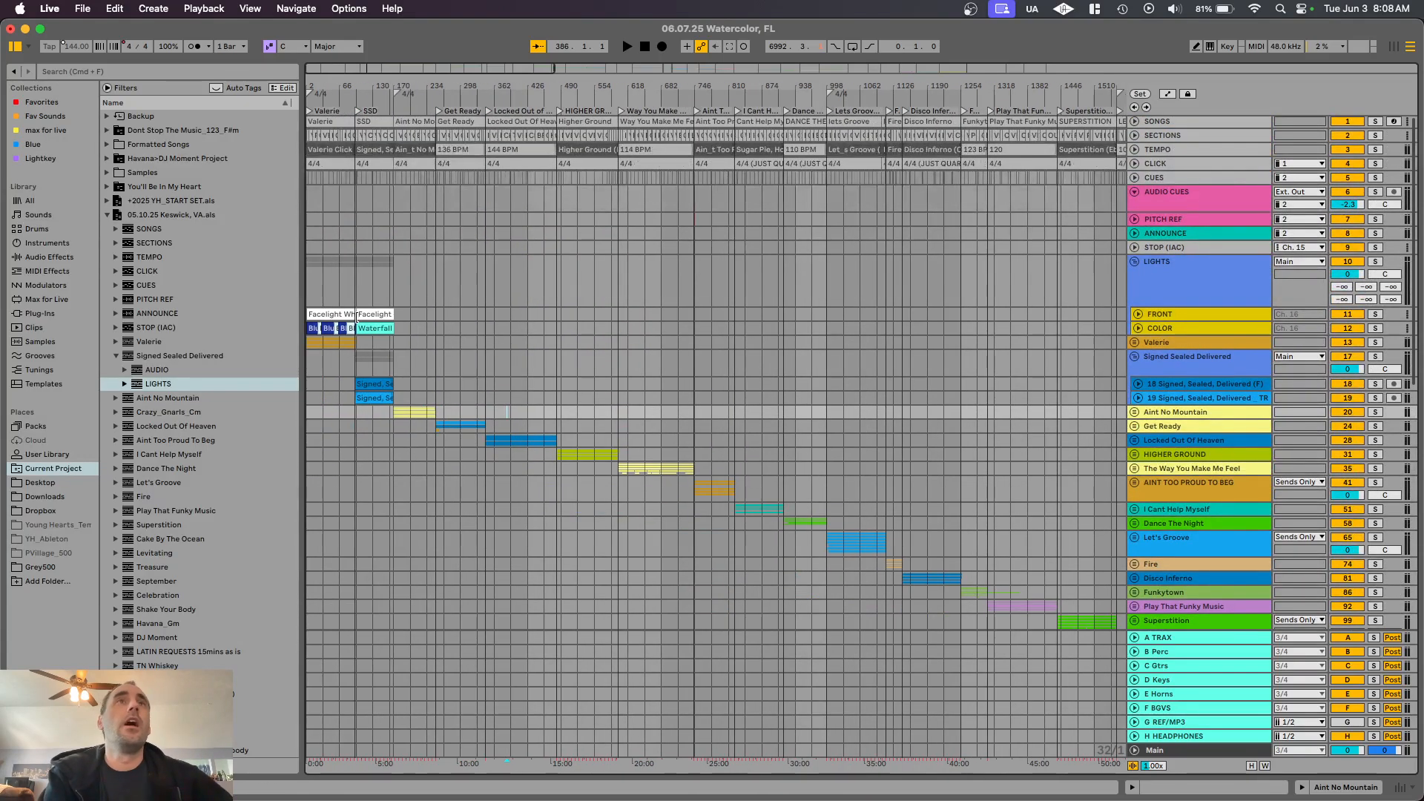
Step: Fold the Signed Sealed Delivered group and the LIGHTS group in the arrangement
scroll(363, 359, "up", 8)
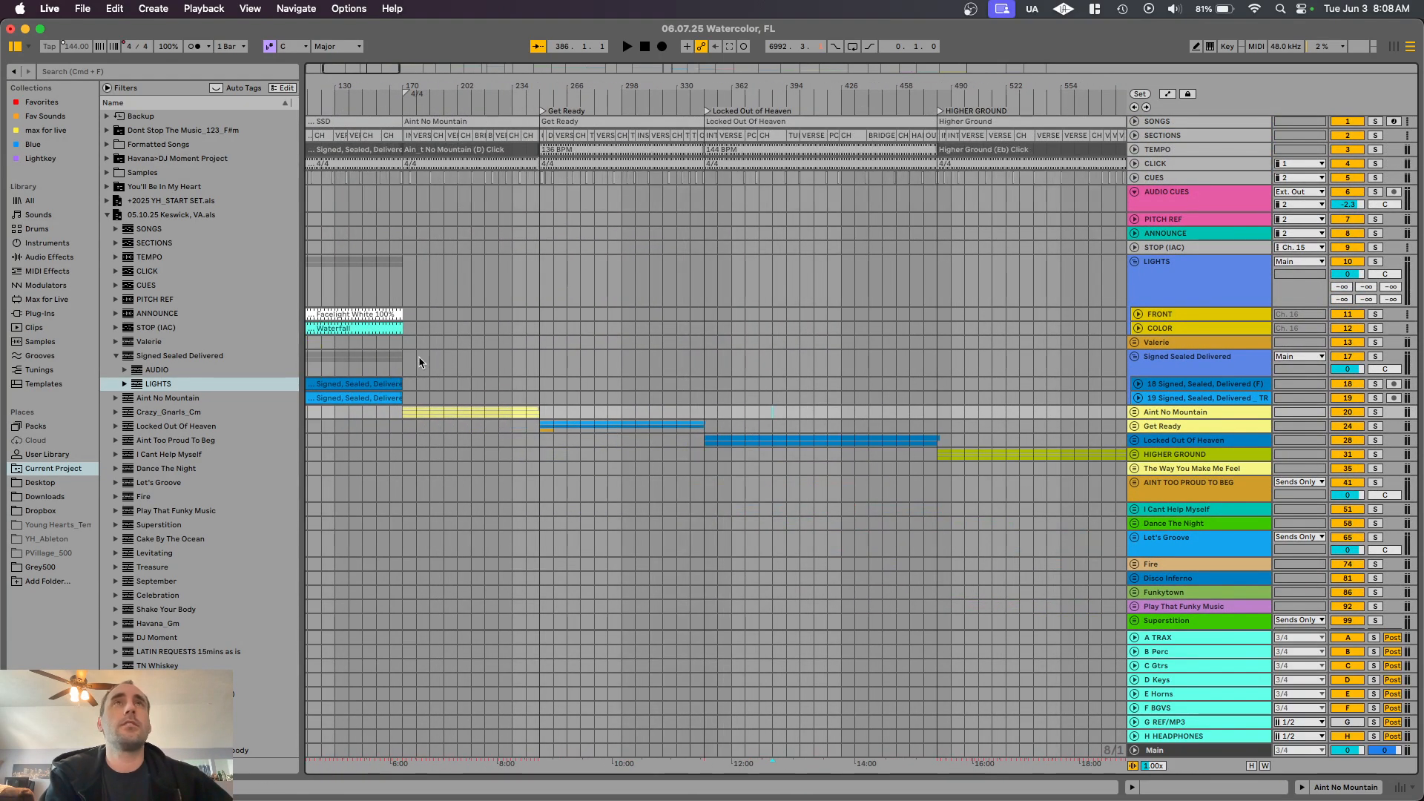
left_click(401, 357)
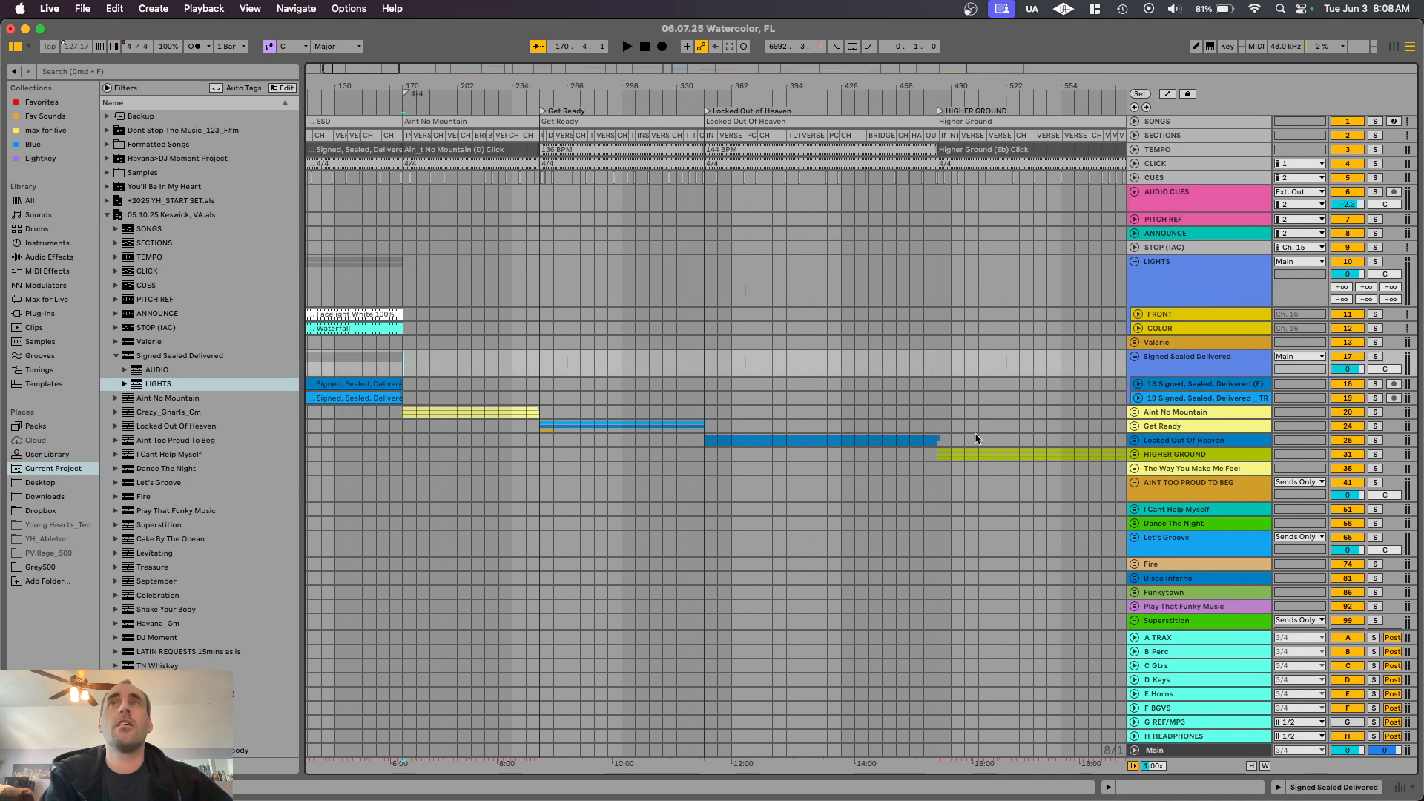
left_click(1135, 356)
left_click(1135, 261)
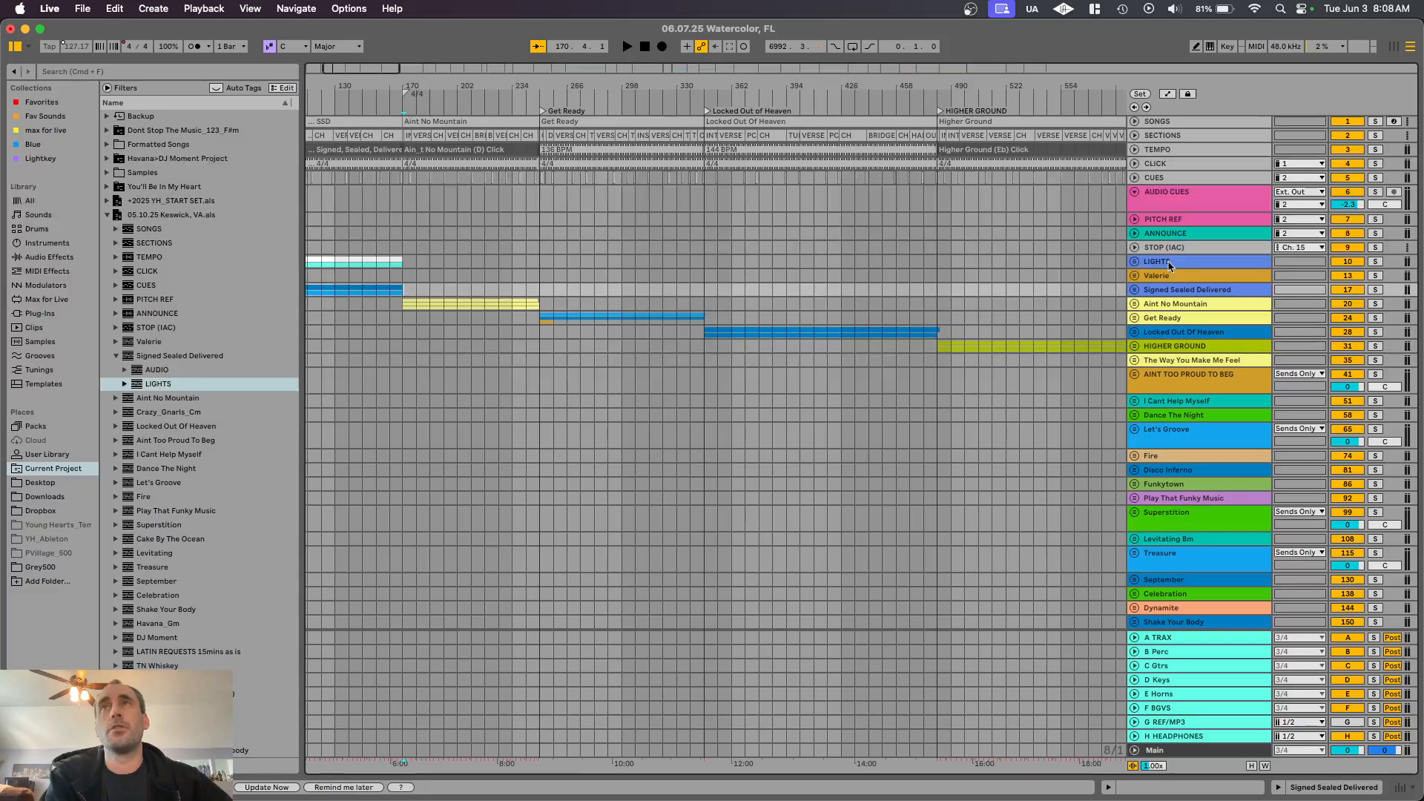
Step: Recolor the LIGHTS group pink and assign that color to its grouped tracks and clips, leaving the group unfolded
right_click(1169, 265)
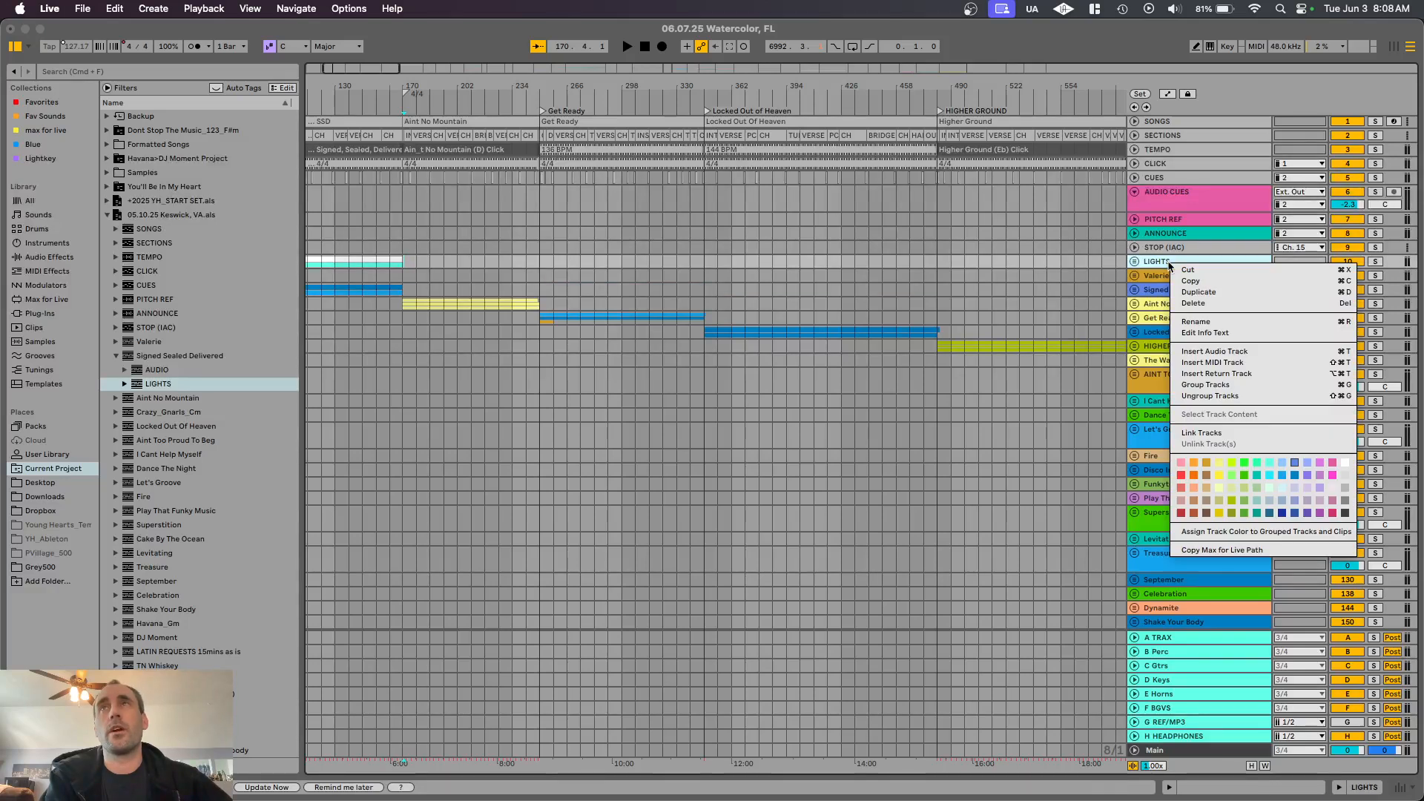
left_click(1333, 462)
left_click(1132, 262)
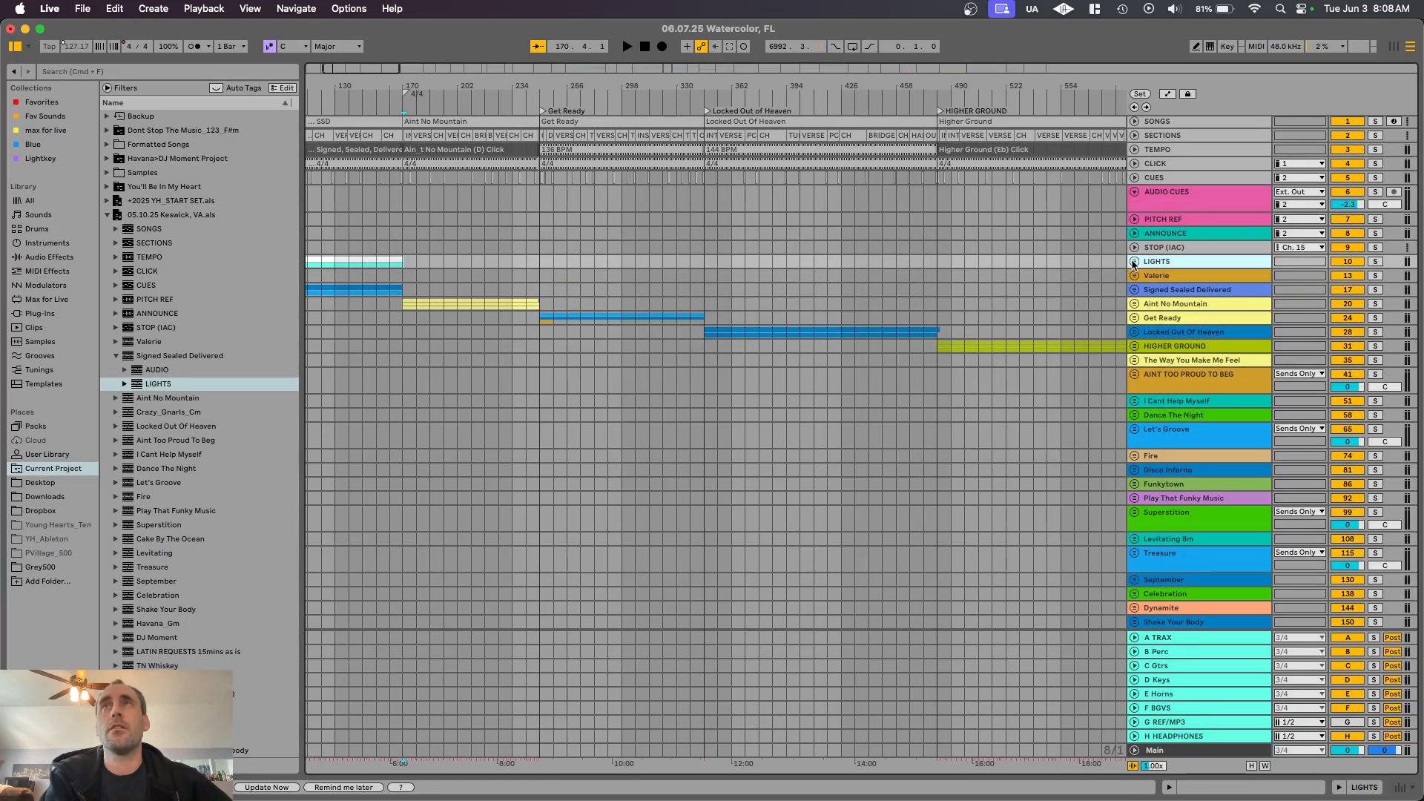
left_click(1132, 263)
right_click(1186, 288)
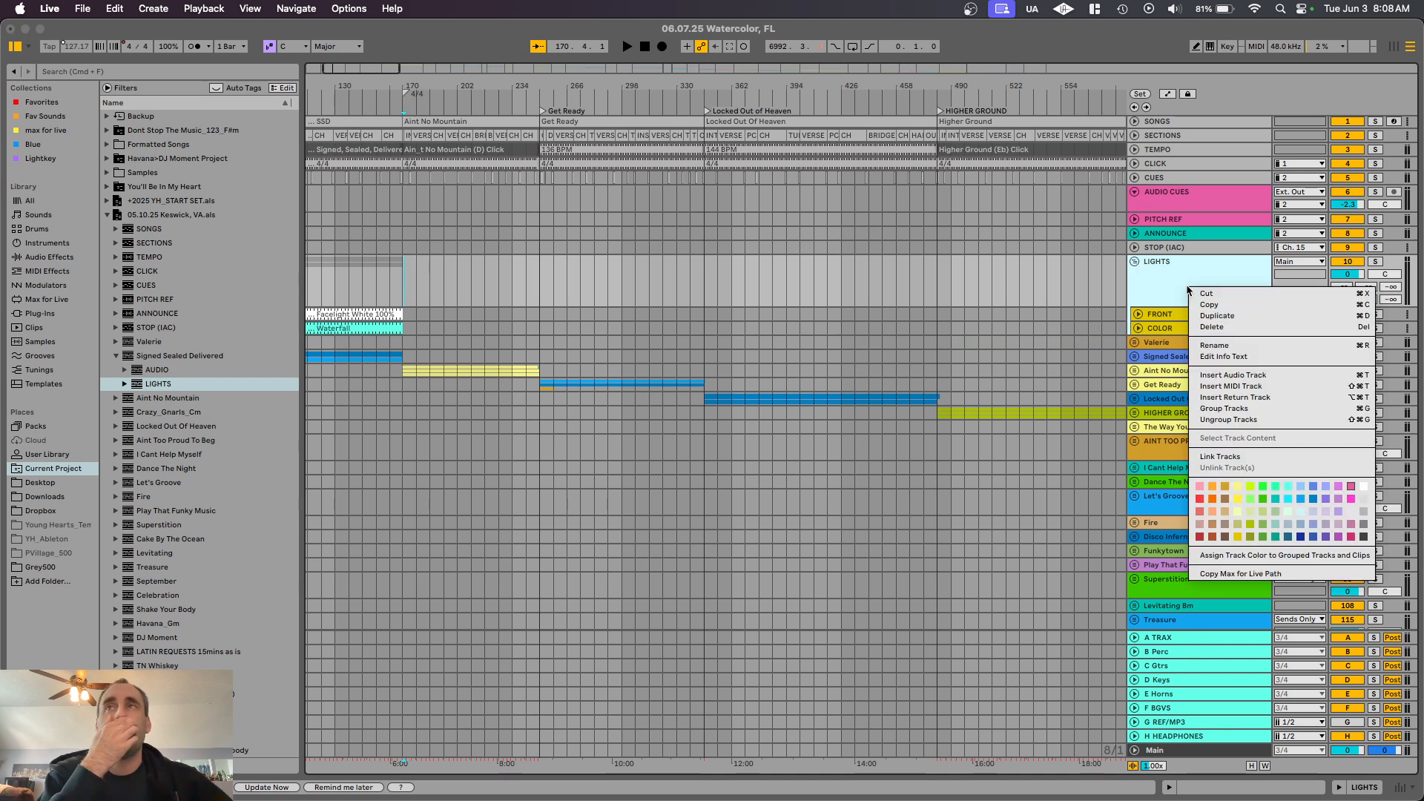
left_click(1246, 555)
Step: Recolor the AUDIO CUES, PITCH REF, ANNOUNCE and STOP (IAC) tracks light grey
left_click(1163, 200)
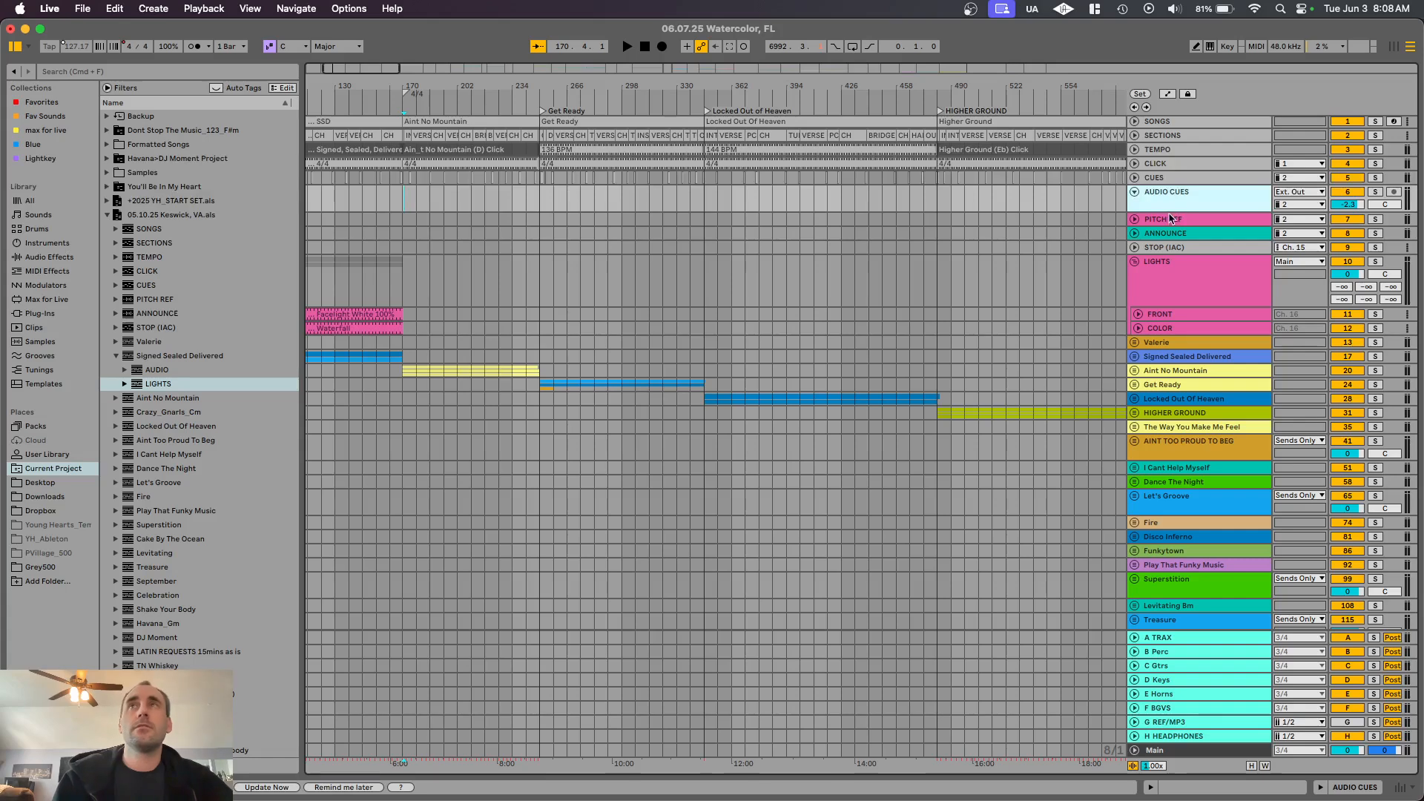
right_click(1170, 218)
left_click(1151, 202)
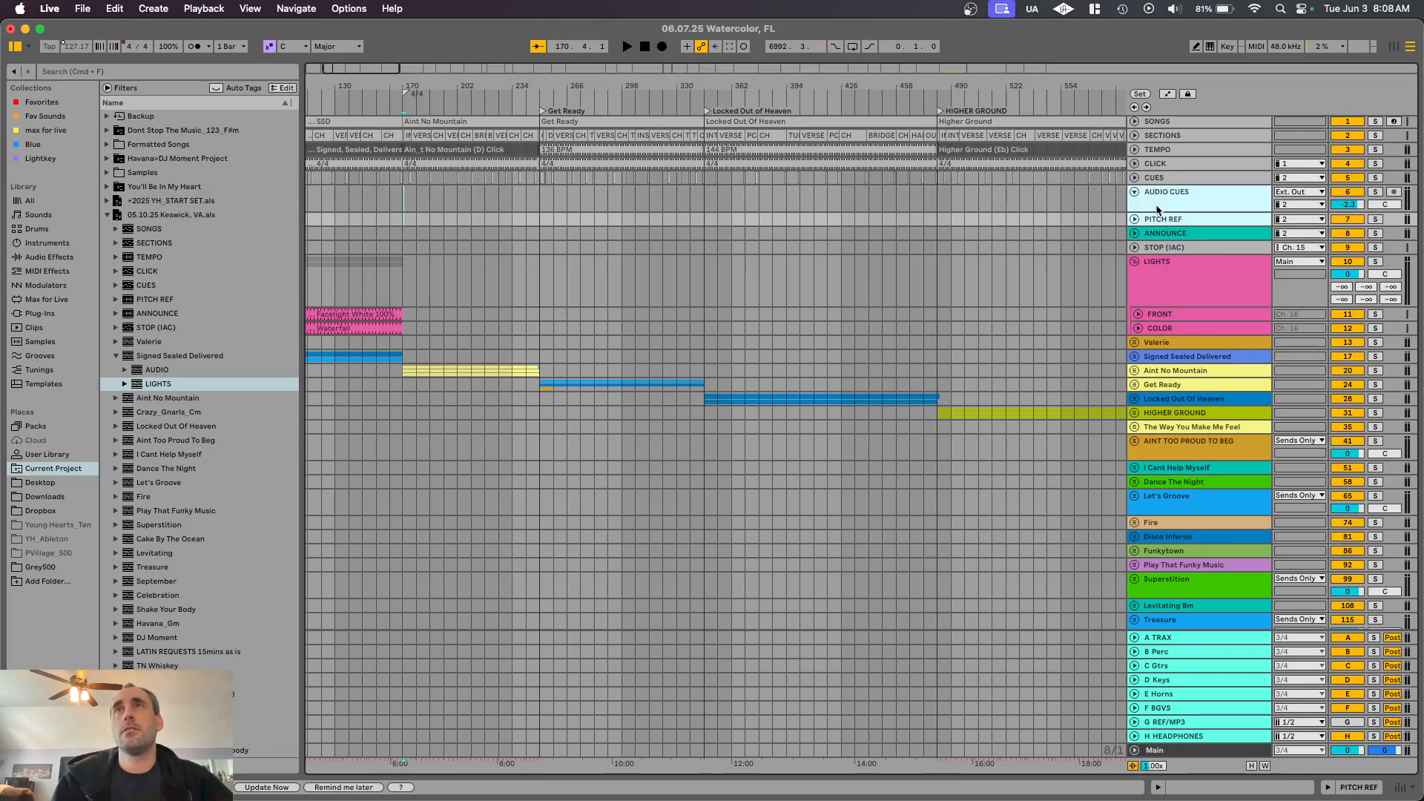
left_click(1159, 249)
right_click(1159, 250)
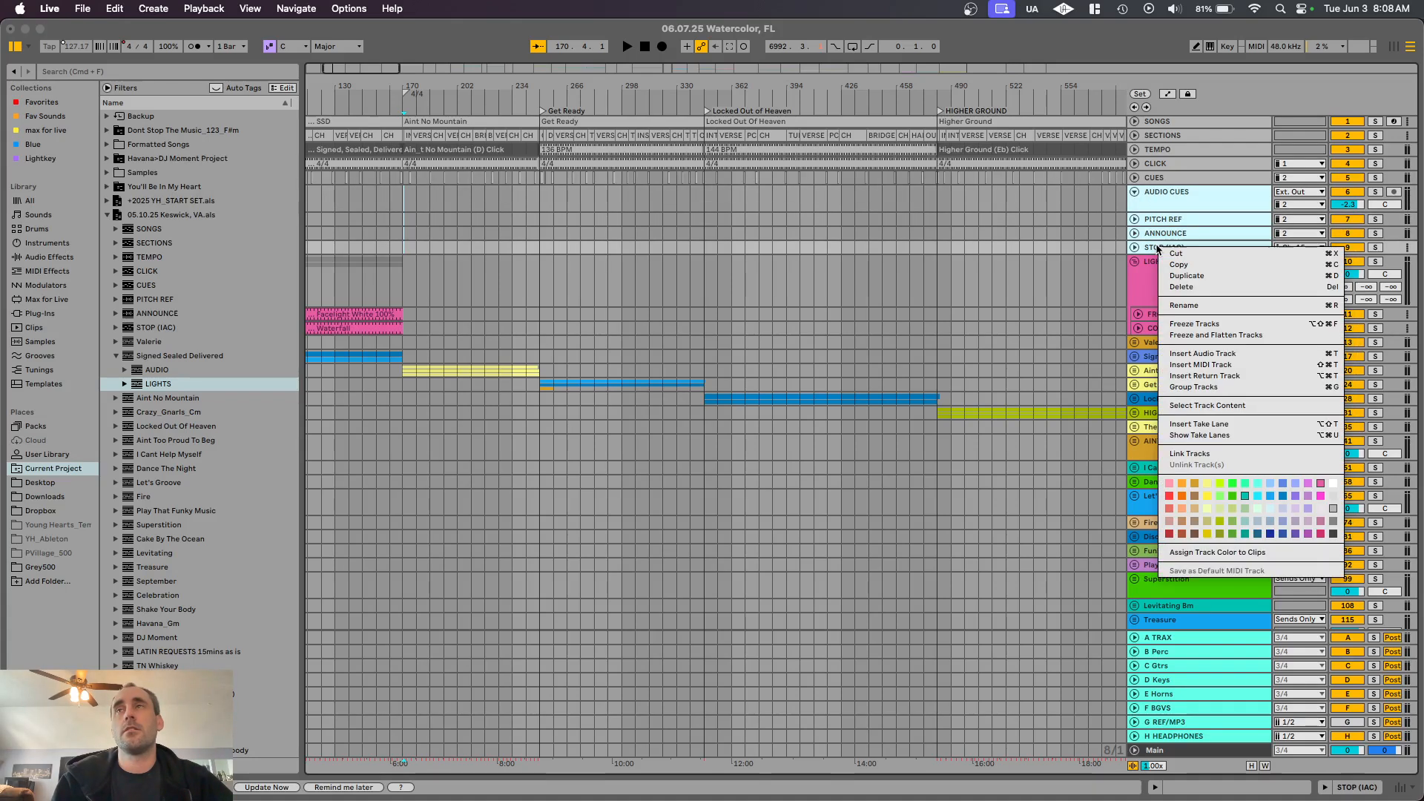
left_click(1333, 511)
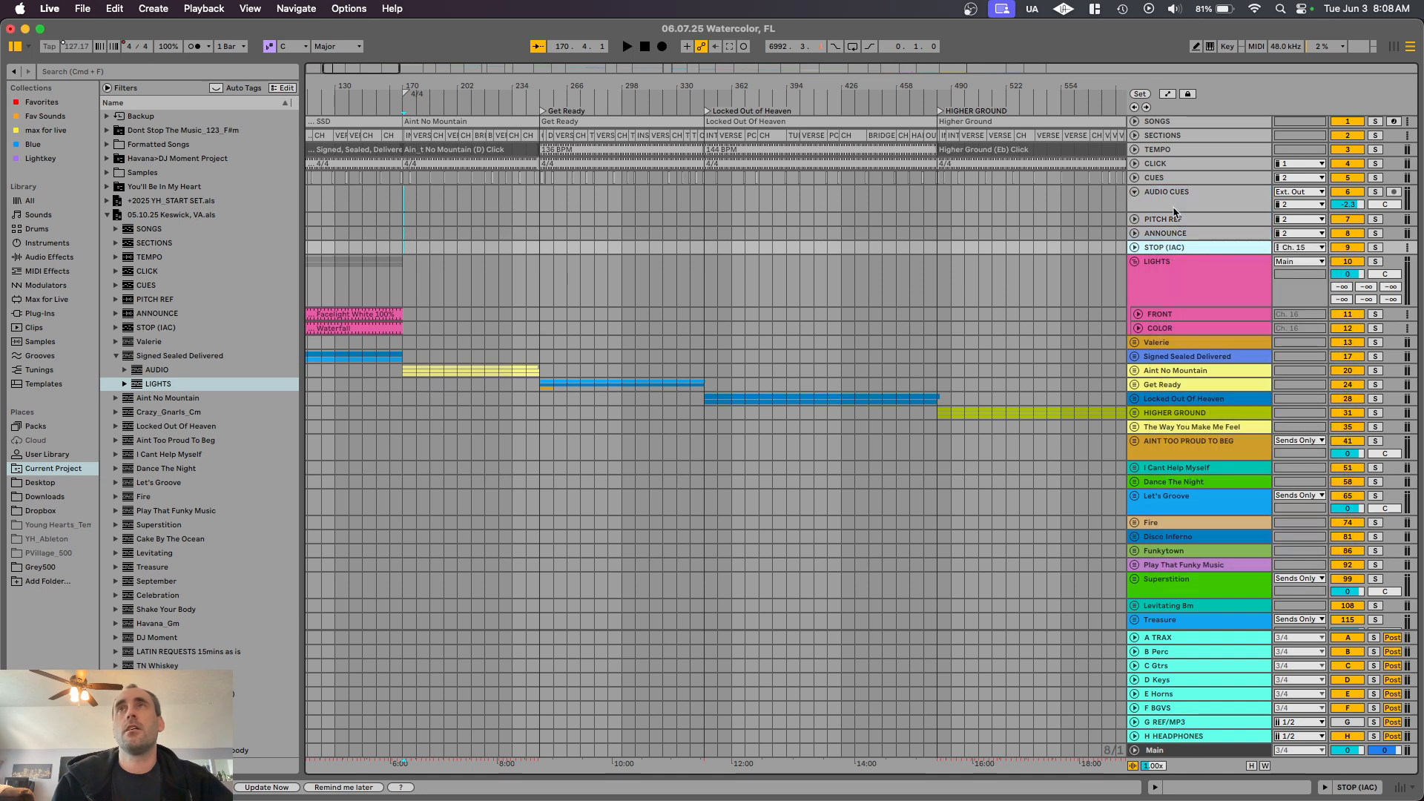
Step: Collapse the AUDIO CUES track to minimal height and widen the browser's file list
key("w")
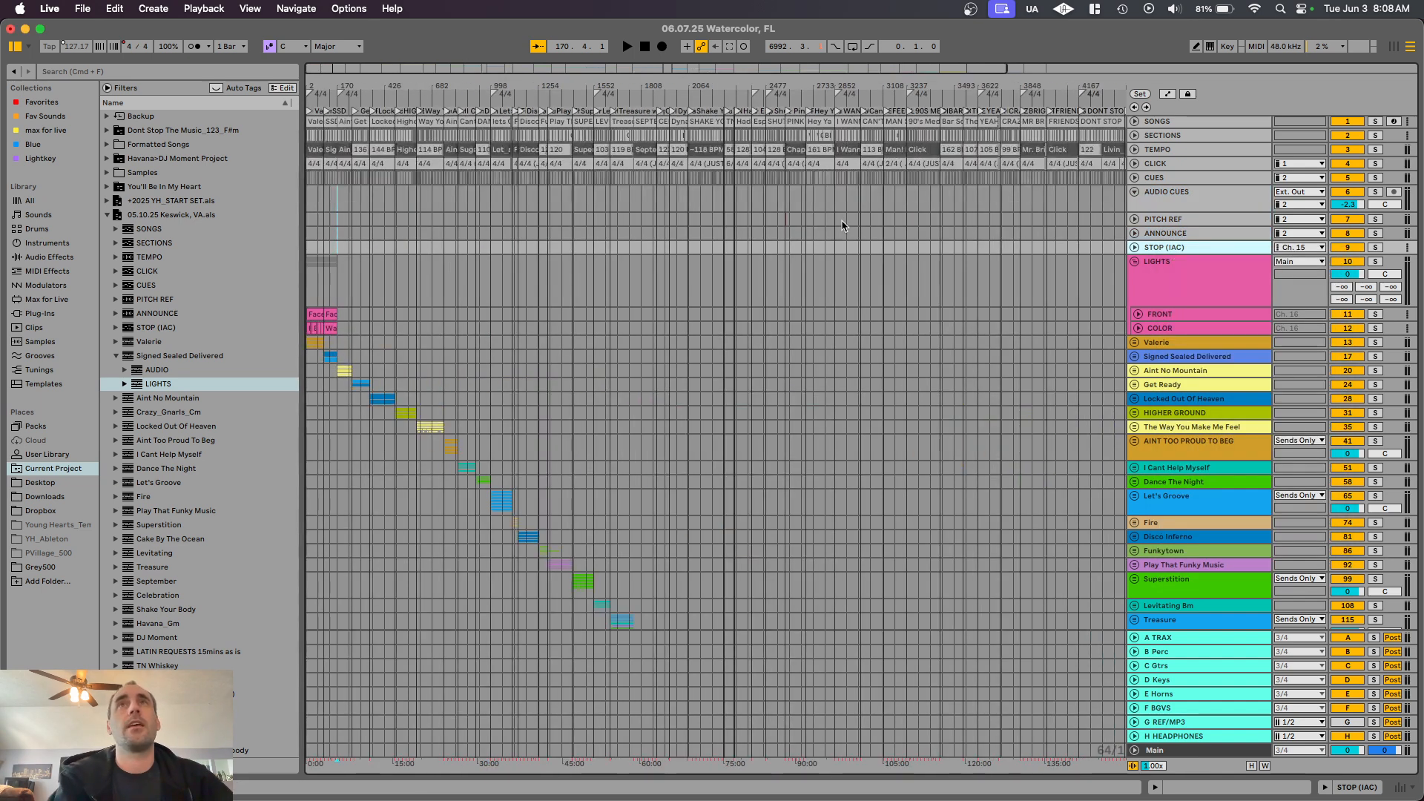
left_click(1133, 192)
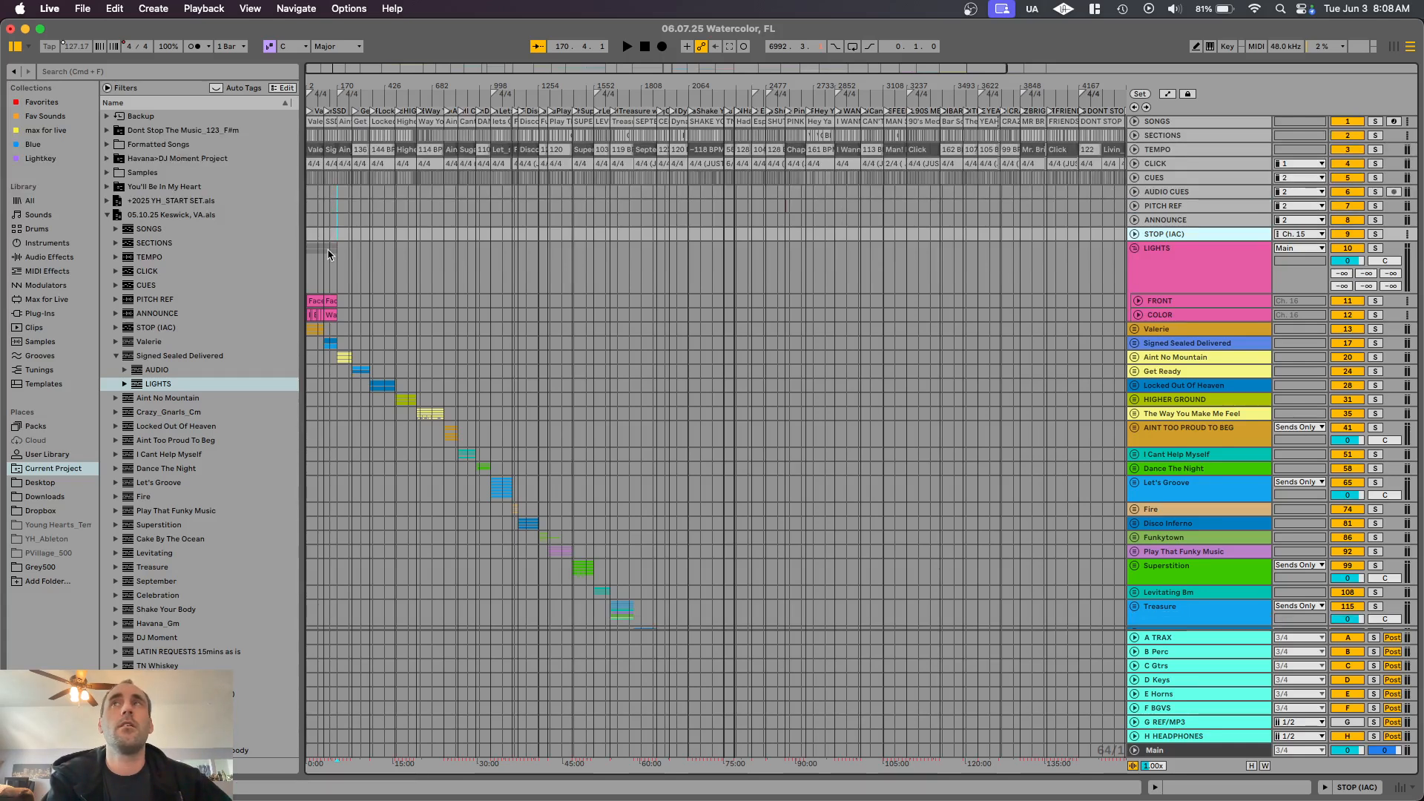
scroll(332, 265, "up", 10)
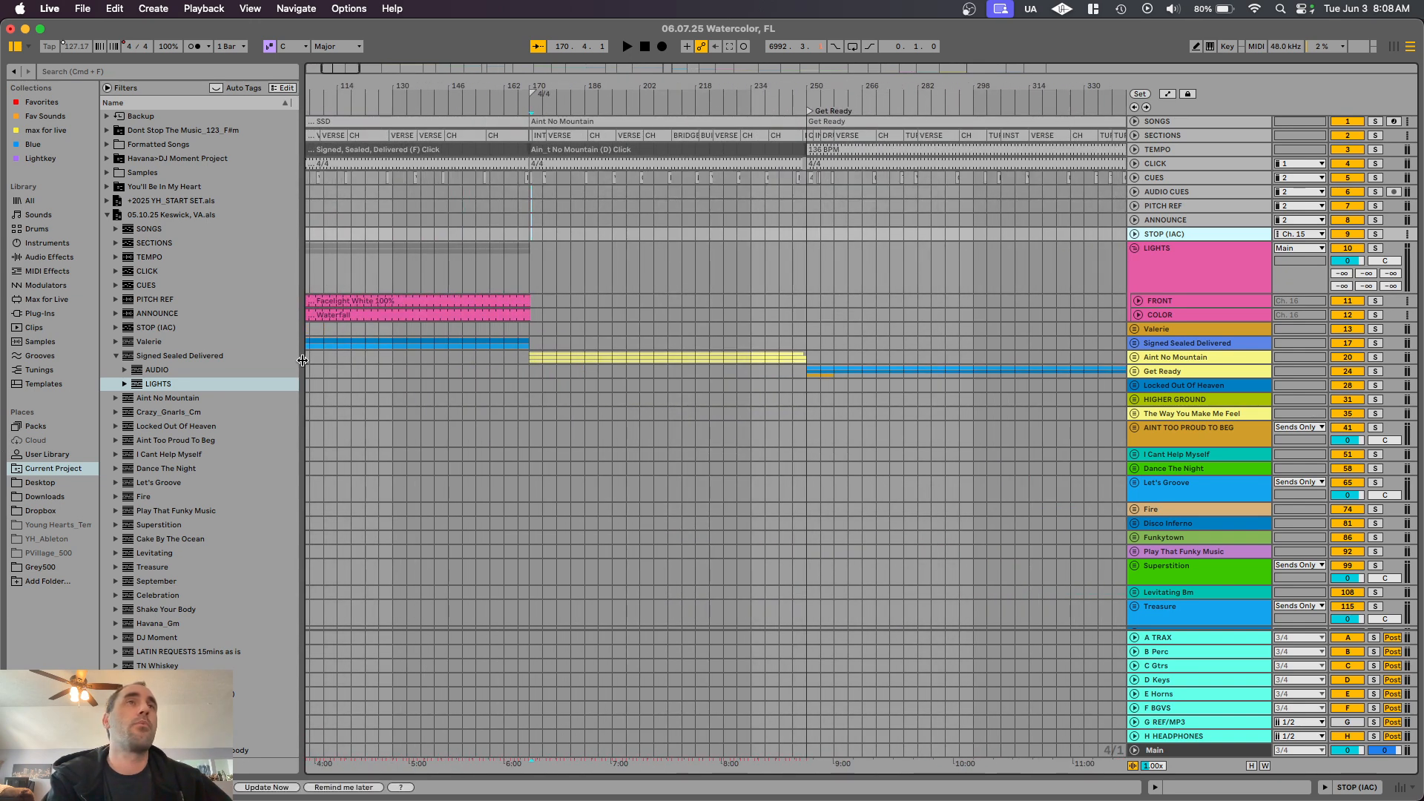
left_click_drag(303, 360, 367, 360)
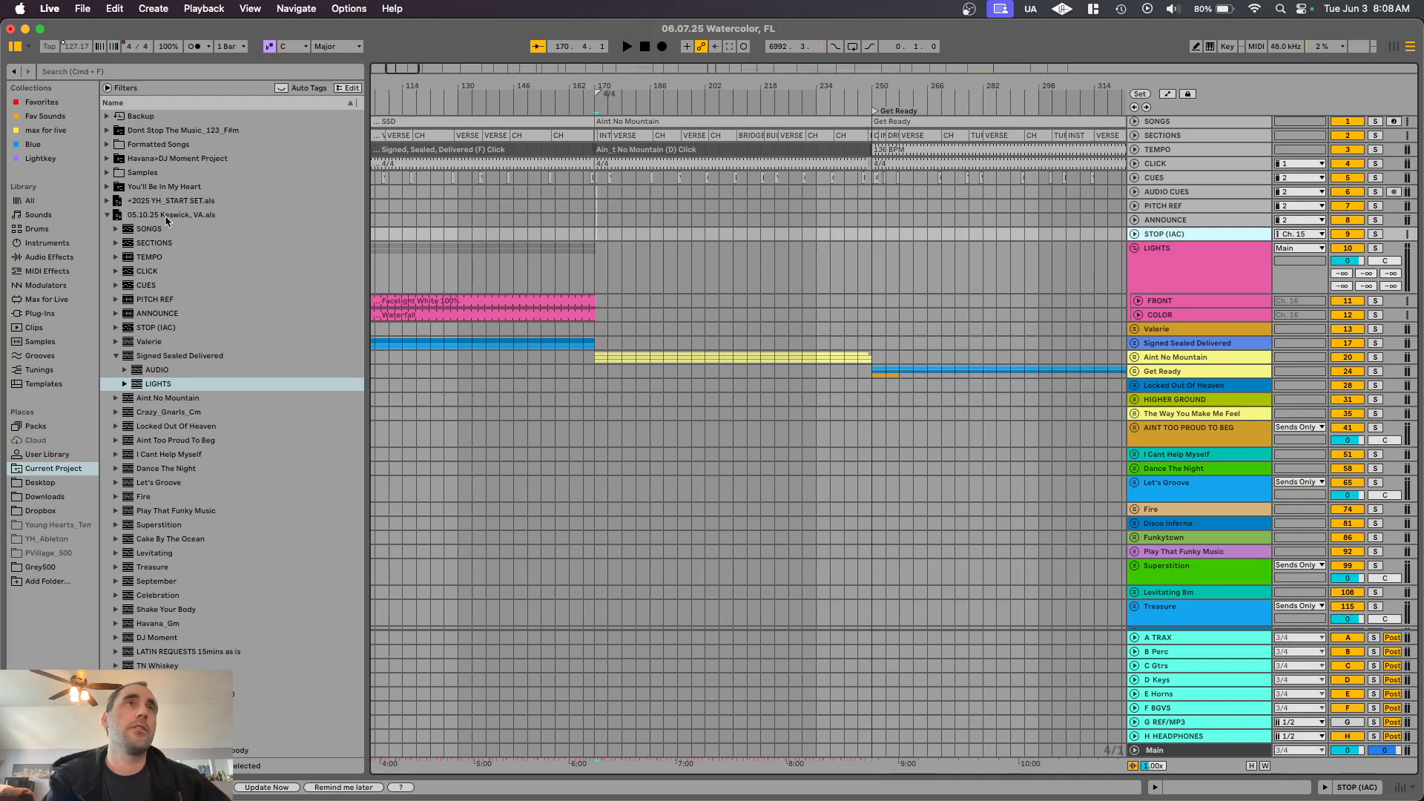
Step: Import Aint No Mountain's LIGHTS group from the 05.10.25 Keswick, VA set directly below the pink LIGHTS group at that song's position
left_click(115, 357)
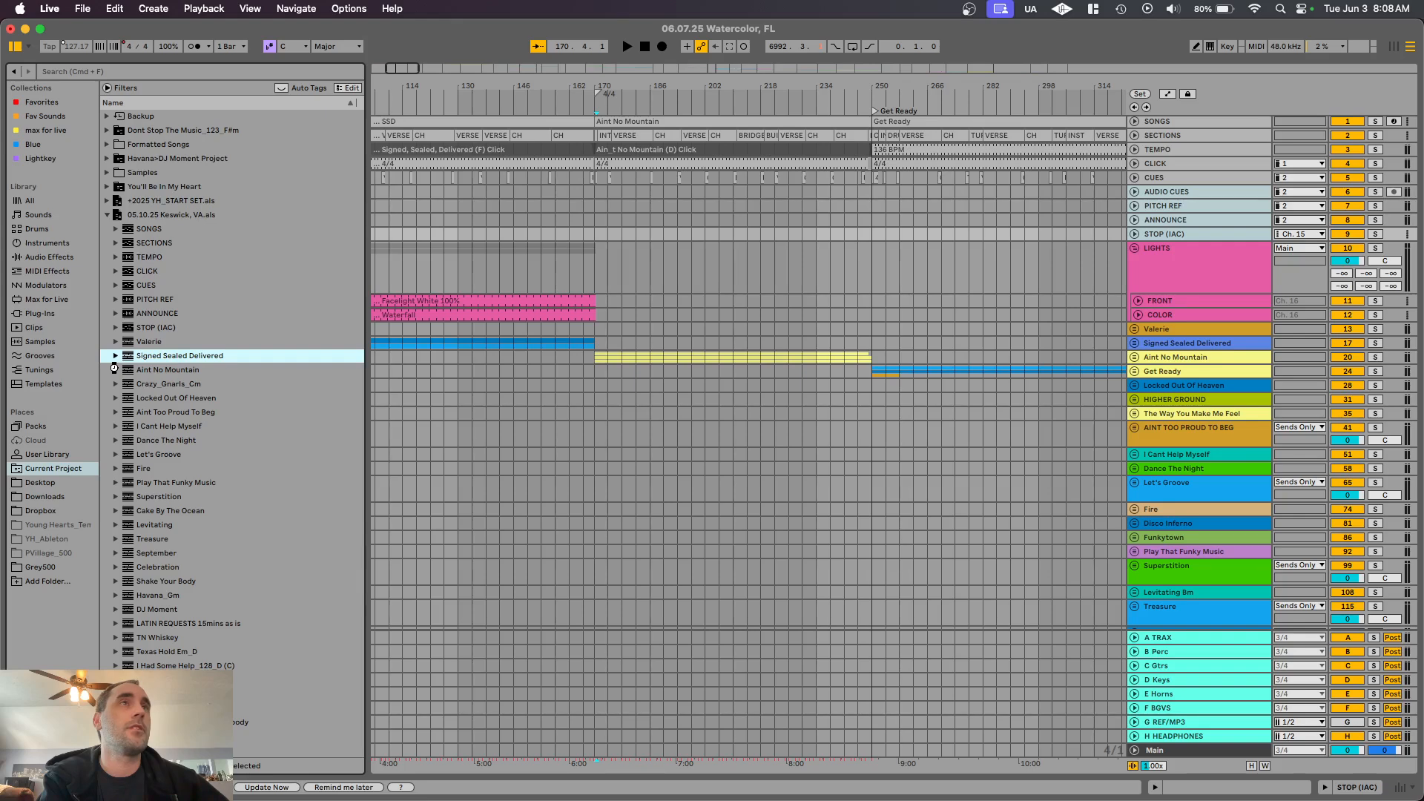
left_click(115, 369)
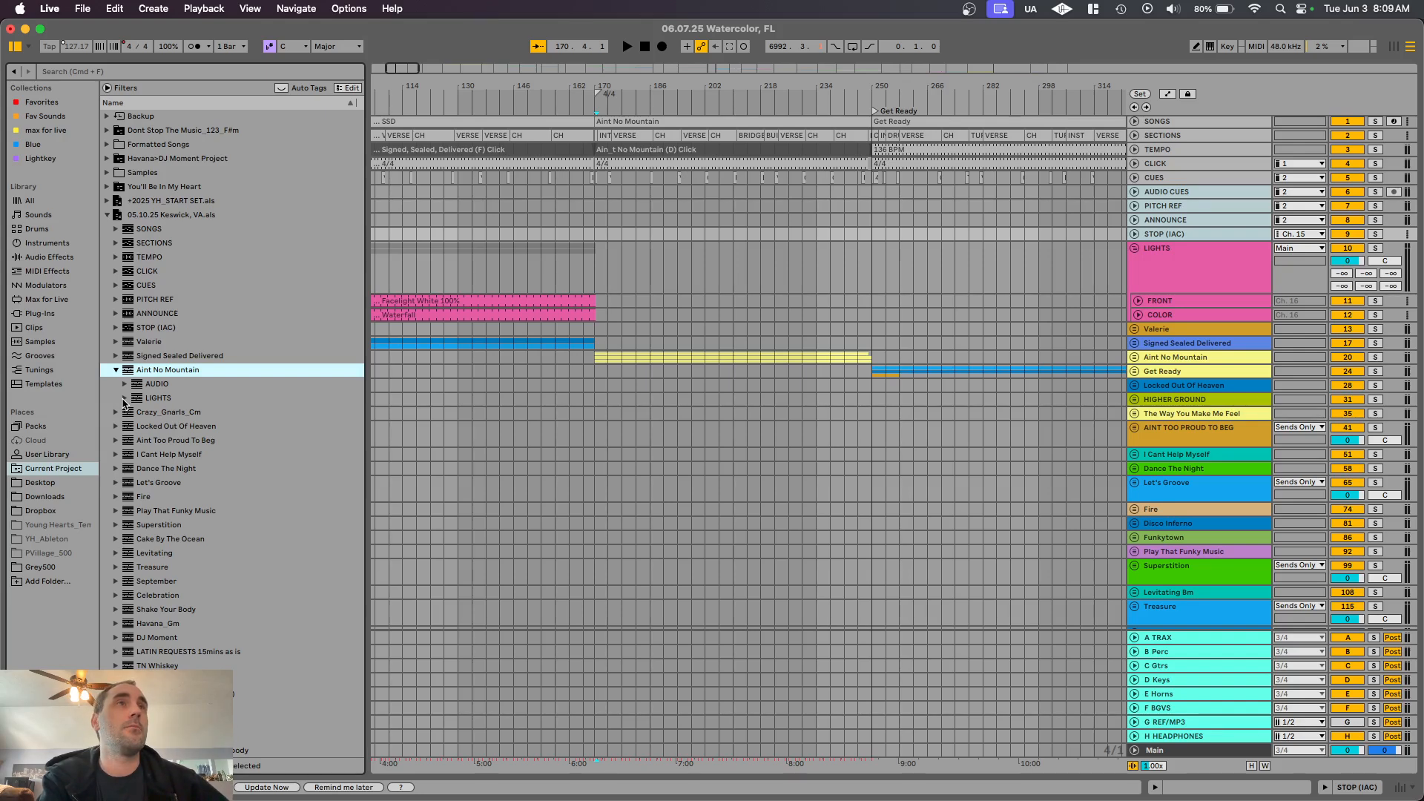
left_click(124, 398)
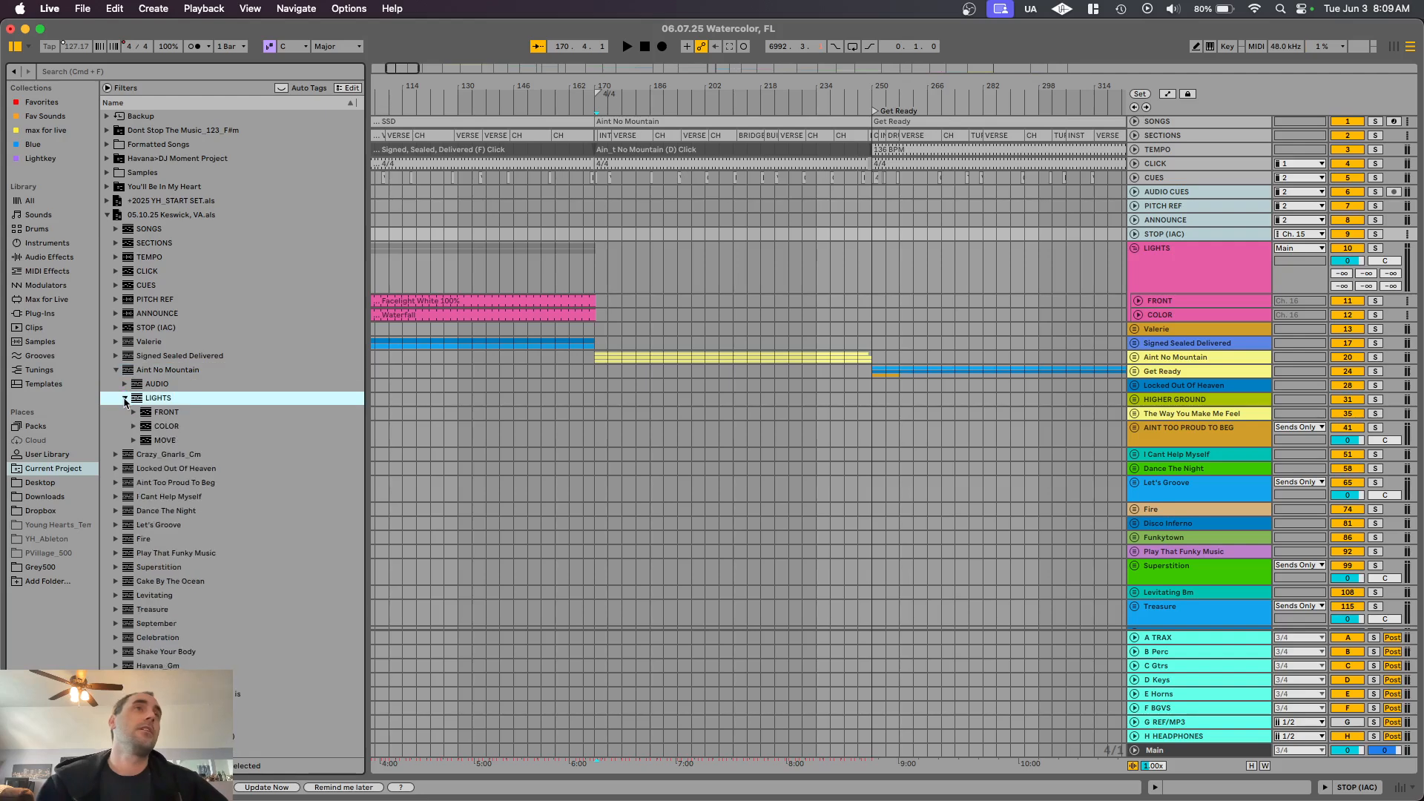
left_click(151, 412)
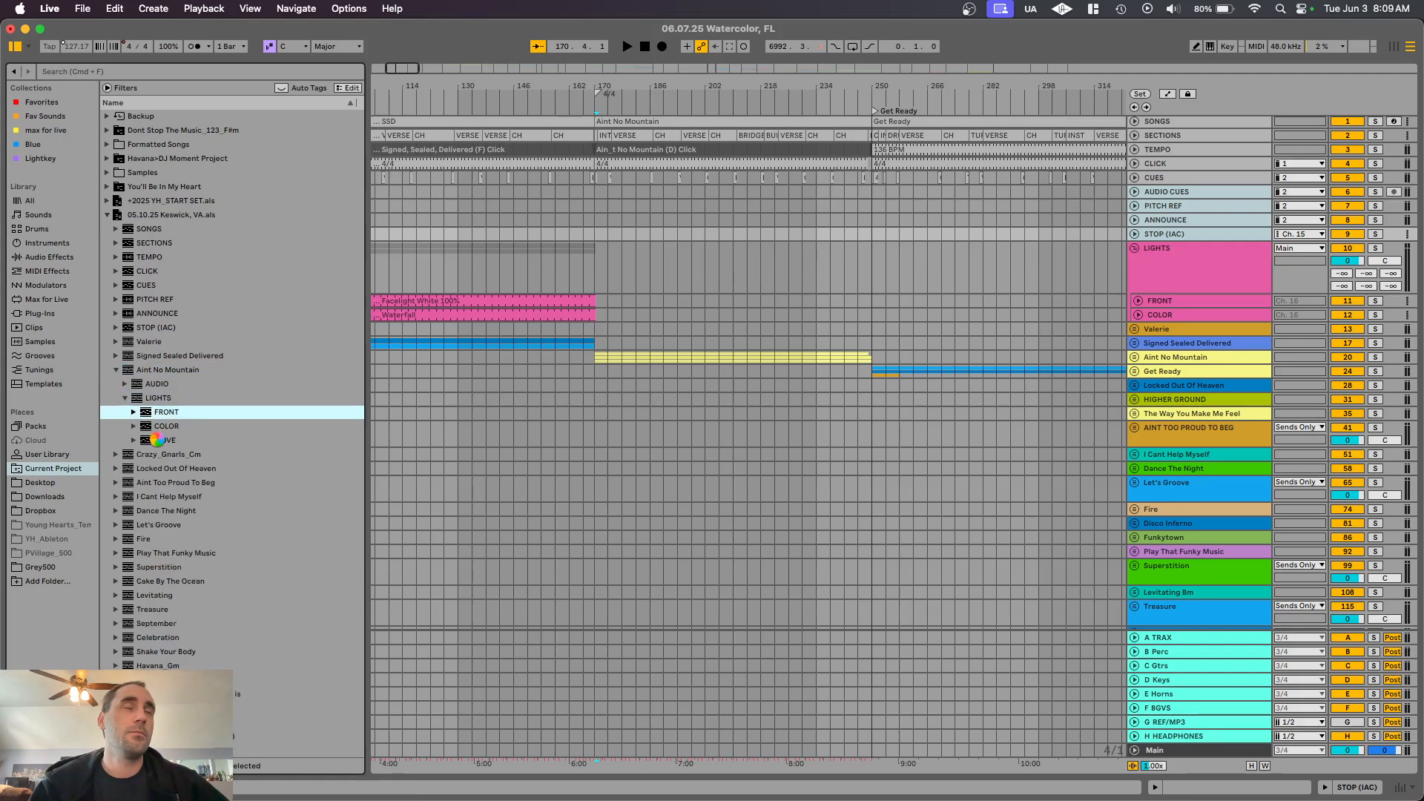
left_click(141, 443)
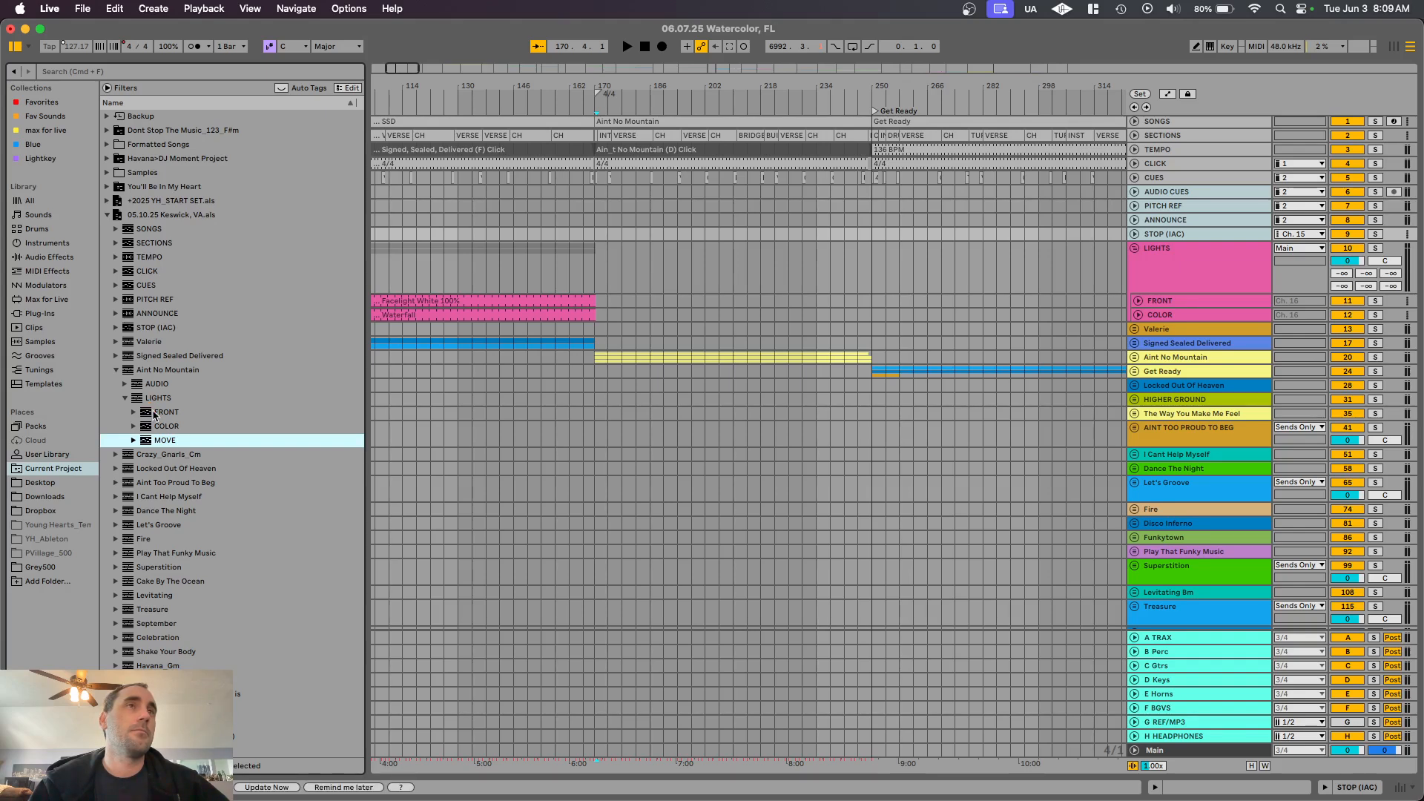
left_click(155, 413)
left_click(150, 428, "shift")
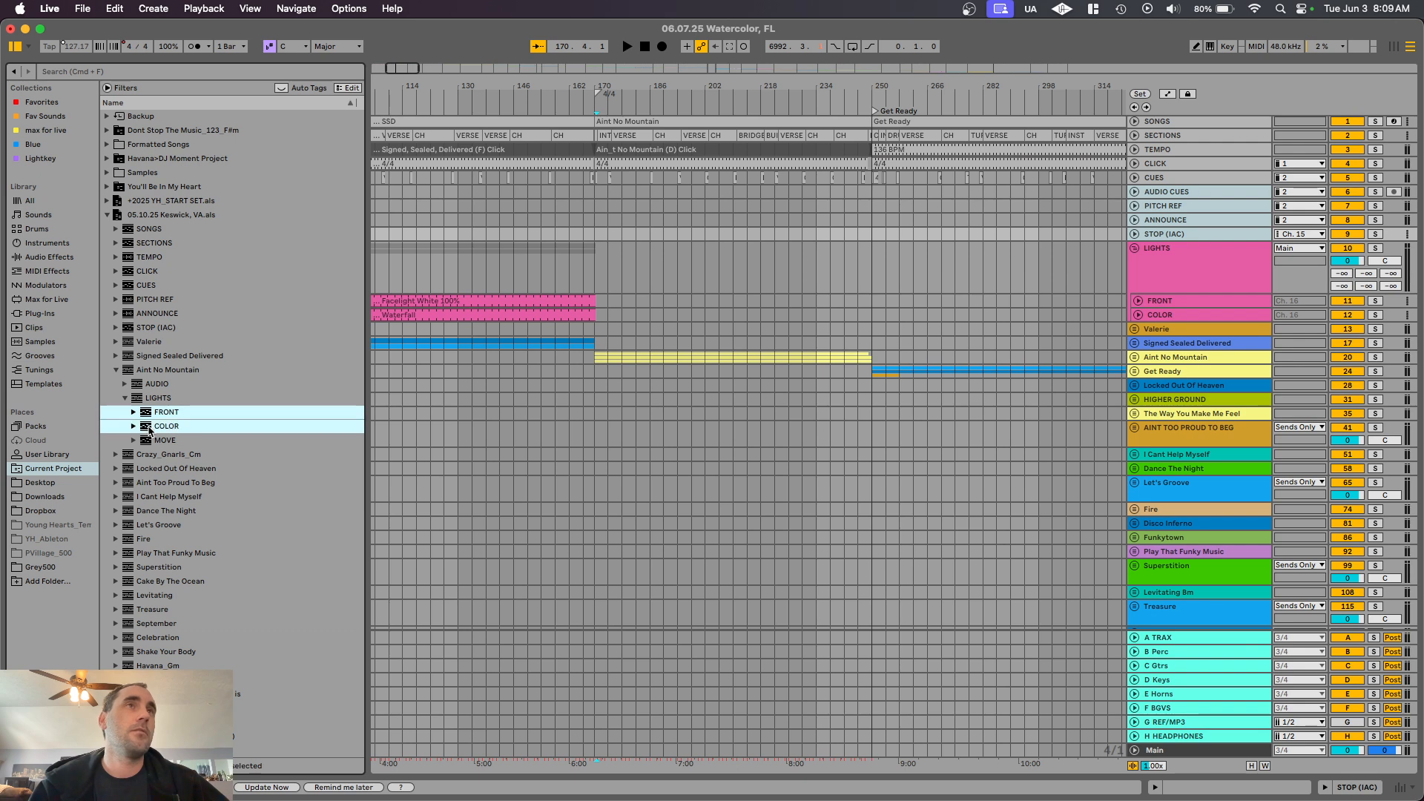
left_click(150, 441, "shift")
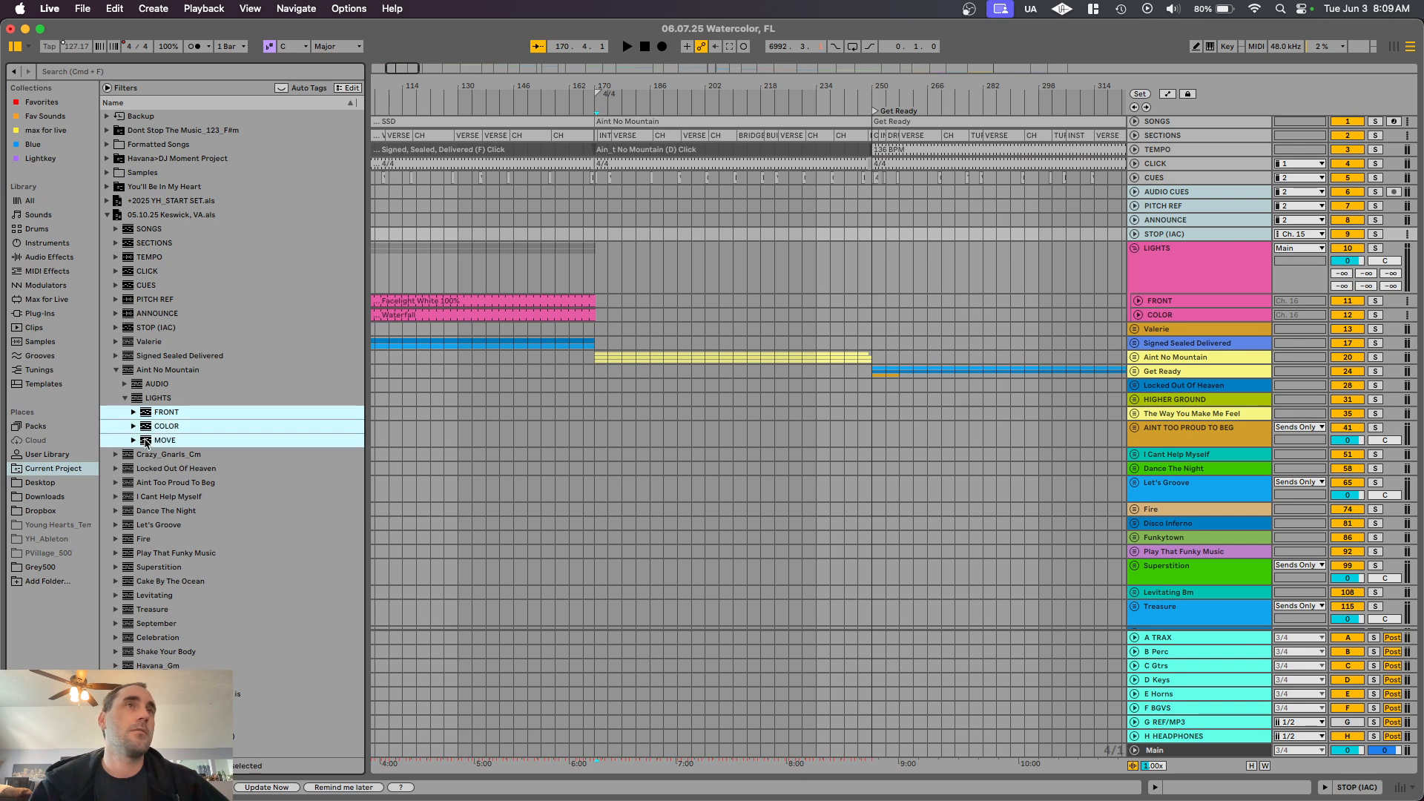
left_click(125, 398)
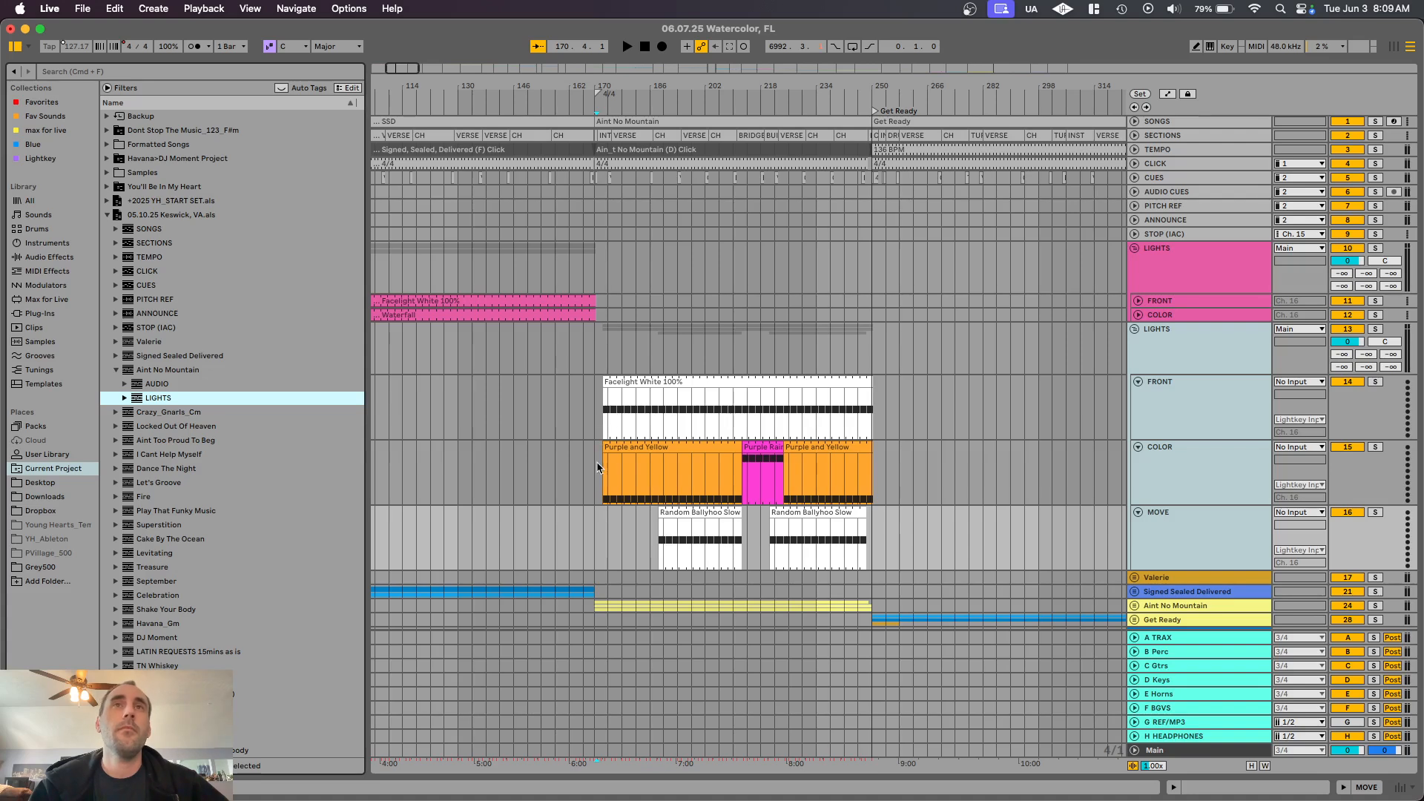
Step: Unfold the Aint No Mountain group and play from around the song's start to check how the imported lighting clips line up
scroll(597, 467, "up", 5)
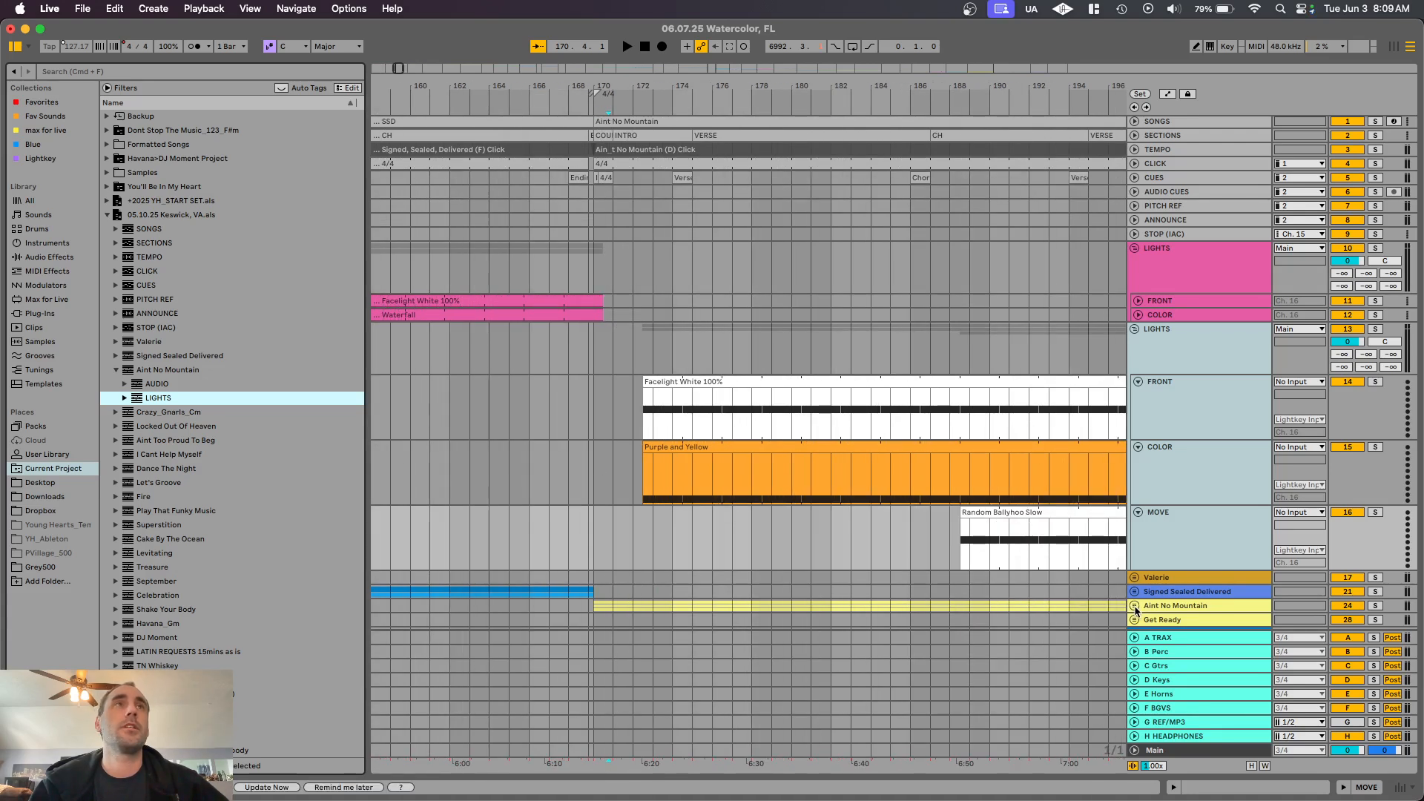
left_click(1133, 605)
scroll(683, 478, "down", 3)
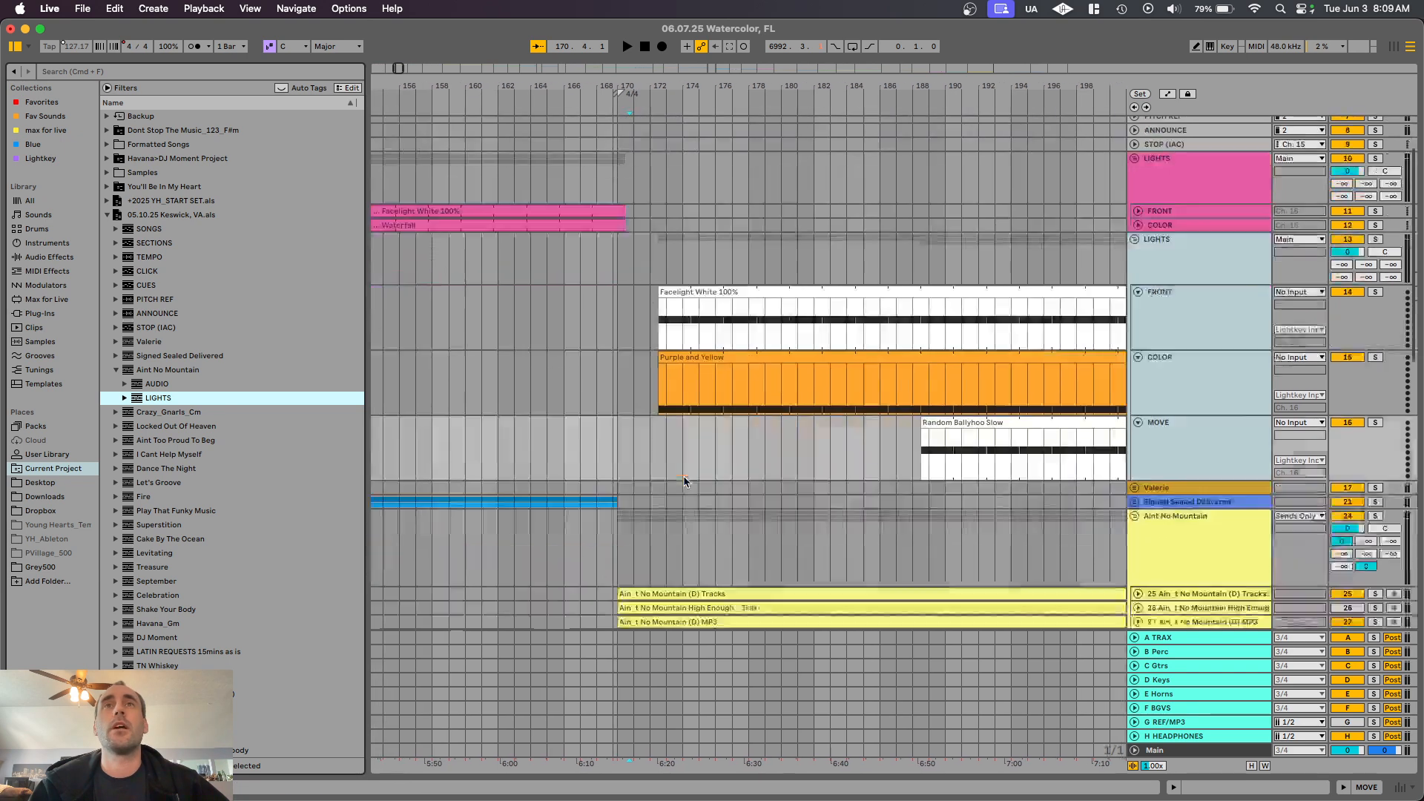
scroll(683, 481, "down", 2)
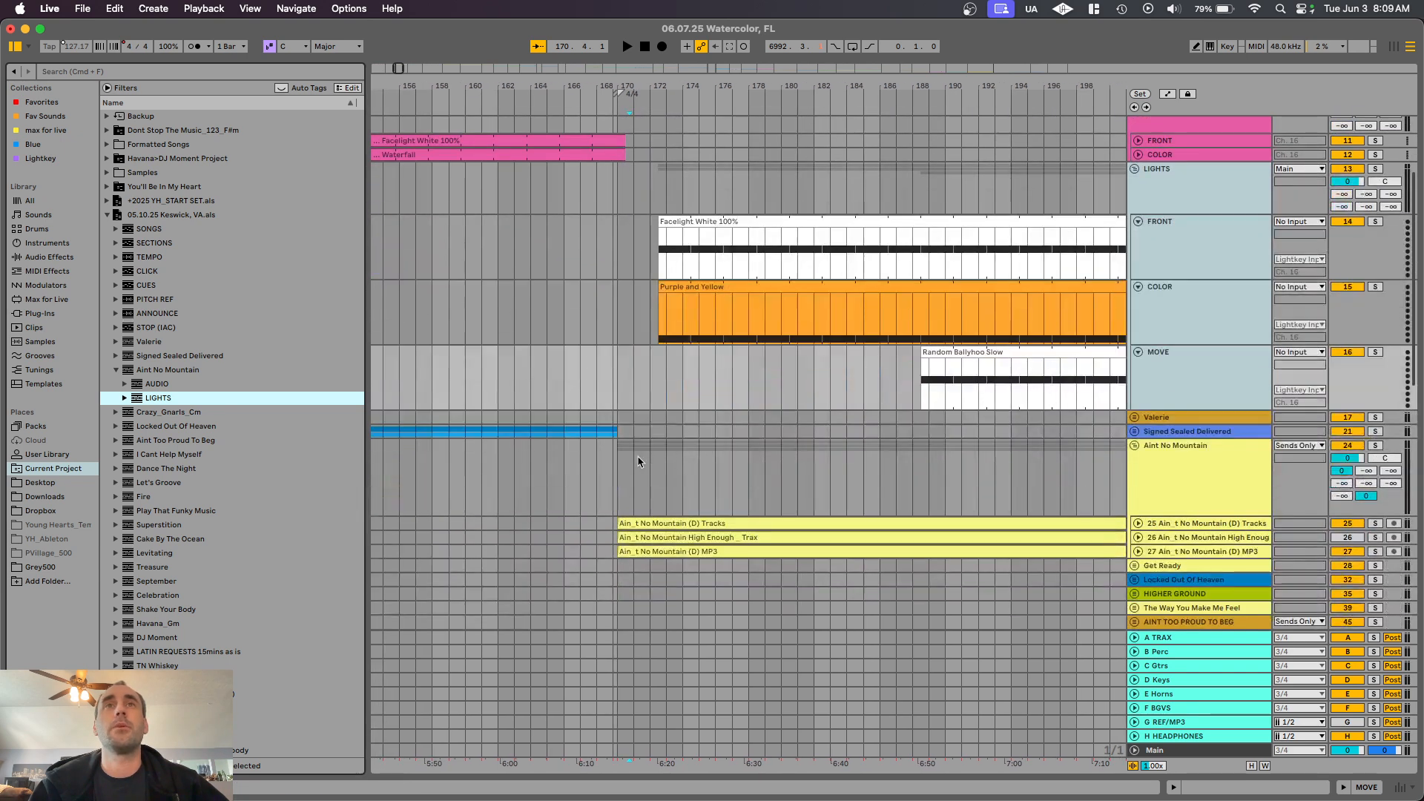
left_click(612, 372)
key("space")
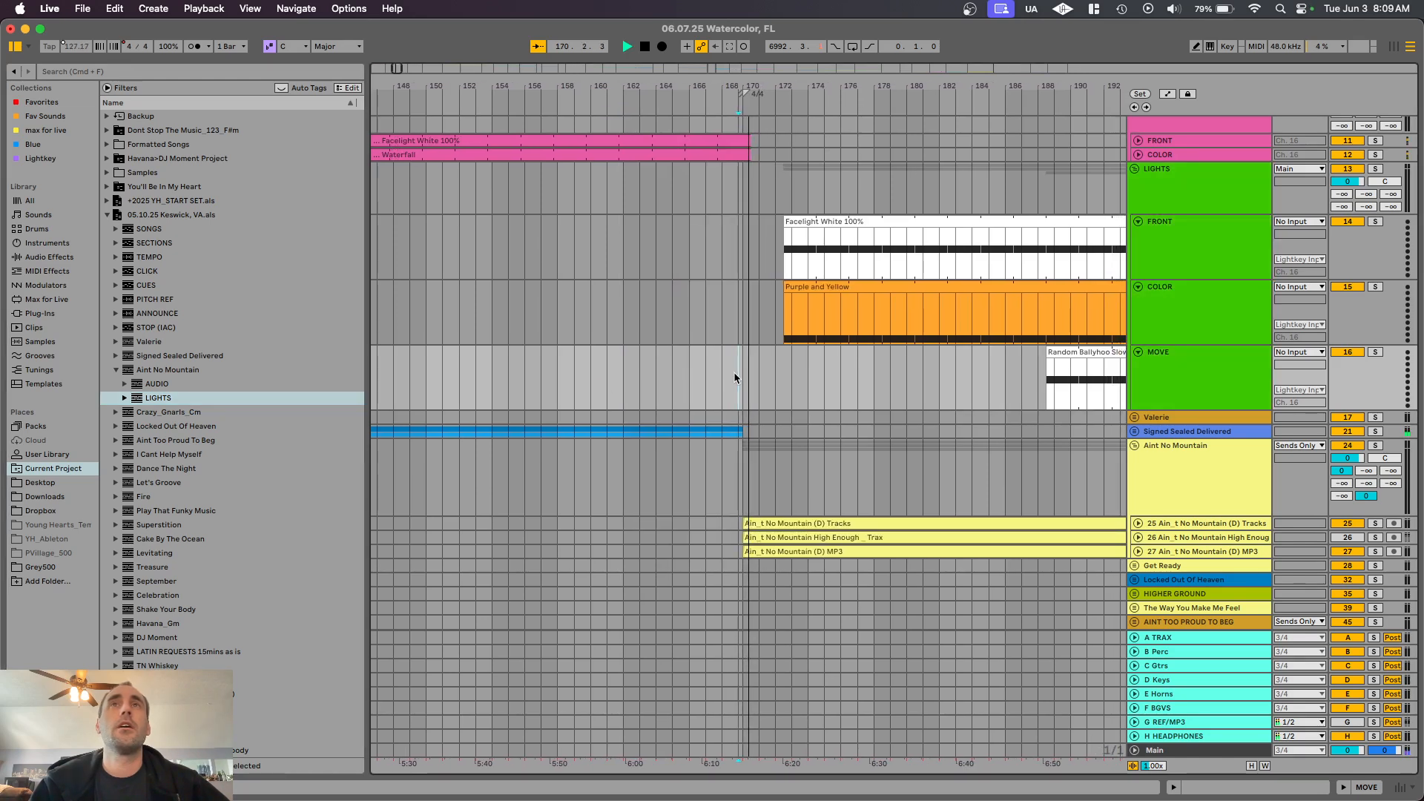
key("space")
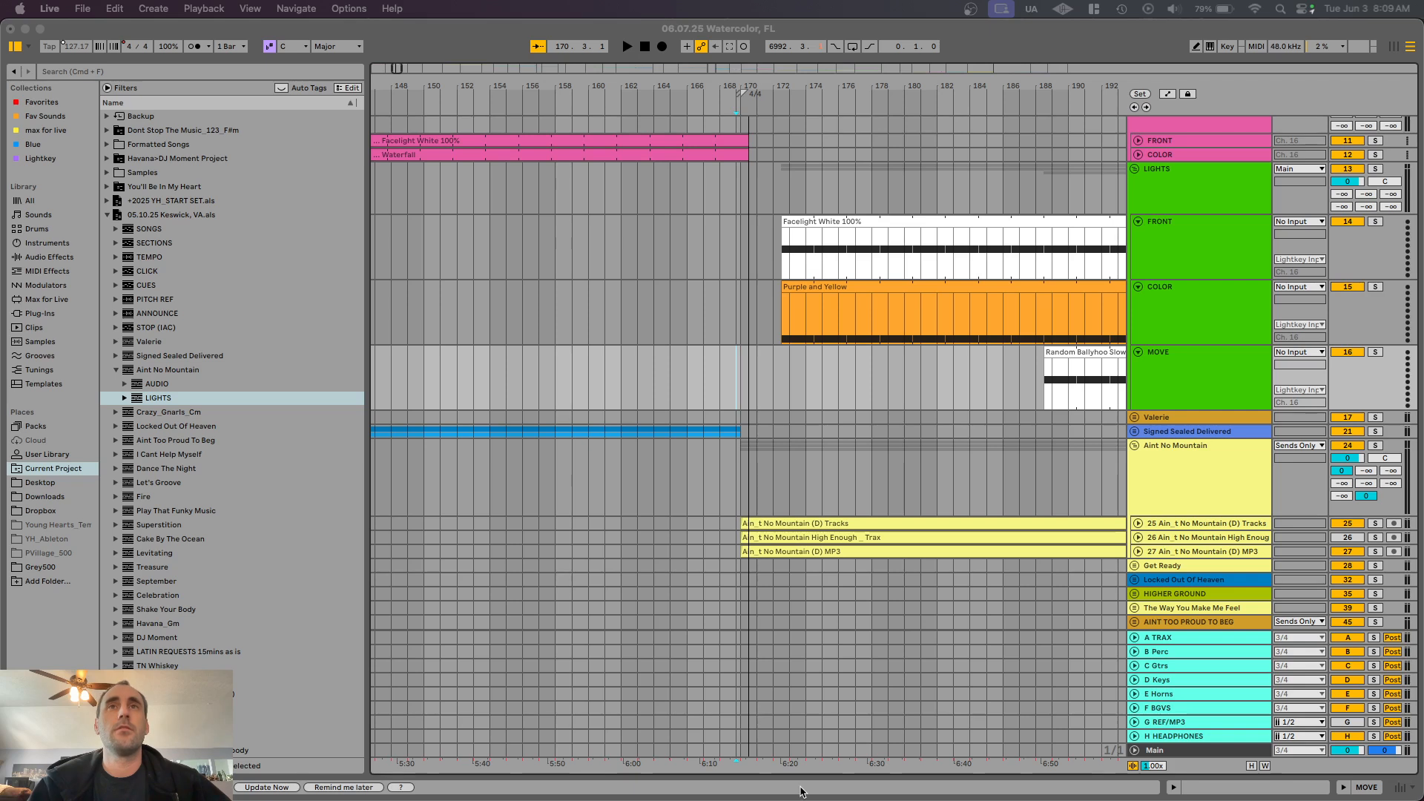
left_click(732, 313)
key("space")
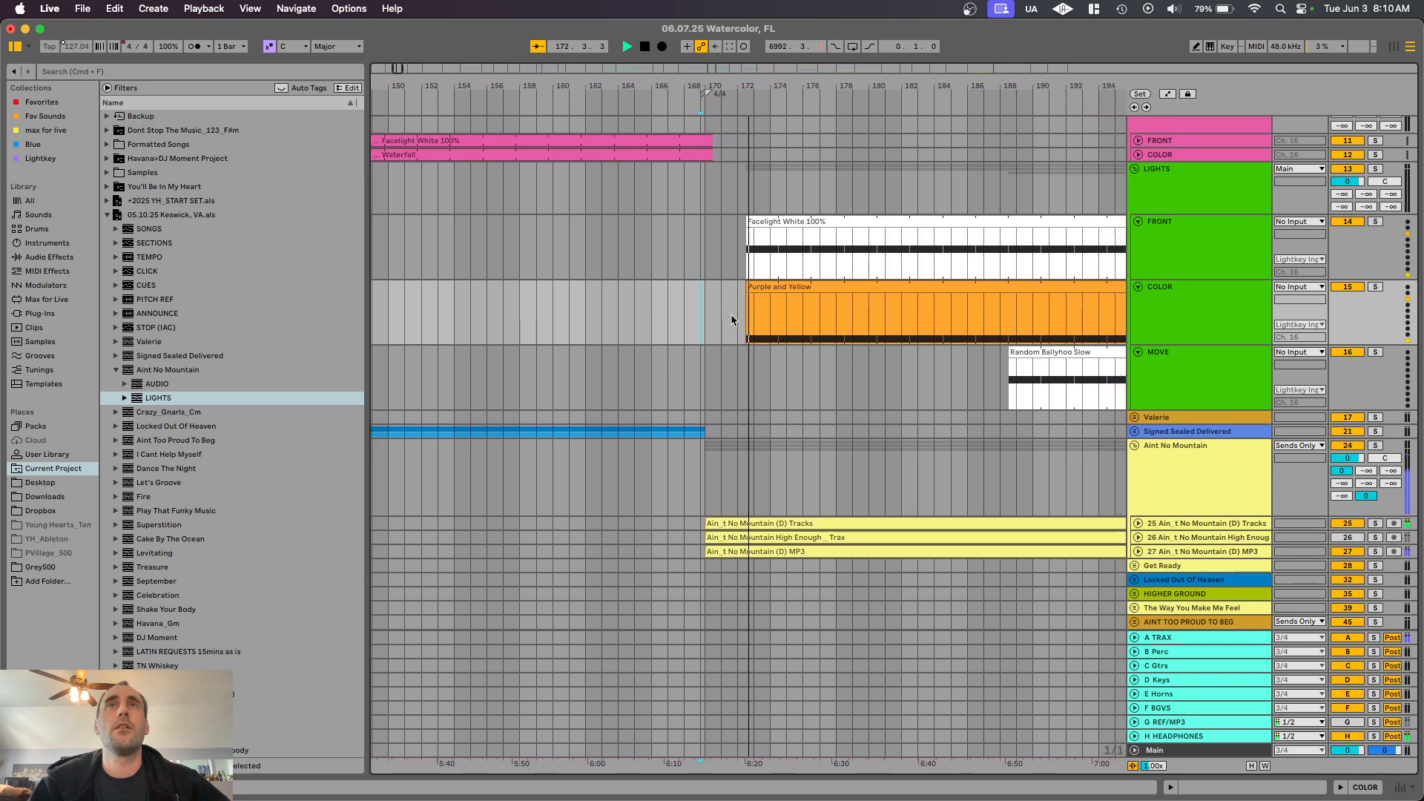
Step: Select all imported FRONT, COLOR and MOVE clips for Aint No Mountain and shift them slightly earlier to end at the Get Ready marker
left_click(758, 288)
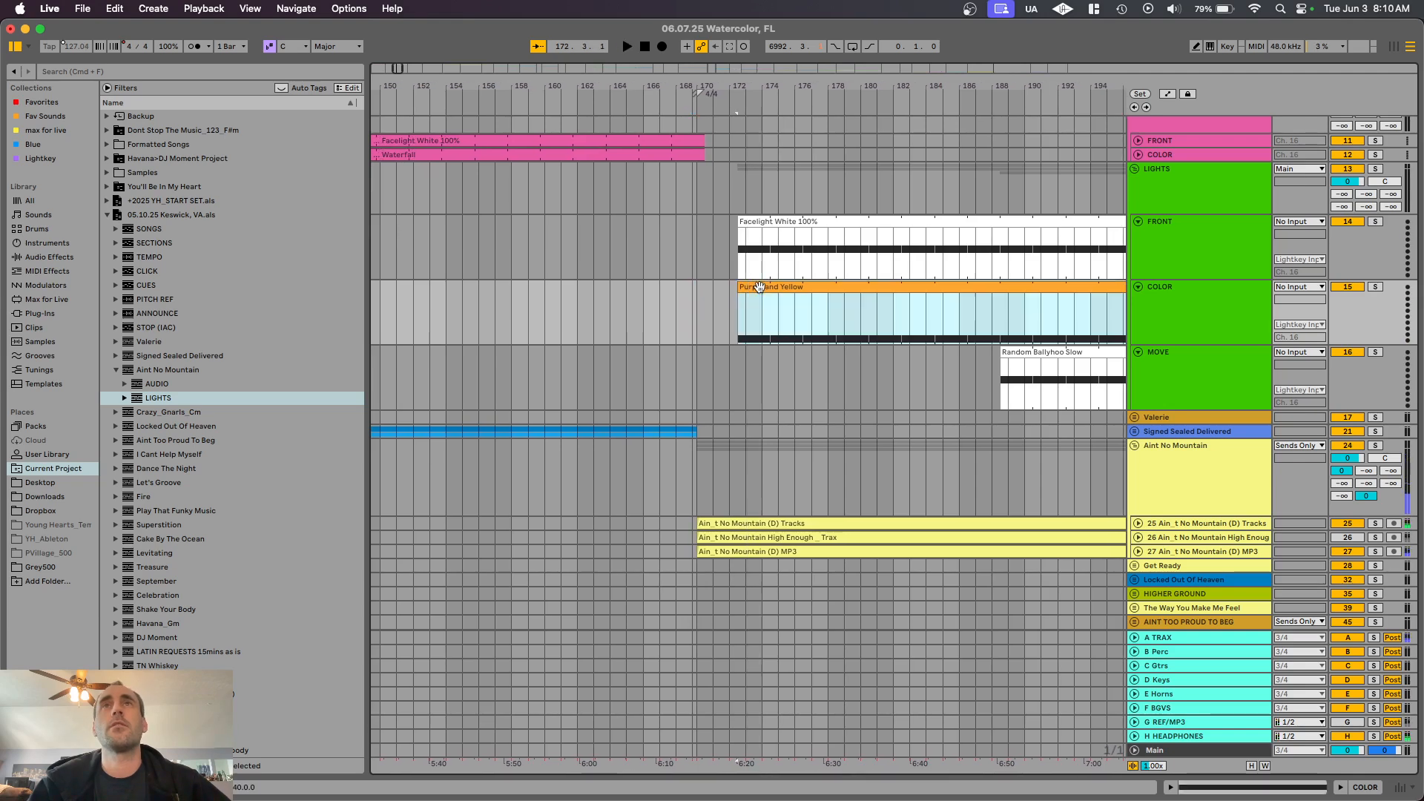
left_click(751, 224)
scroll(772, 287, "down", 3)
scroll(772, 286, "right", 8)
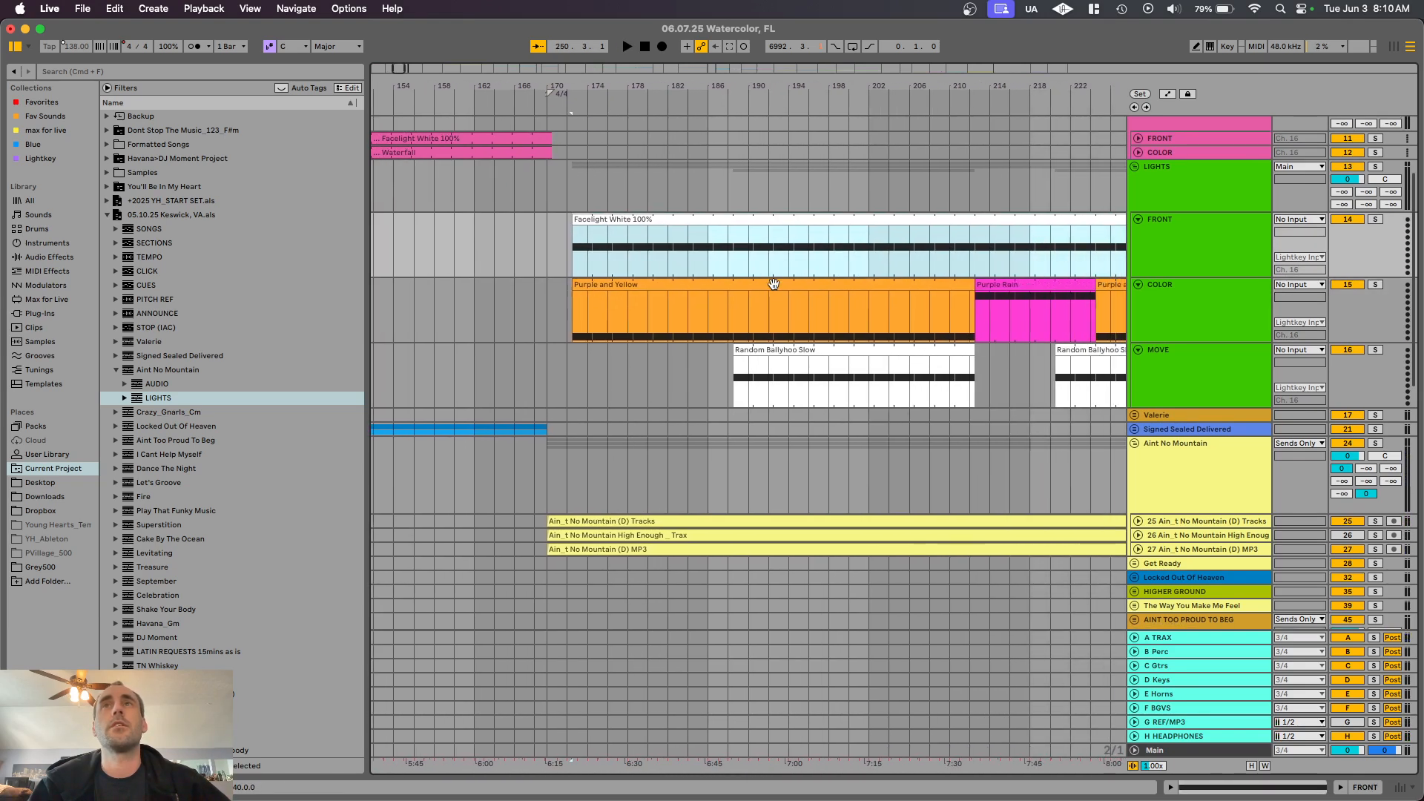
scroll(762, 303, "down", 3)
scroll(764, 306, "right", 6)
left_click(711, 403, "shift")
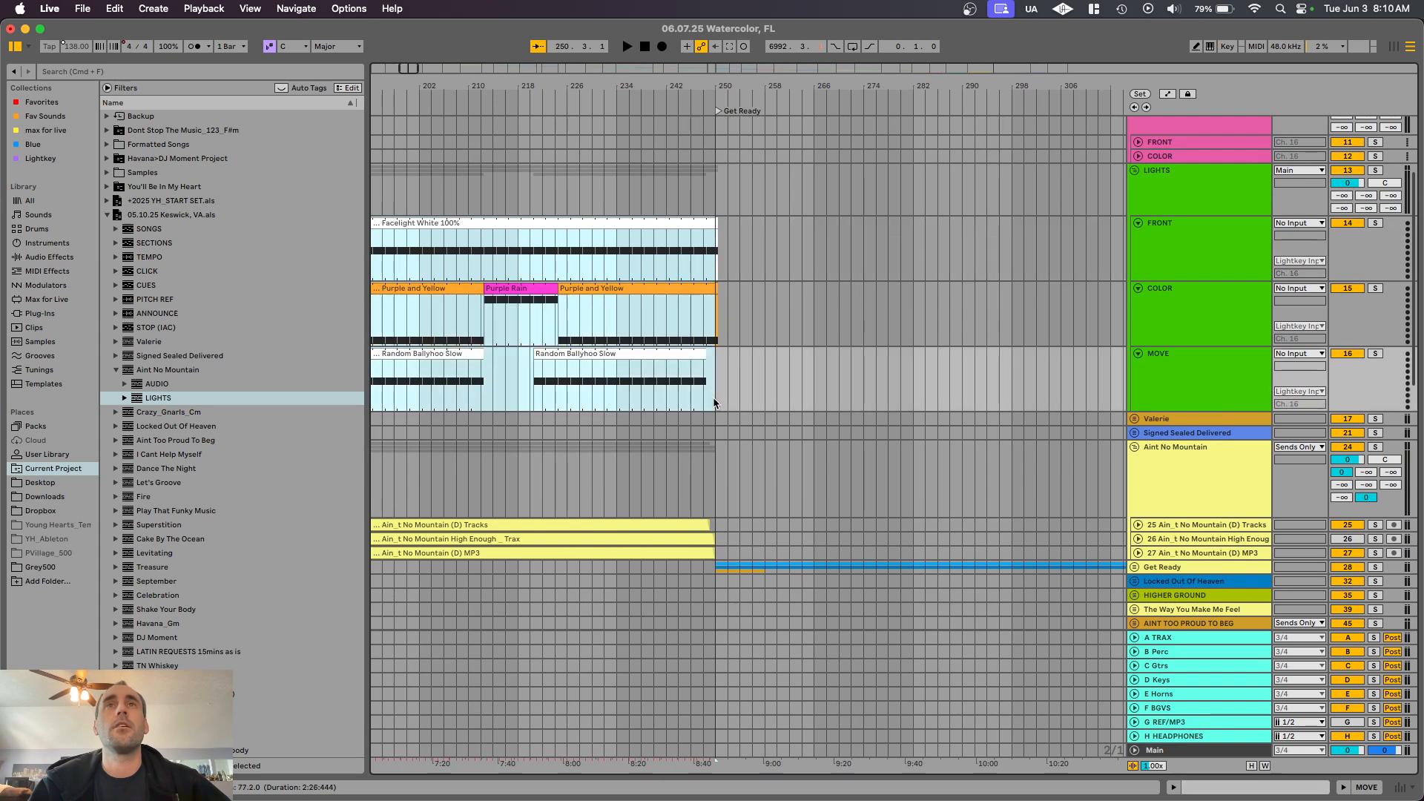
scroll(714, 403, "up", 5)
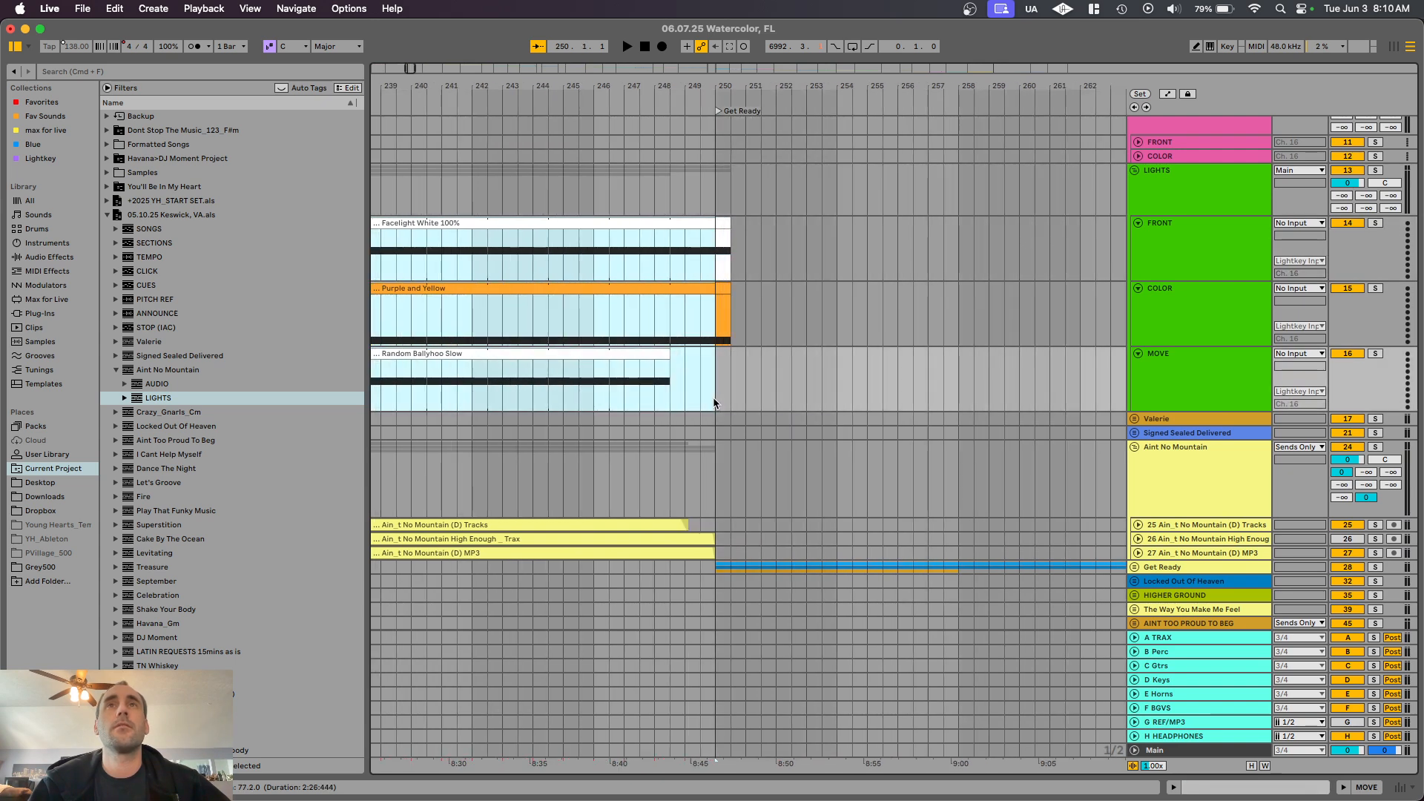
left_click(732, 267, "shift")
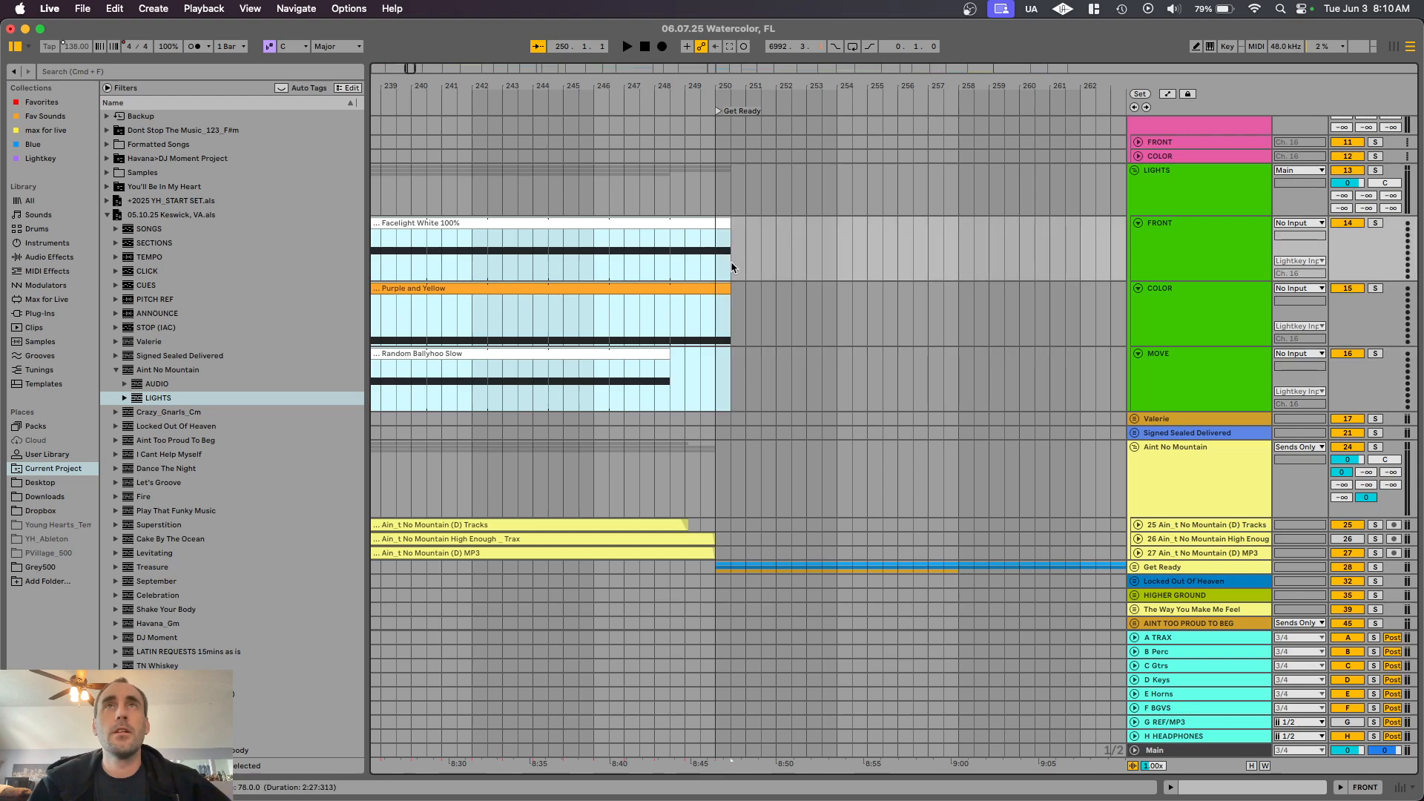
left_click_drag(709, 222, 700, 229)
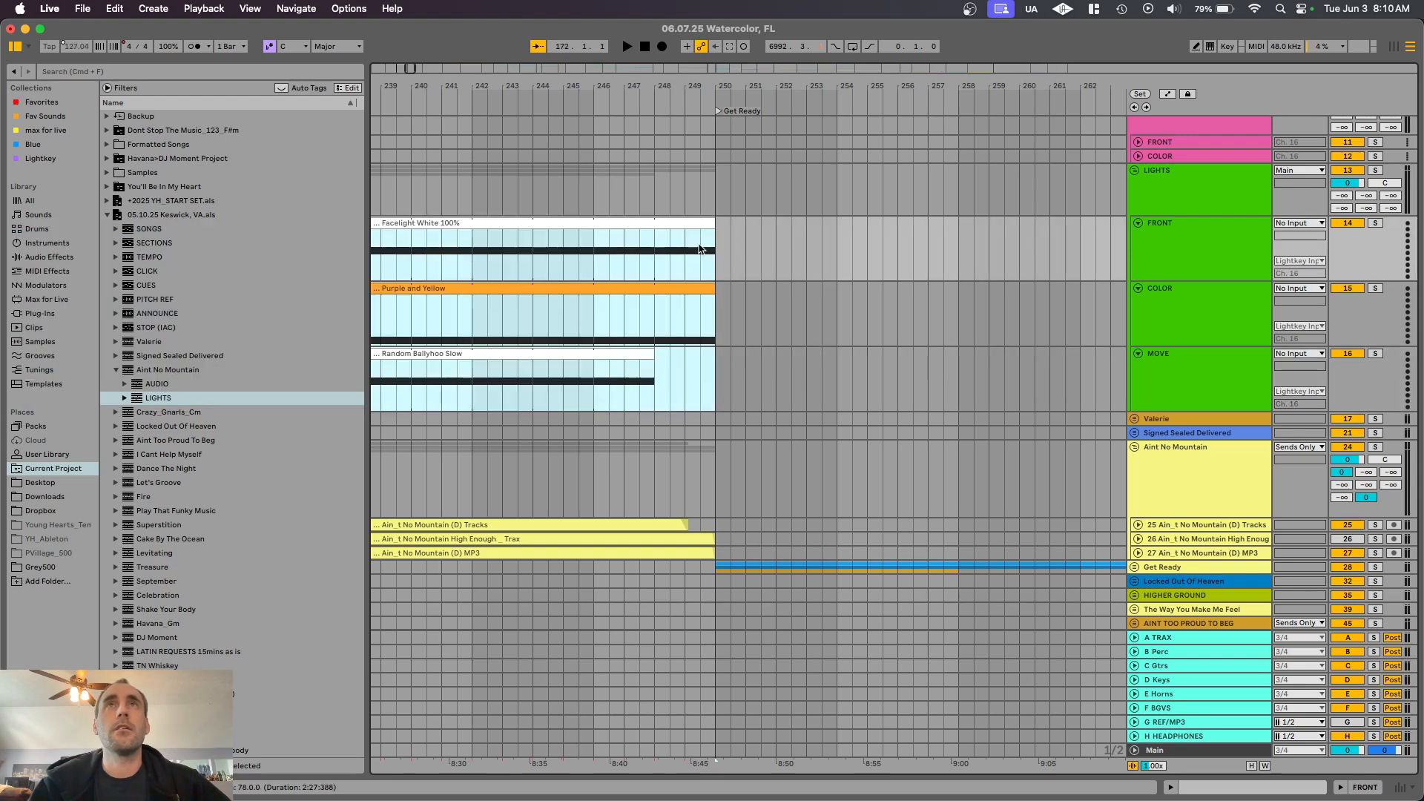
scroll(698, 264, "down", 5)
scroll(699, 265, "up", 6)
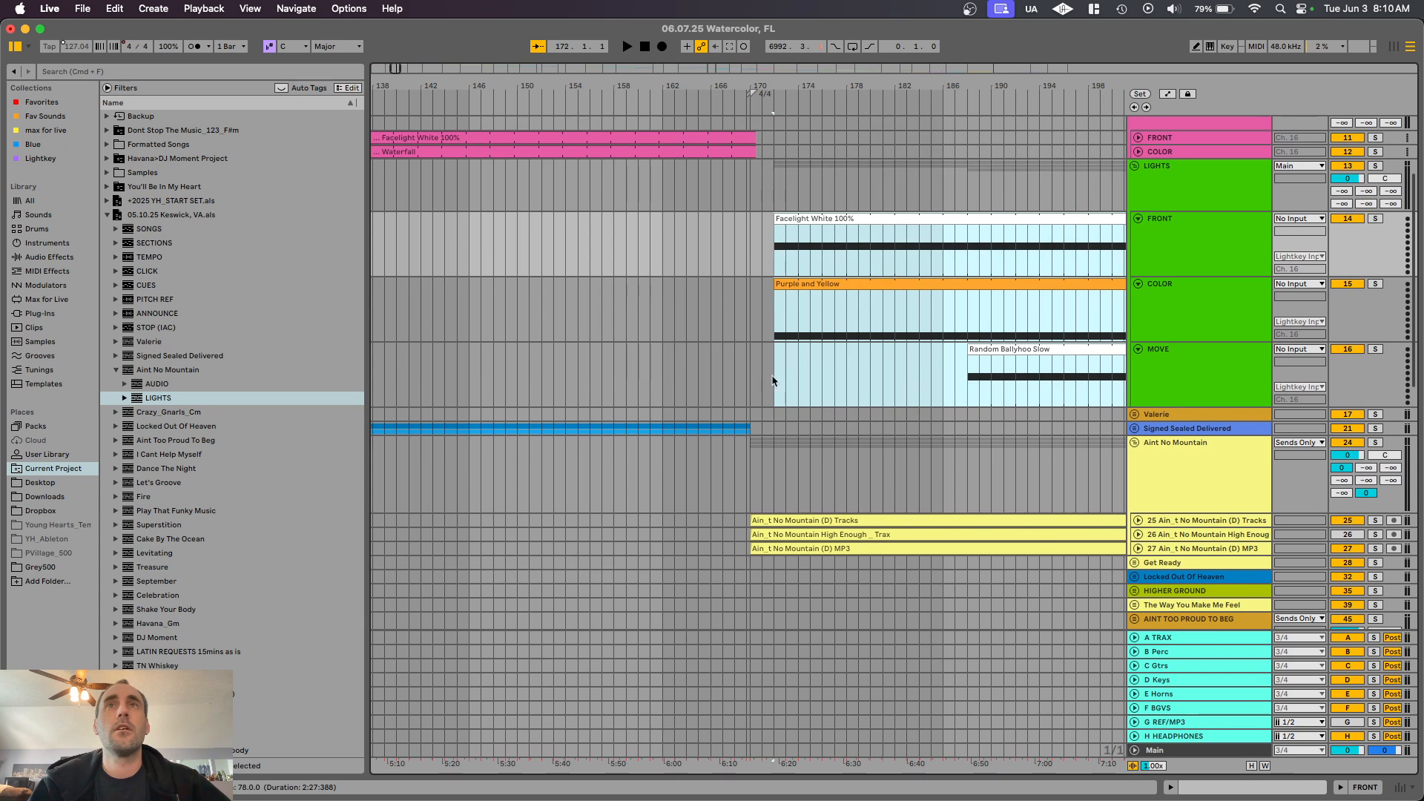
Step: Play the start of Aint No Mountain and shift the selected lighting clips one bar earlier to begin at bar 171
key("space")
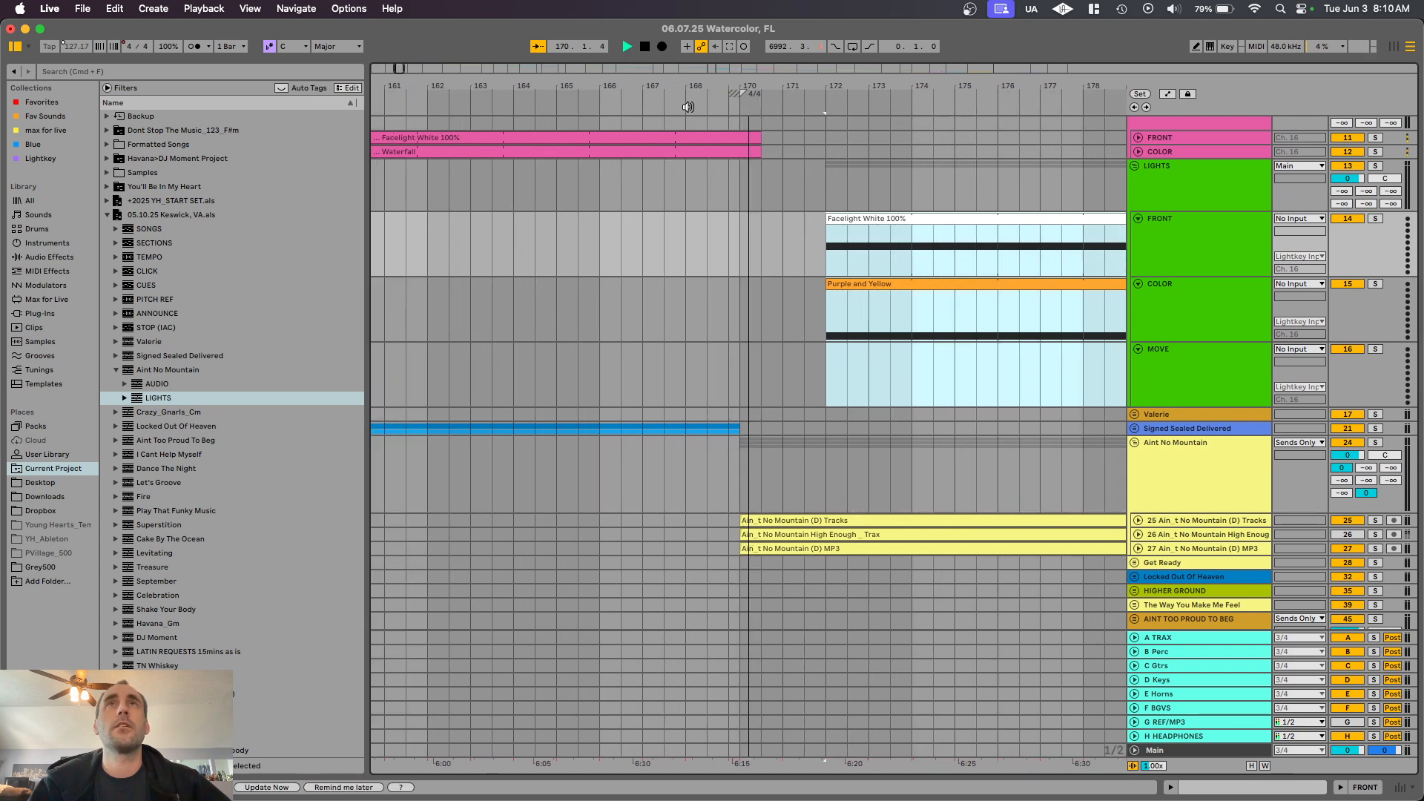
key("space")
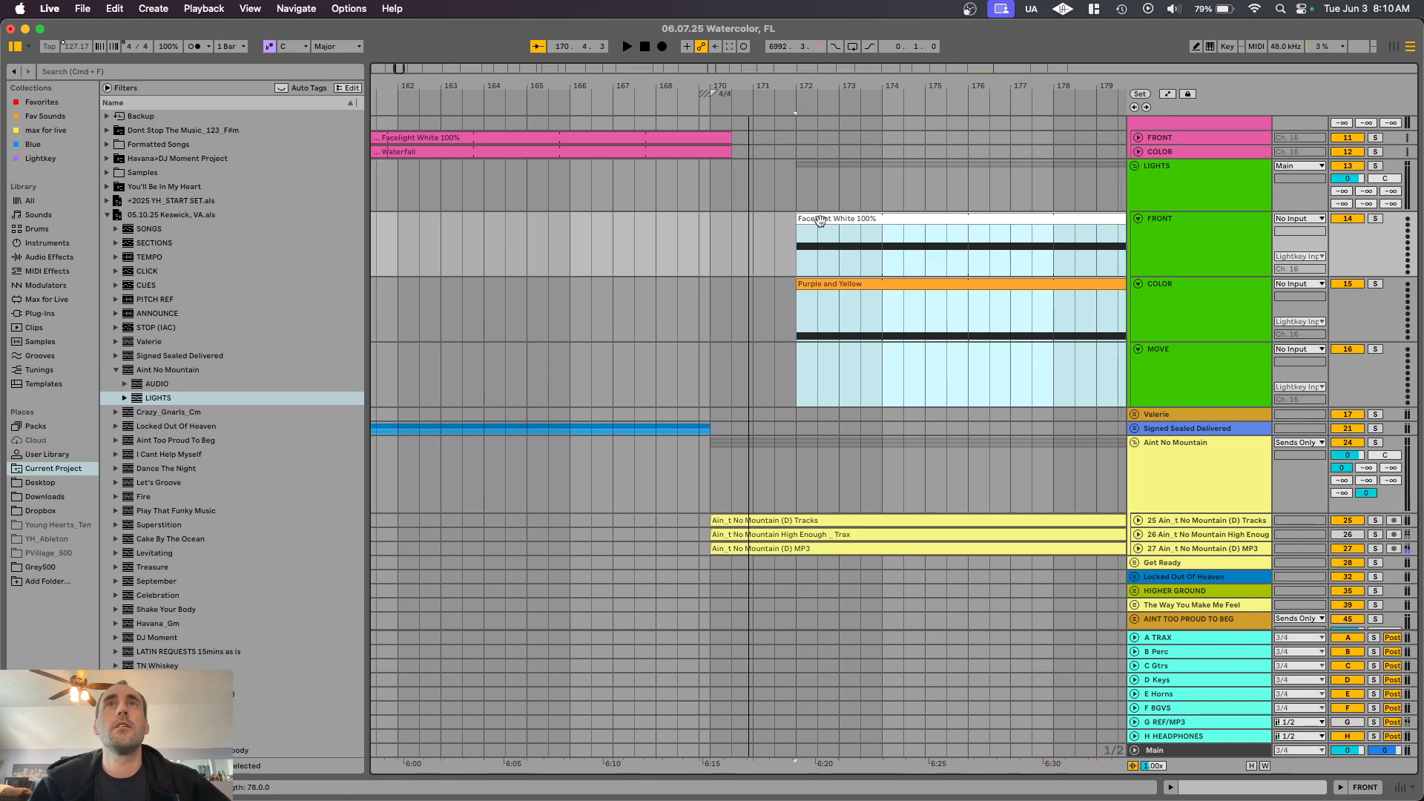
left_click_drag(820, 219, 772, 226)
scroll(908, 298, "down", 6)
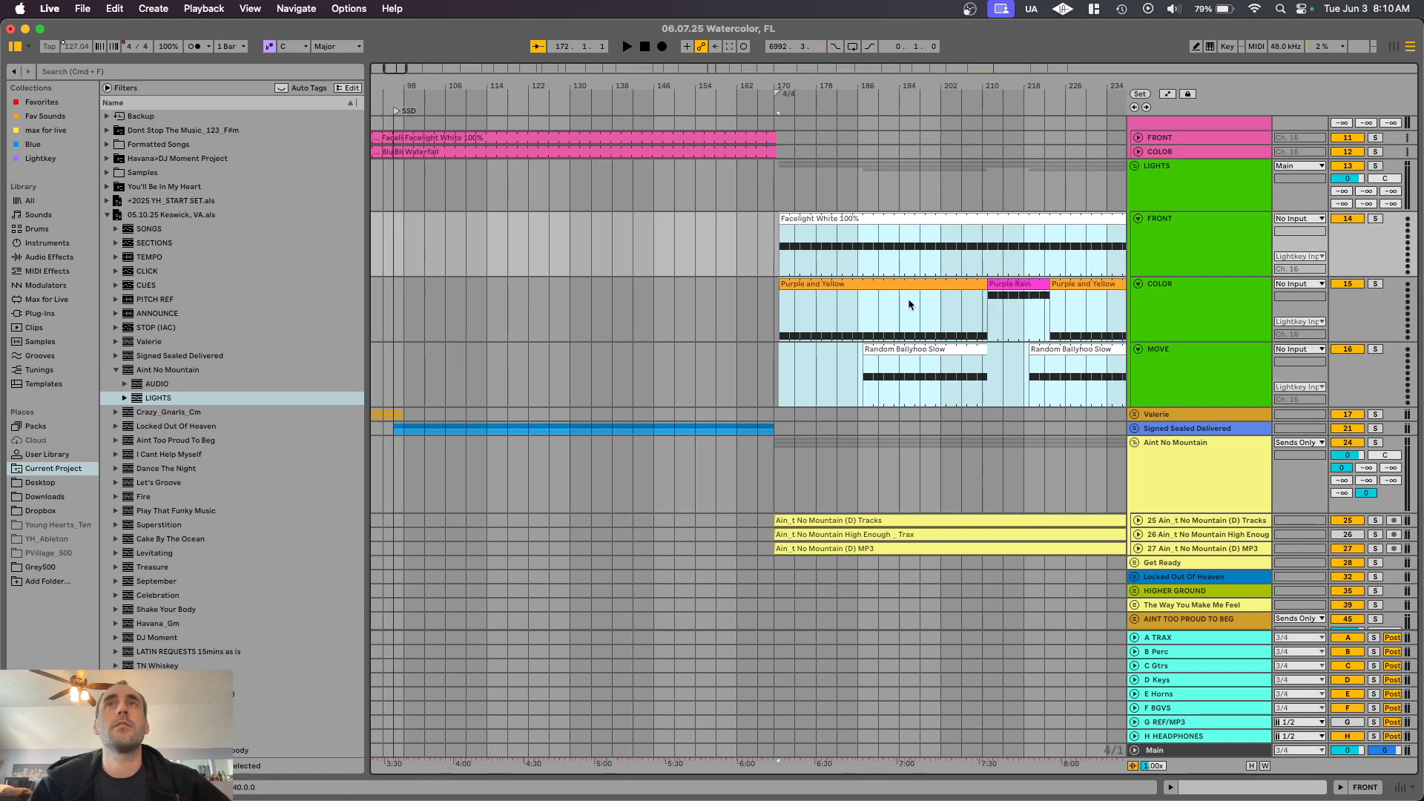
left_click(829, 363)
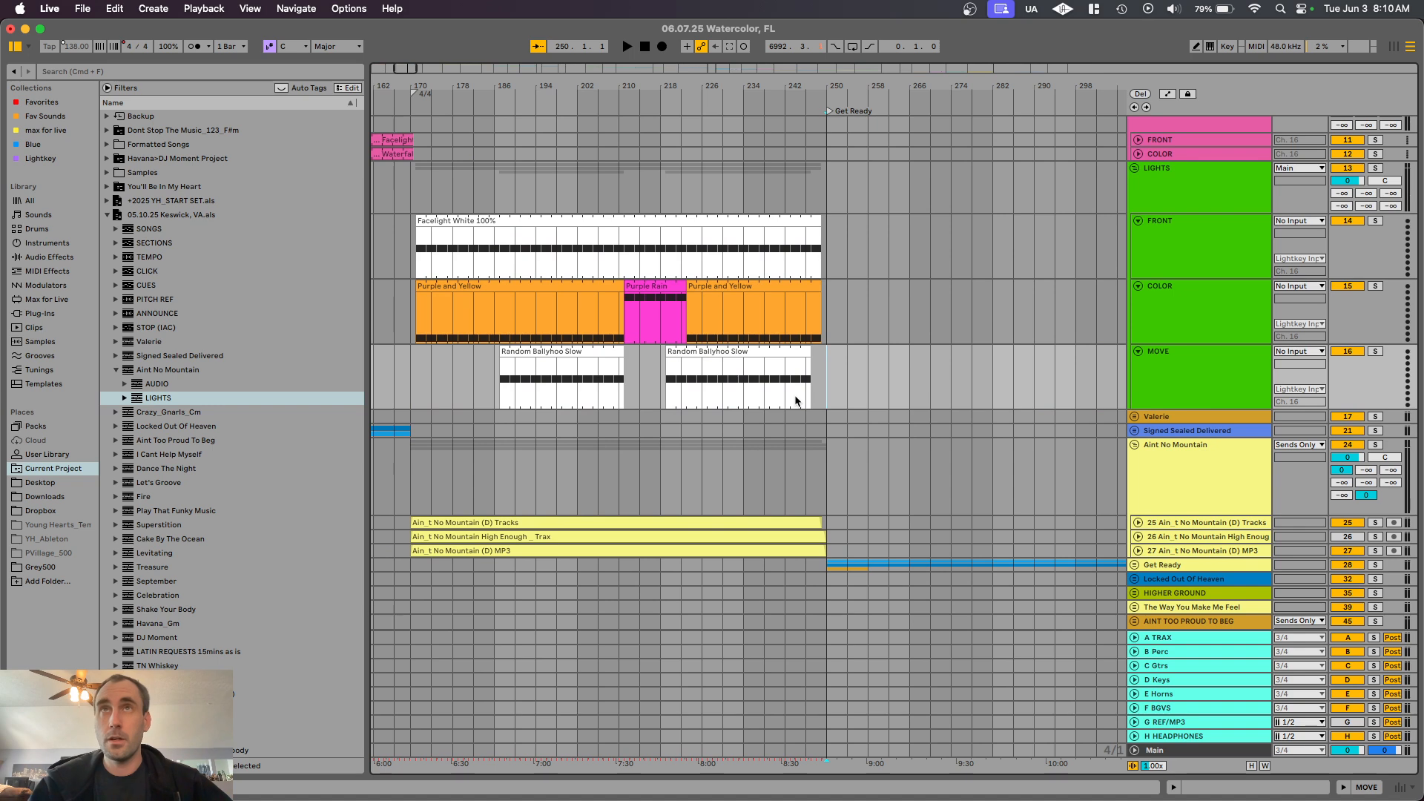
Step: Add a locator named AINT NO MOUNTAIN at bar 170, where the song's count off starts
scroll(657, 350, "up", 5)
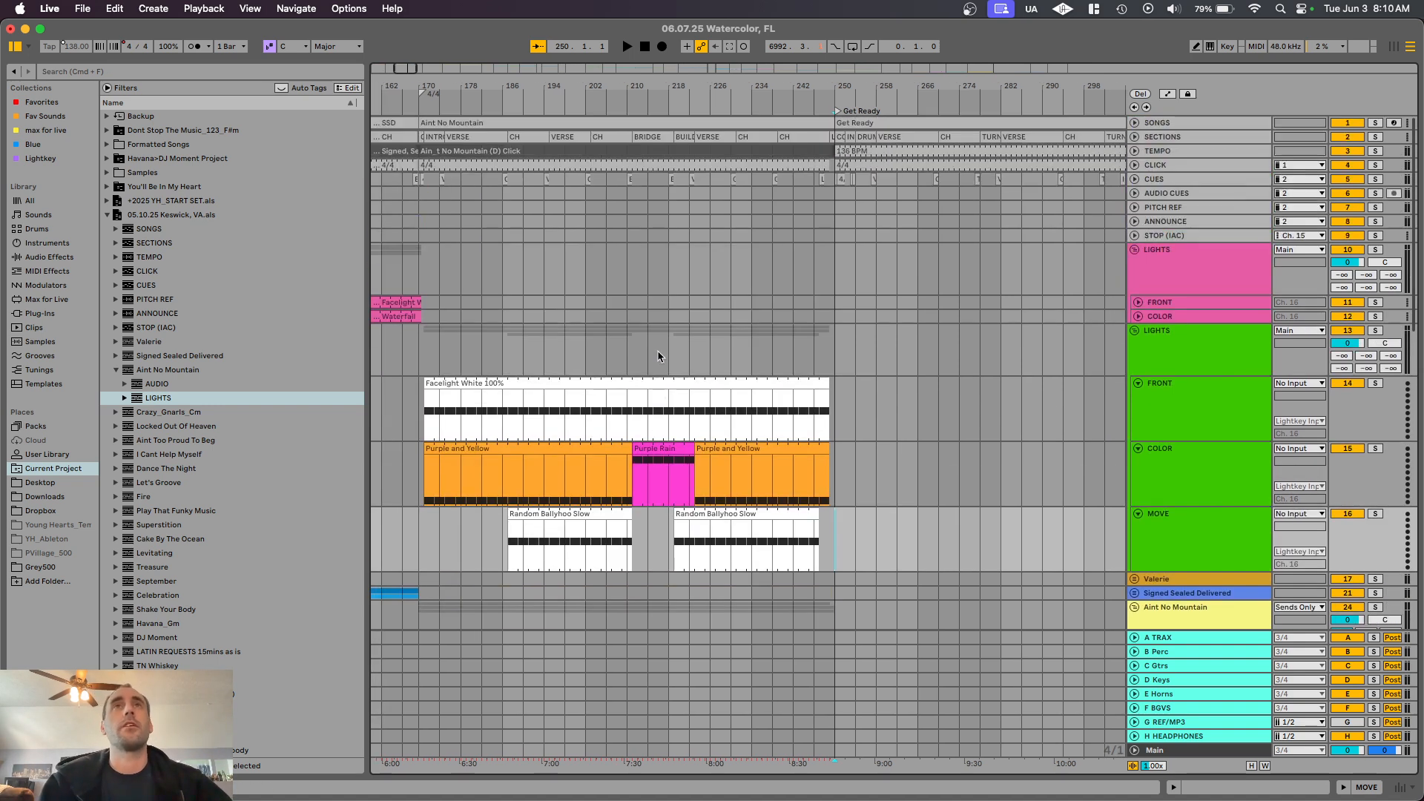
scroll(421, 240, "up", 5)
scroll(415, 204, "up", 5)
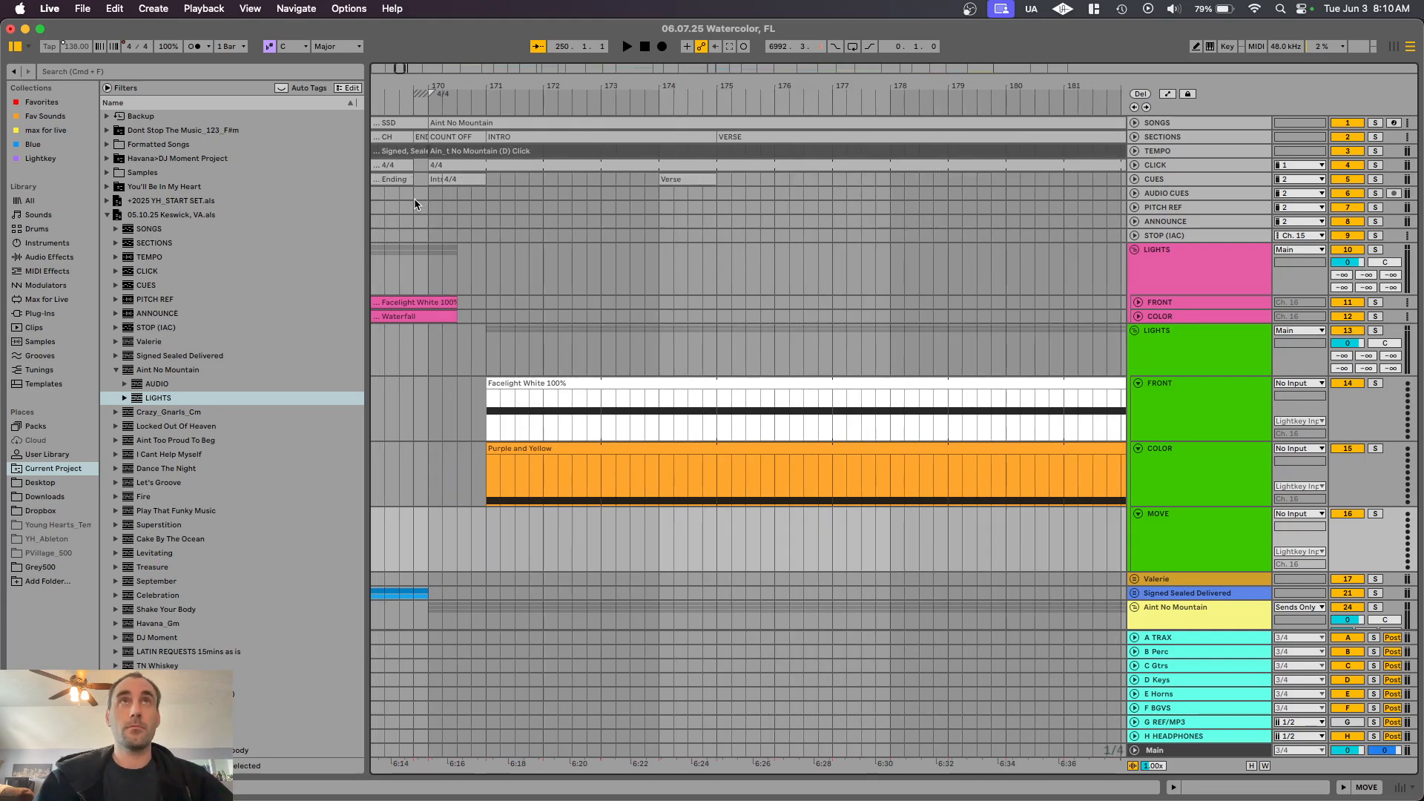
left_click(426, 206)
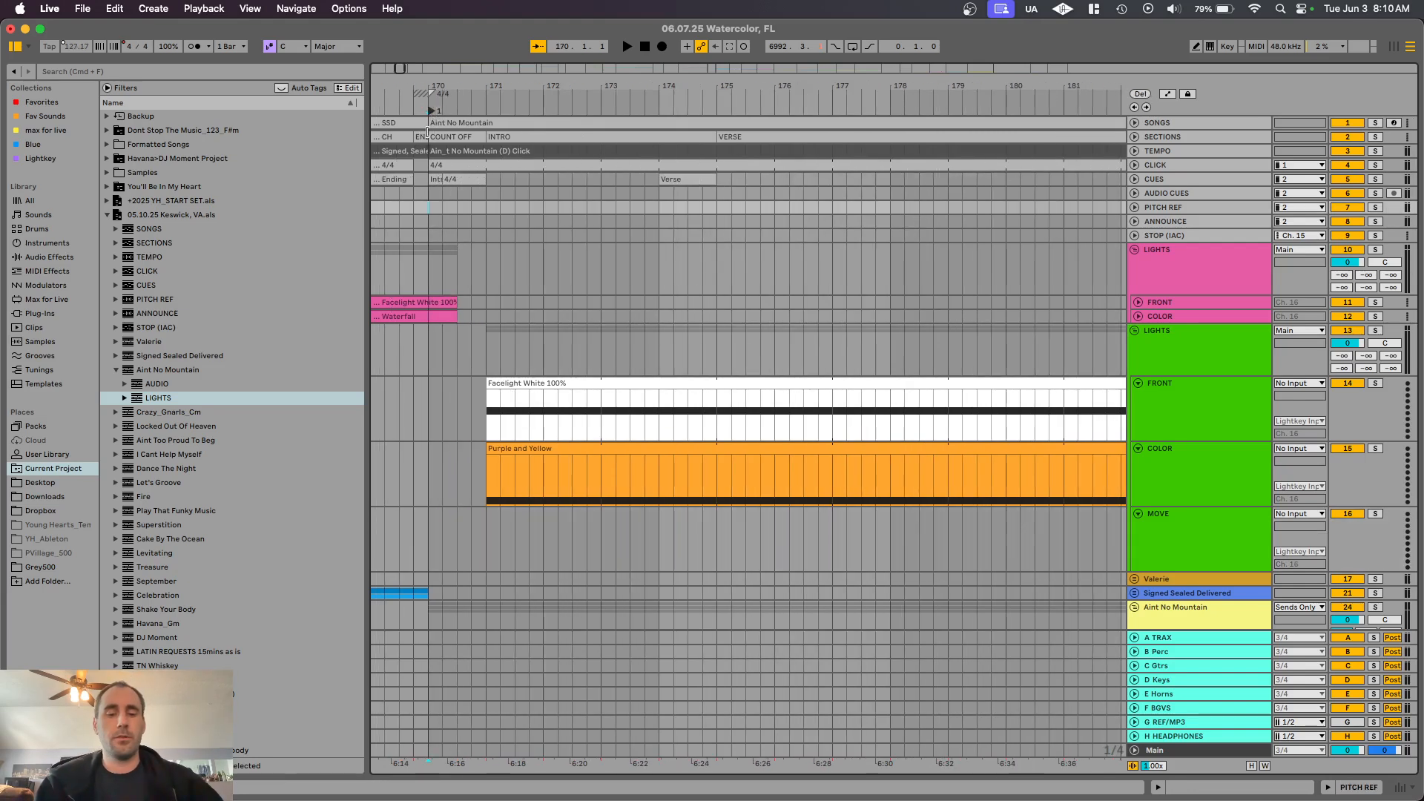
key("super+r")
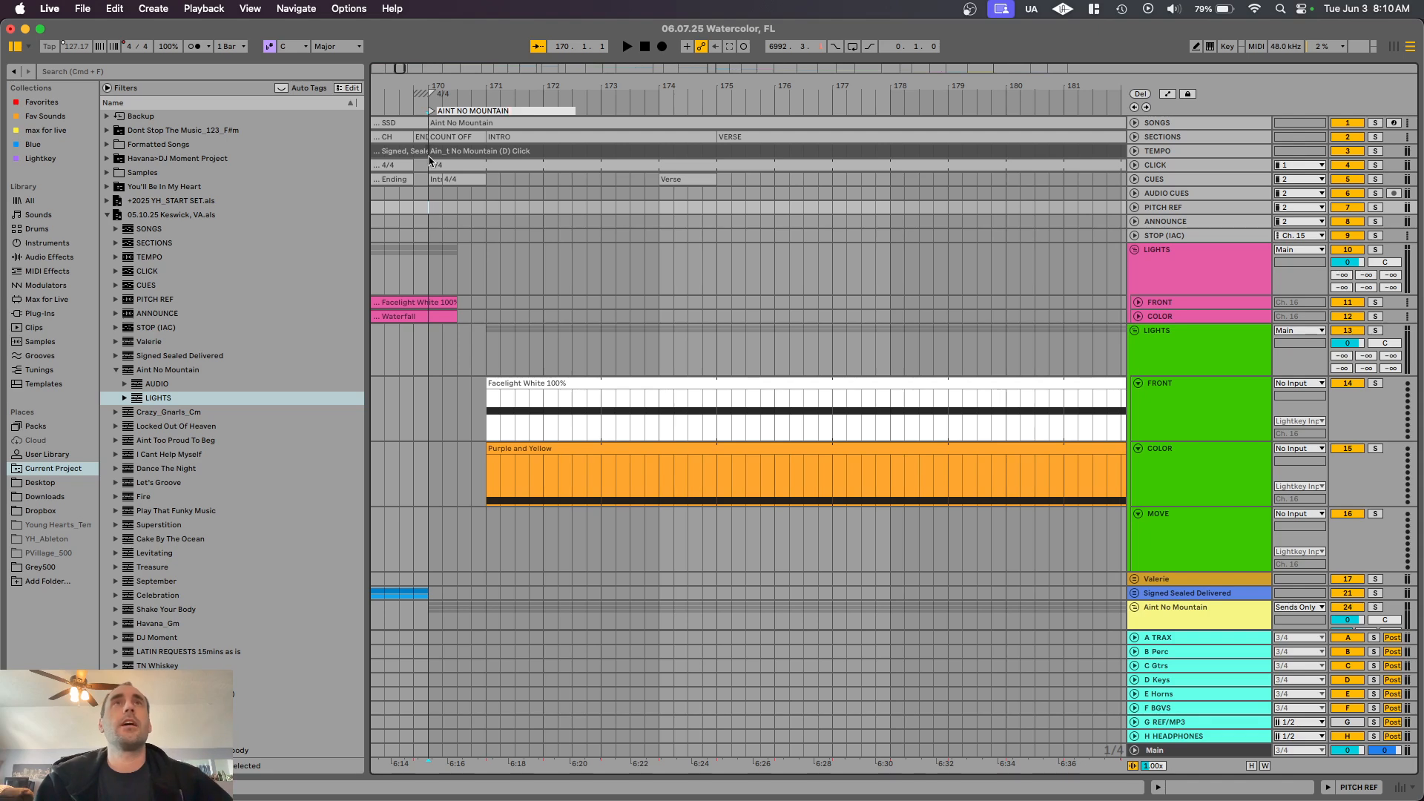
key("Return")
Step: Move the MOVE track out of the green LIGHTS group into the pink LIGHTS group, directly below its COLOR track
scroll(475, 255, "down", 10)
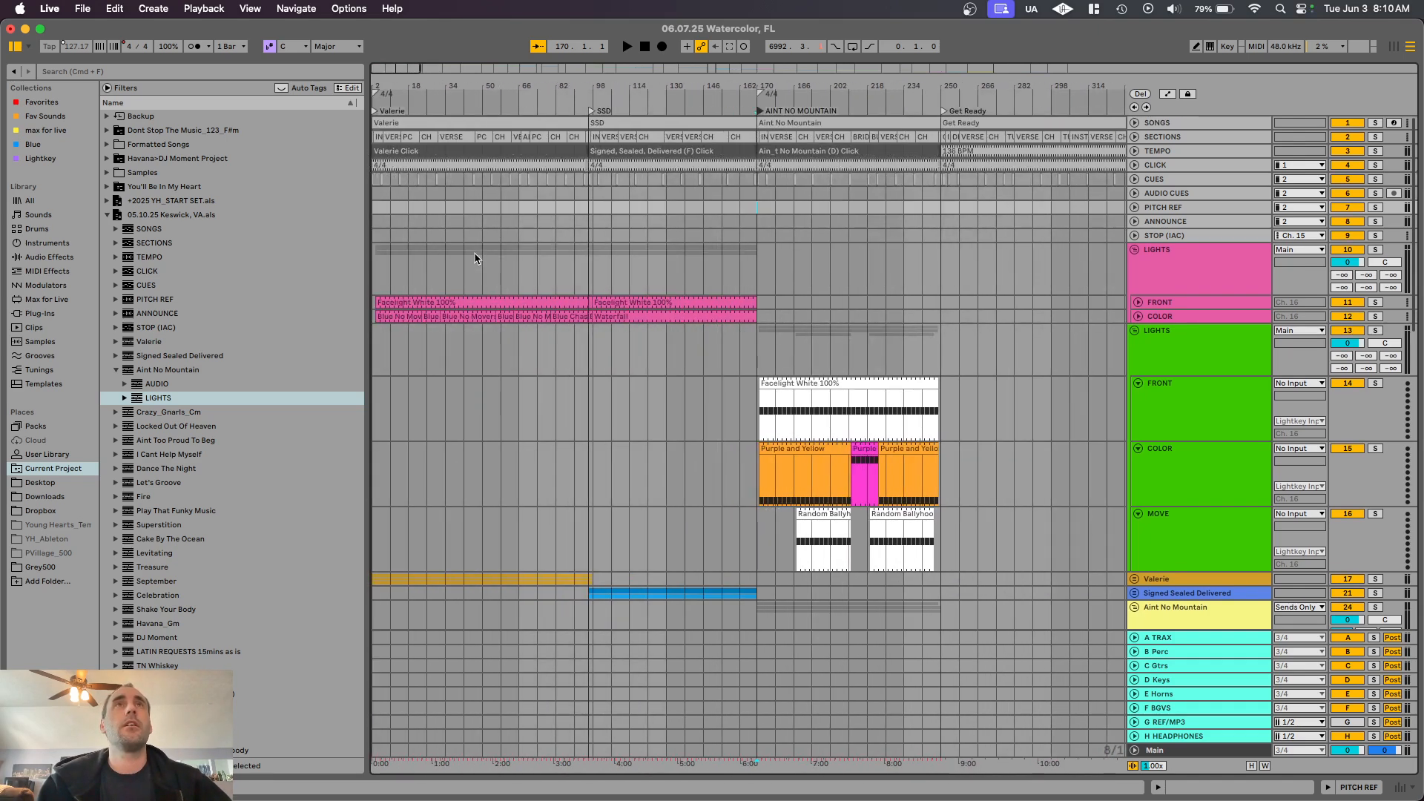
scroll(566, 178, "up", 10)
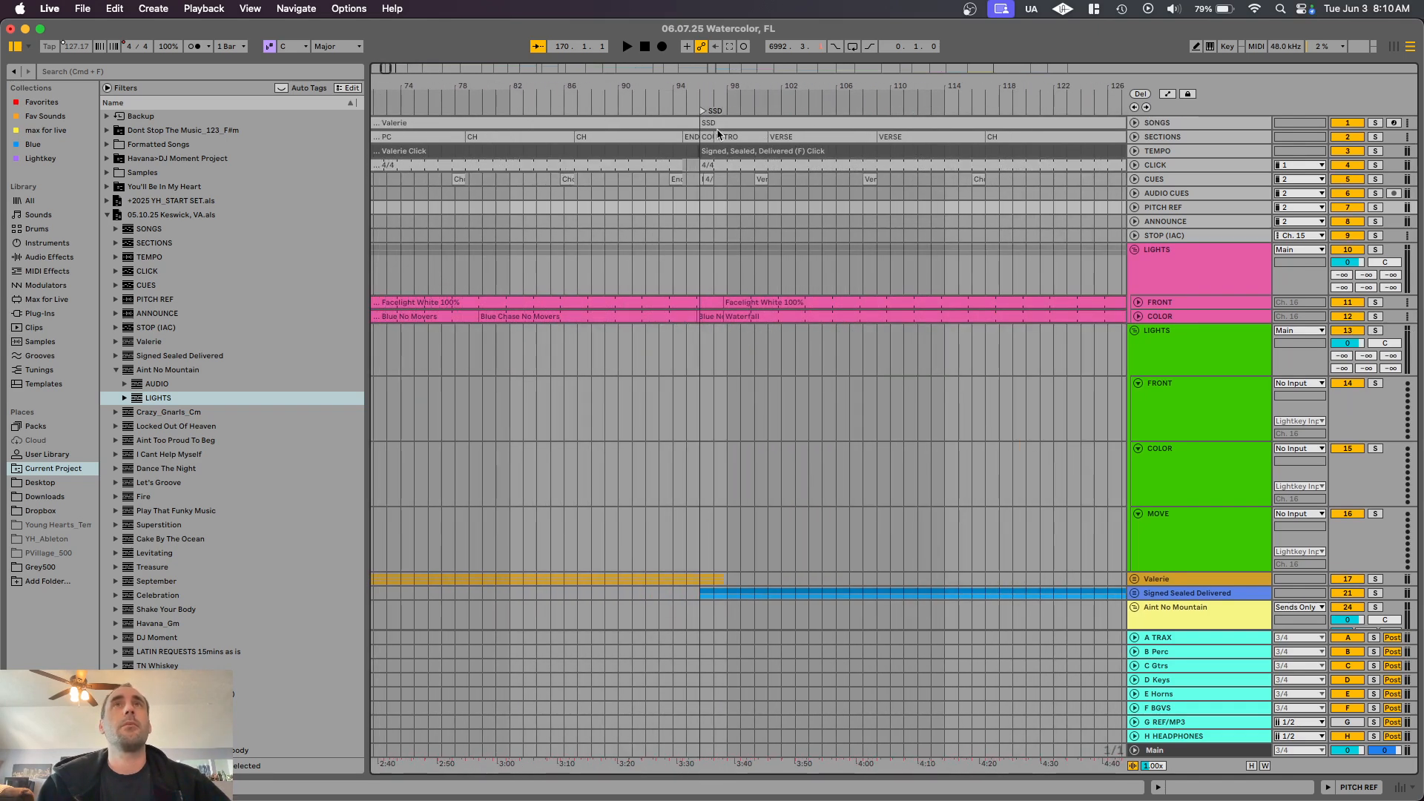
scroll(708, 202, "down", 10)
scroll(804, 232, "right", 5)
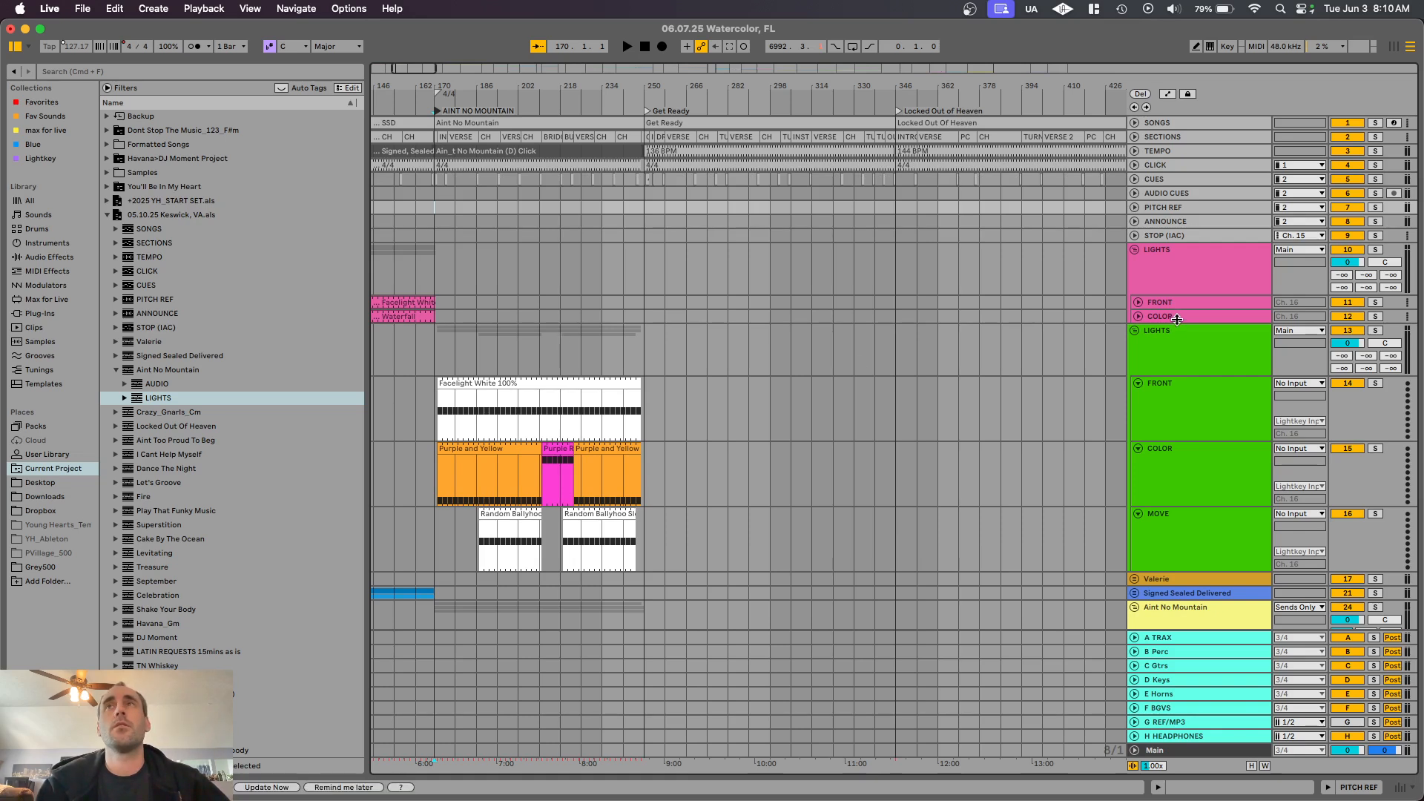
left_click(1189, 532)
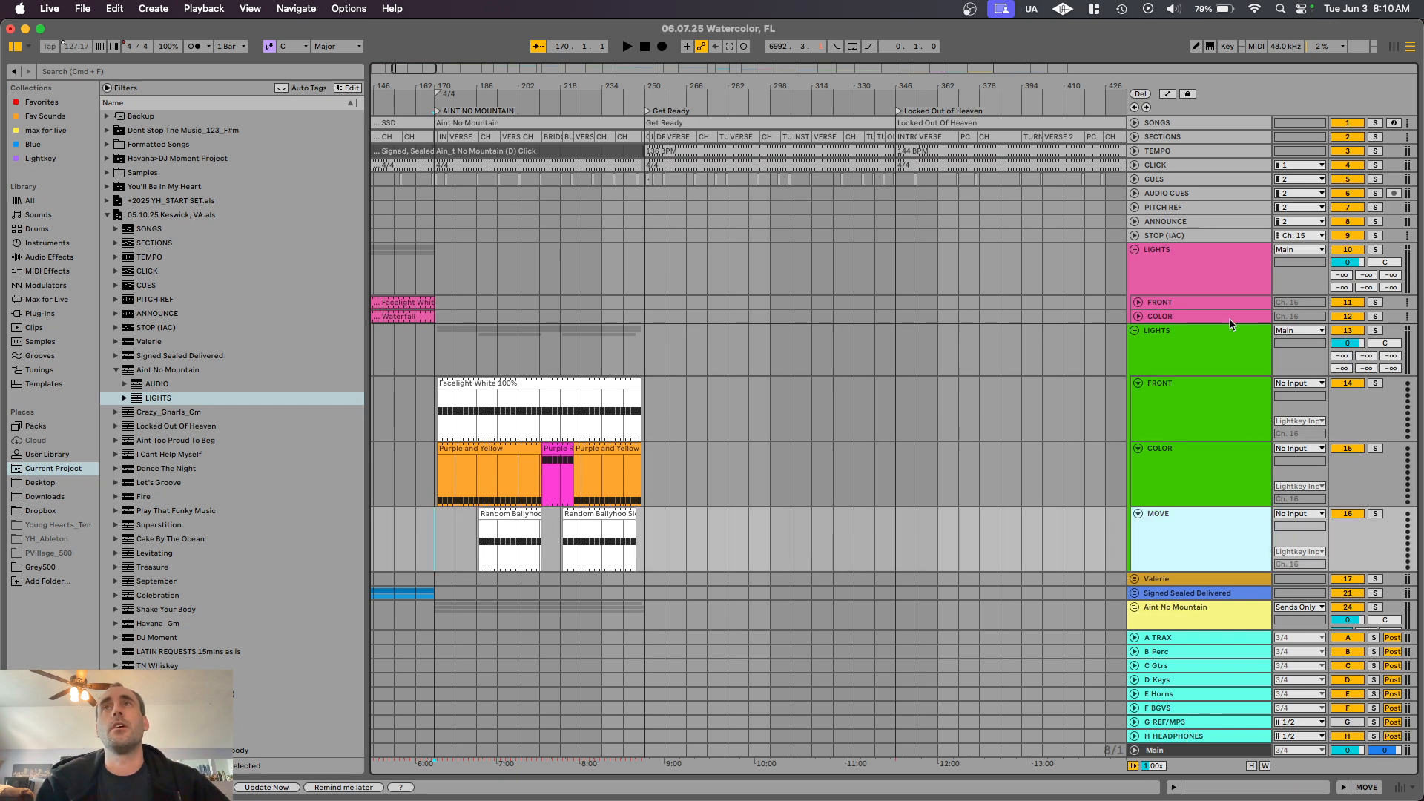
left_click_drag(1229, 324, 1230, 322)
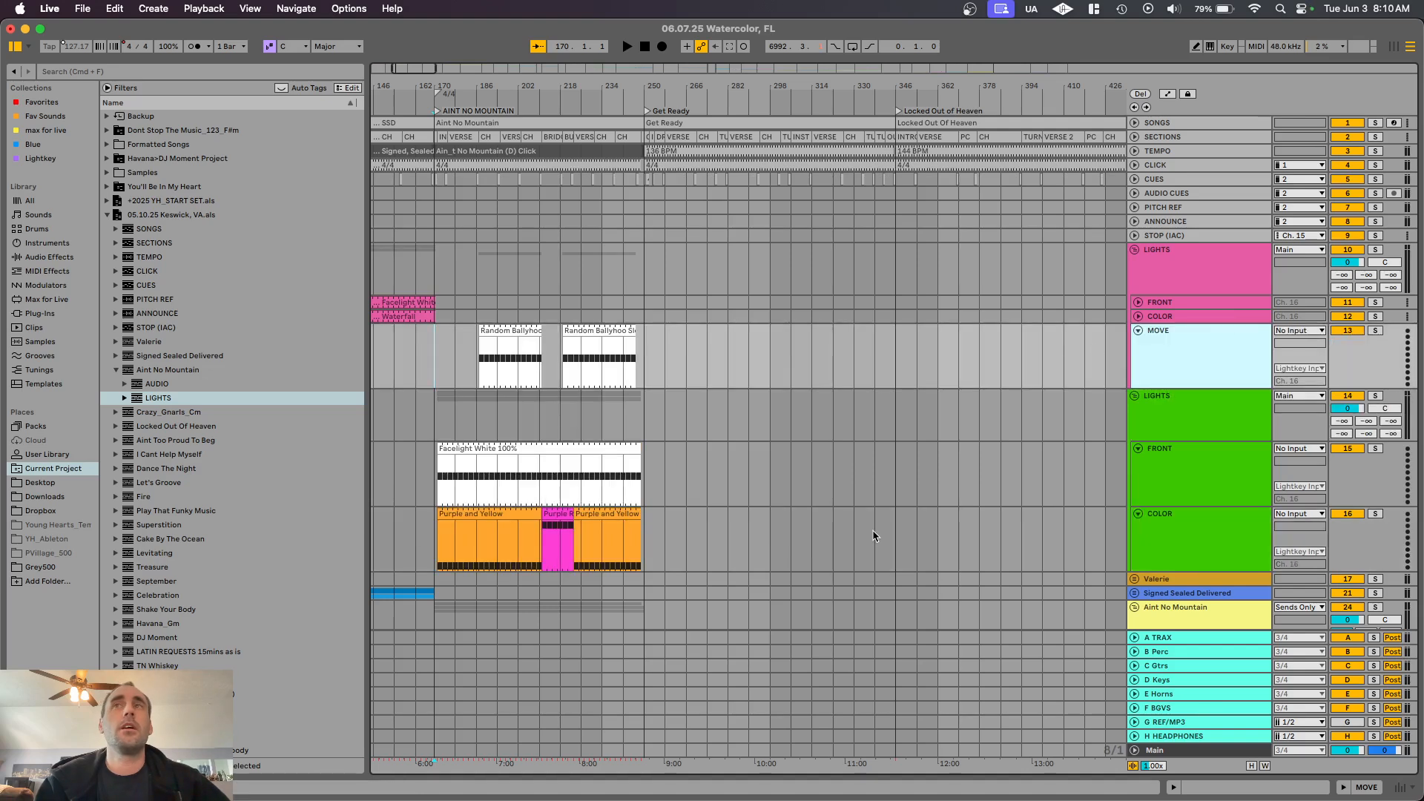
Step: Move Aint No Mountain's FRONT and COLOR clips from the green group onto the pink group's matching tracks, starting at bar 171
left_click(636, 482)
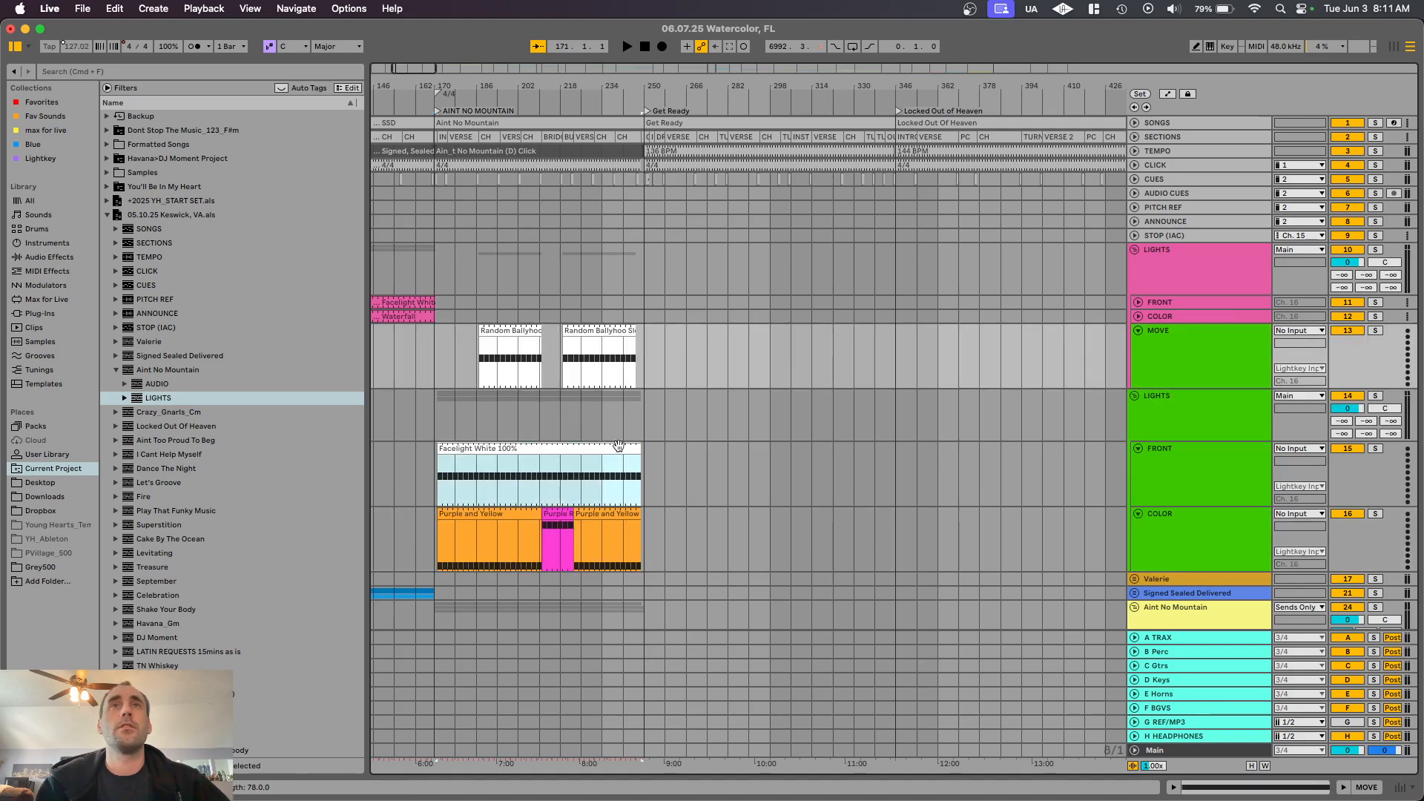
left_click(624, 513, "shift")
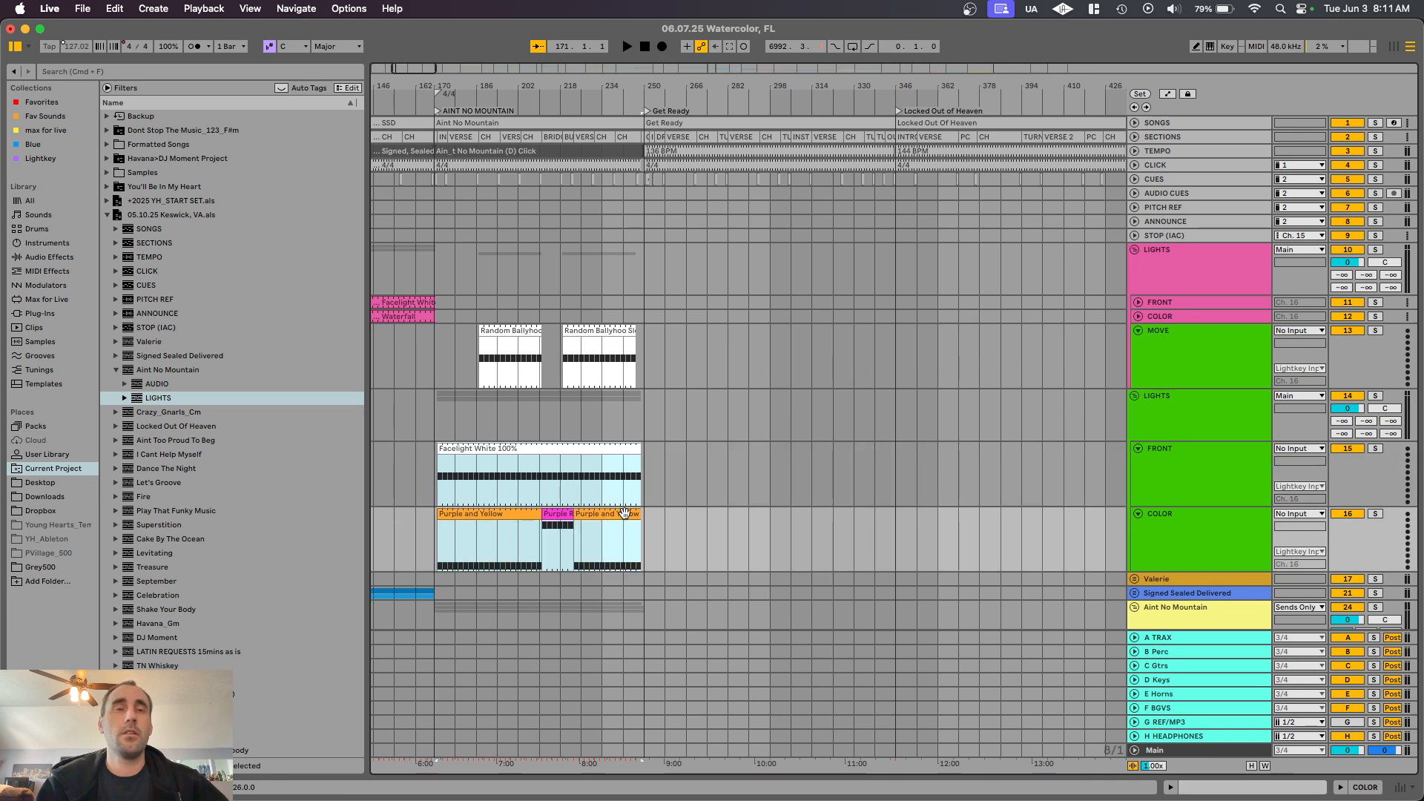
key("Delete")
scroll(442, 333, "up", 3)
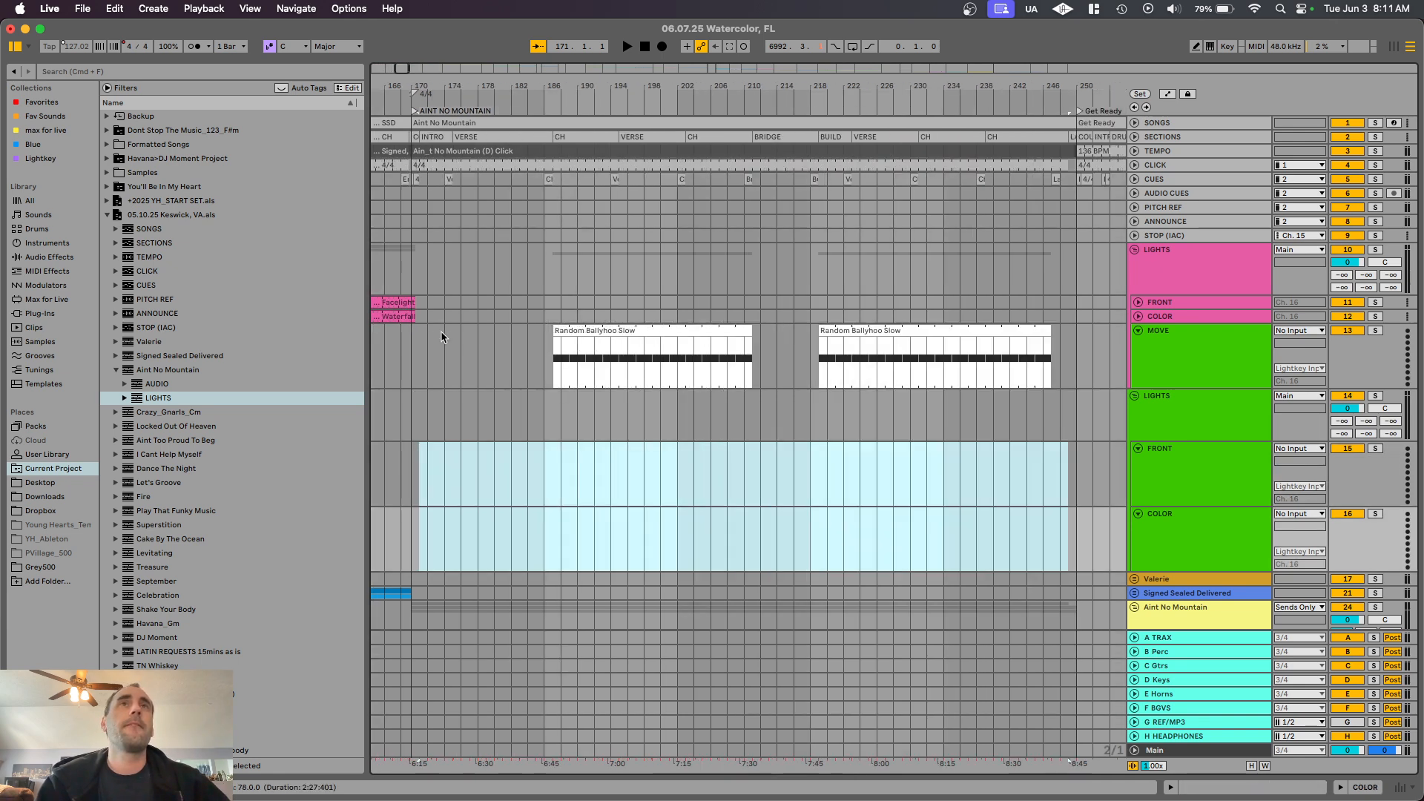
scroll(395, 358, "up", 5)
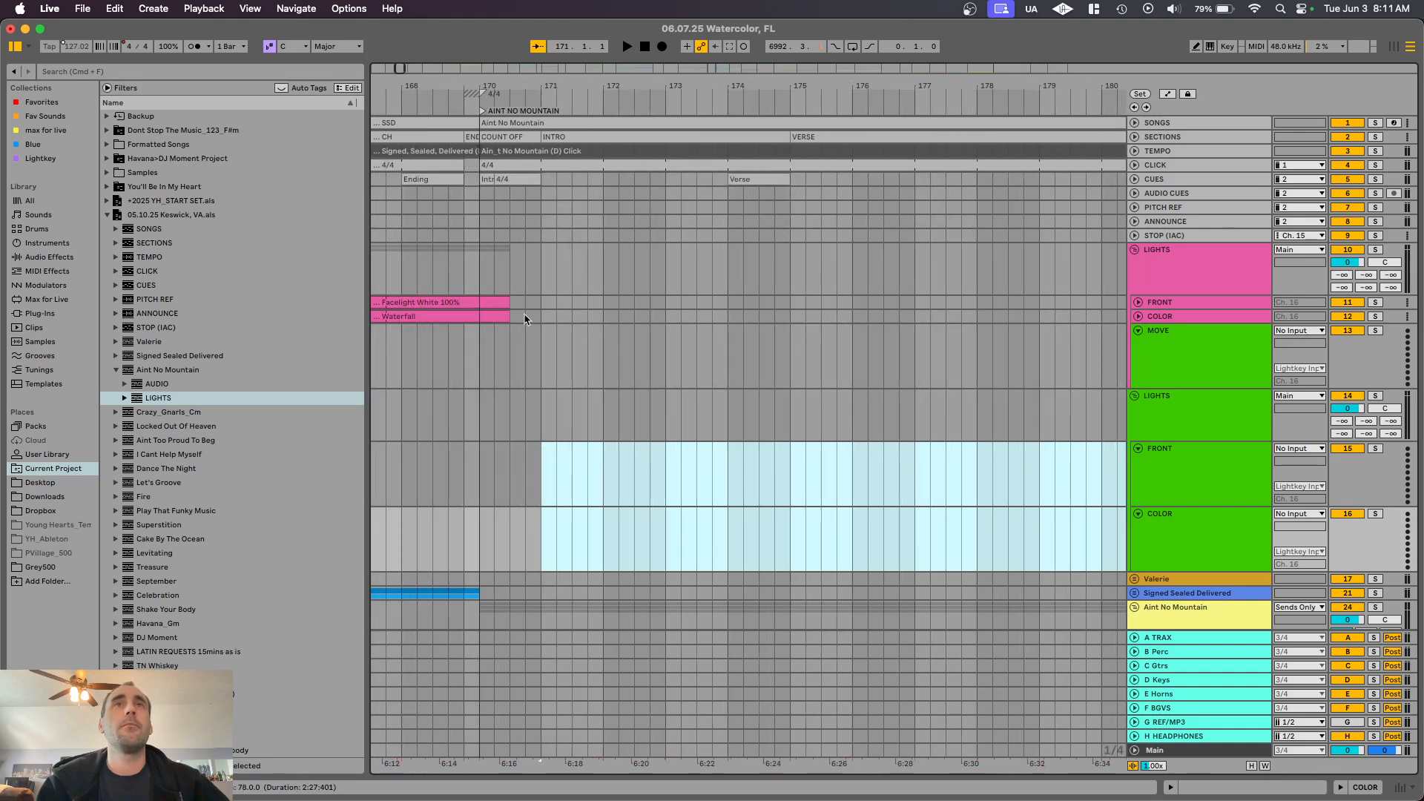
scroll(532, 327, "up", 3)
left_click(546, 302)
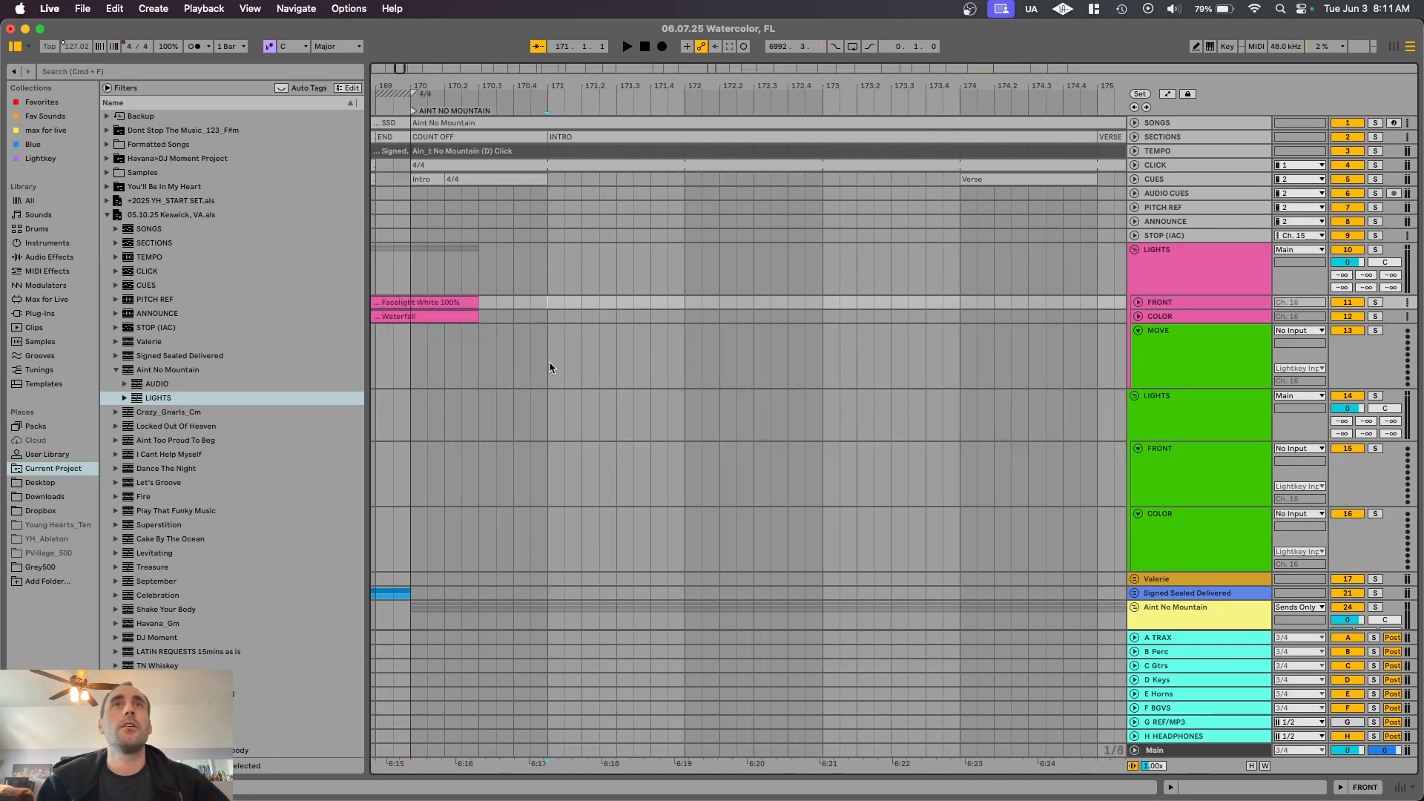
key("super+v")
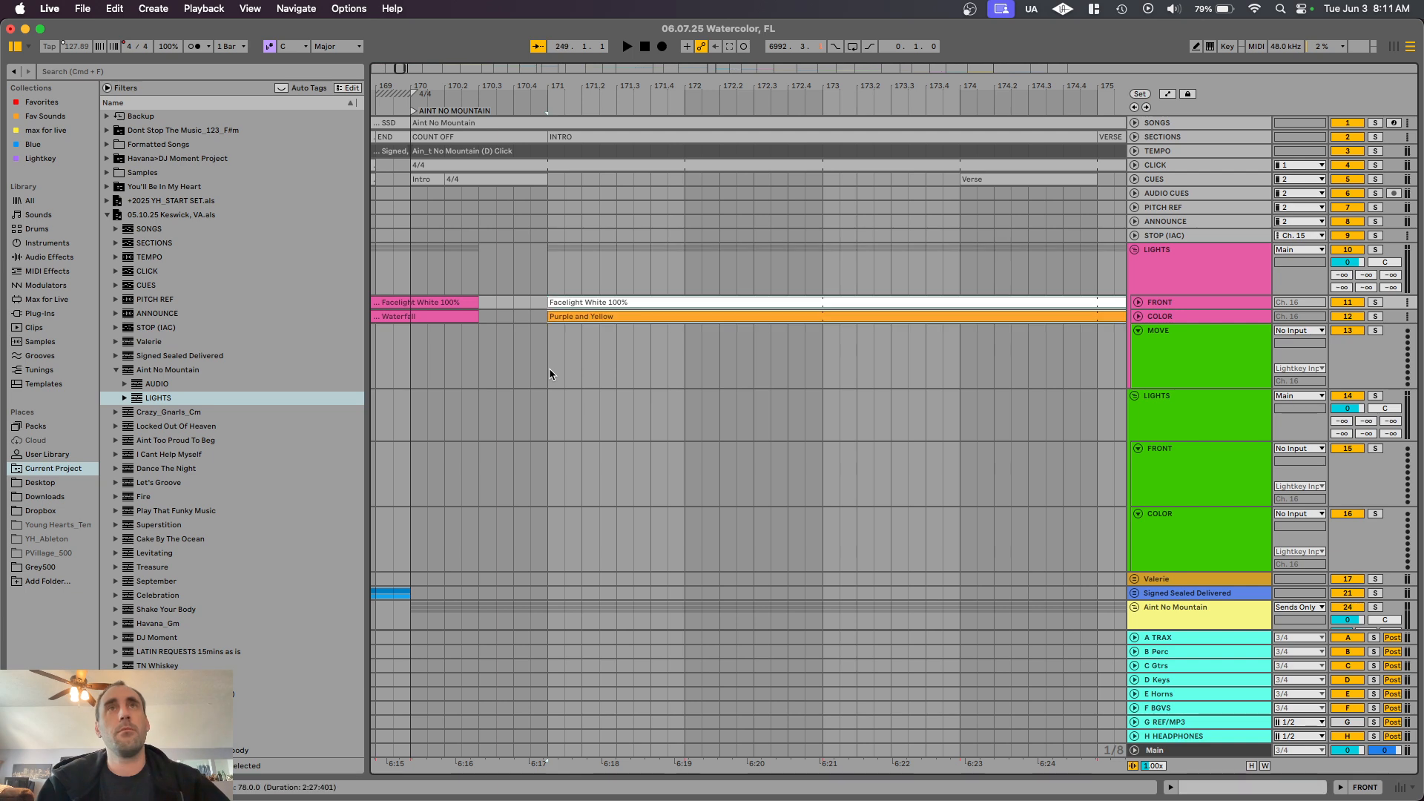
Step: Delete the emptied green LIGHTS group and fold the MOVE track to minimal height
scroll(548, 368, "down", 9)
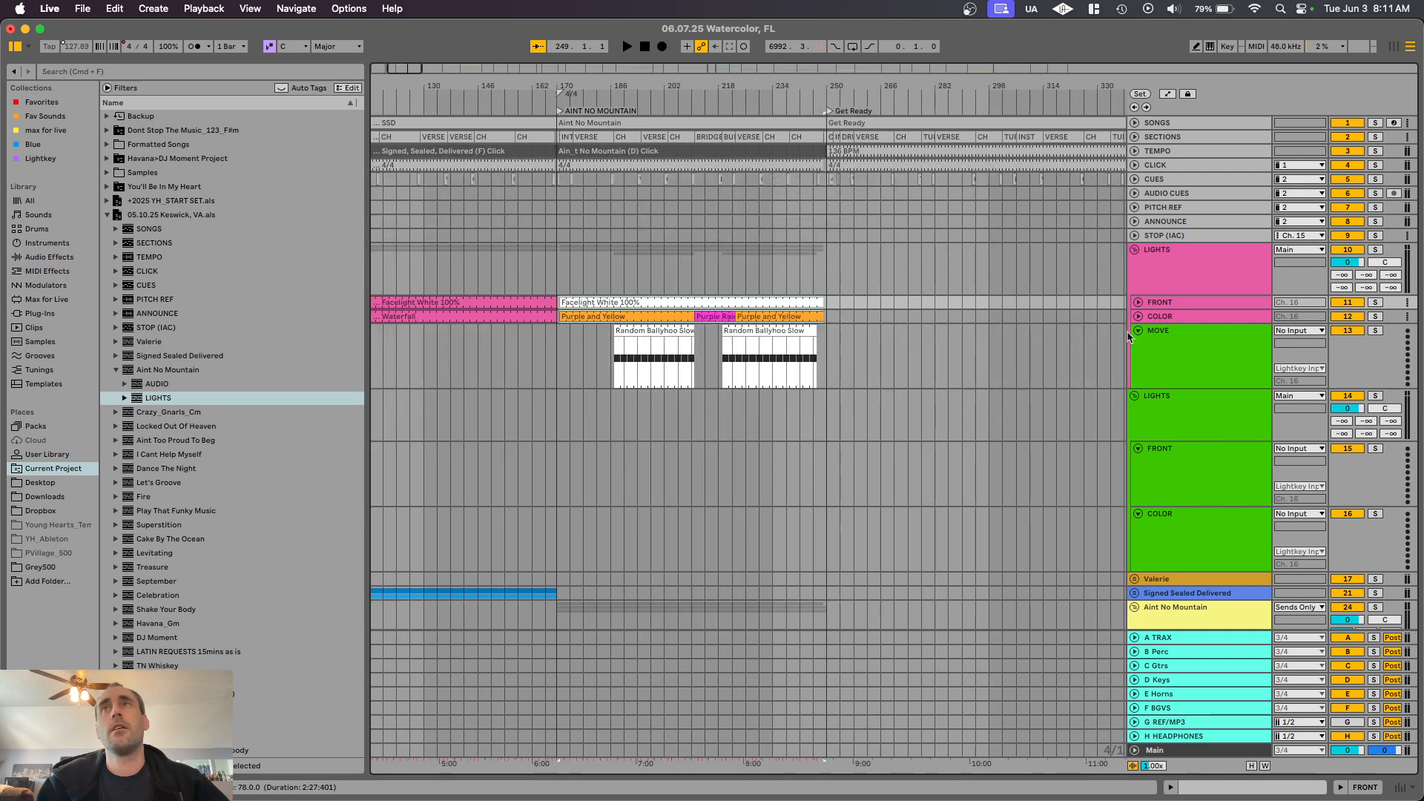
left_click(1177, 360)
left_click(1167, 408)
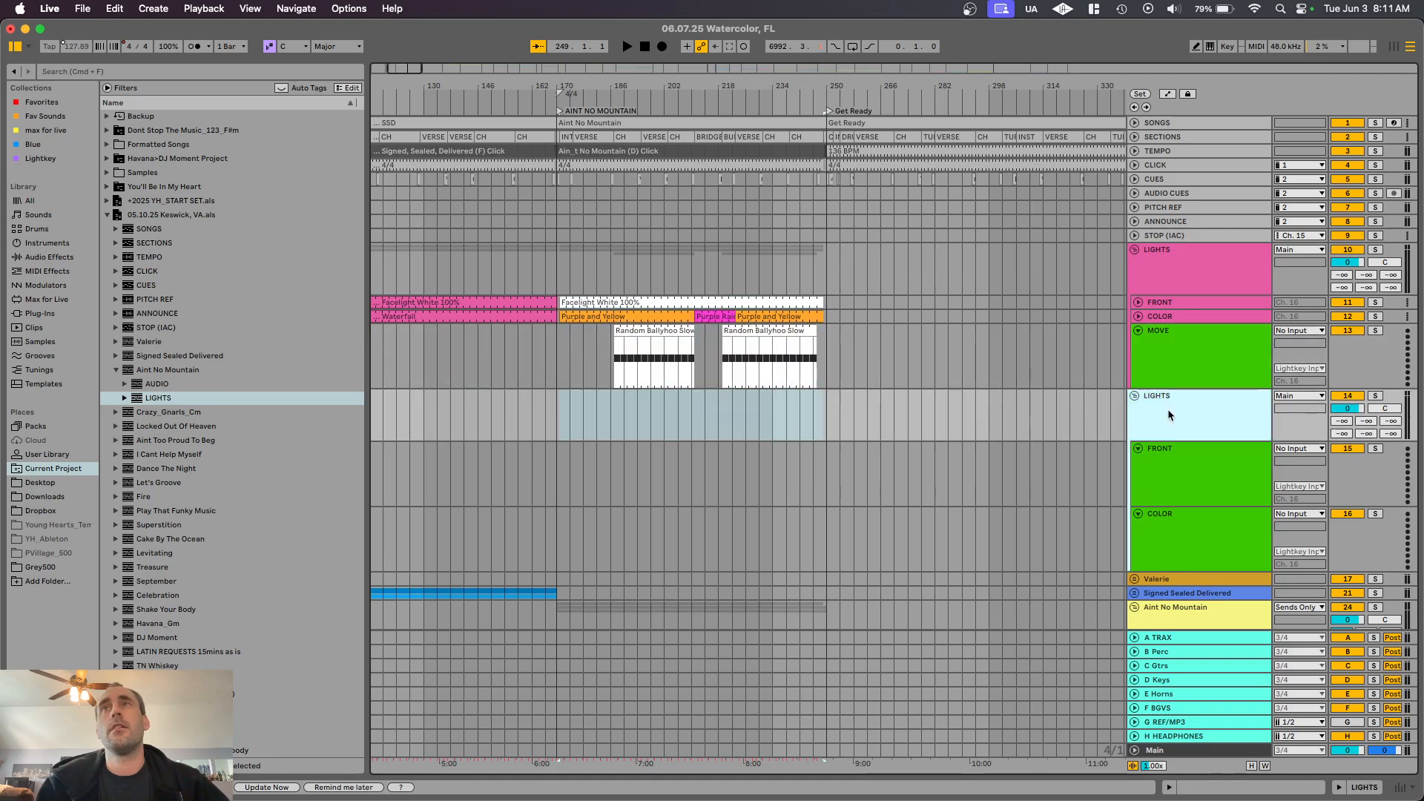
key("Delete")
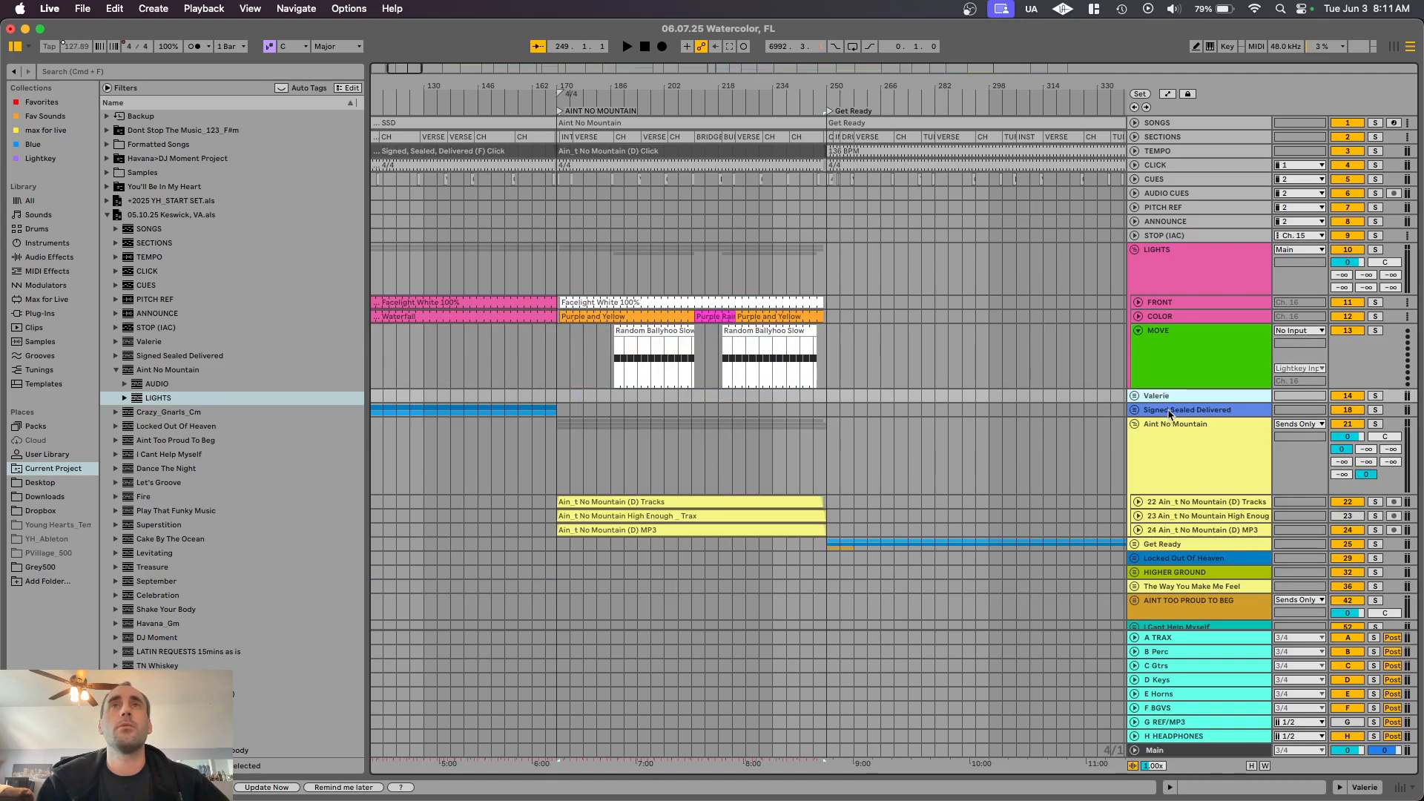
left_click(1138, 330)
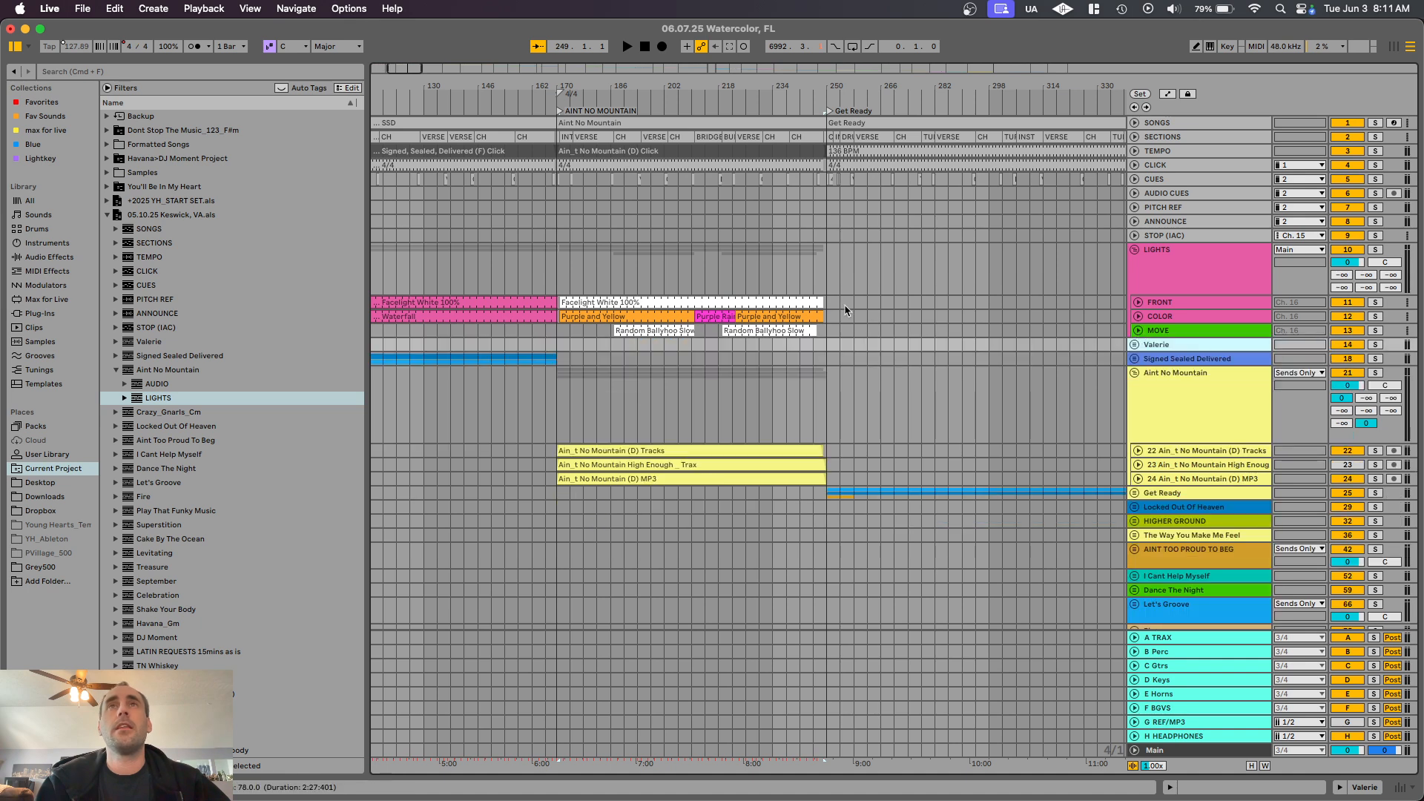
Step: Look through the 05.10.25 Keswick, VA set's track list for Get Ready, the next song in the arrangement
left_click(117, 369)
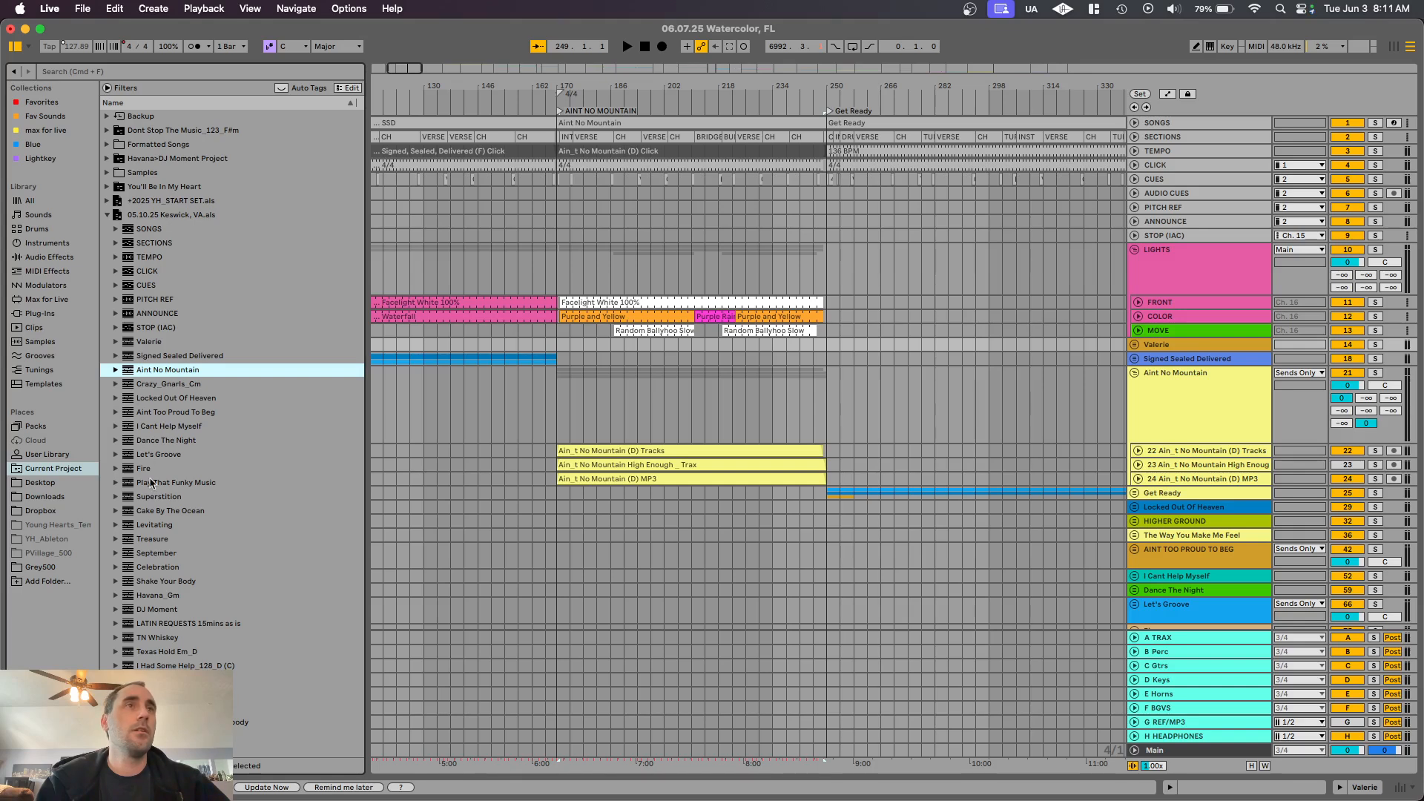
scroll(151, 482, "down", 5)
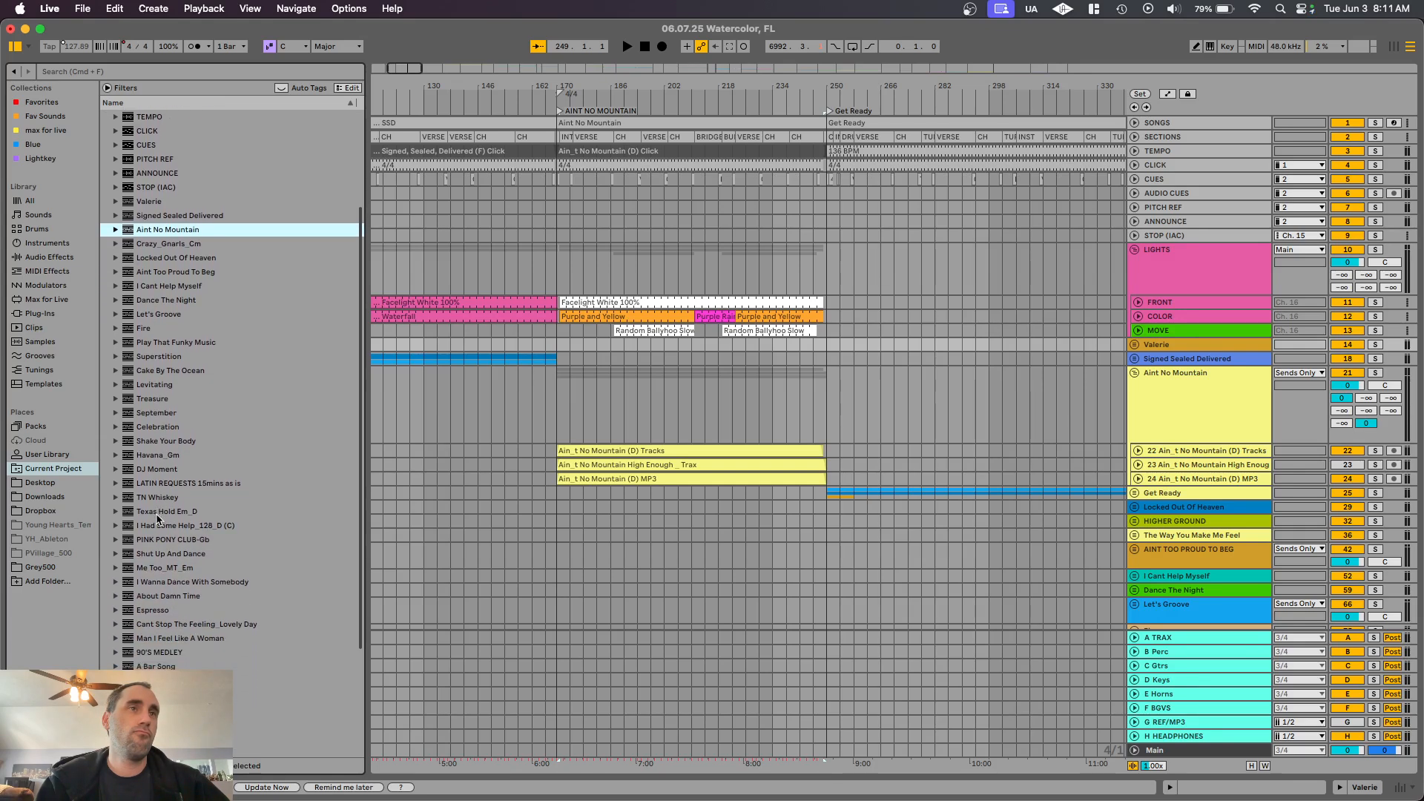
scroll(157, 519, "down", 5)
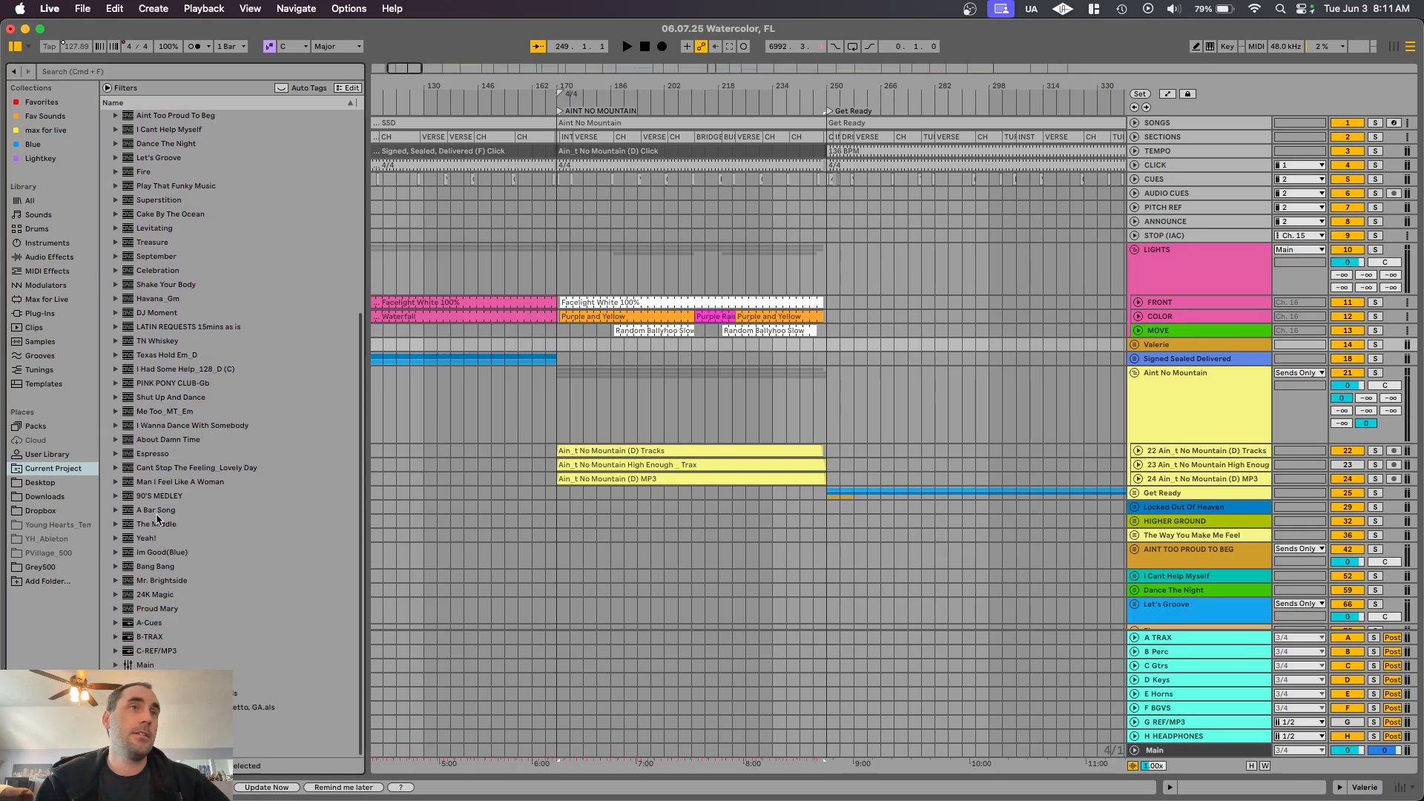
scroll(157, 519, "up", 8)
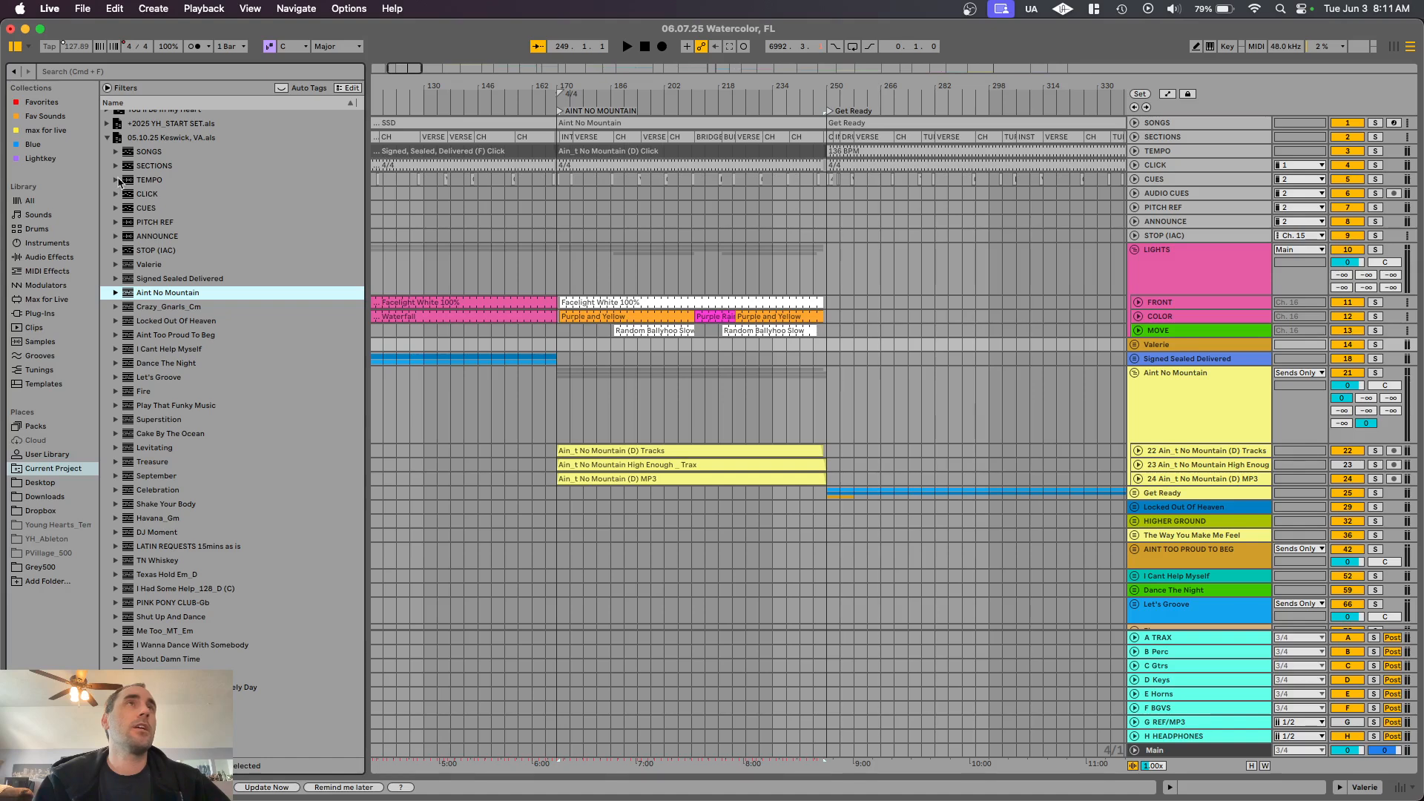
scroll(116, 169, "up", 3)
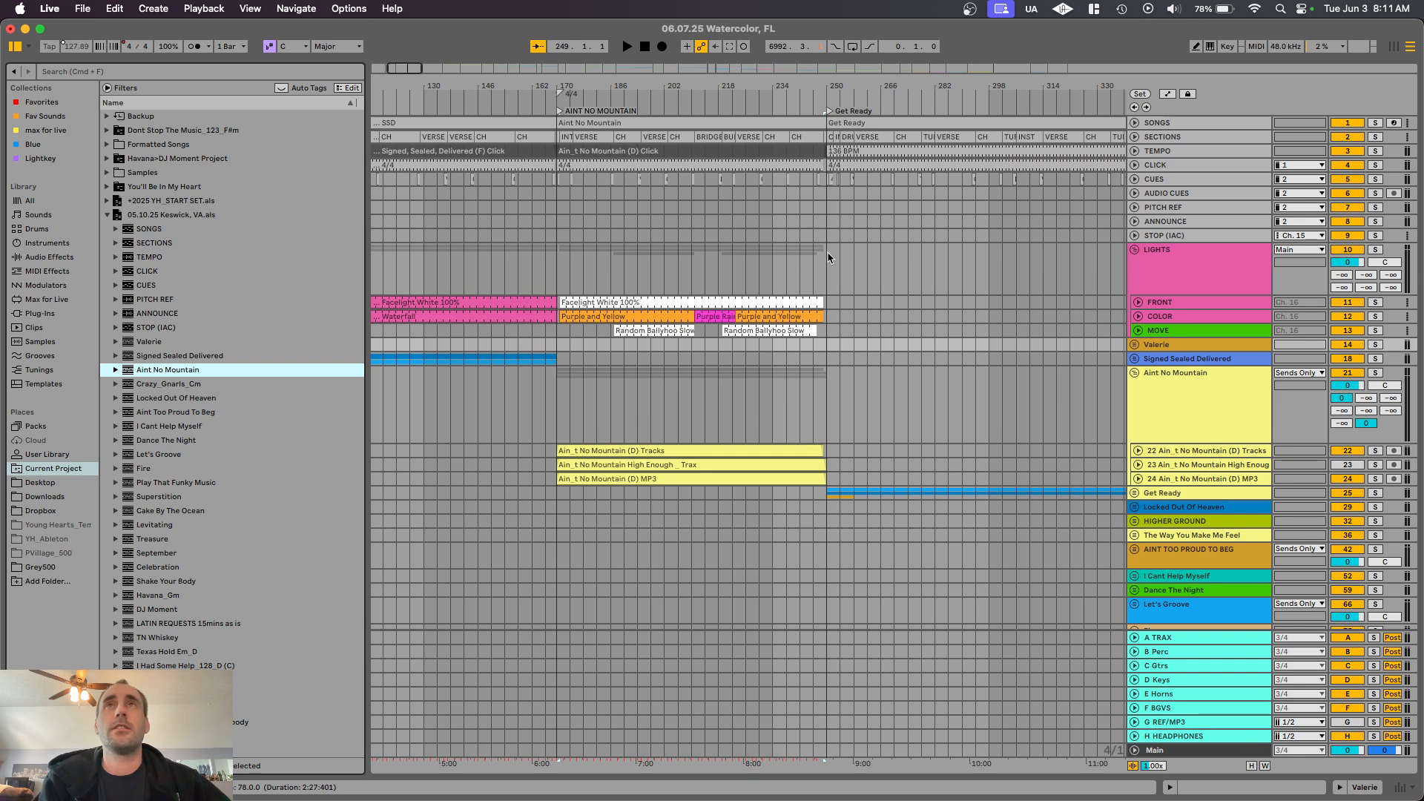
scroll(828, 257, "up", 3)
scroll(829, 244, "down", 5)
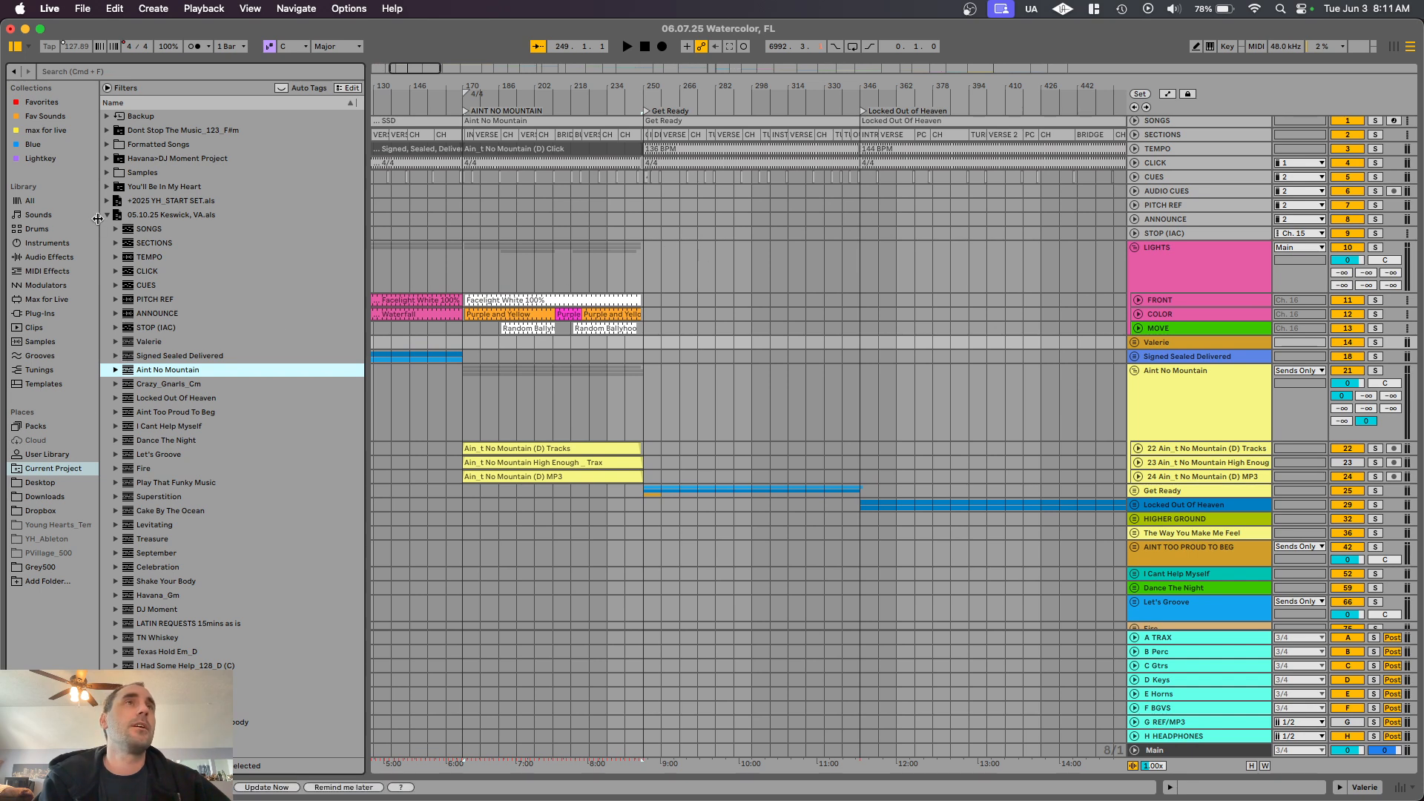
scroll(126, 502, "down", 5)
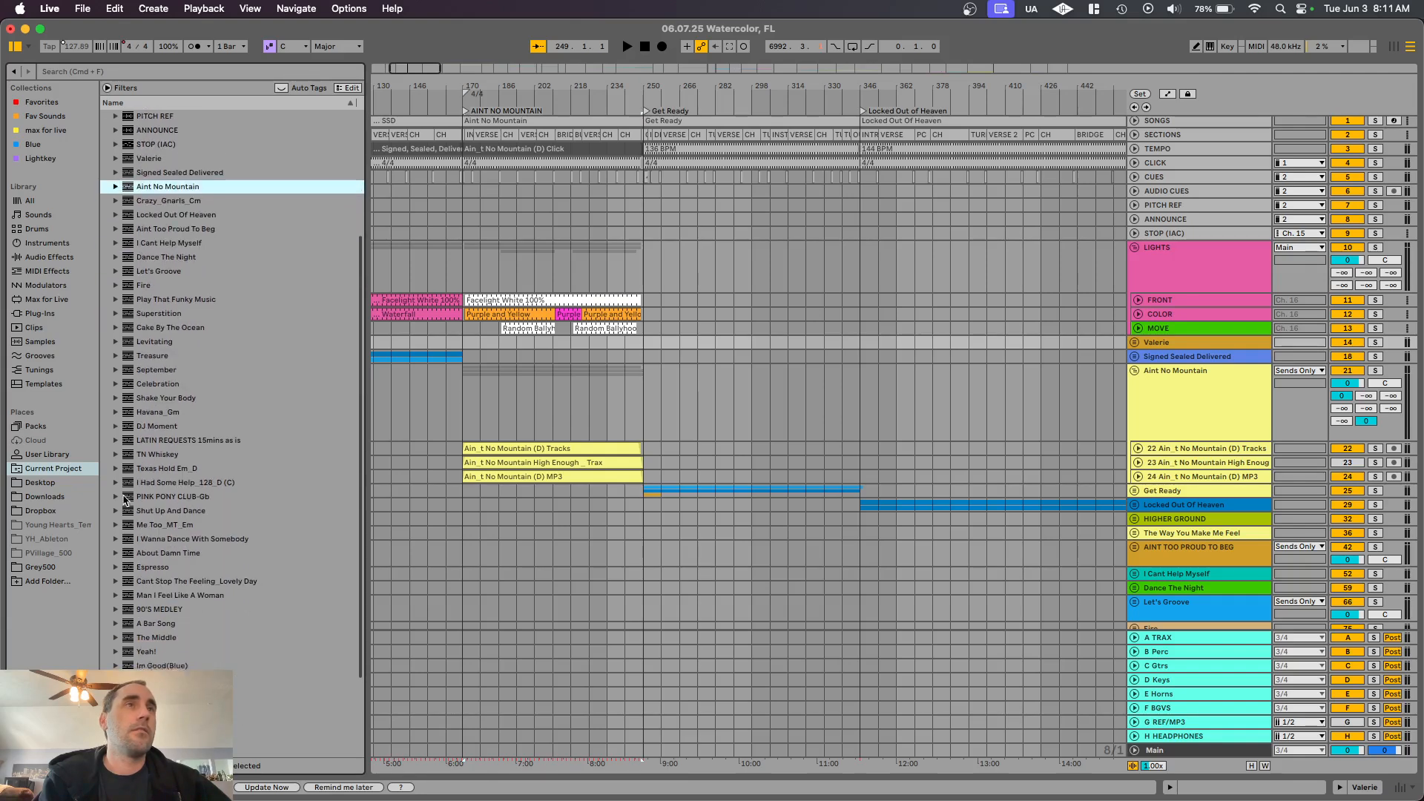
scroll(126, 502, "down", 3)
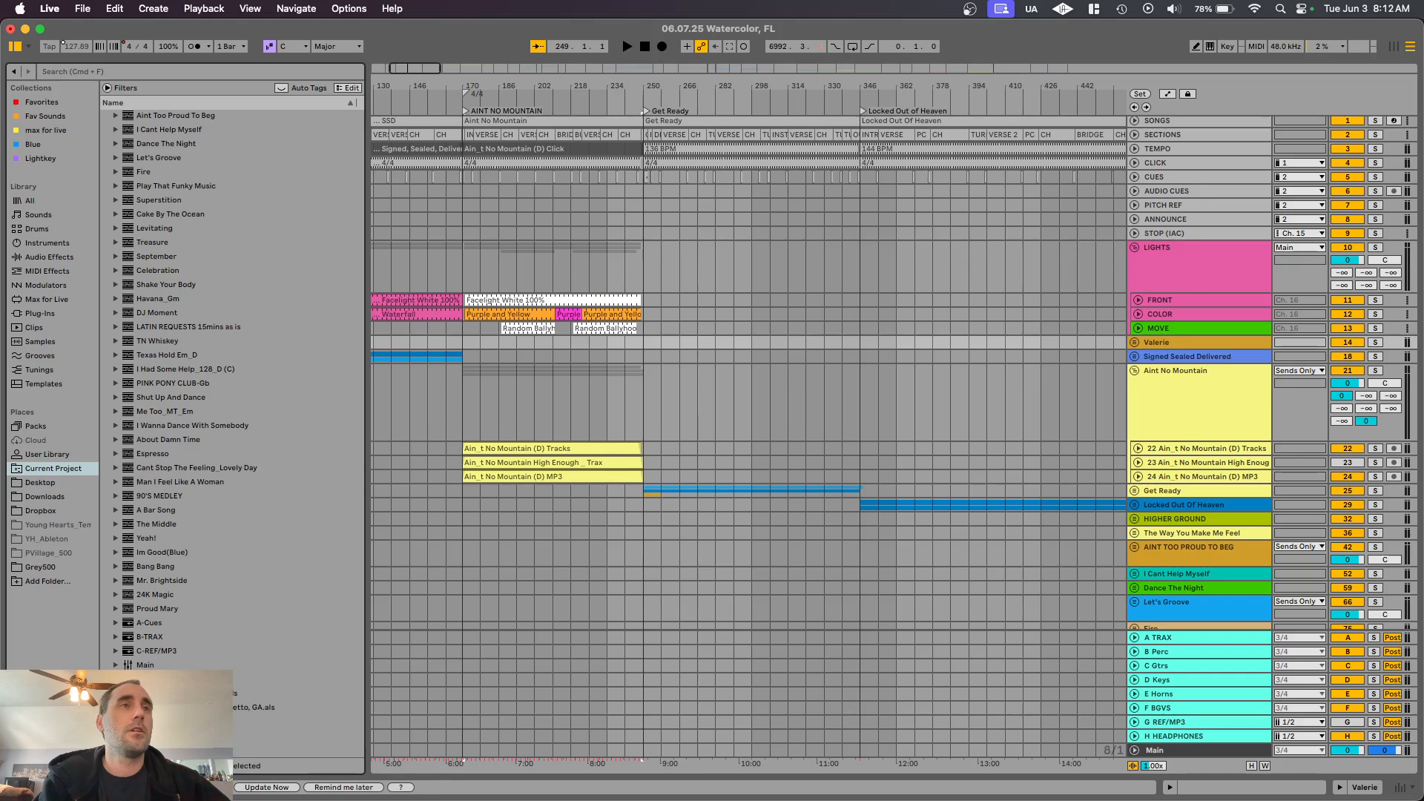
Step: Import Get Ready's Lights group from the 05.16.25 Hazelnut Farm, KY set below the MOVE track and locate its clips on the timeline
scroll(232, 393, "up", 20)
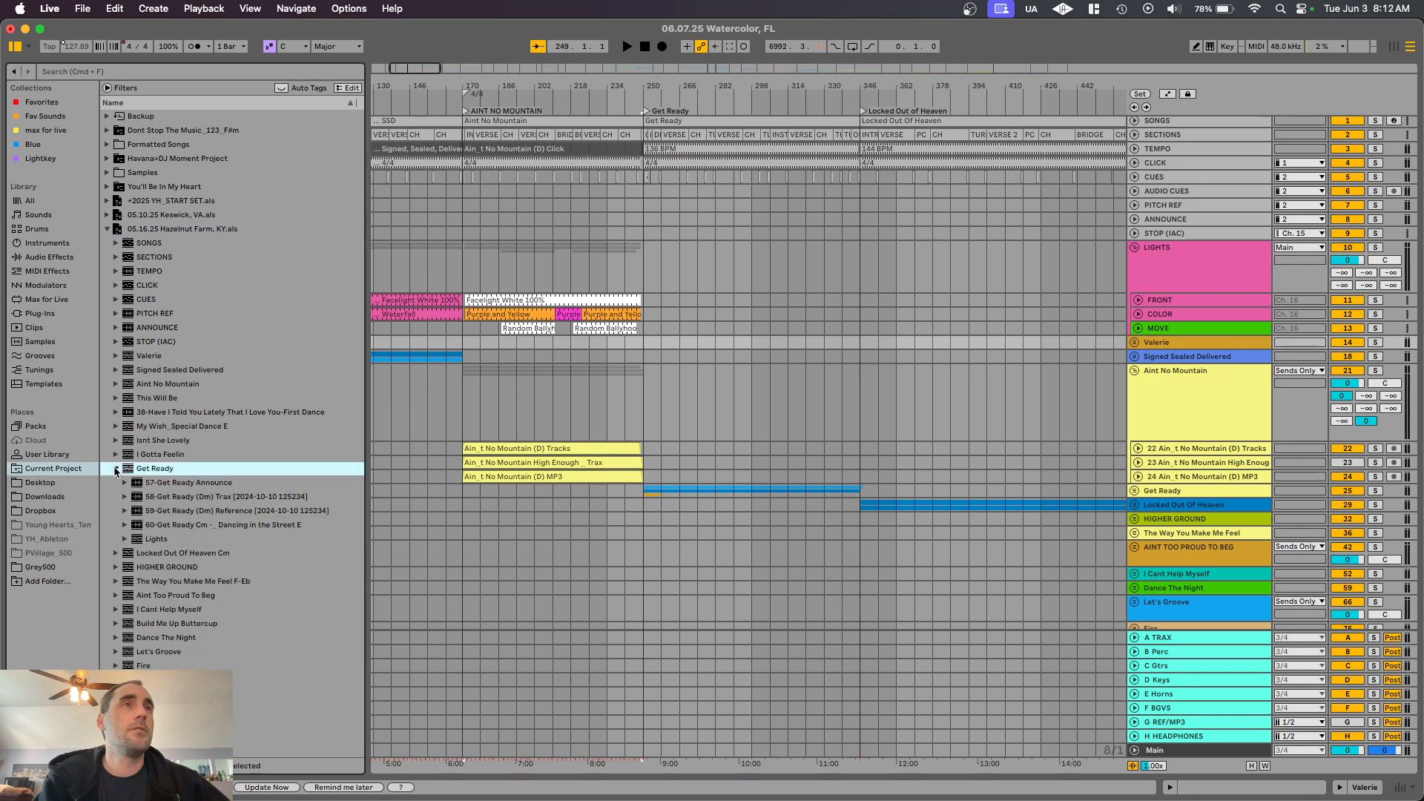
left_click(136, 539)
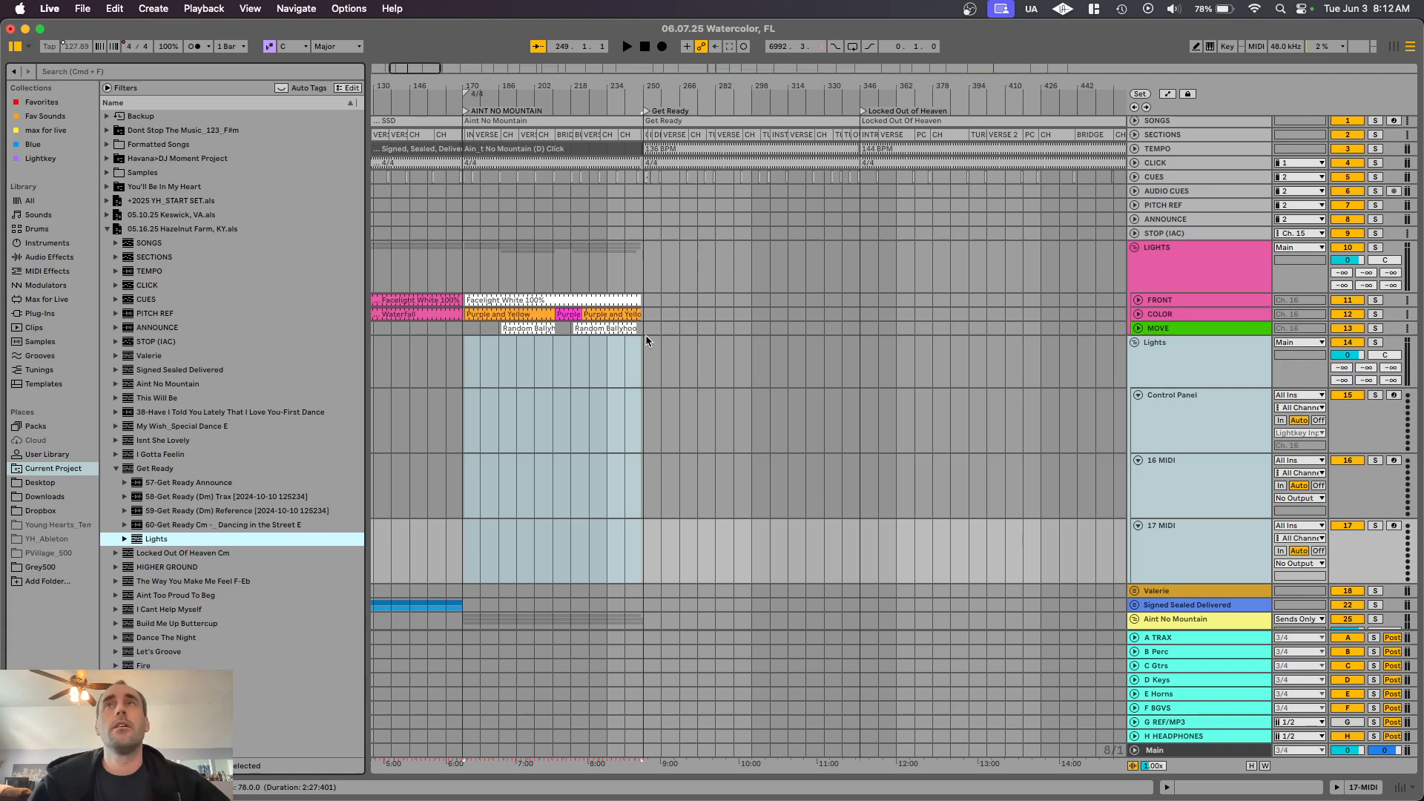
scroll(540, 445, "down", 5)
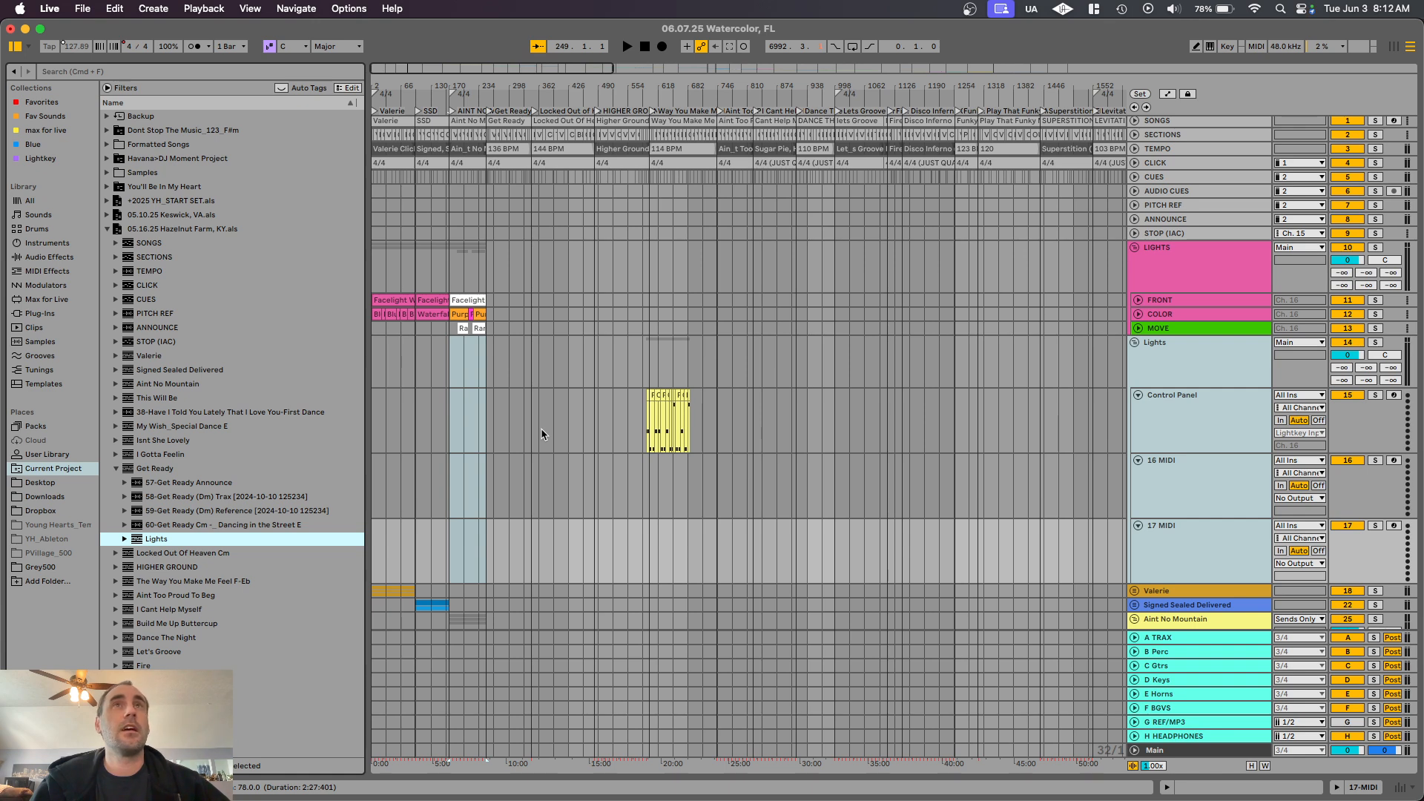
scroll(651, 427, "up", 5)
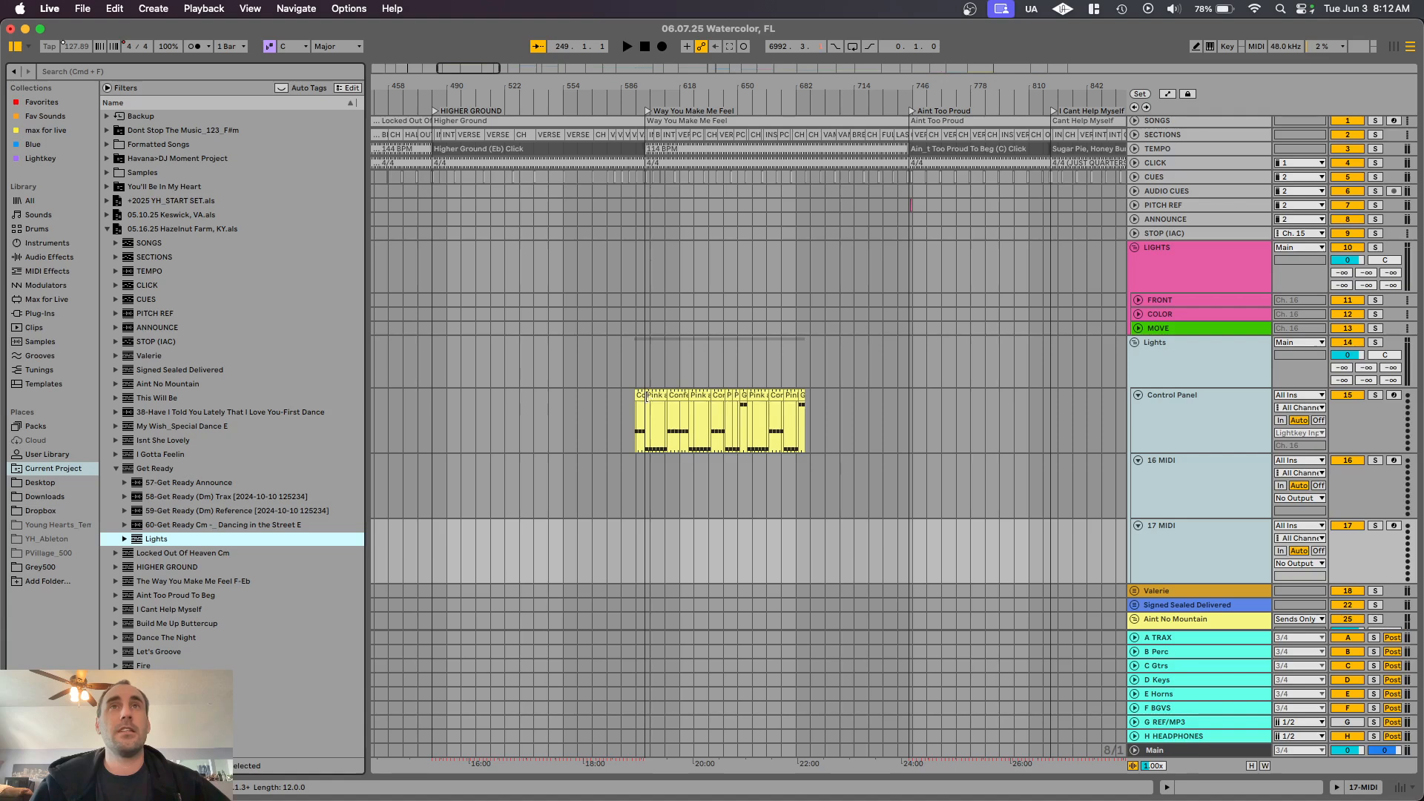
Step: Move all of Get Ready's Control Panel clips together to the start of Get Ready at bar 250
left_click(640, 395)
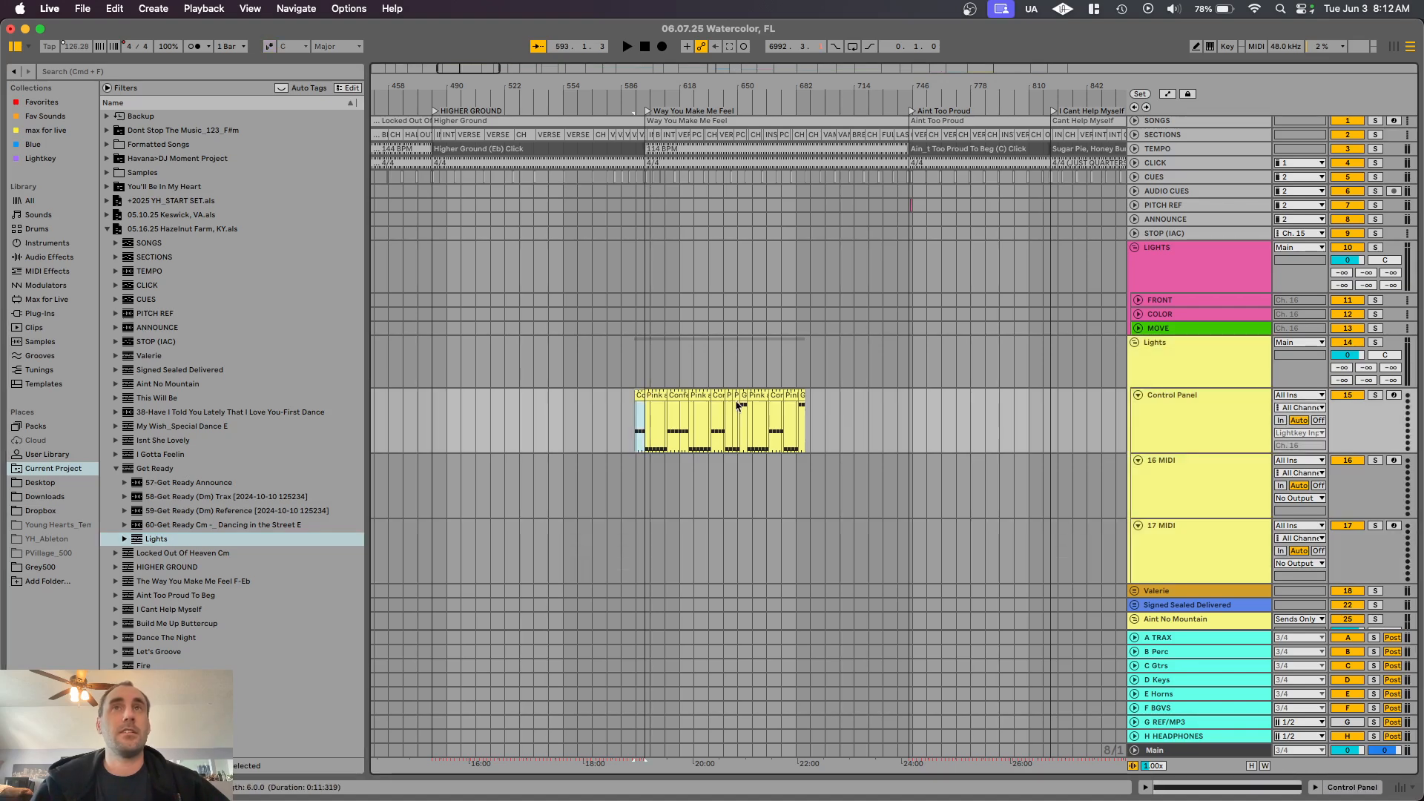
left_click(802, 395, "shift")
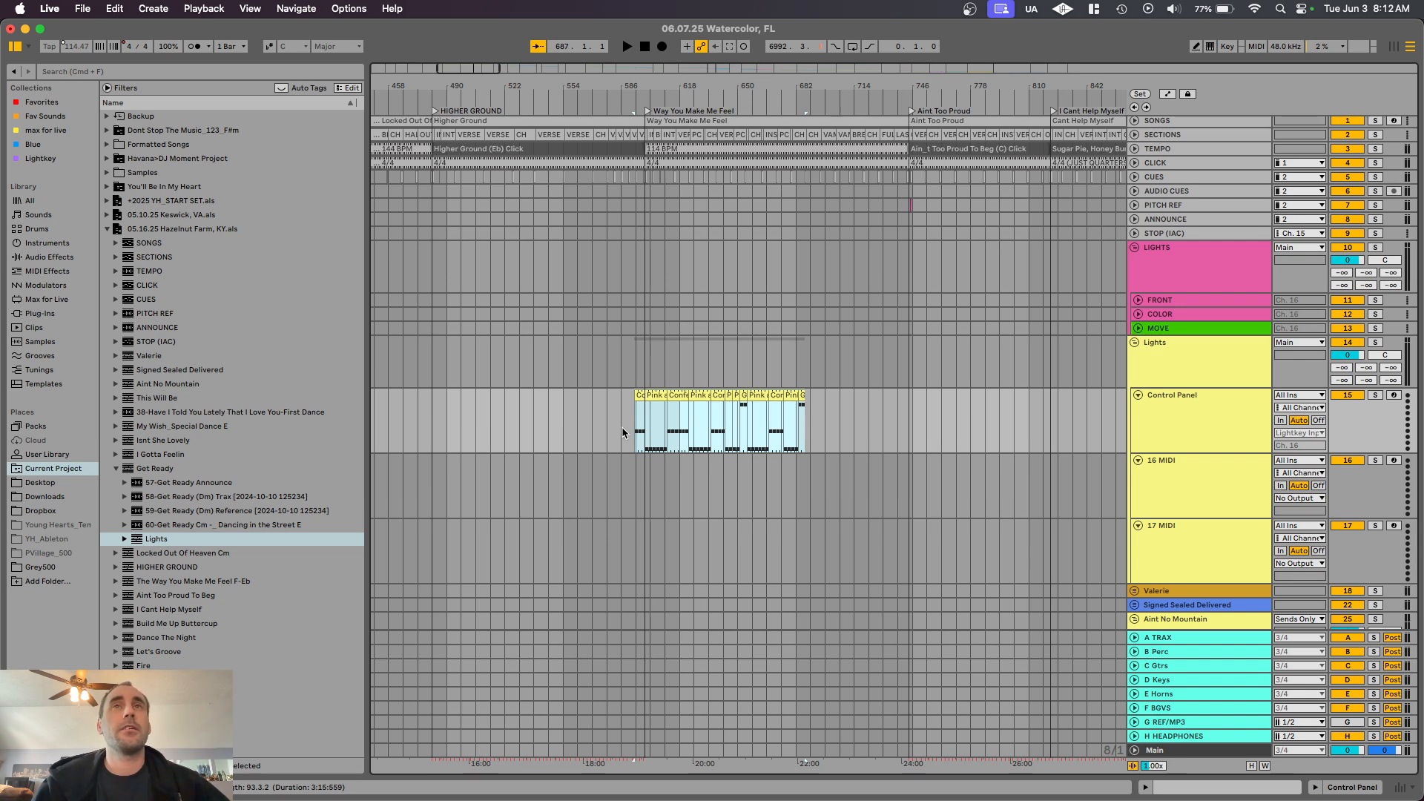
scroll(623, 432, "down", 3)
scroll(621, 431, "left", 5)
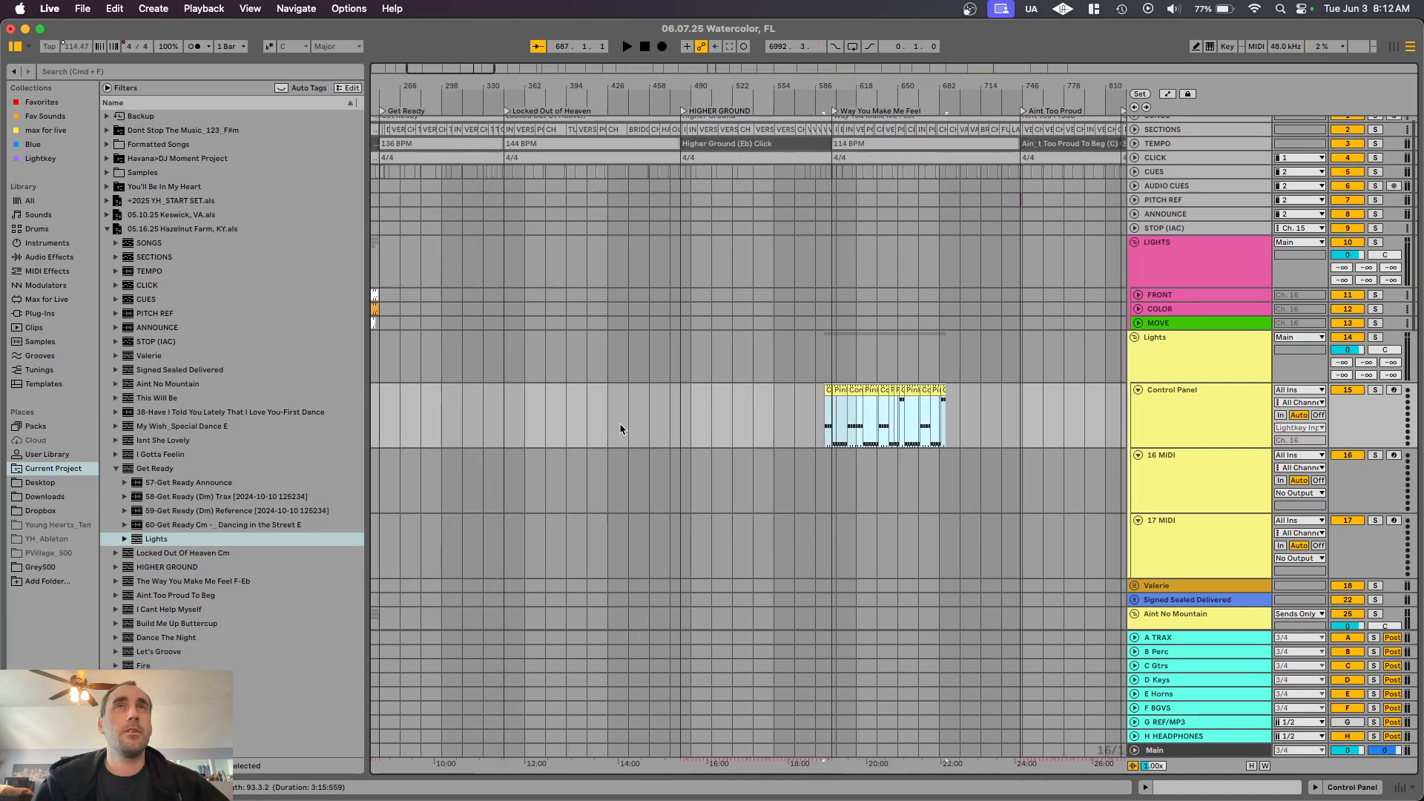
scroll(619, 428, "left", 4)
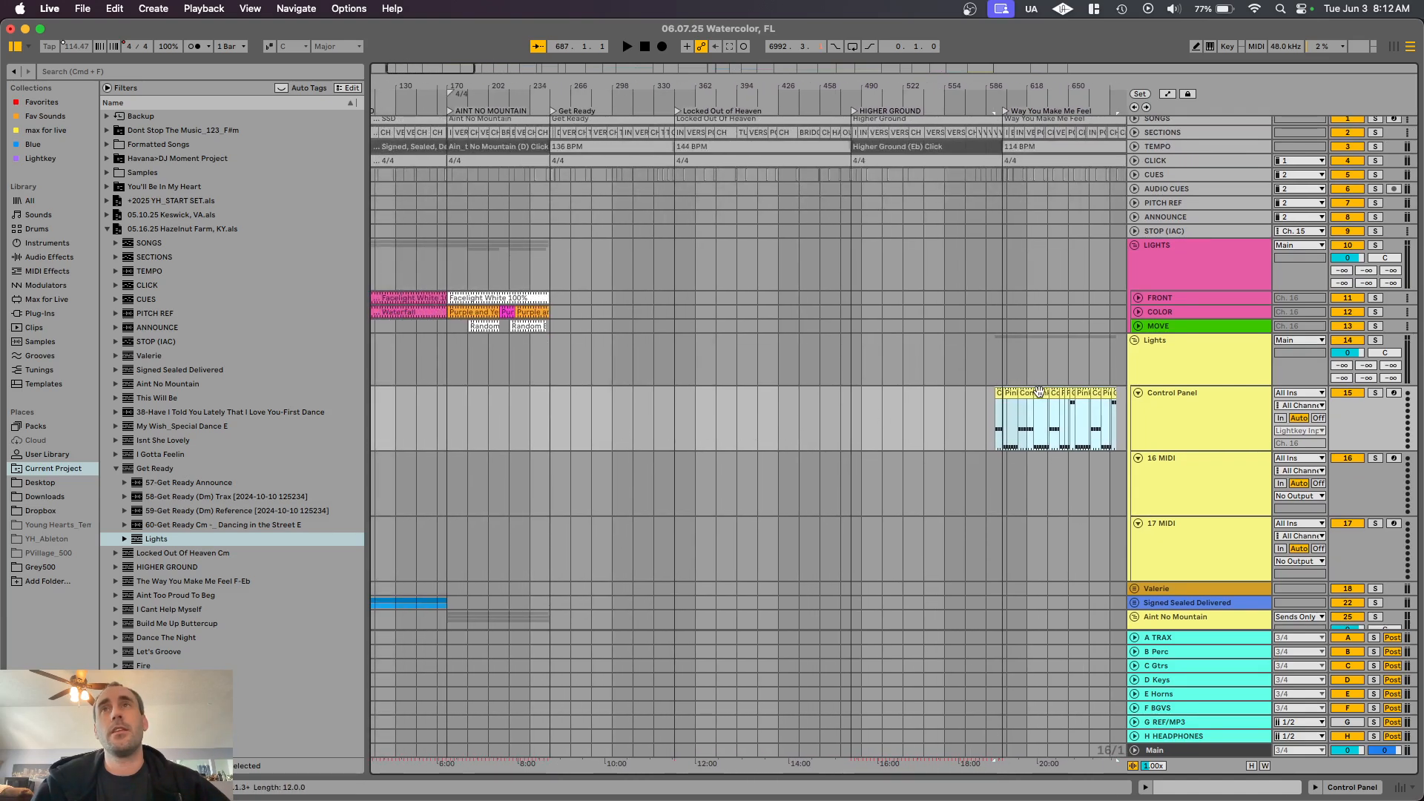
left_click_drag(1042, 391, 600, 418)
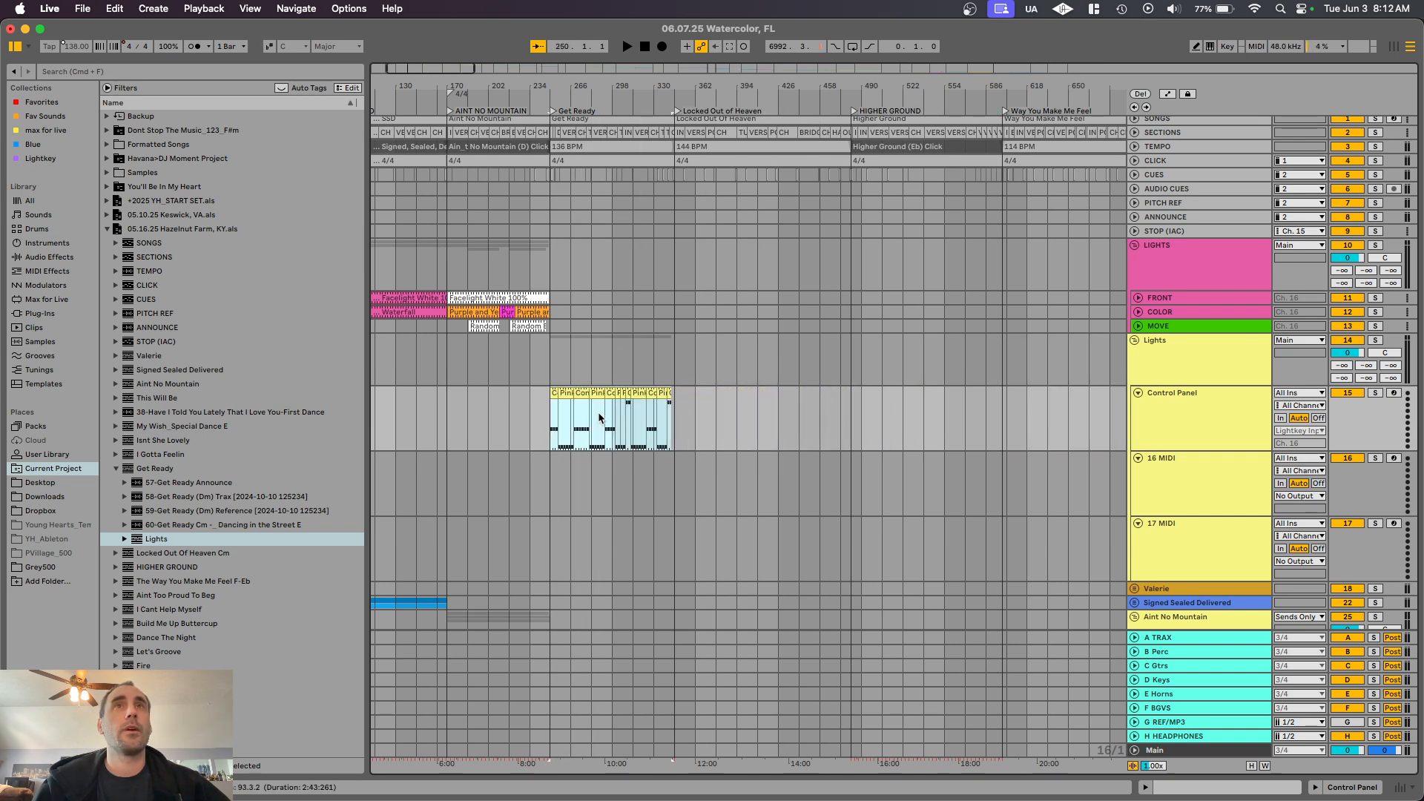
Step: Transfer Get Ready's Control Panel clips onto the pink group's COLOR track, keeping them starting at bar 250
scroll(554, 394, "up", 5)
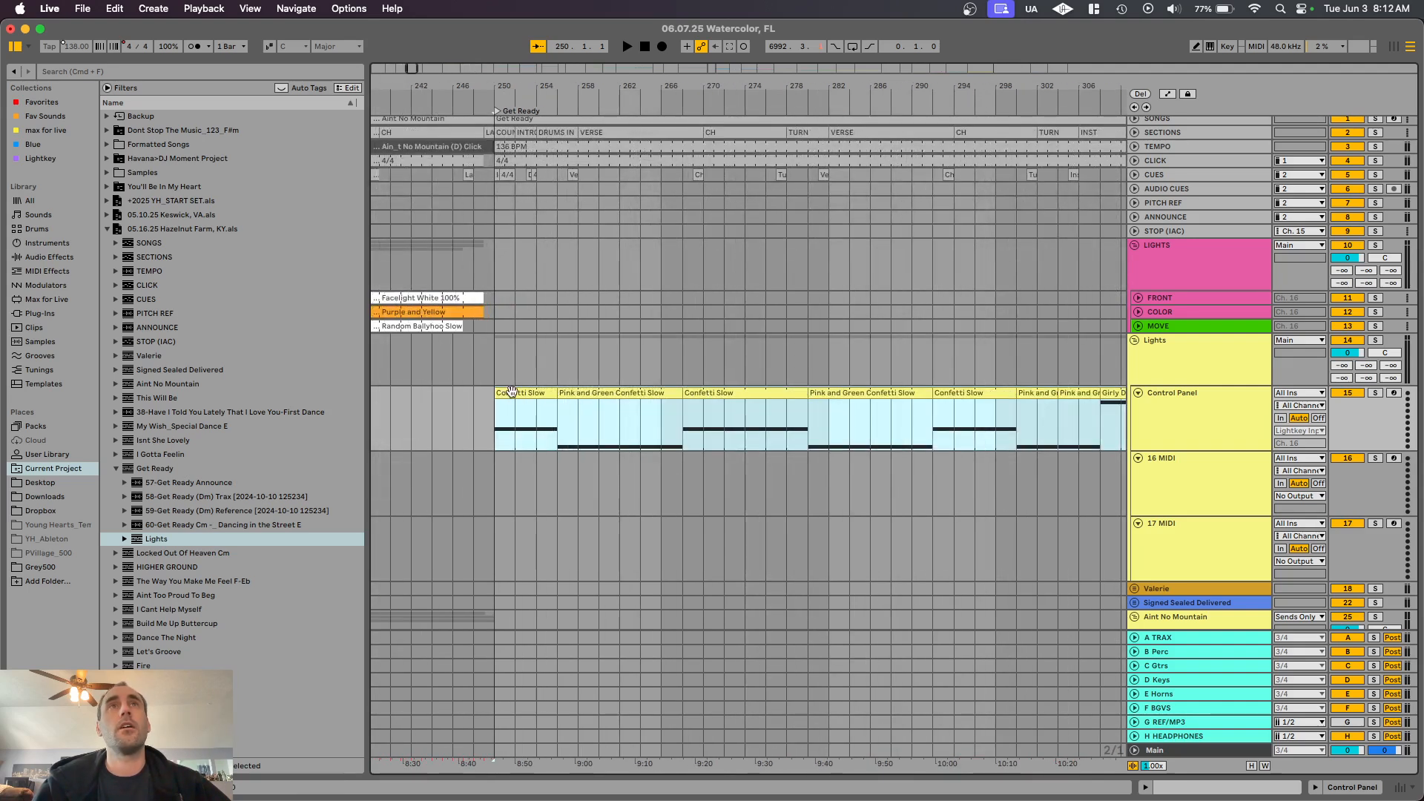
left_click_drag(512, 391, 517, 310)
scroll(517, 310, "down", 5)
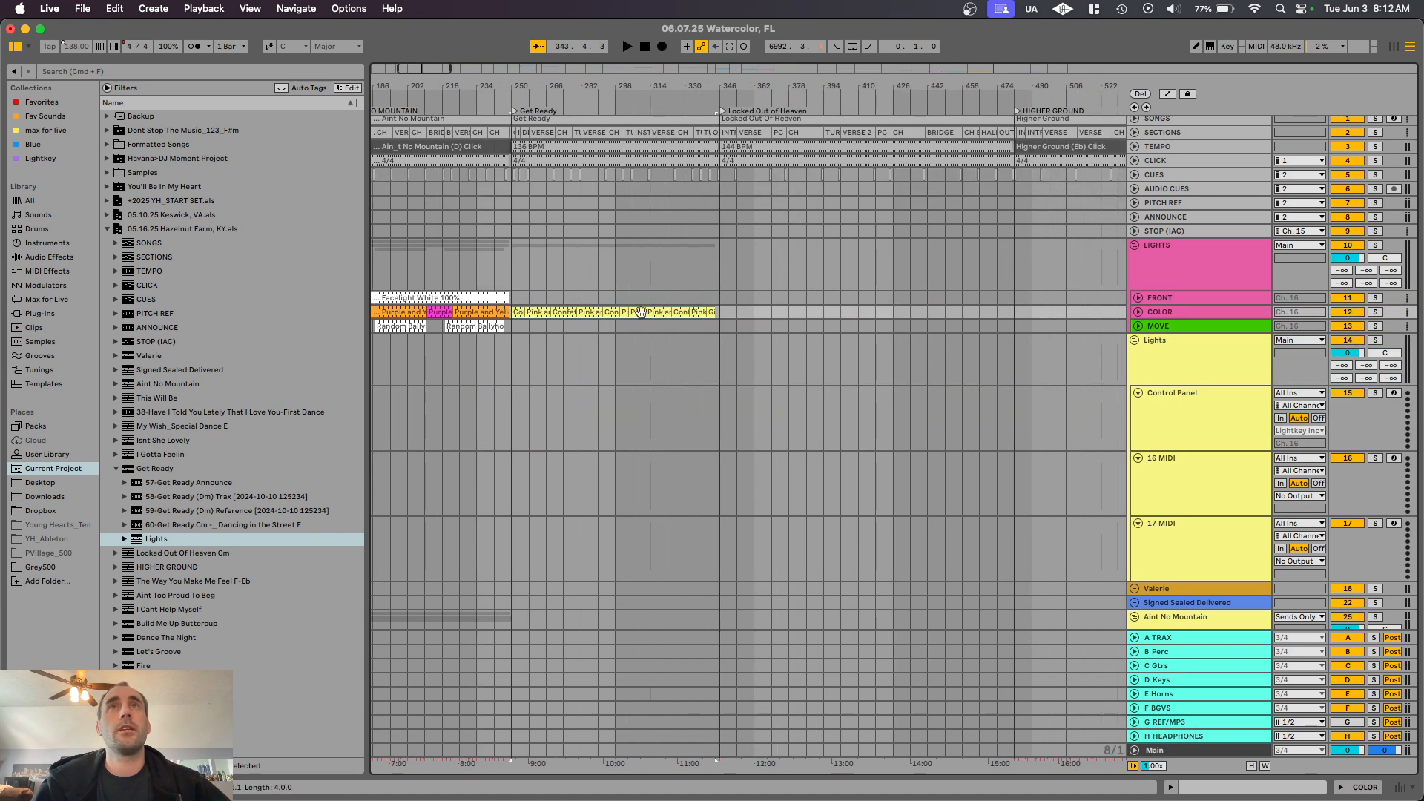
scroll(717, 328, "up", 5)
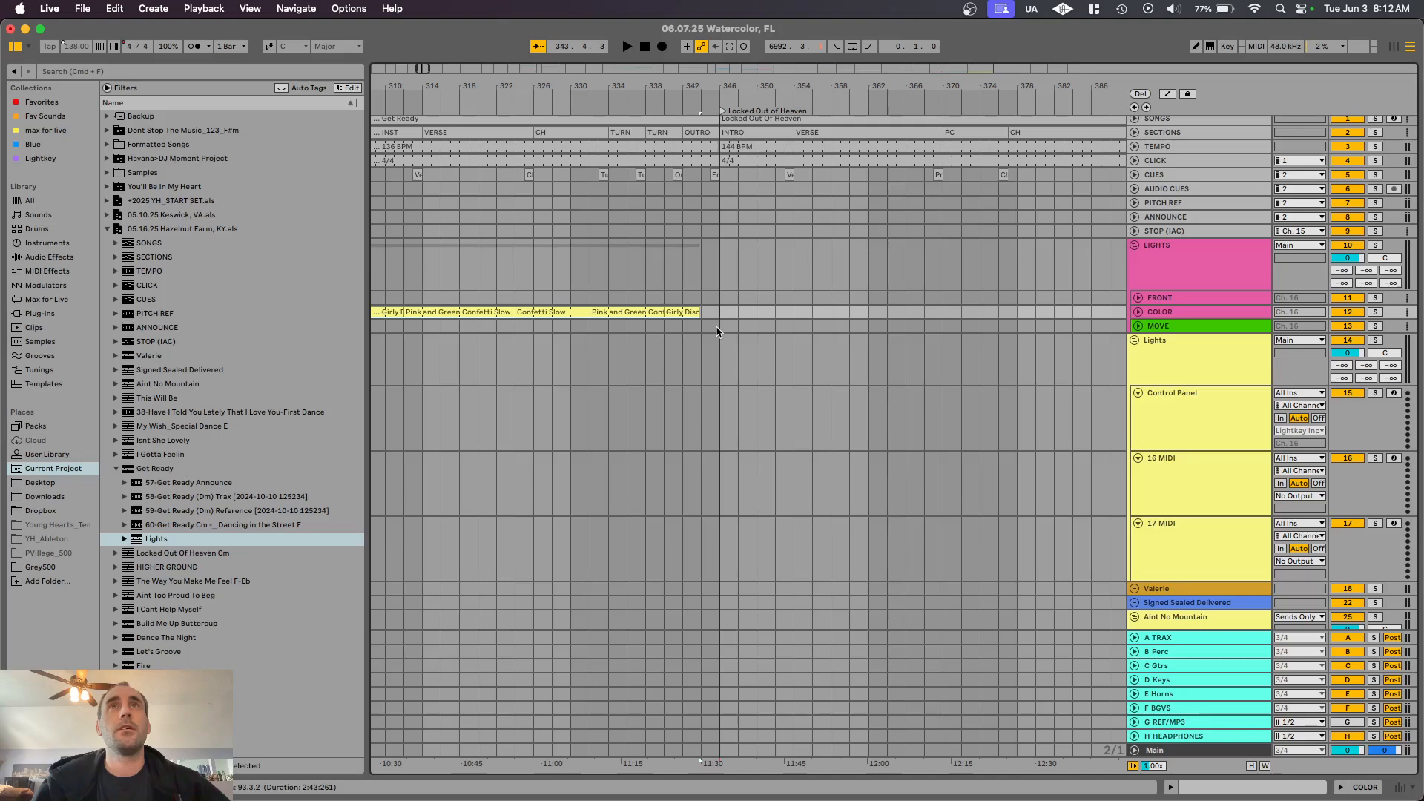
Step: Extend the Facelight White 100% clip on the FRONT track through Get Ready to bar 346, and fold the track back
left_click(1137, 297)
scroll(665, 308, "down", 5)
scroll(528, 330, "left", 3)
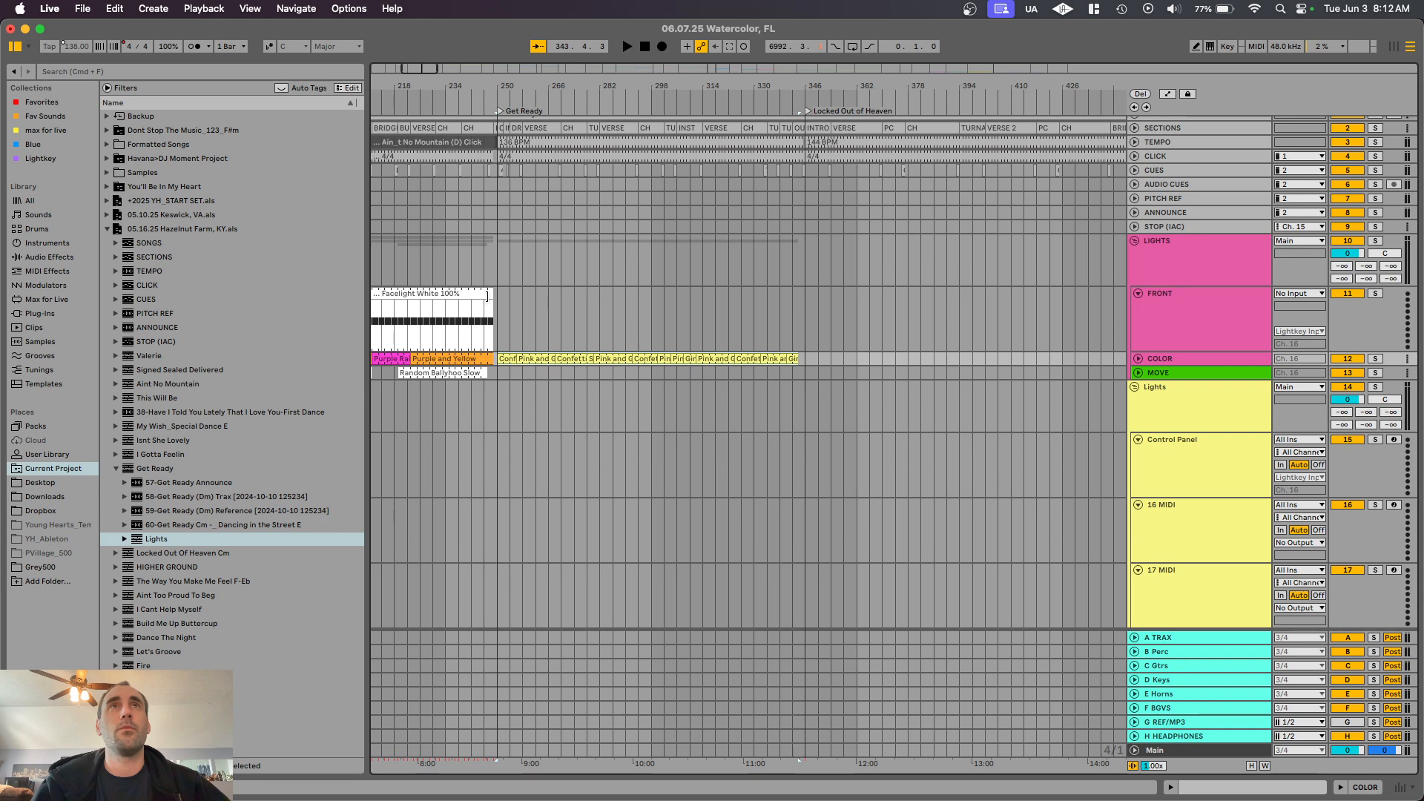
left_click_drag(488, 291, 804, 306)
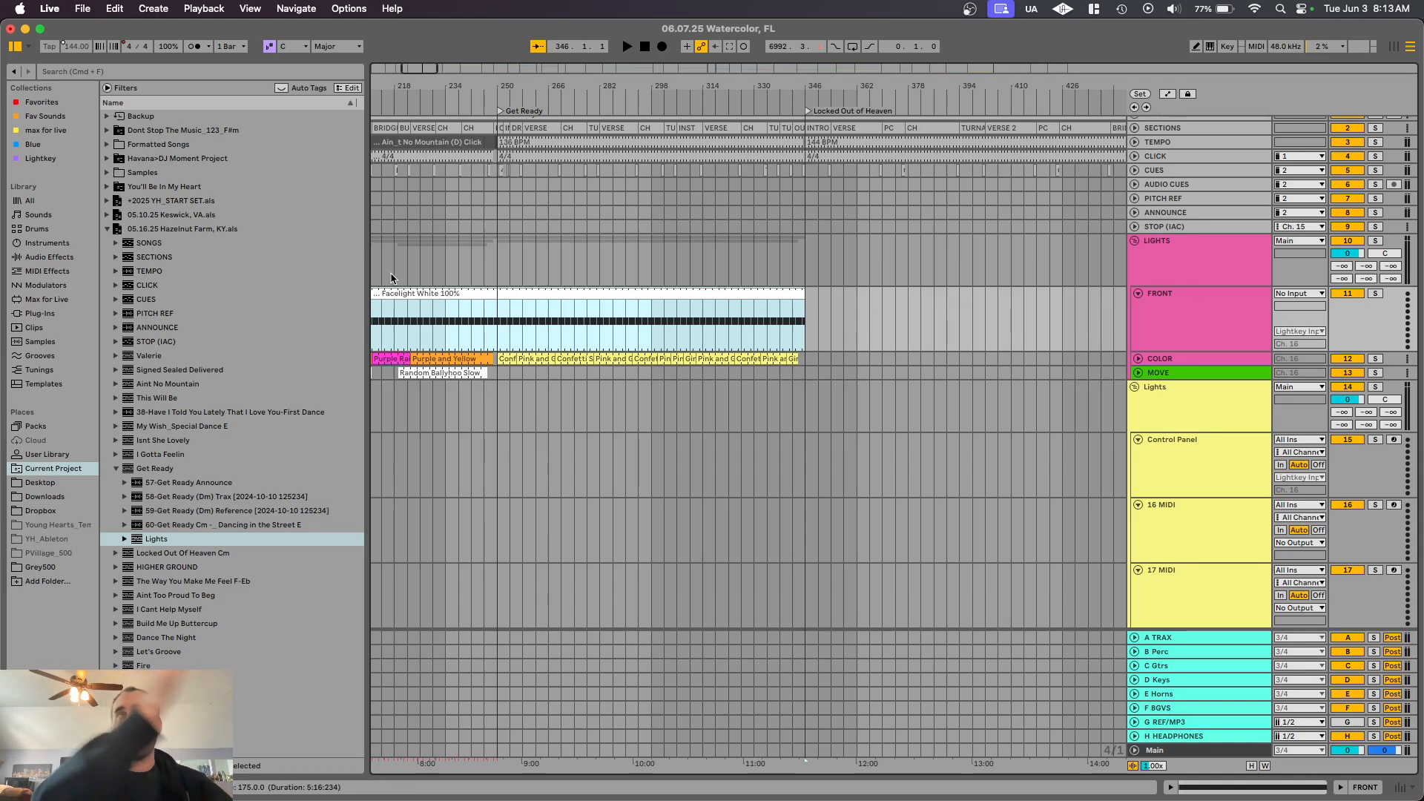
left_click(1137, 294)
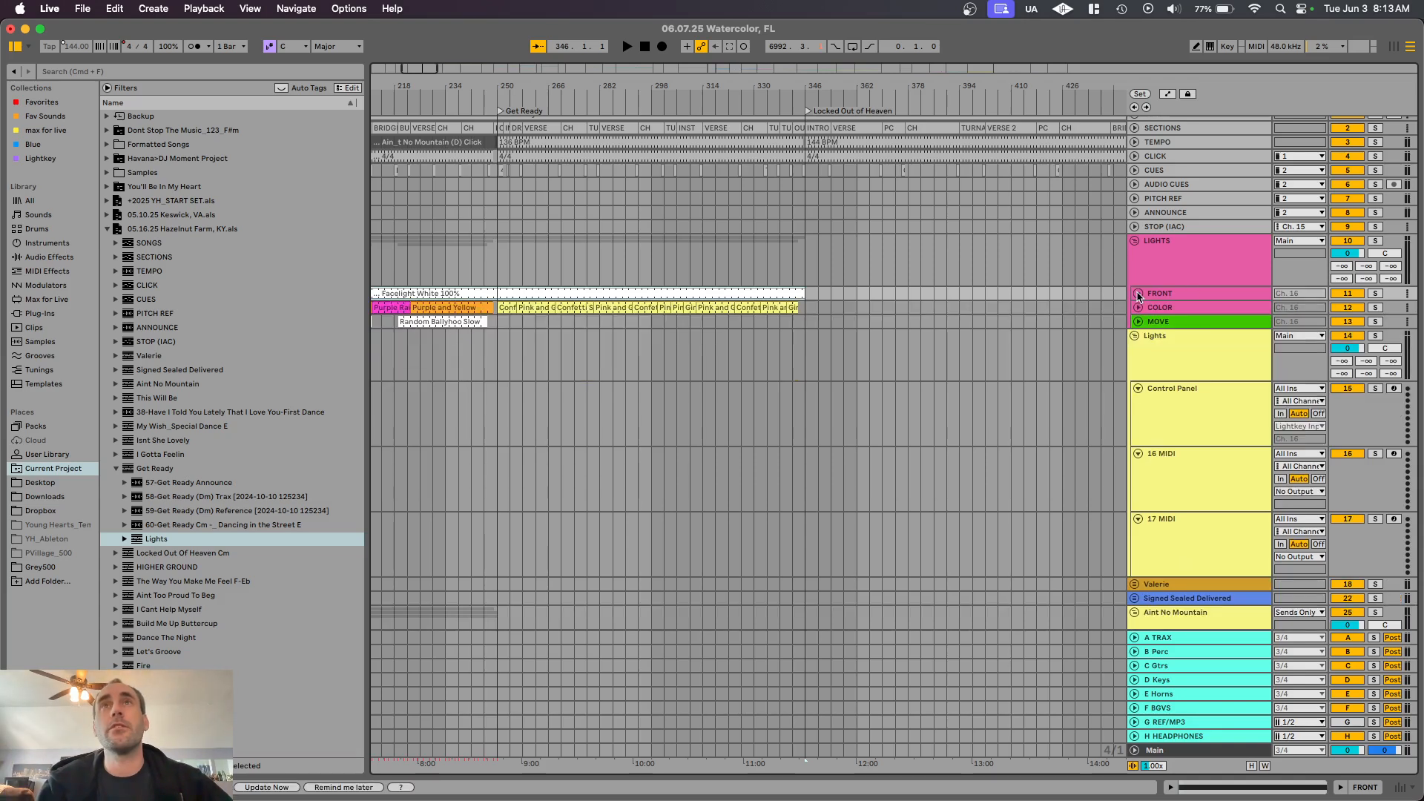
Step: Delete the emptied yellow Lights group and list the contents of Locked Out Of Heaven Cm in the 05.16.25 Hazelnut Farm, KY set
left_click(806, 327)
left_click(116, 469)
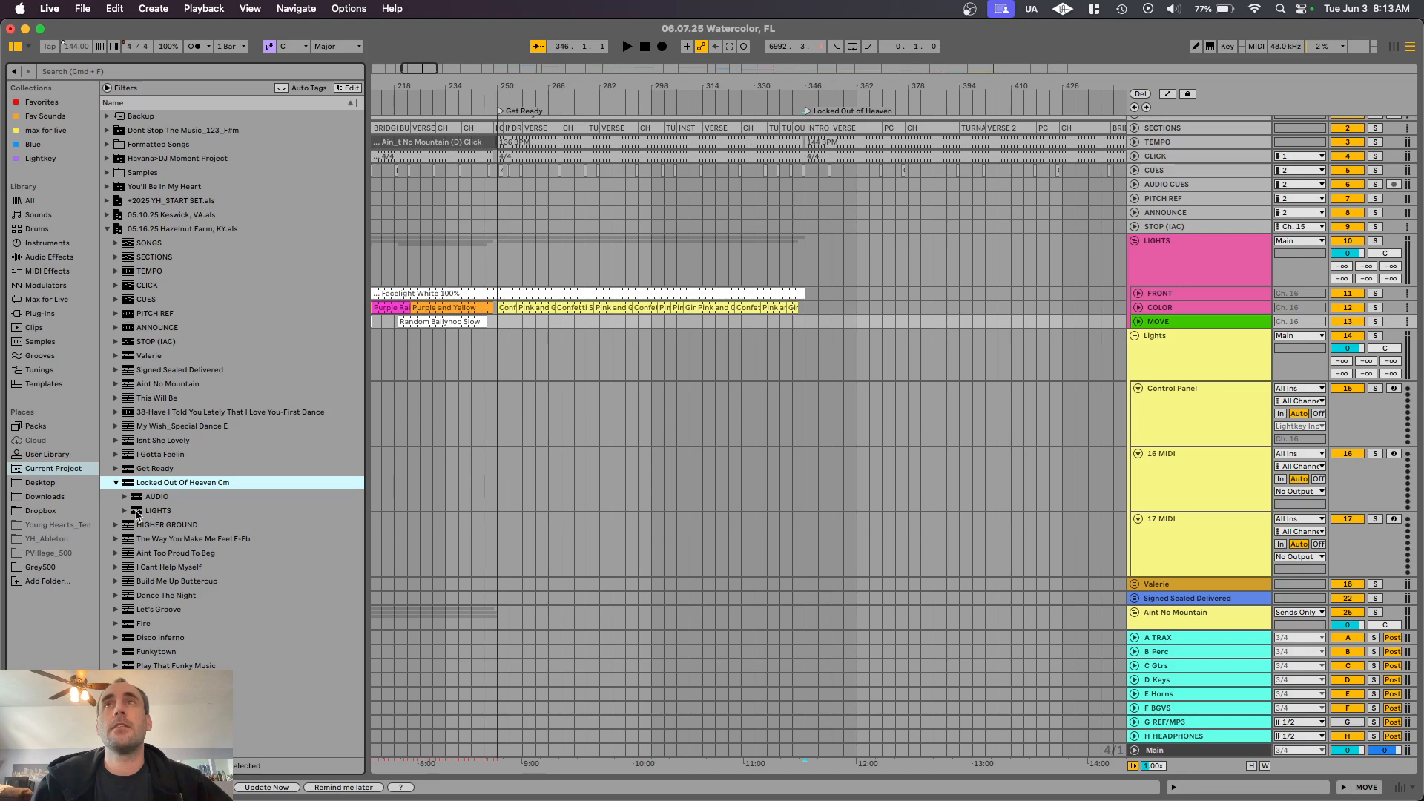
left_click(1163, 358)
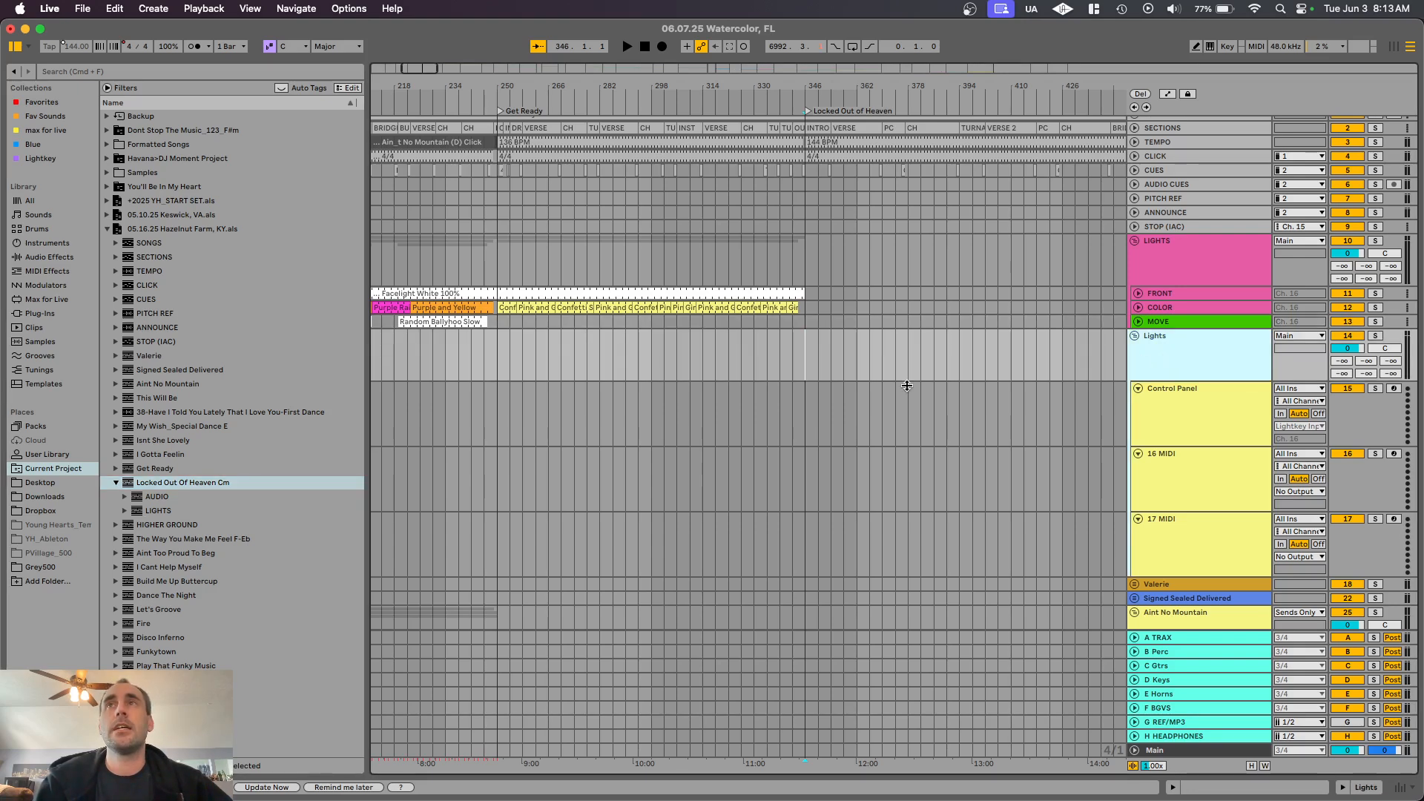
key("Delete")
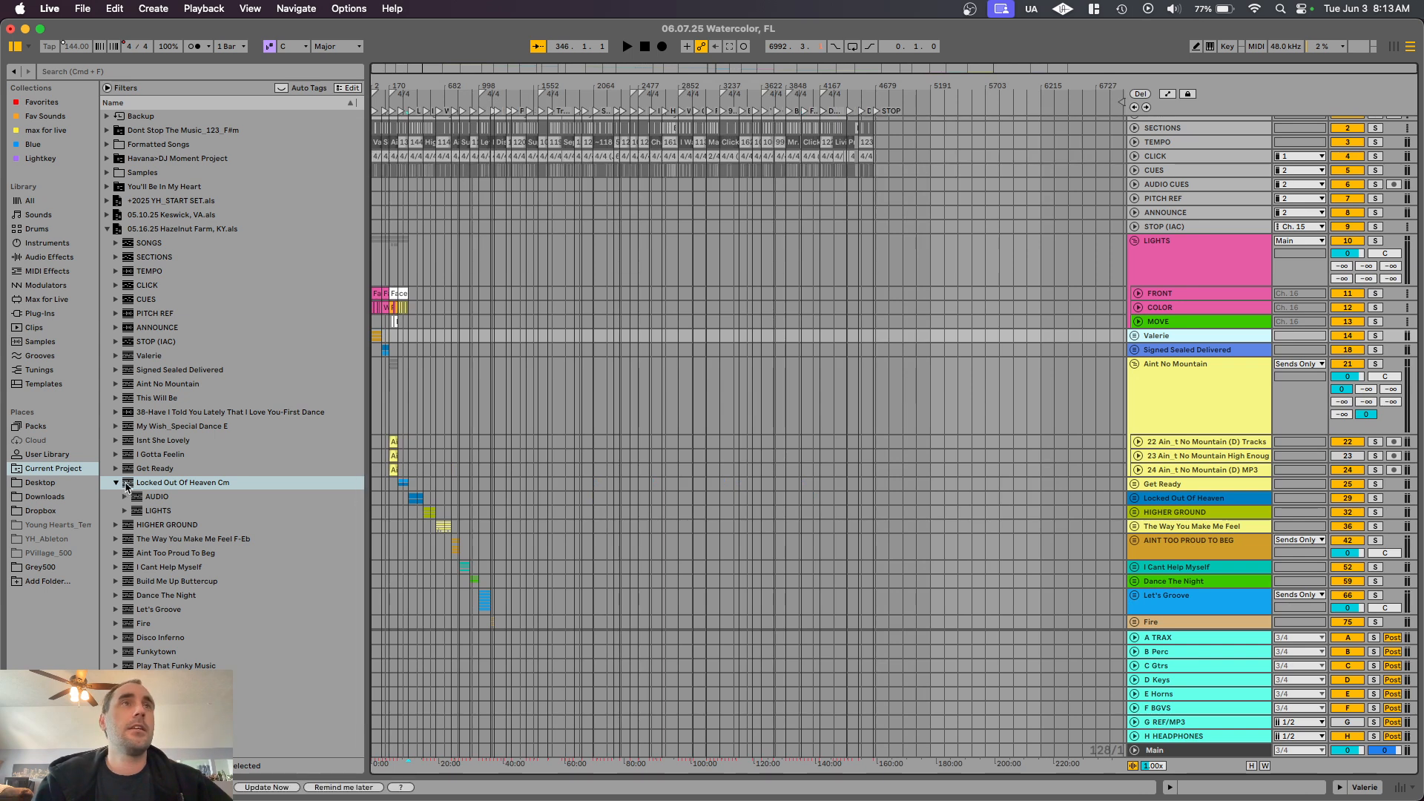
Step: Import Locked Out Of Heaven Cm's LIGHTS group below the pink group's MOVE track and locate its clips on the timeline
left_click(165, 511)
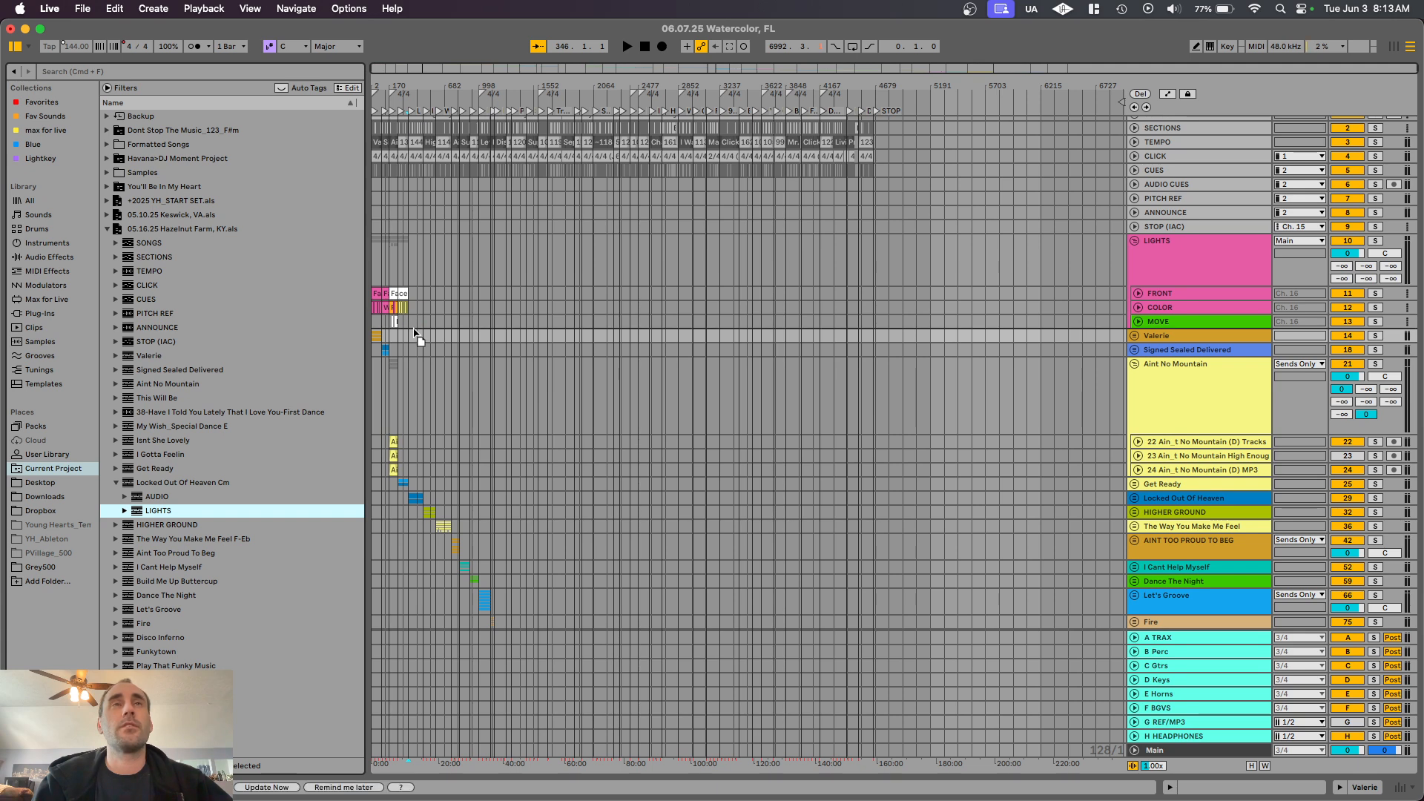
left_click_drag(413, 329, 413, 329)
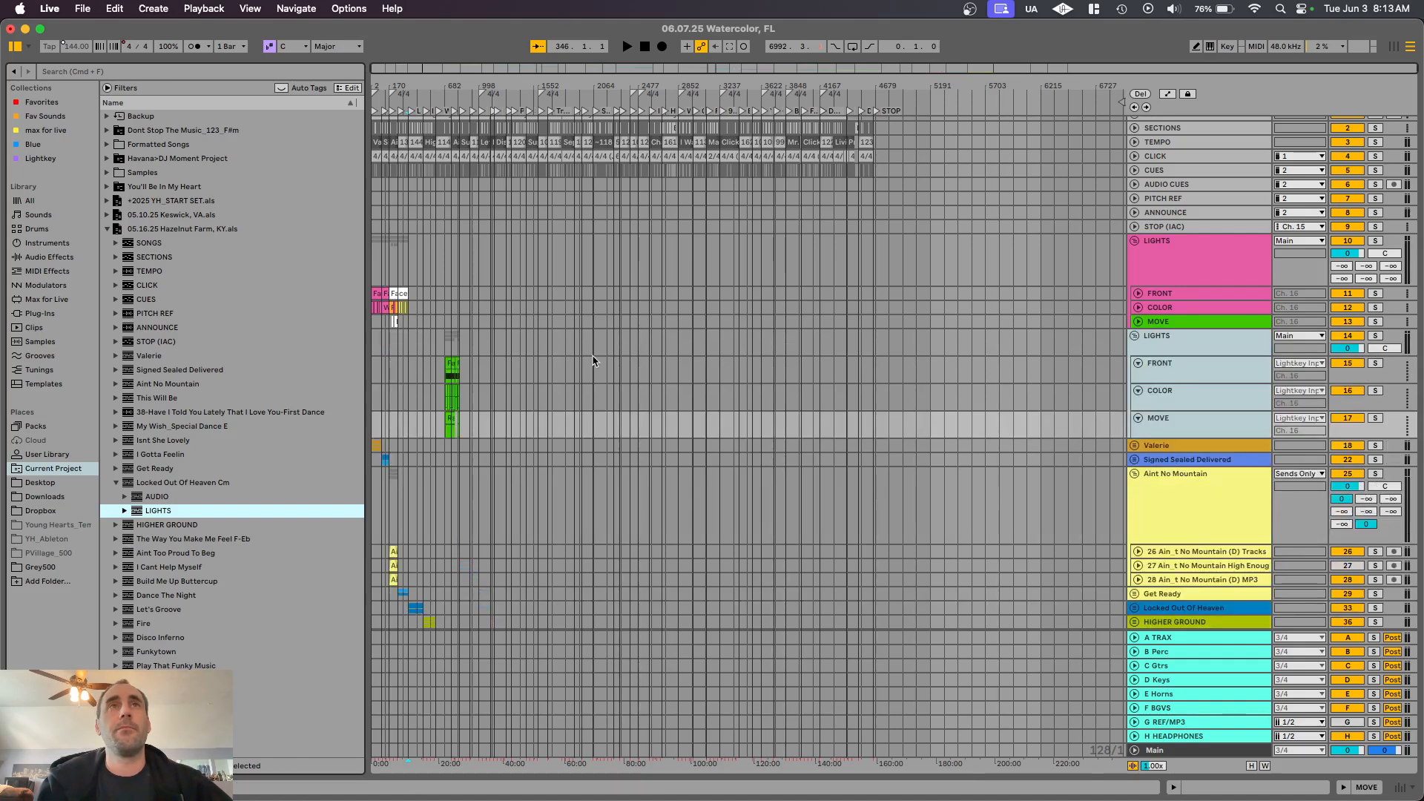
scroll(405, 365, "up", 5)
left_click_drag(490, 350, 676, 350)
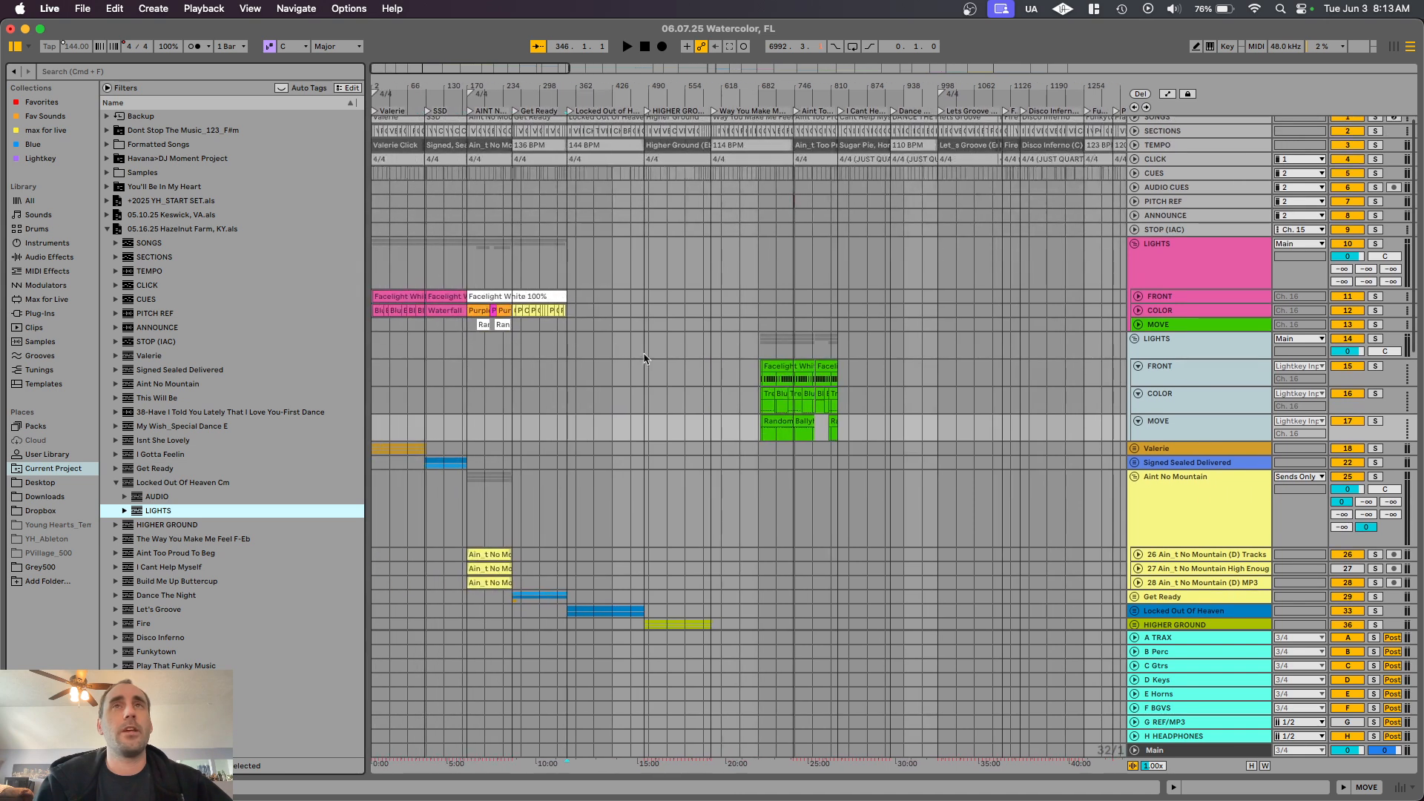
scroll(771, 359, "up", 5)
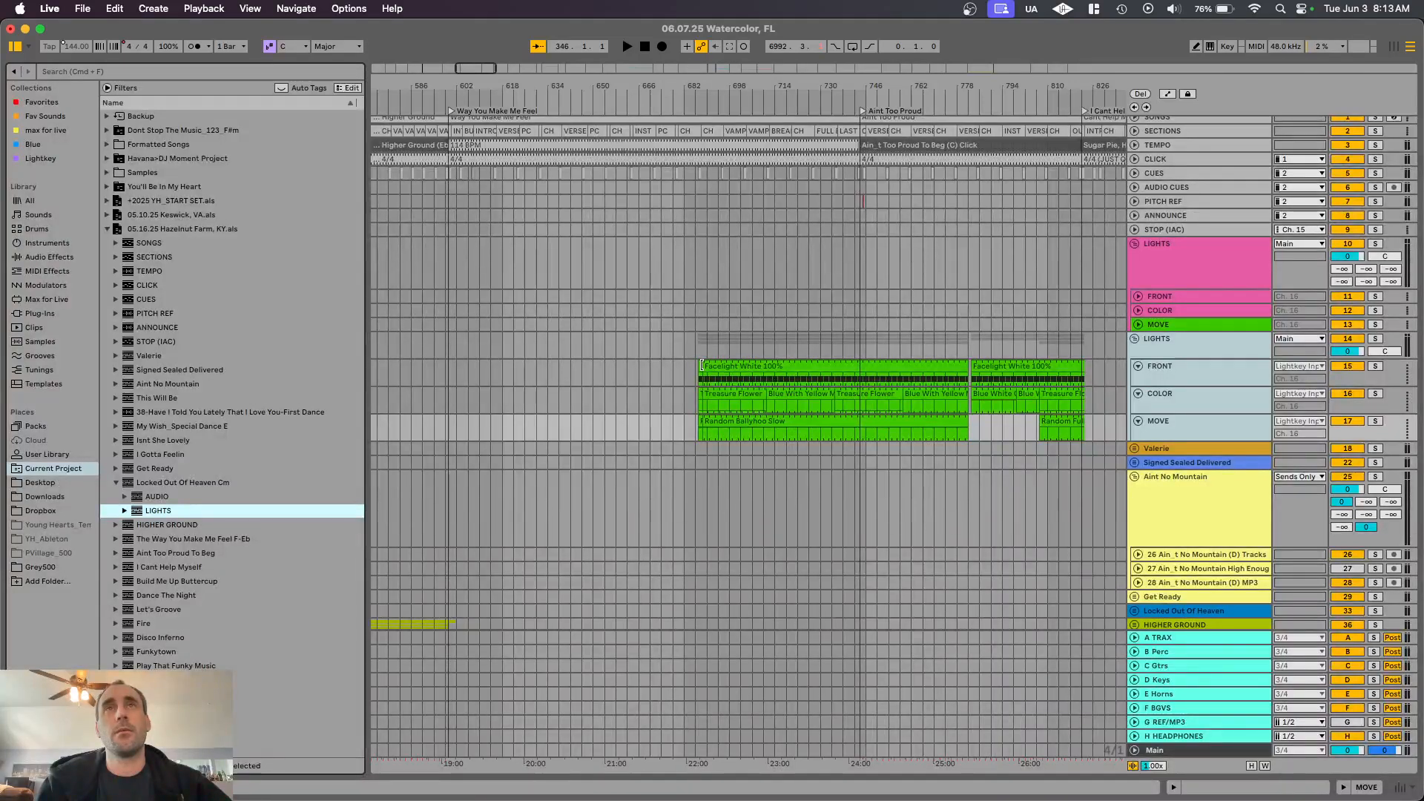
Step: Move all clips of the green FRONT, COLOR and MOVE tracks onto the pink group's matching tracks, near Locked Out of Heaven's start
left_click(699, 365)
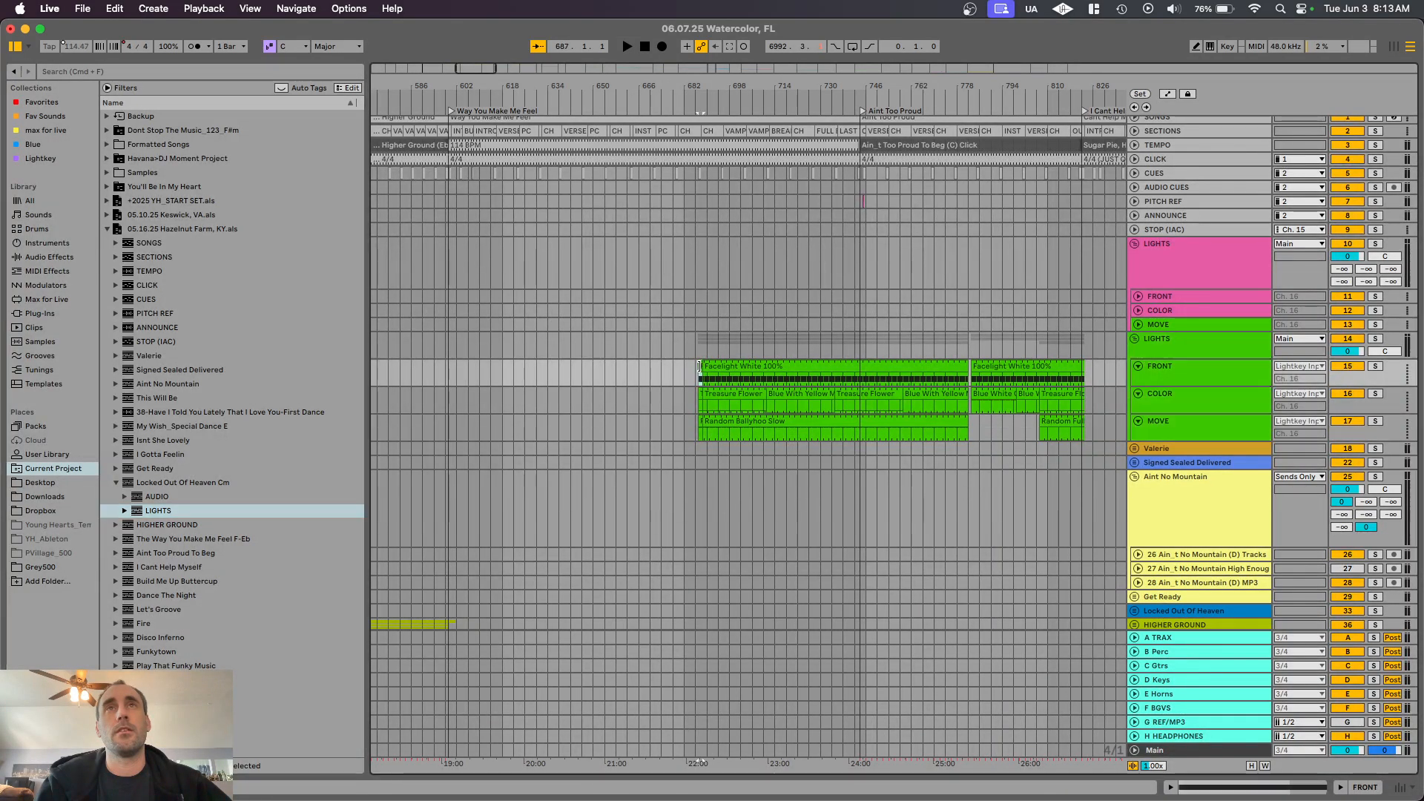
scroll(1086, 447, "up", 4)
left_click(1101, 438, "shift")
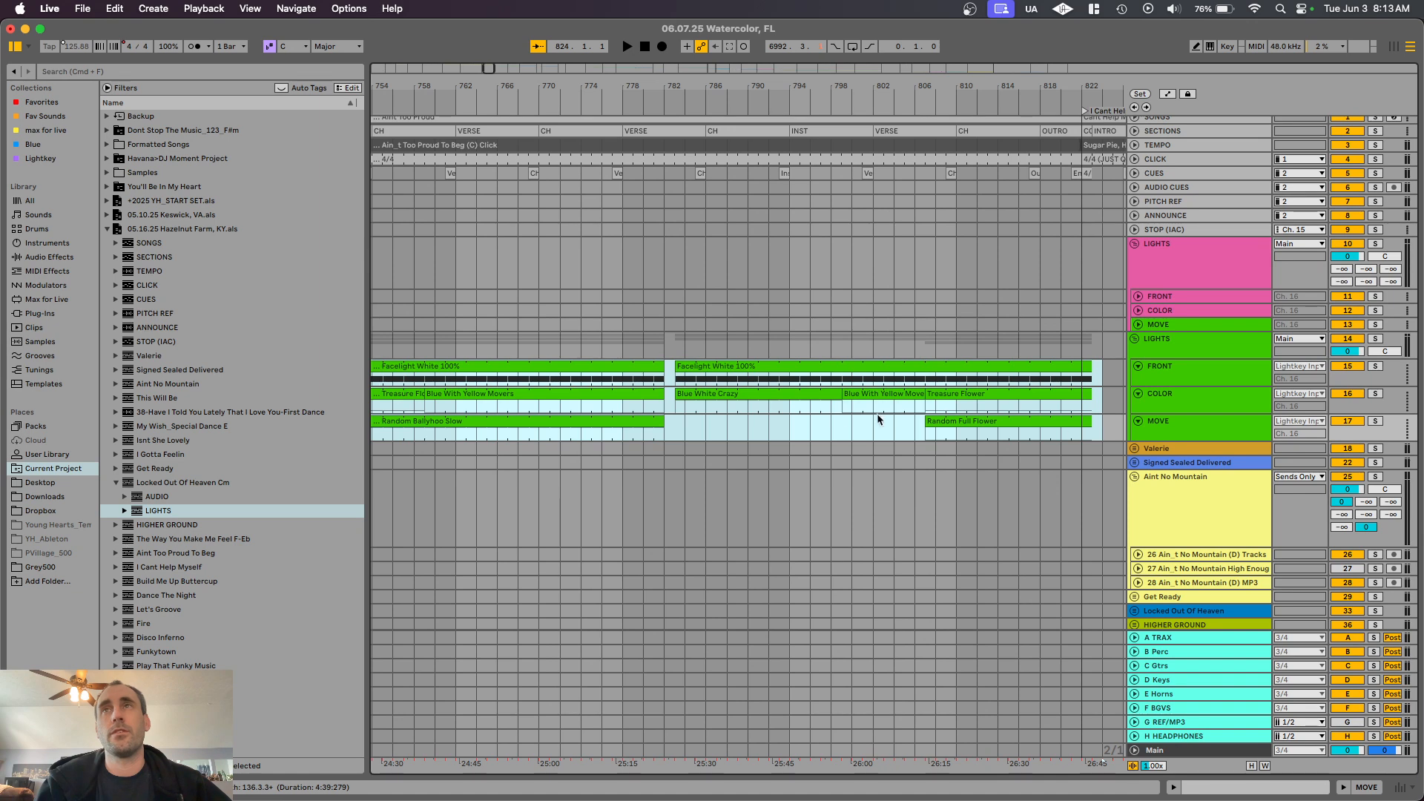
scroll(878, 419, "down", 8)
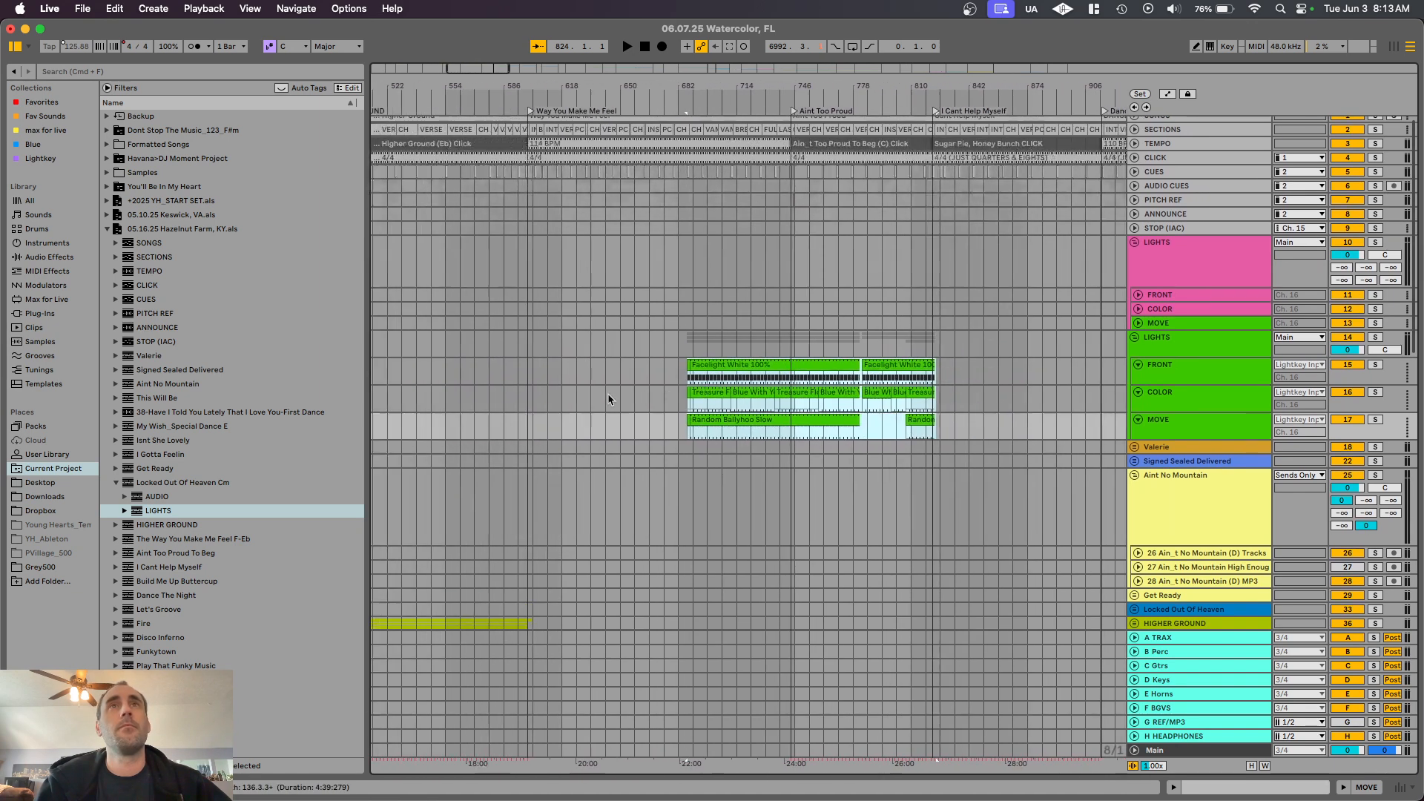
scroll(668, 399, "down", 4)
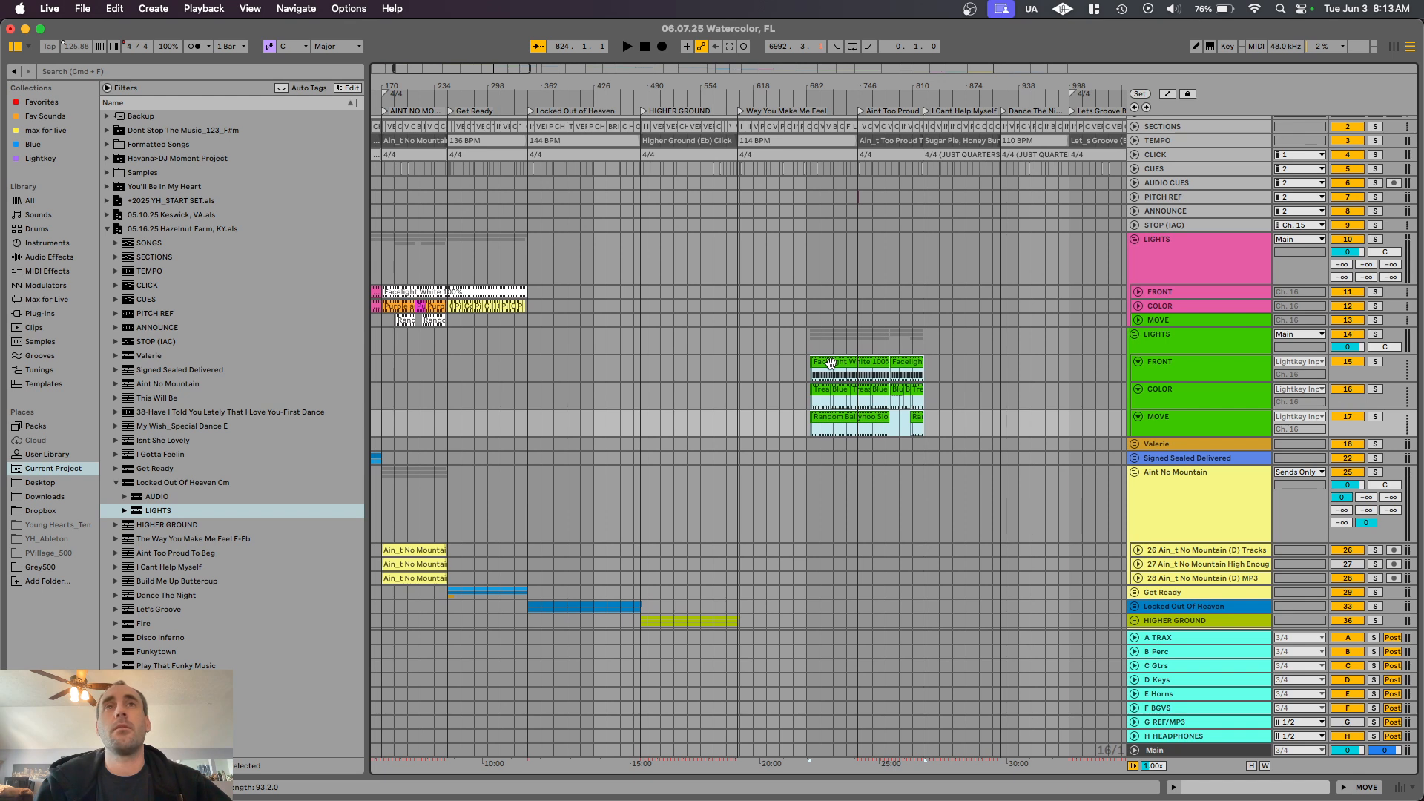
left_click_drag(830, 362, 551, 289)
Step: Shift Locked Out of Heaven's lighting clips on all three tracks to start at bar 346, aligned with the song
scroll(521, 296, "up", 10)
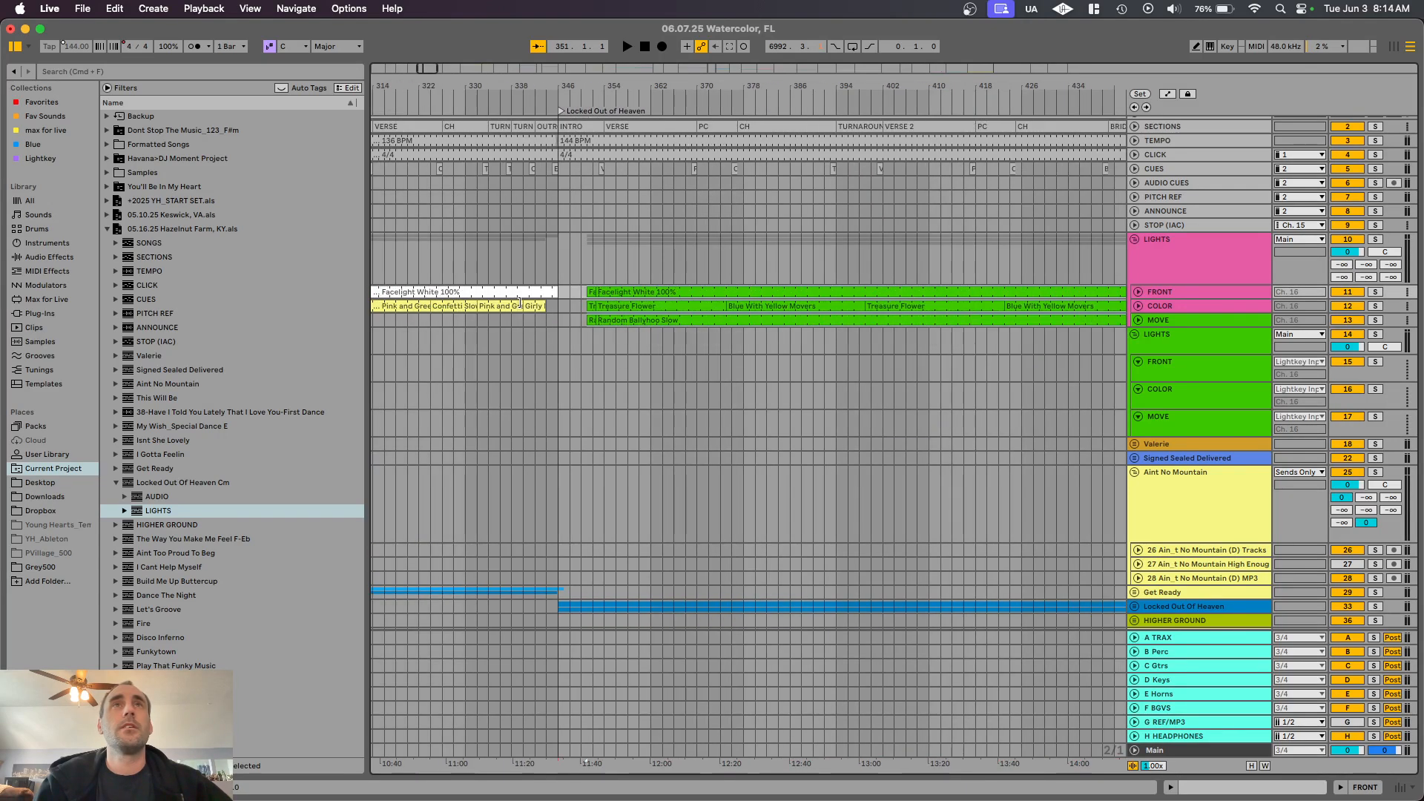
scroll(614, 291, "up", 5)
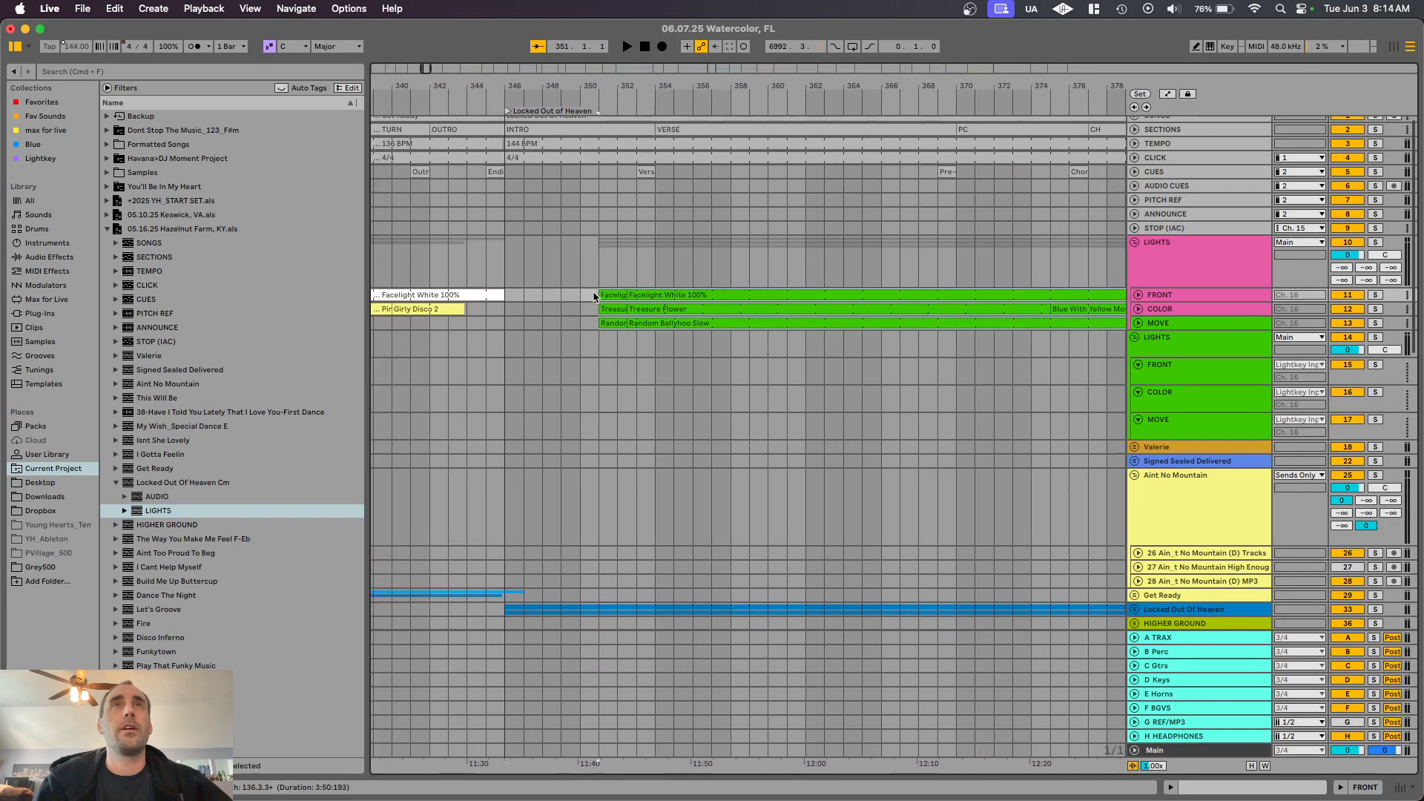
left_click_drag(614, 290, 528, 289)
scroll(549, 359, "down", 10)
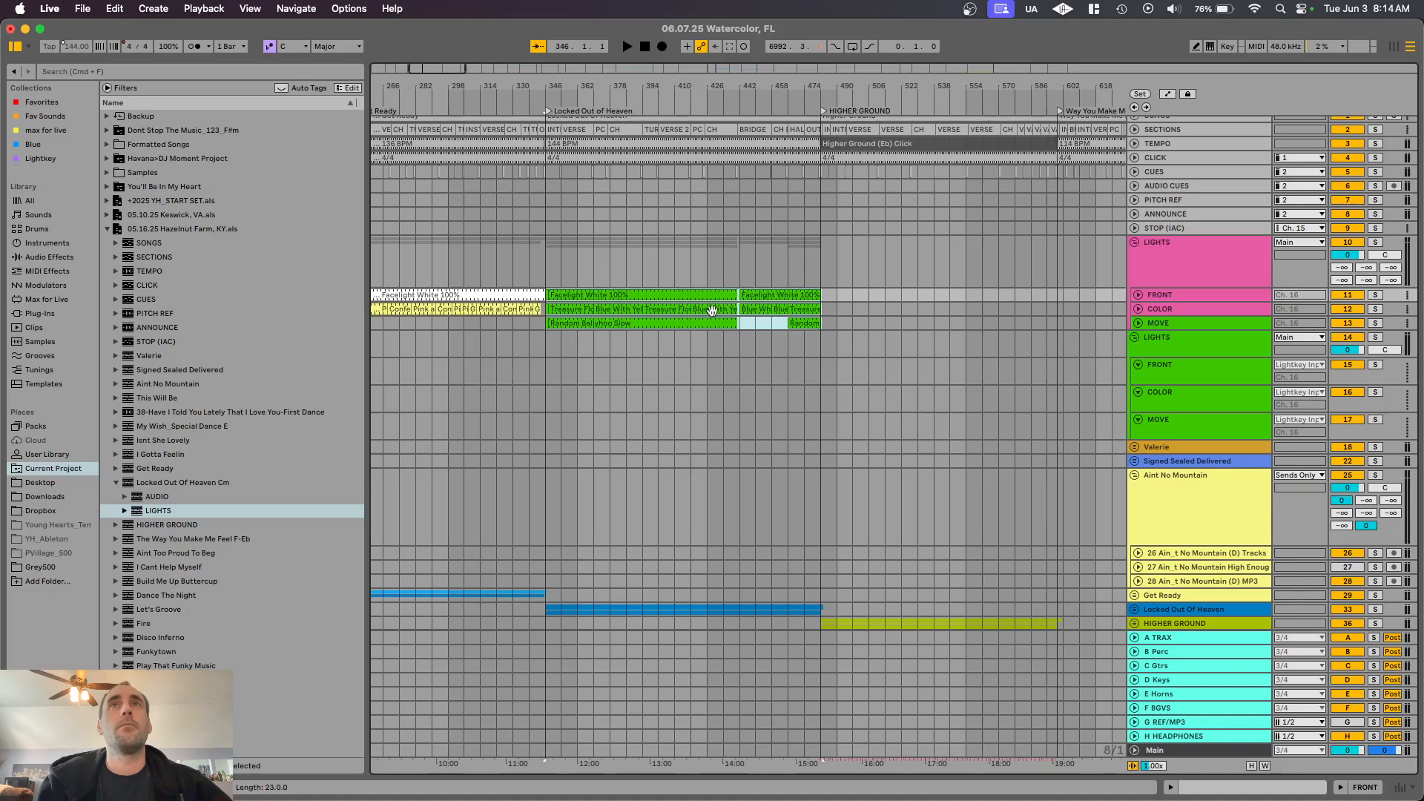
Step: Play the arrangement around Locked Out of Heaven's bridge to check the gap between the lighting clips
scroll(712, 310, "up", 8)
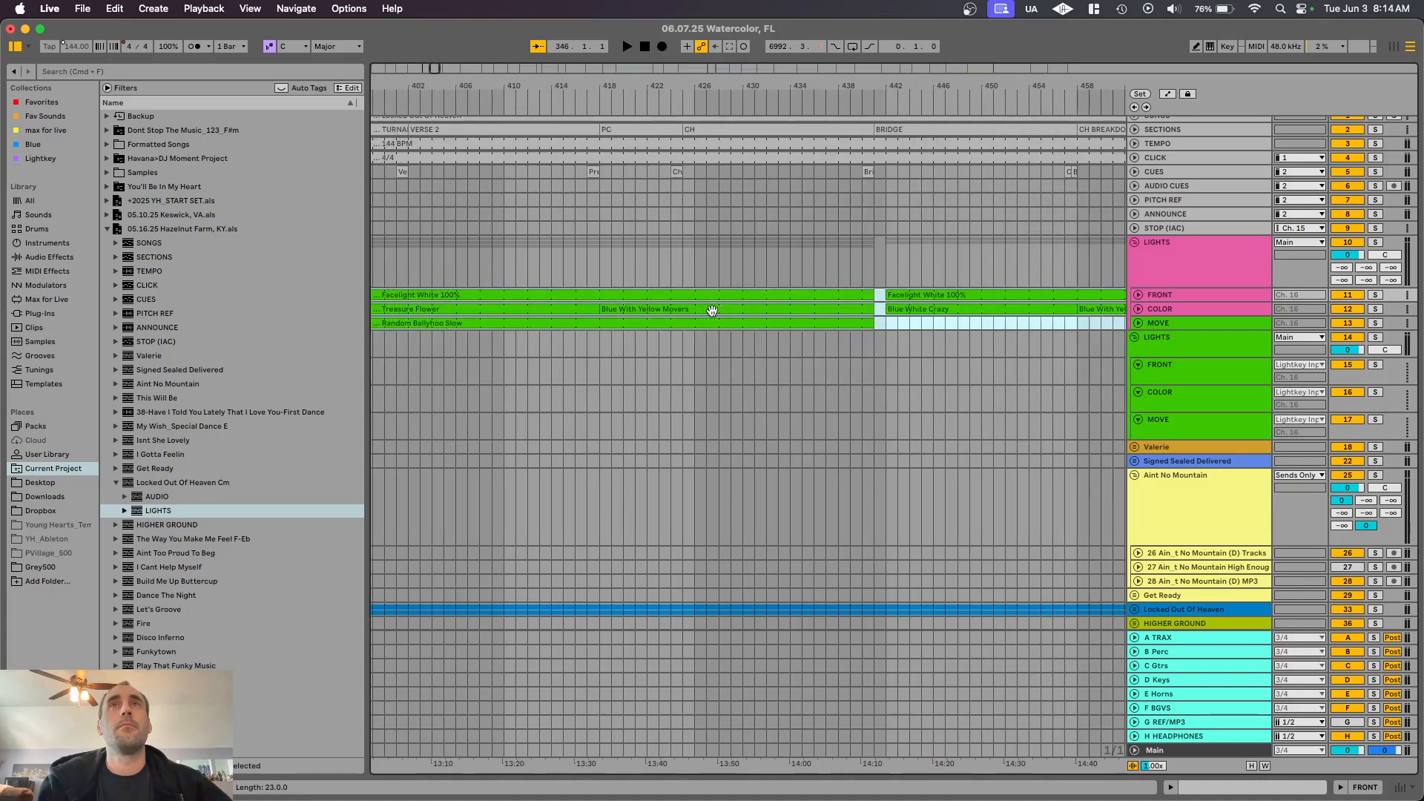
left_click(871, 340)
key("space")
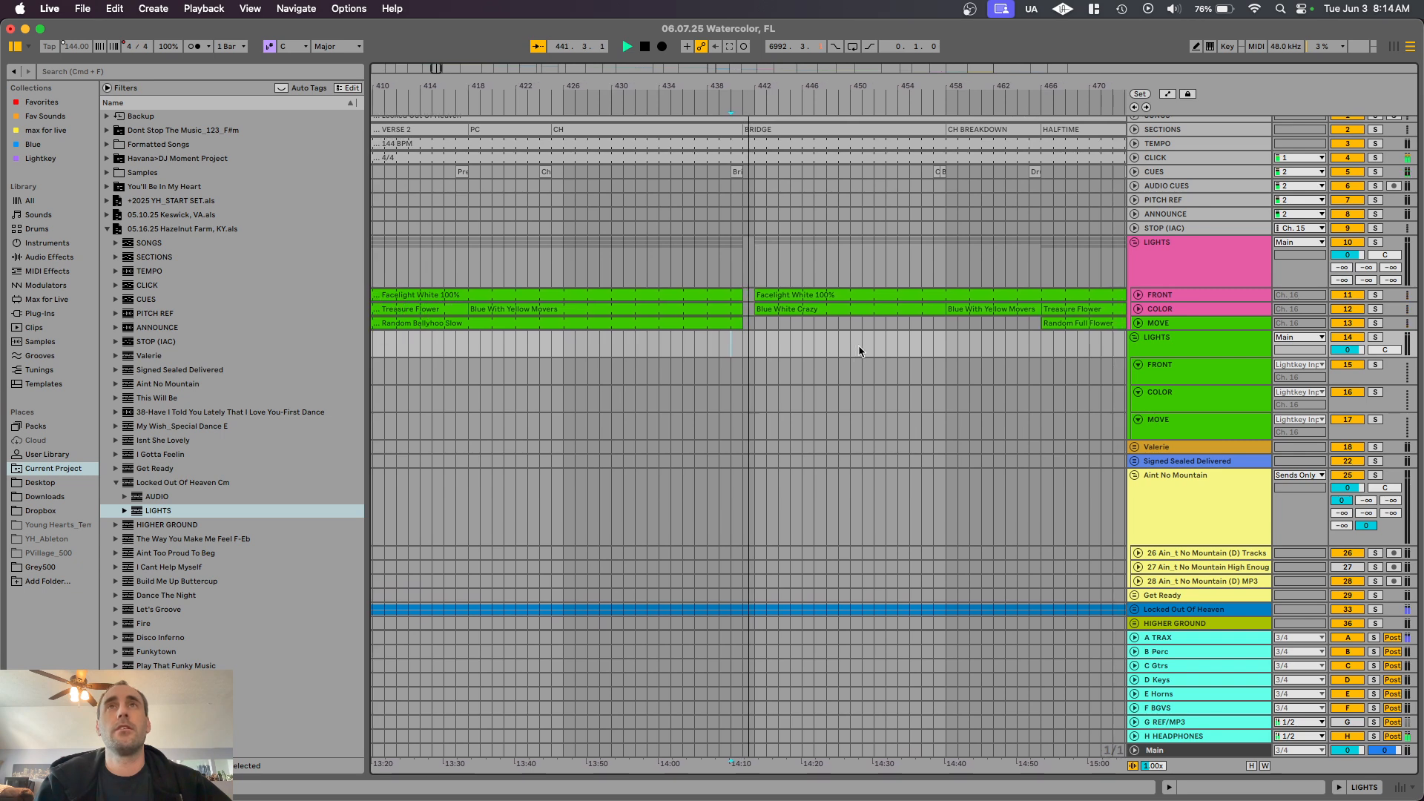
key("space")
scroll(860, 351, "down", 5)
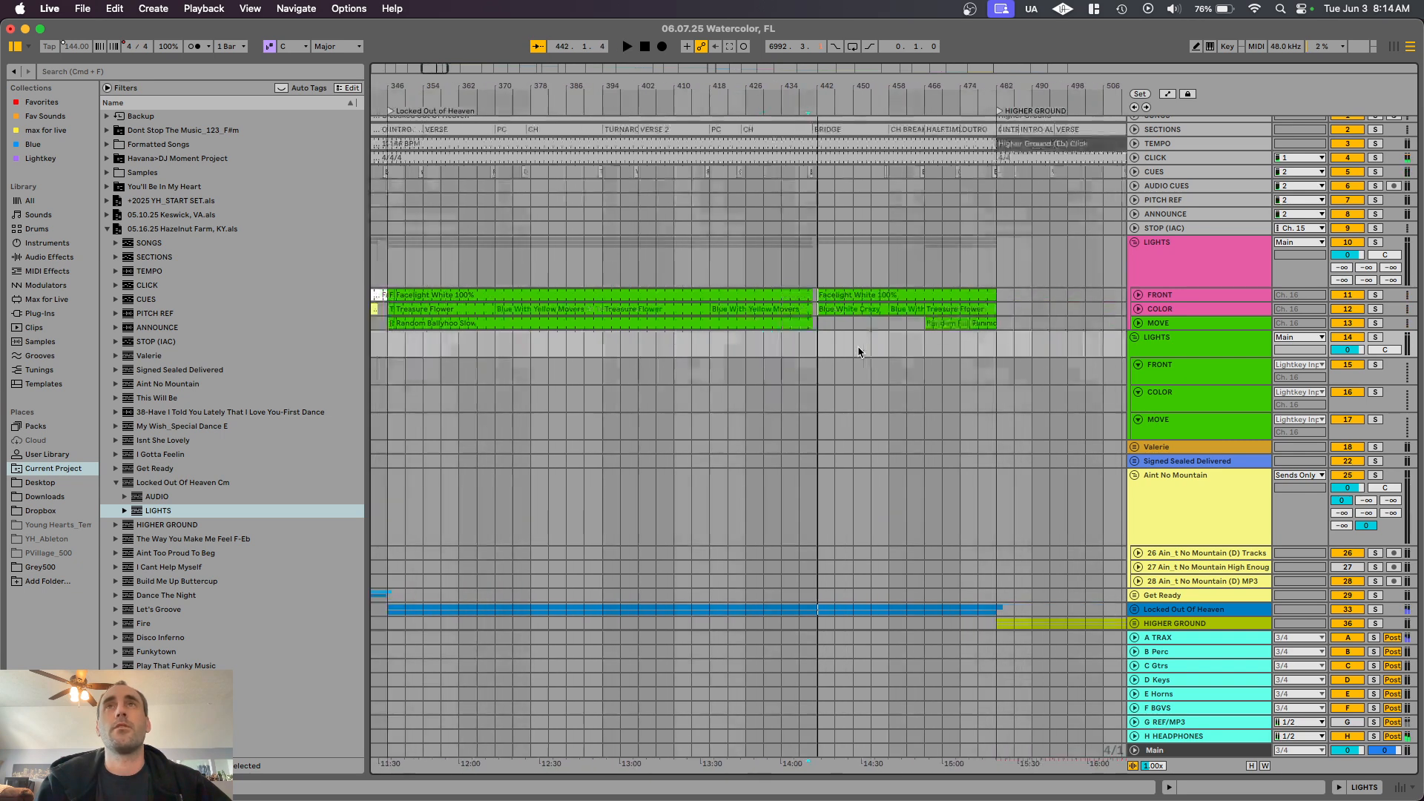
Step: Delete the emptied green LIGHTS group and fold the Aint No Mountain group
scroll(859, 352, "right", 4)
left_click(1161, 343)
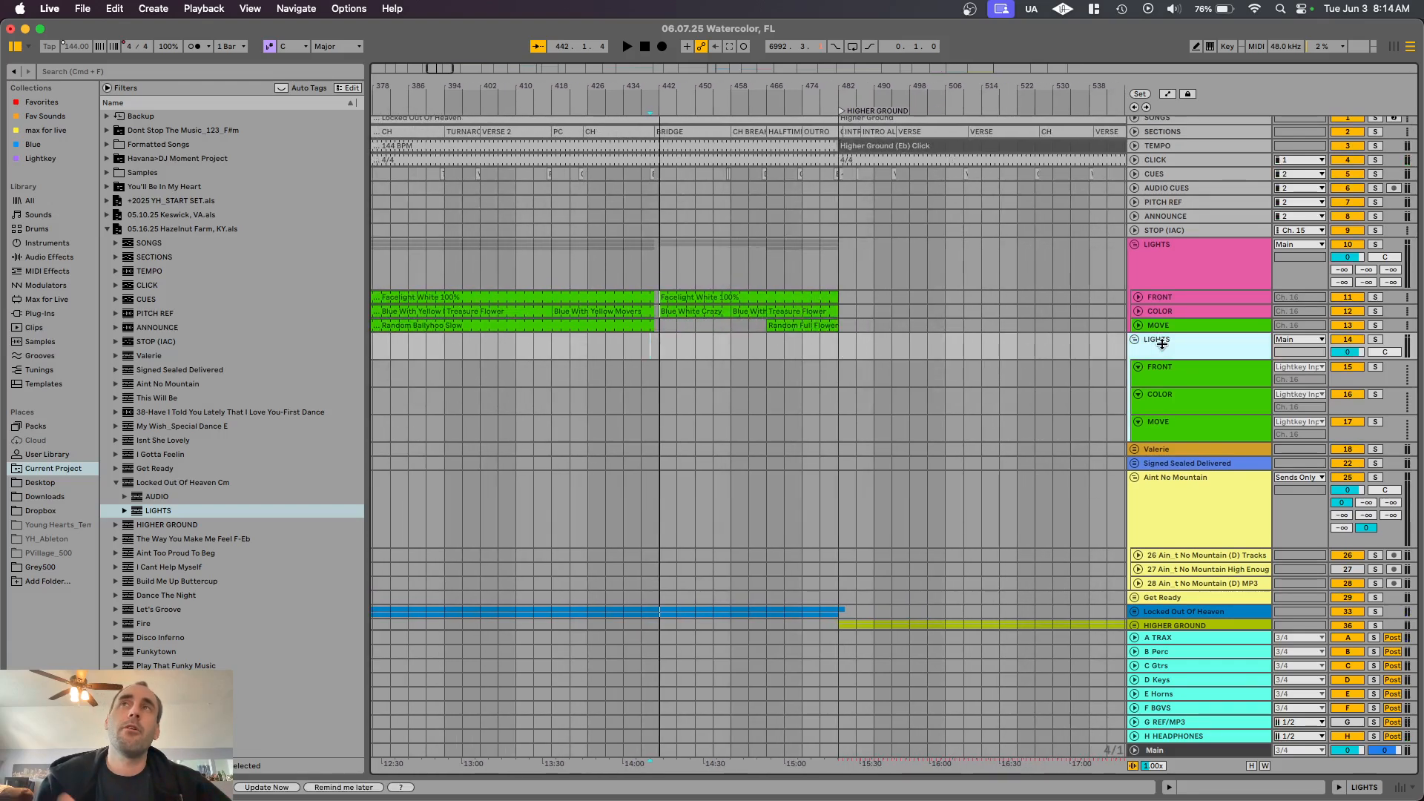
key("BackSpace")
left_click(1134, 367)
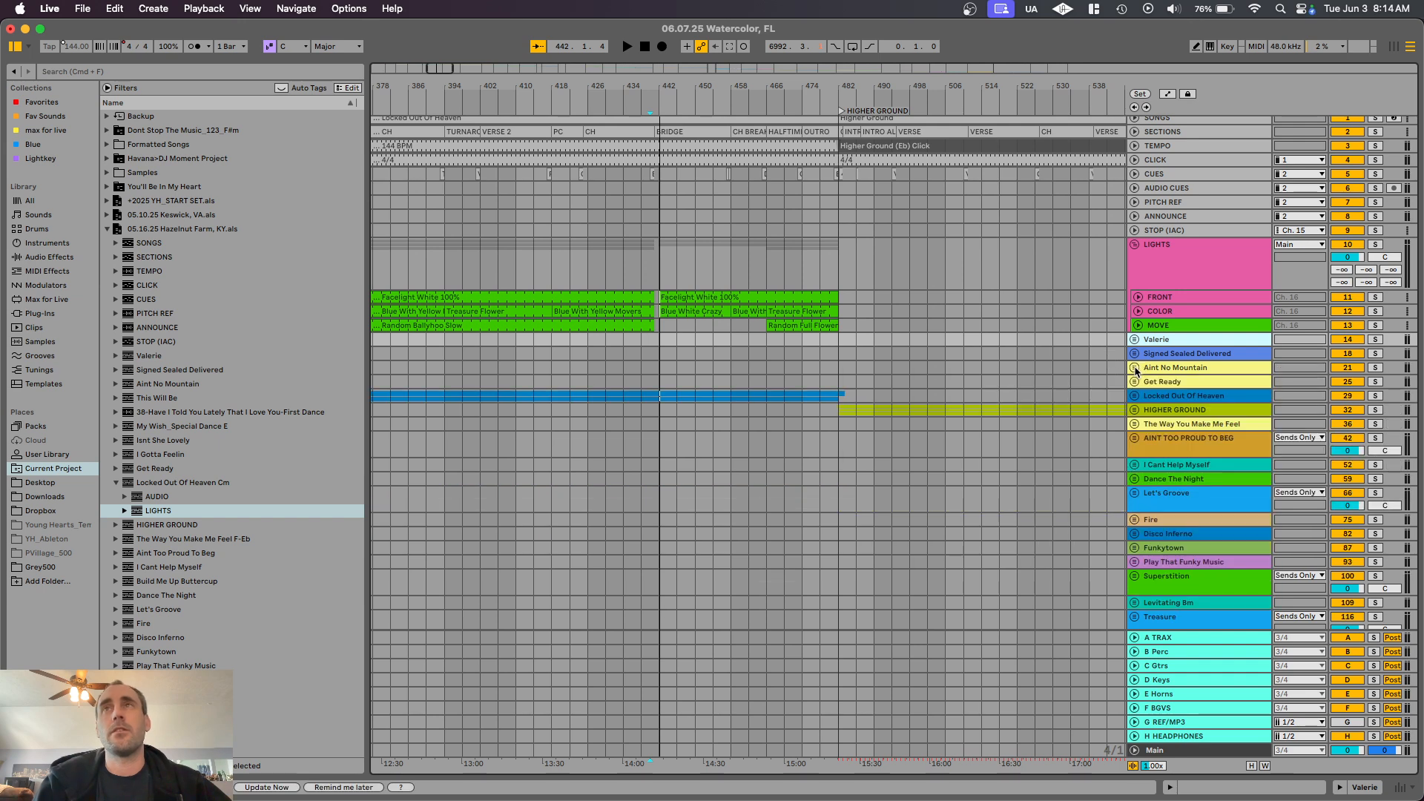
Step: Set the insert point at bar 482 and select HIGHER GROUND's Control Panel and 78-MIDI tracks in the 05.16.25 Hazelnut Farm, KY set
left_click(838, 350)
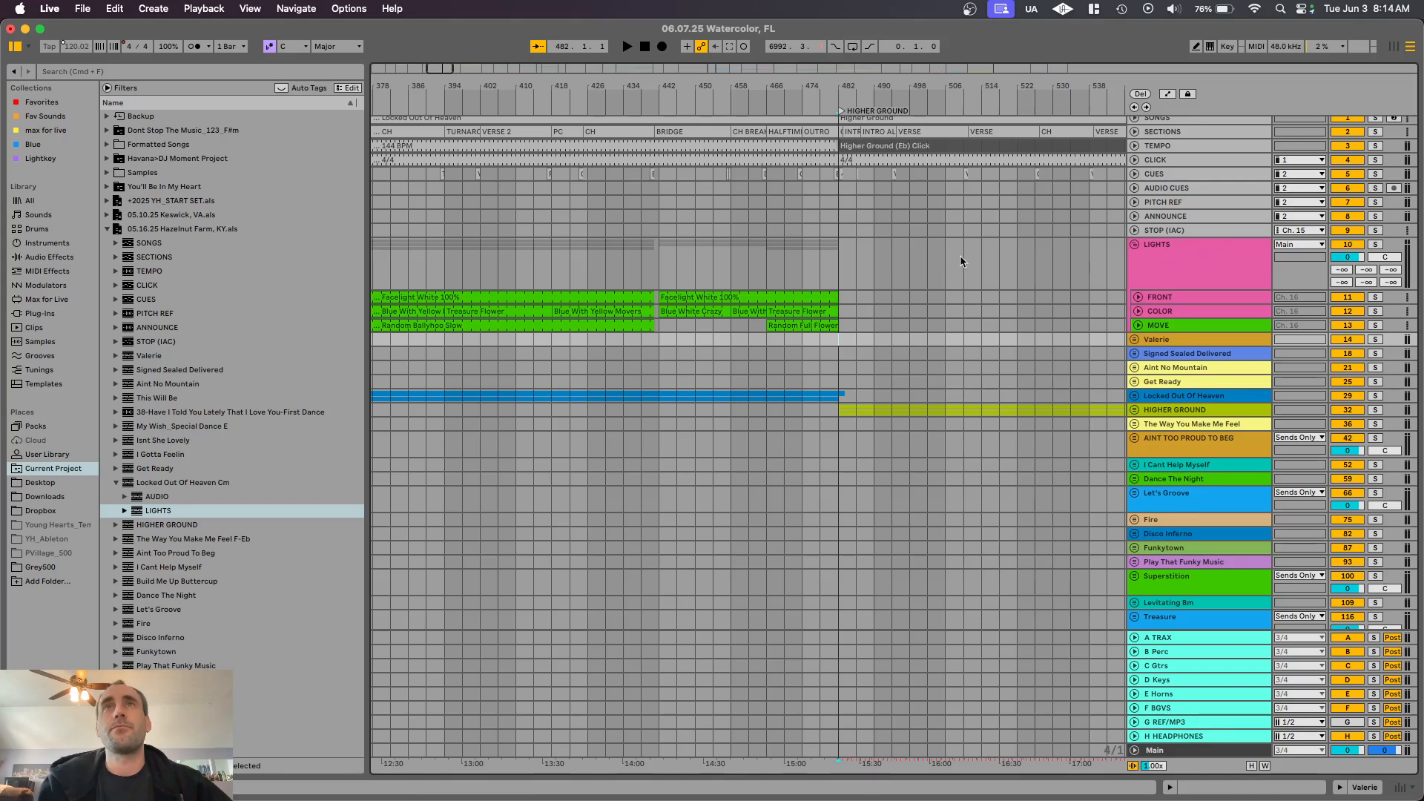
left_click(116, 484)
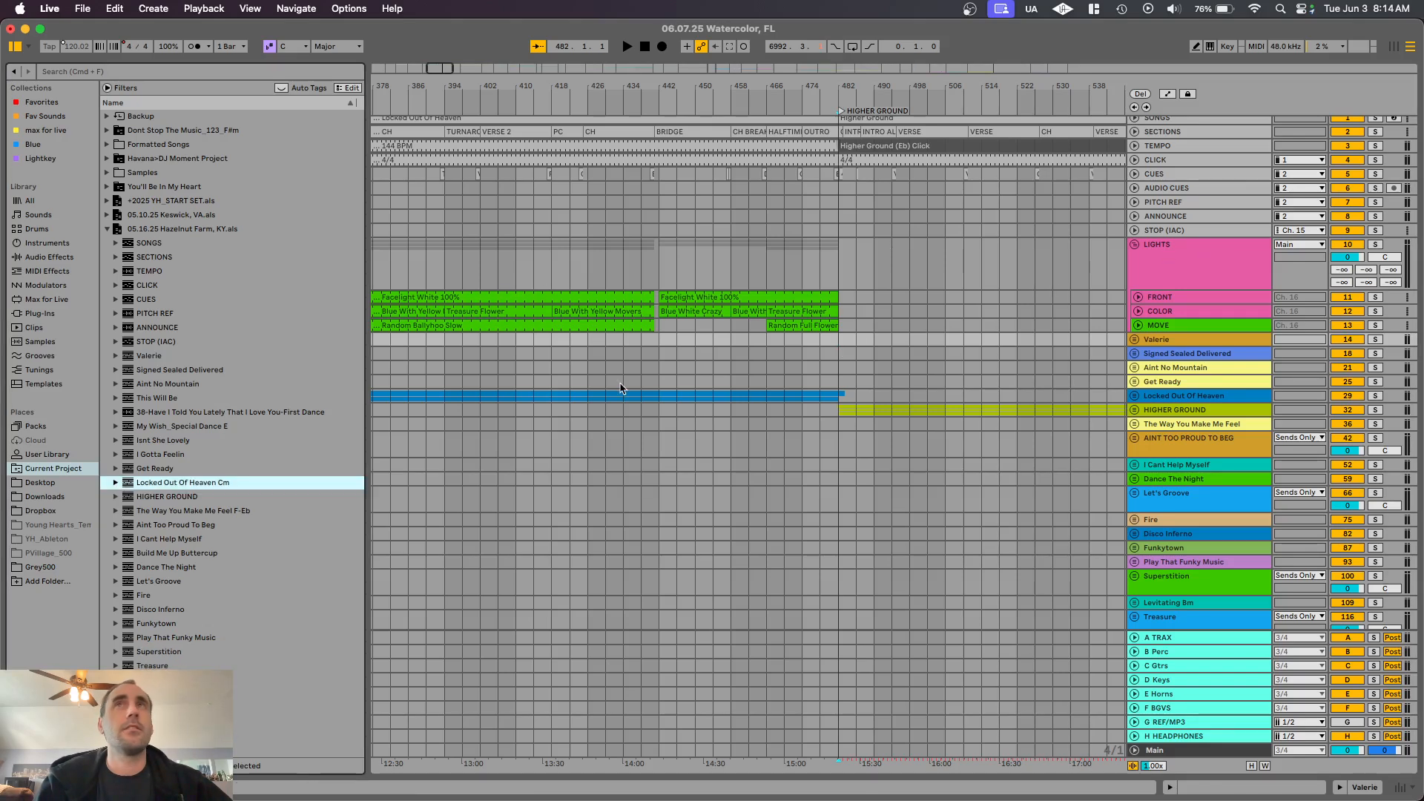
left_click(115, 496)
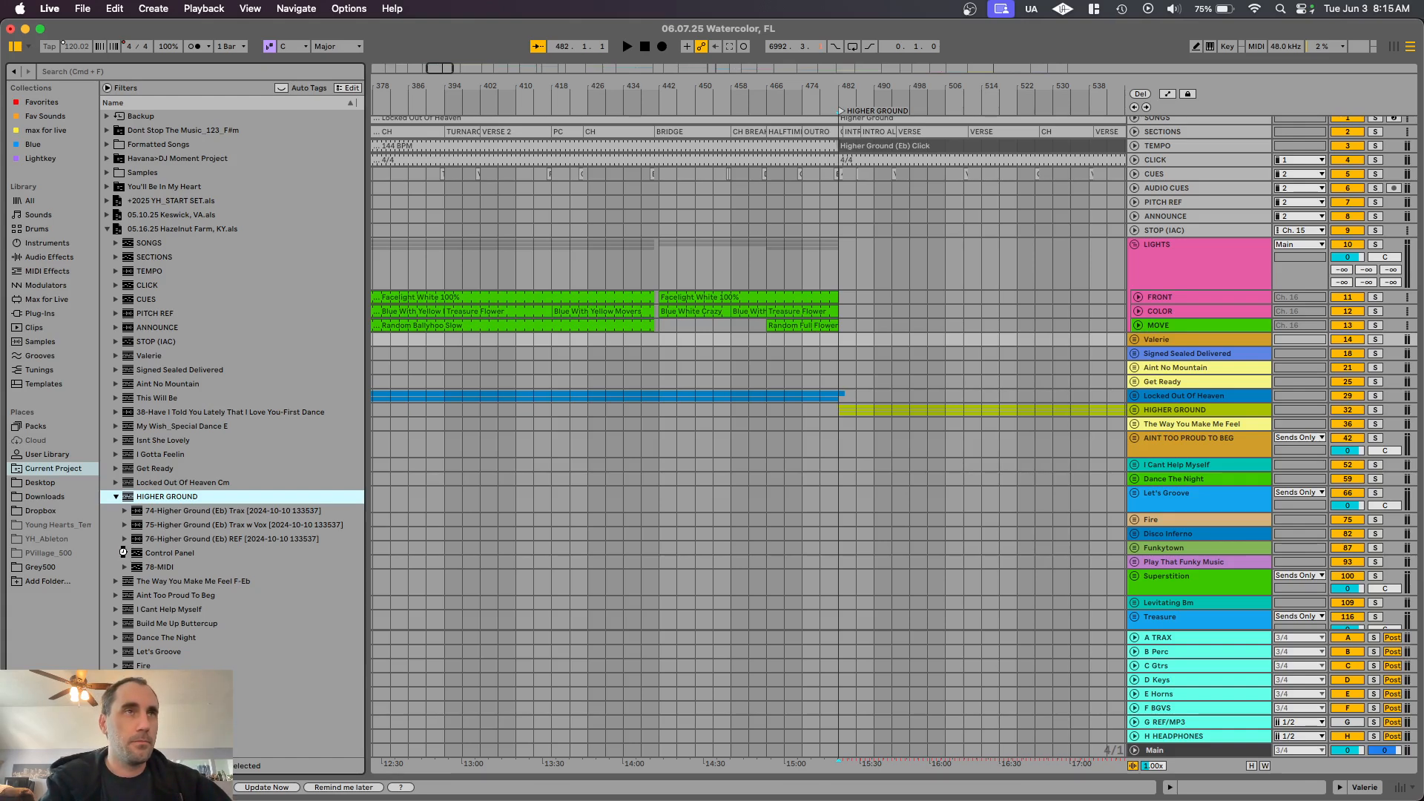
left_click(126, 554)
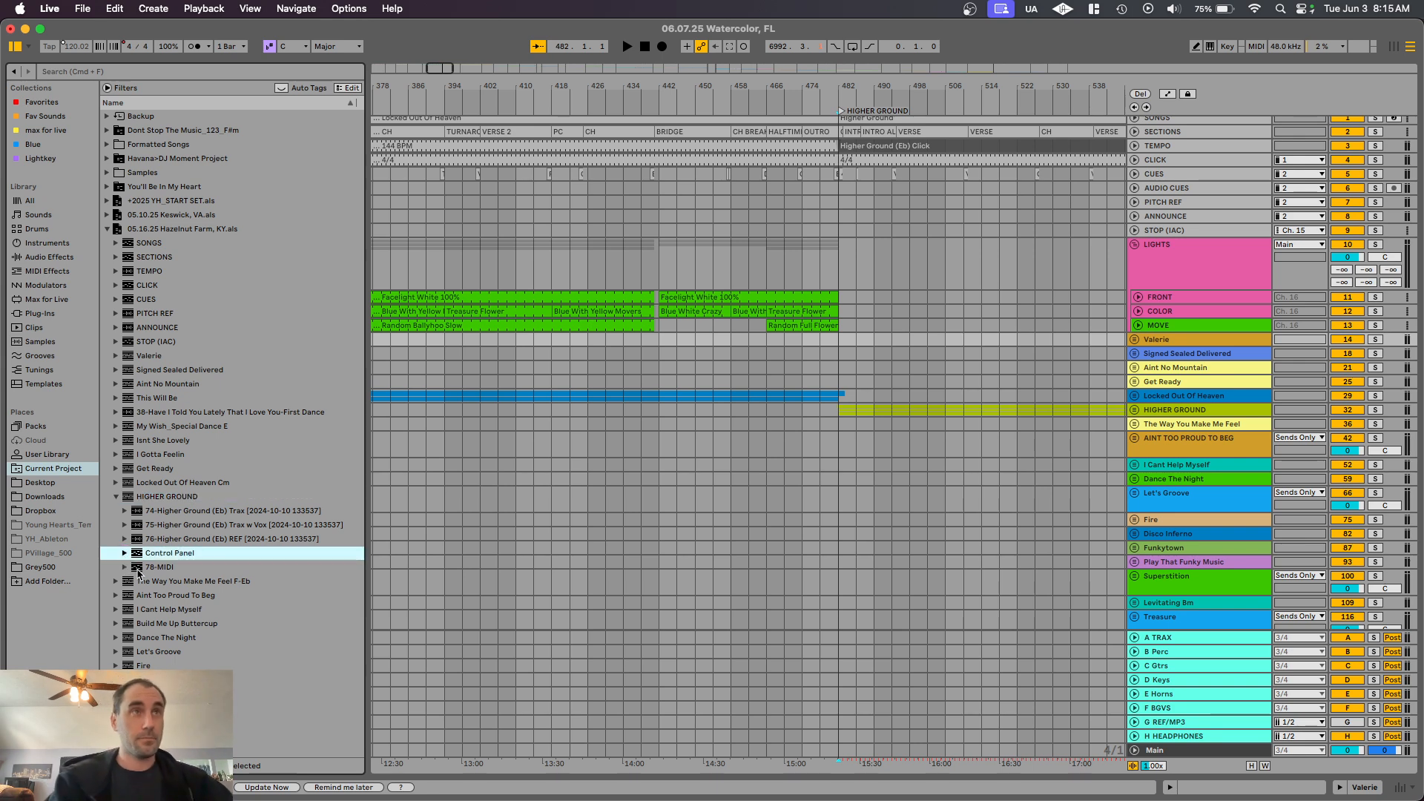
left_click(138, 568, "shift")
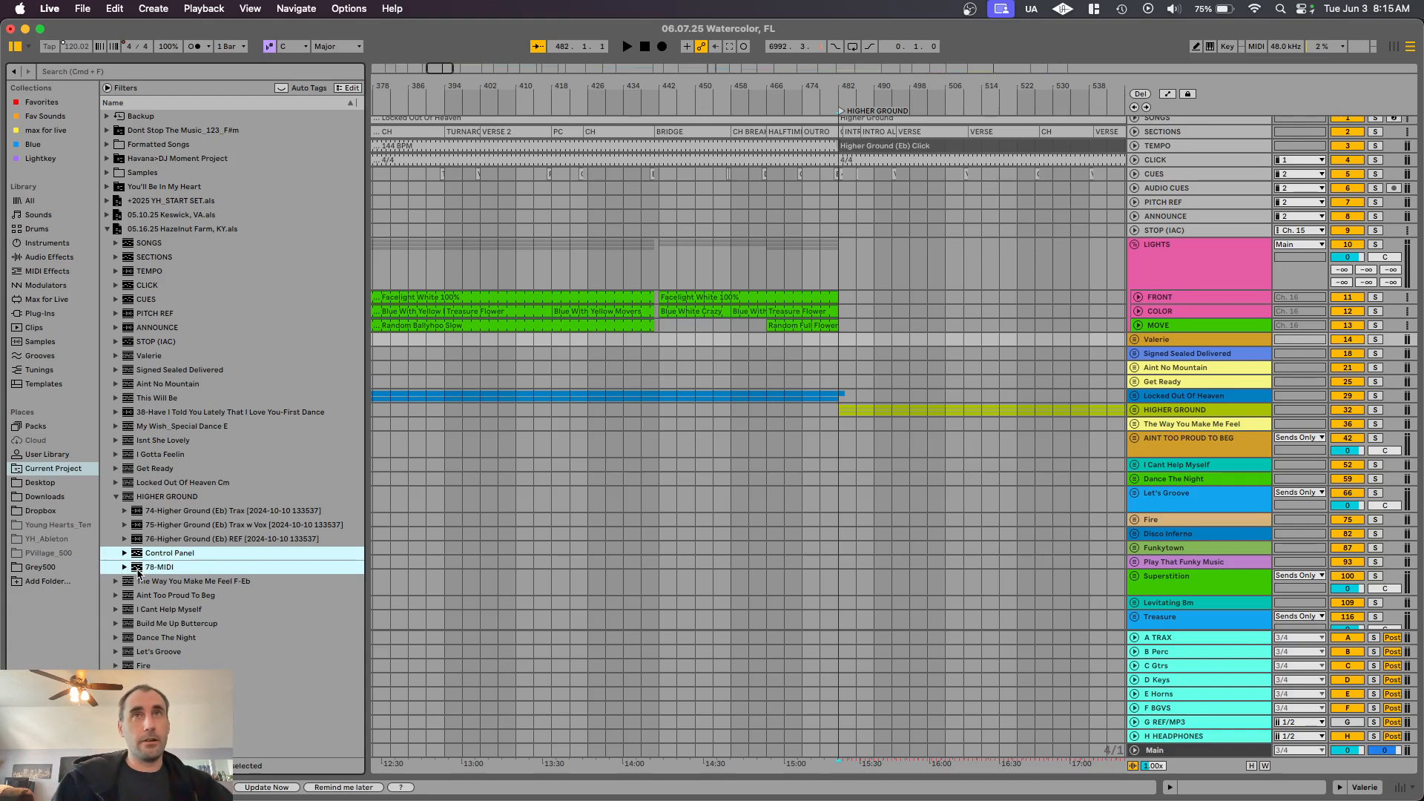
Step: Unfold the HIGHER GROUND and The Way You Make Me Feel groups and examine which lighting clips they contain
left_click(1134, 410)
scroll(880, 425, "down", 2)
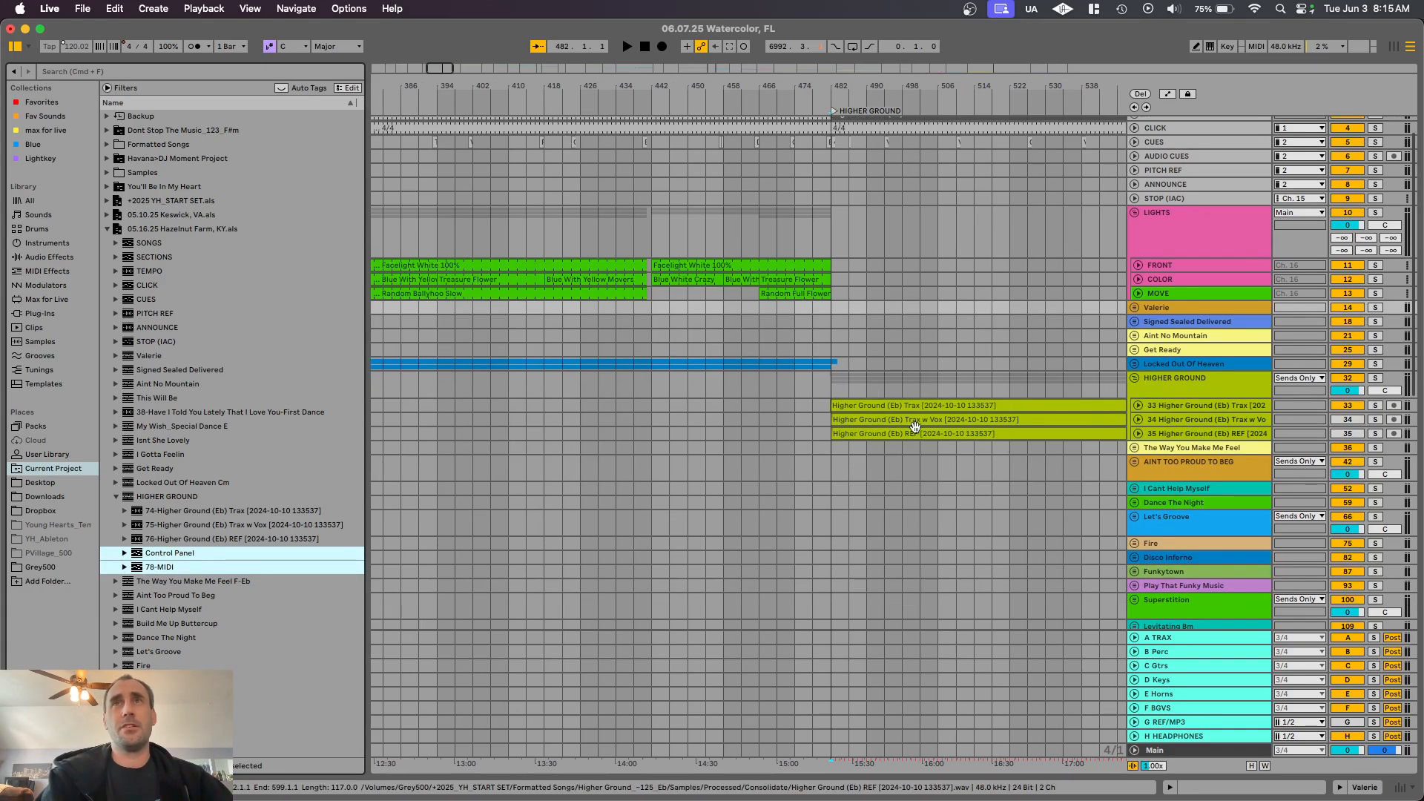
scroll(880, 424, "right", 5)
scroll(879, 424, "right", 6)
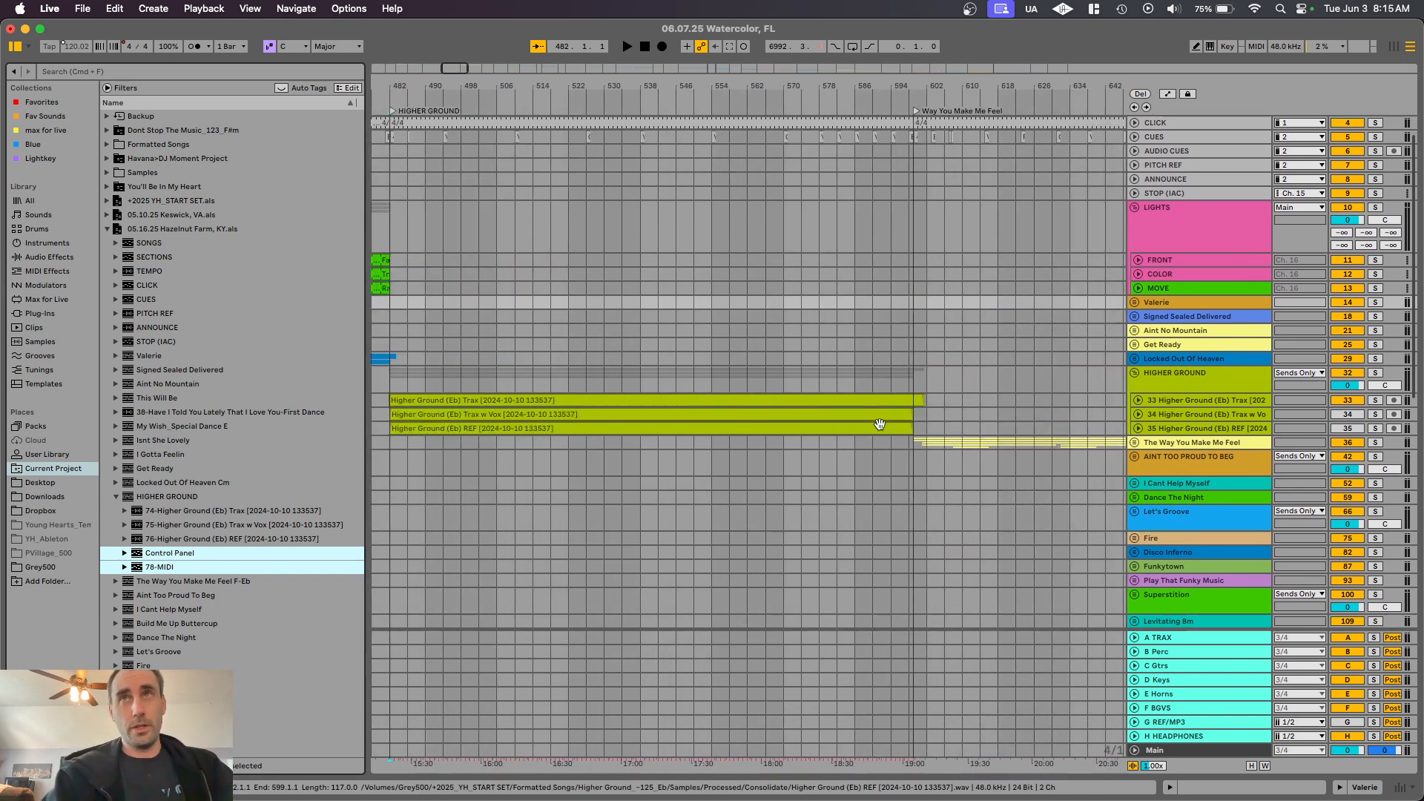
left_click(1135, 442)
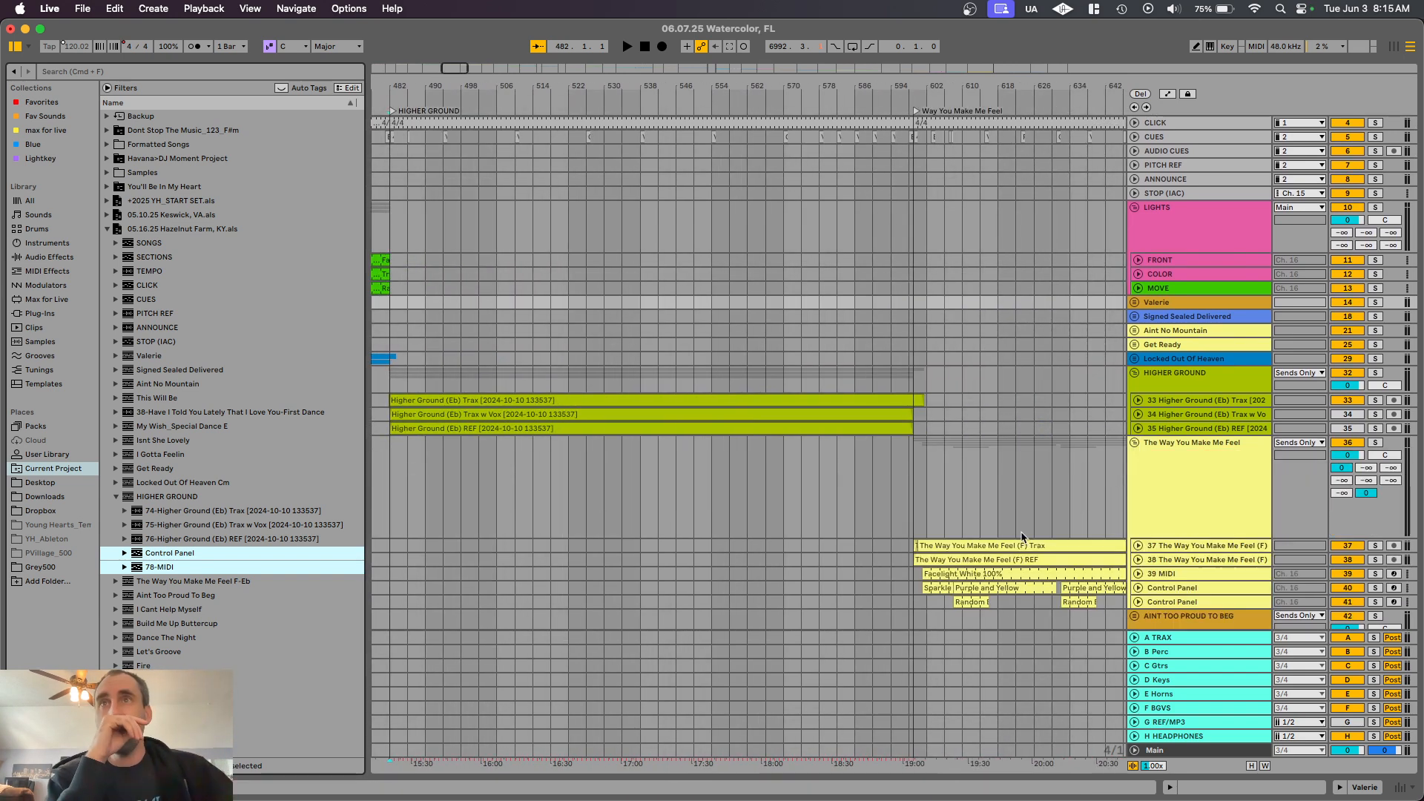
left_click(1123, 569)
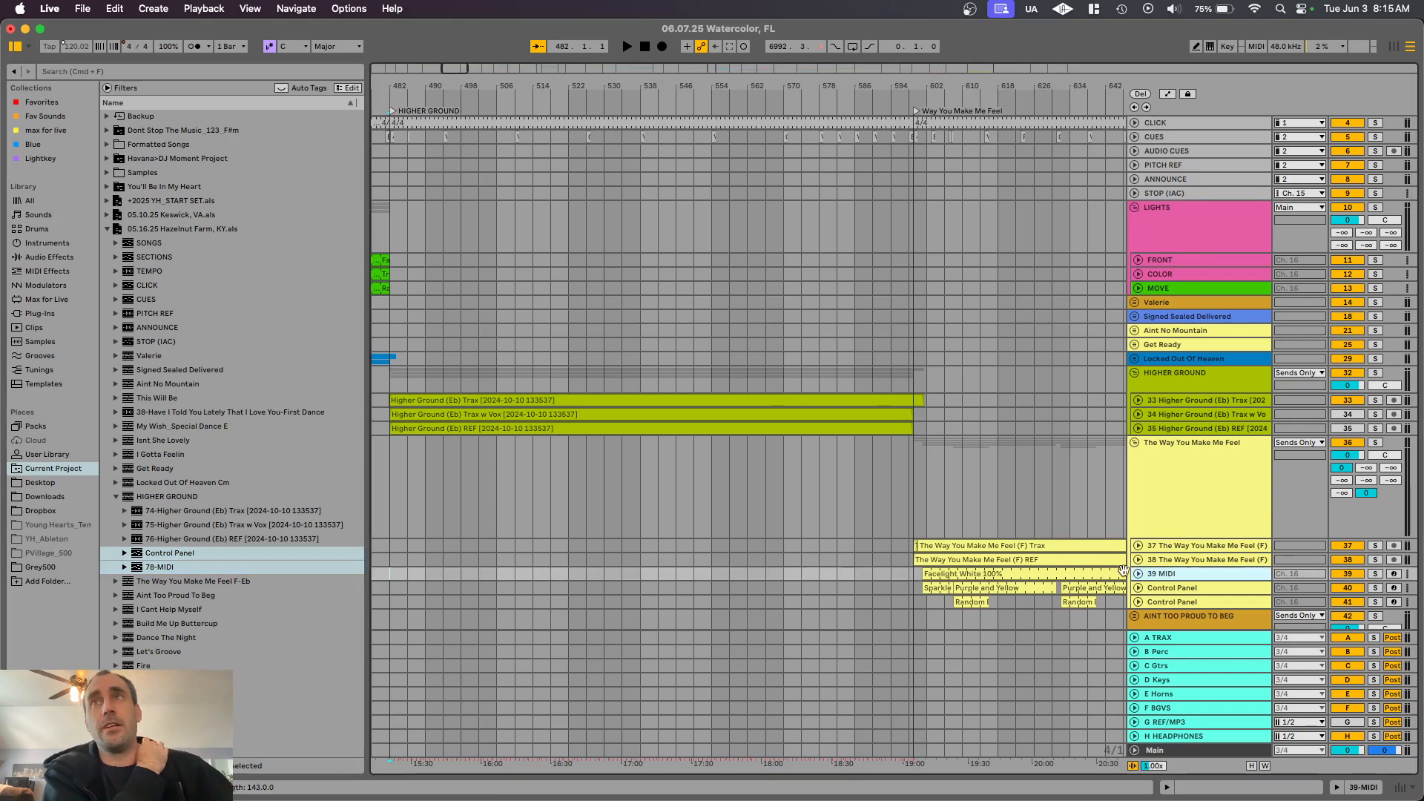
scroll(1038, 565, "right", 4)
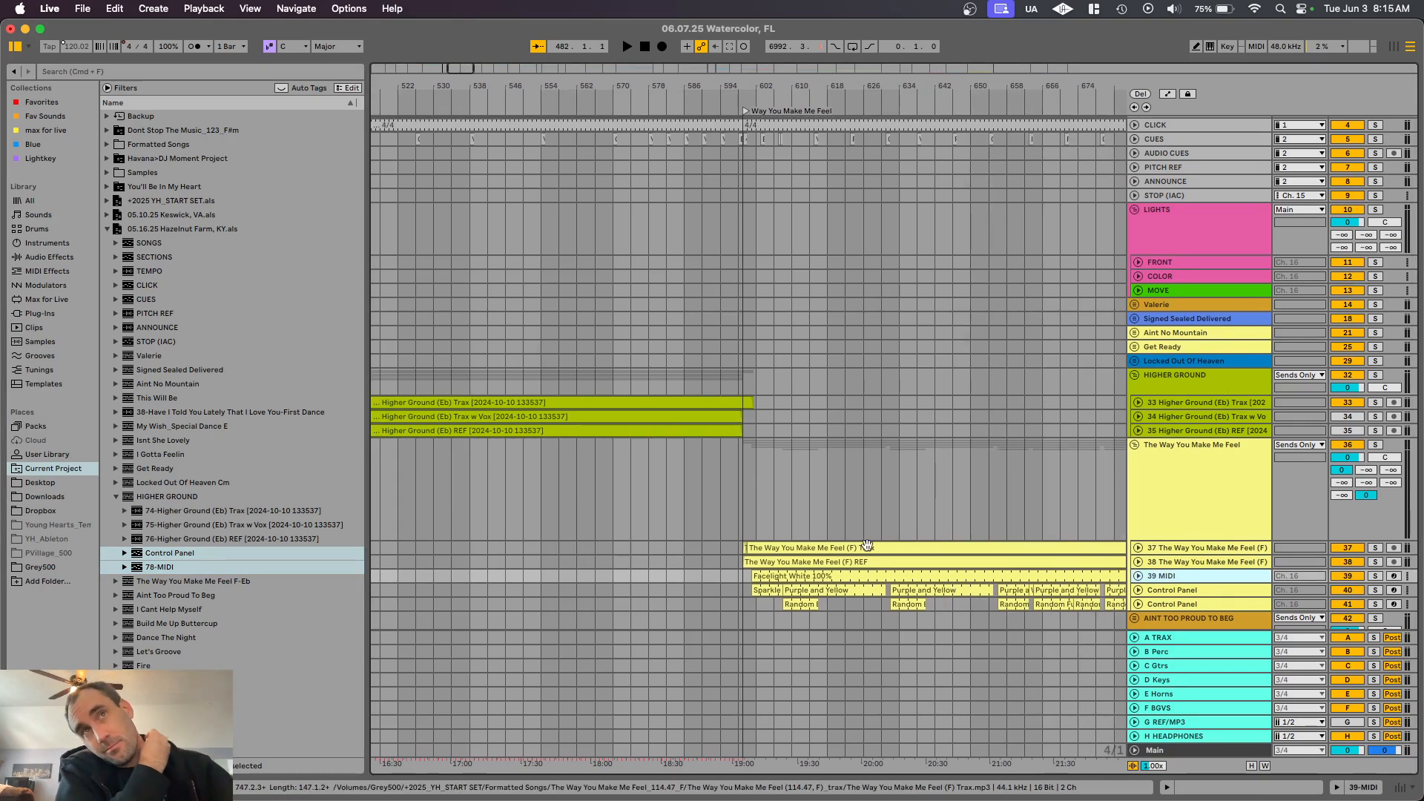
scroll(862, 553, "right", 4)
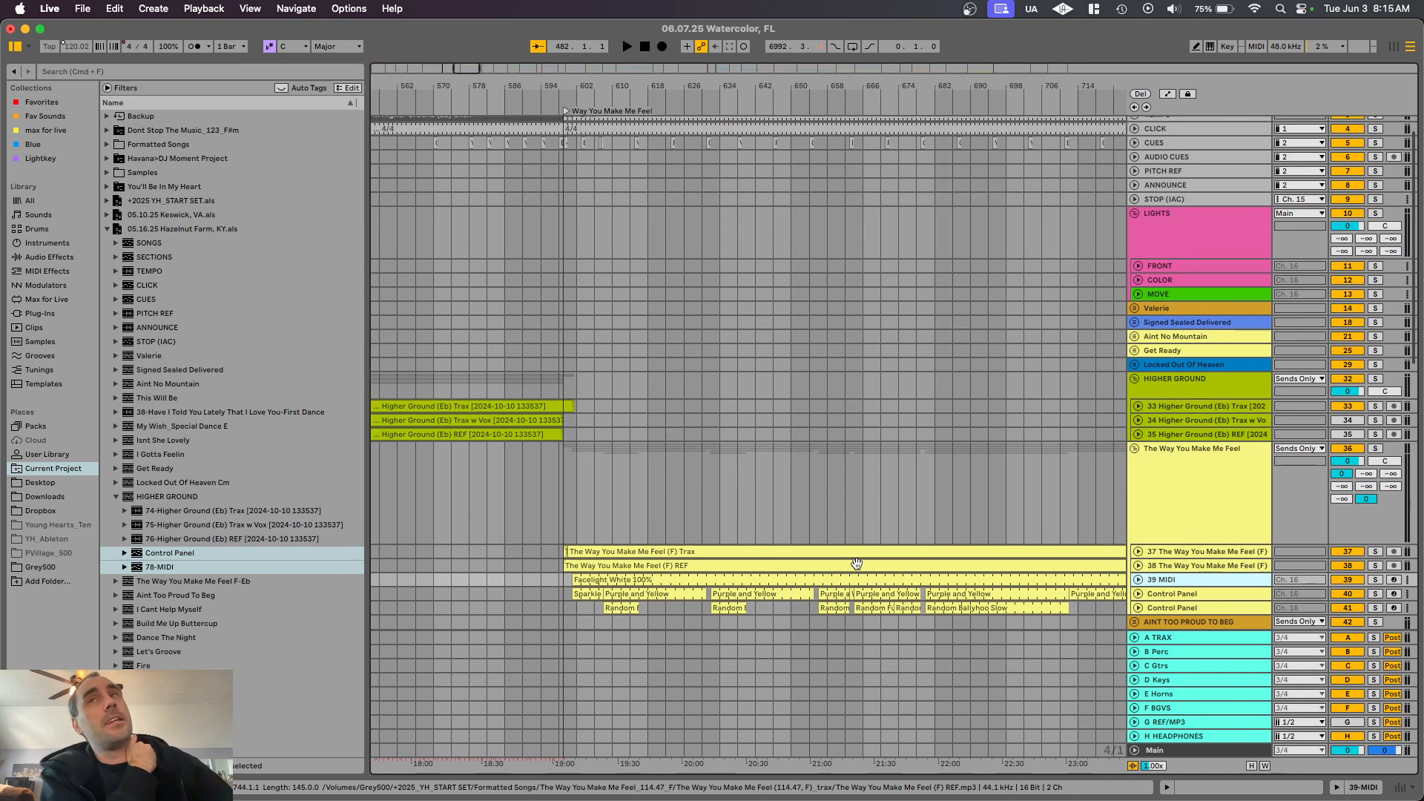
left_click(1209, 519)
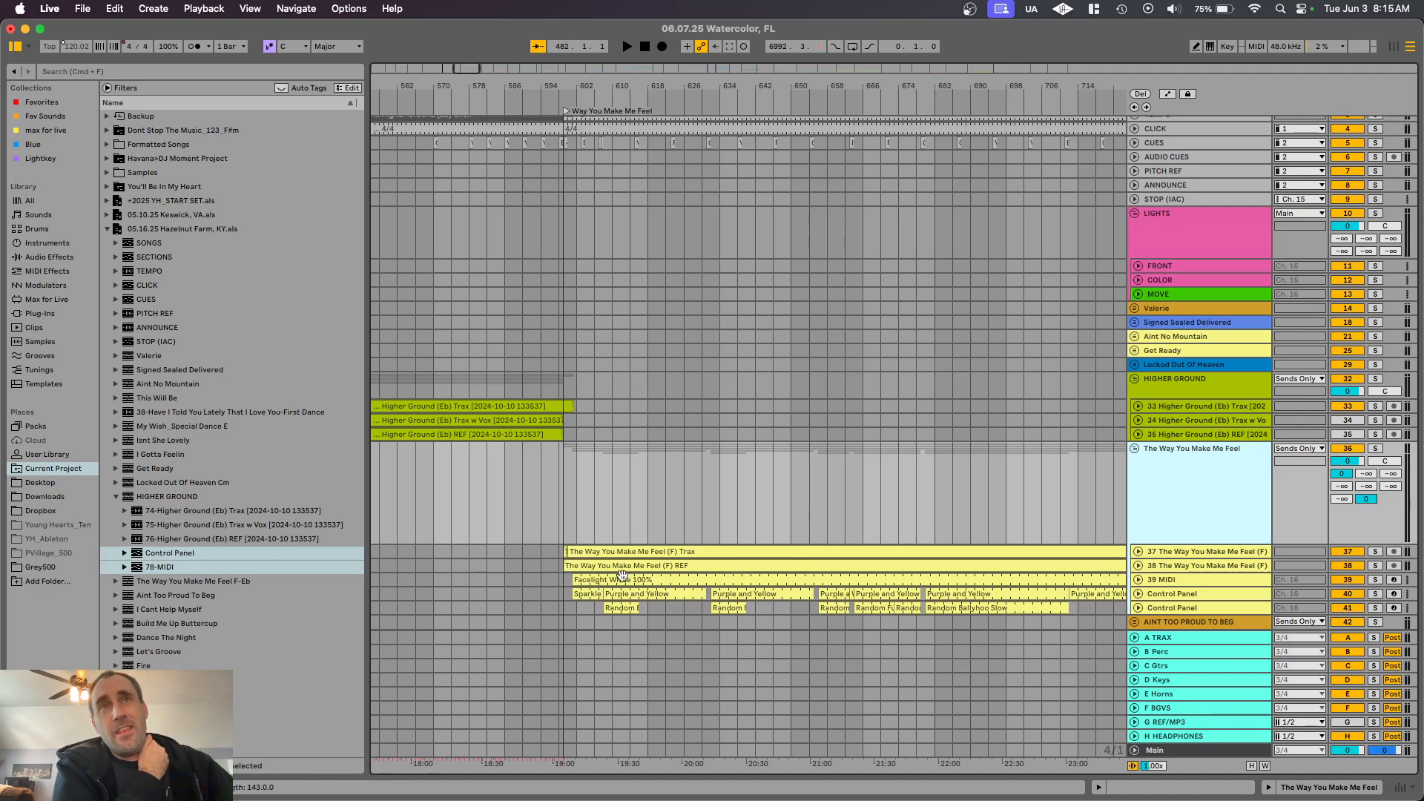
left_click(1208, 584)
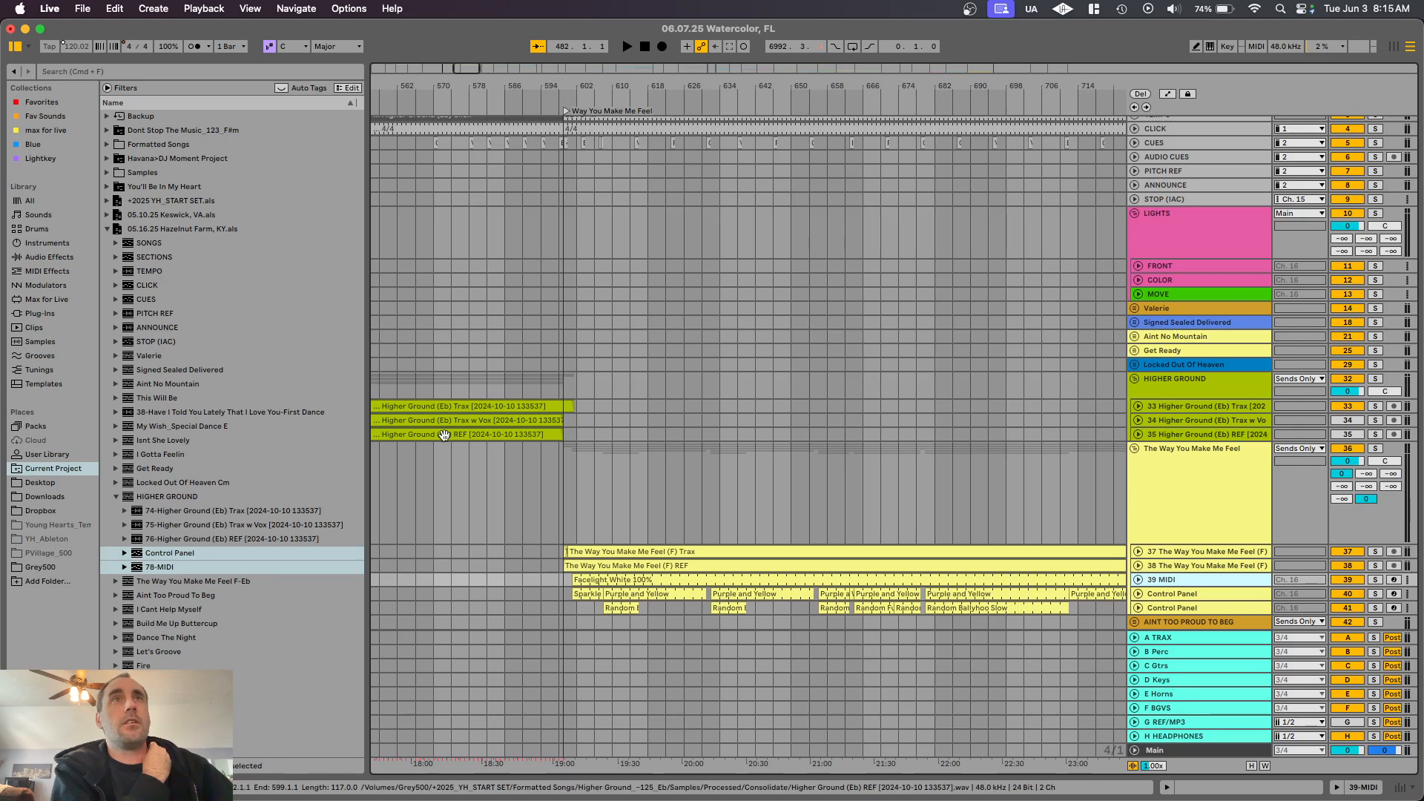
Step: Import the selected Control Panel and 78-MIDI tracks into the pink LIGHTS group, between FRONT and COLOR
scroll(446, 438, "left", 8)
left_click_drag(136, 552, 613, 278)
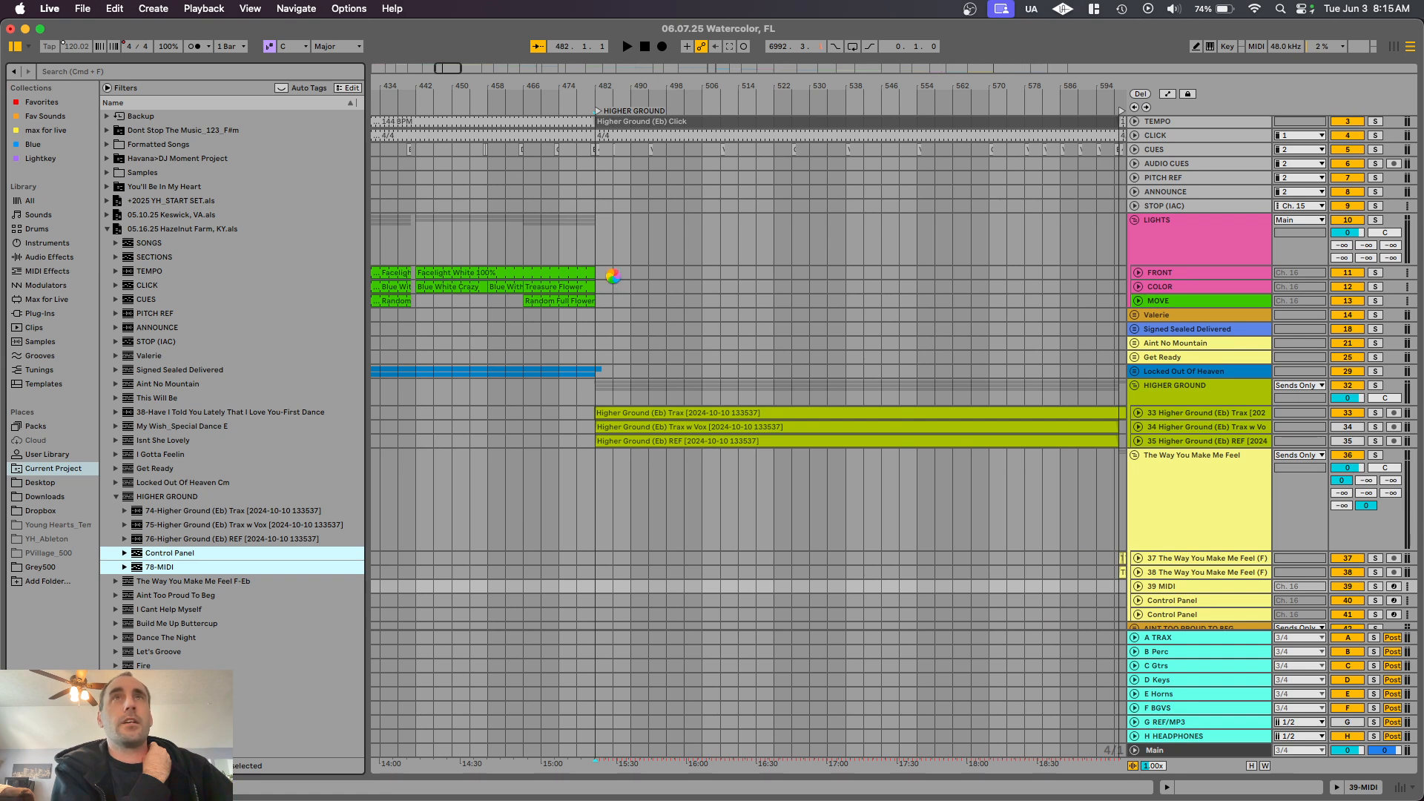
left_click_drag(614, 275, 612, 274)
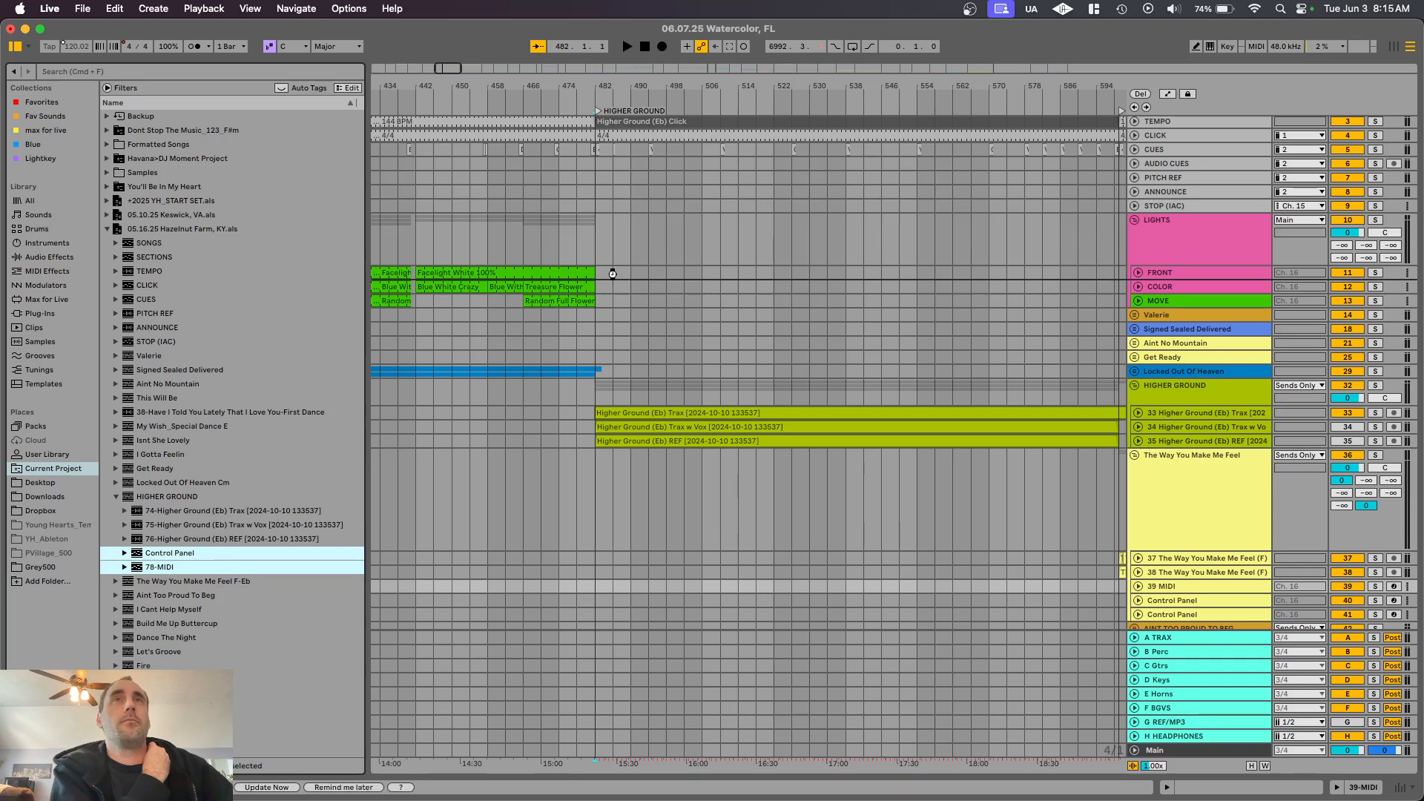
scroll(613, 279, "down", 6)
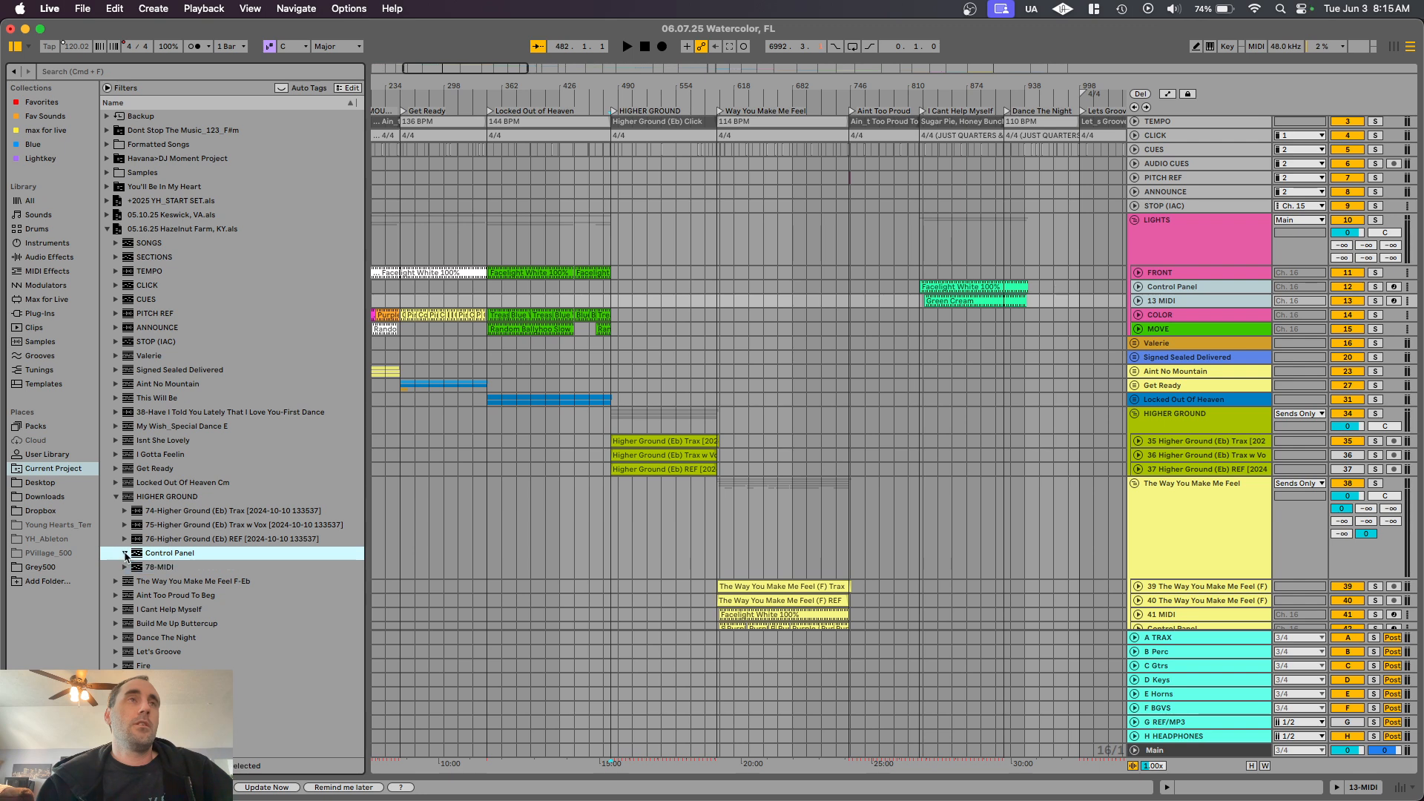
Step: Move the imported Facelight White 100% and Green Cream clips together back to near Higher Ground's start
left_click(1027, 301)
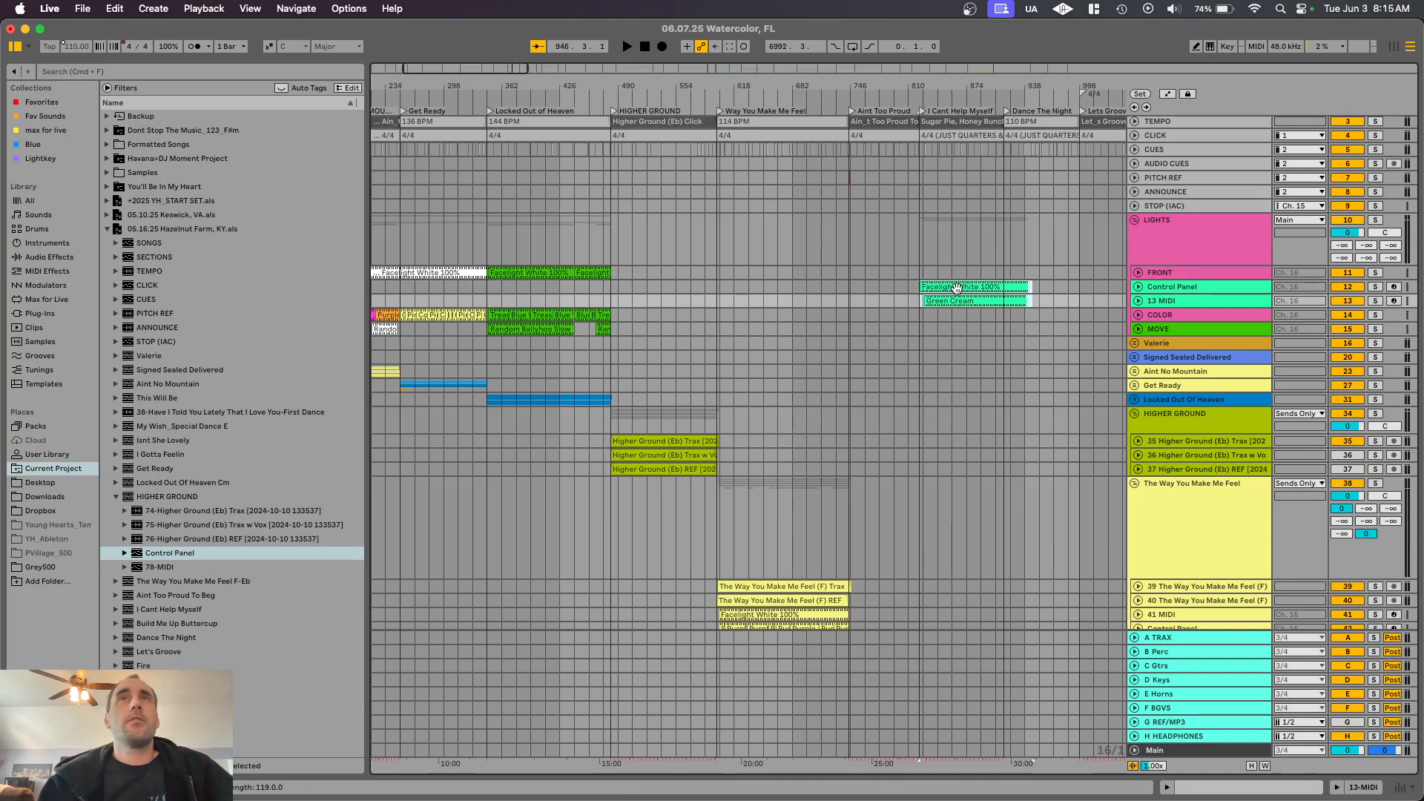
left_click_drag(1031, 302, 652, 287)
scroll(603, 300, "up", 6)
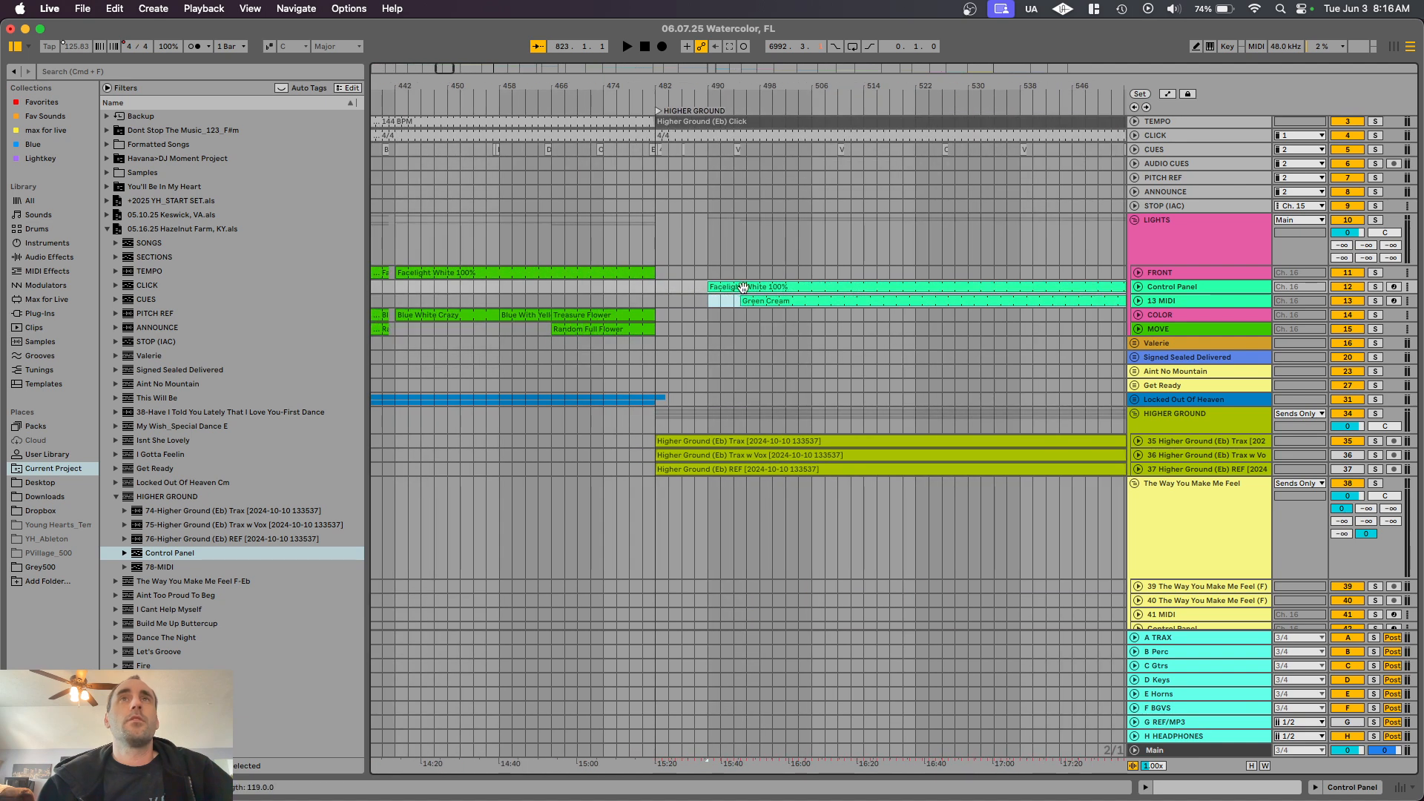
Step: Place the Facelight White 100% clip on FRONT at bar 482 and the Green Cream clip on COLOR at bar 487
left_click_drag(742, 288, 691, 277)
scroll(694, 278, "down", 10)
scroll(695, 289, "up", 8)
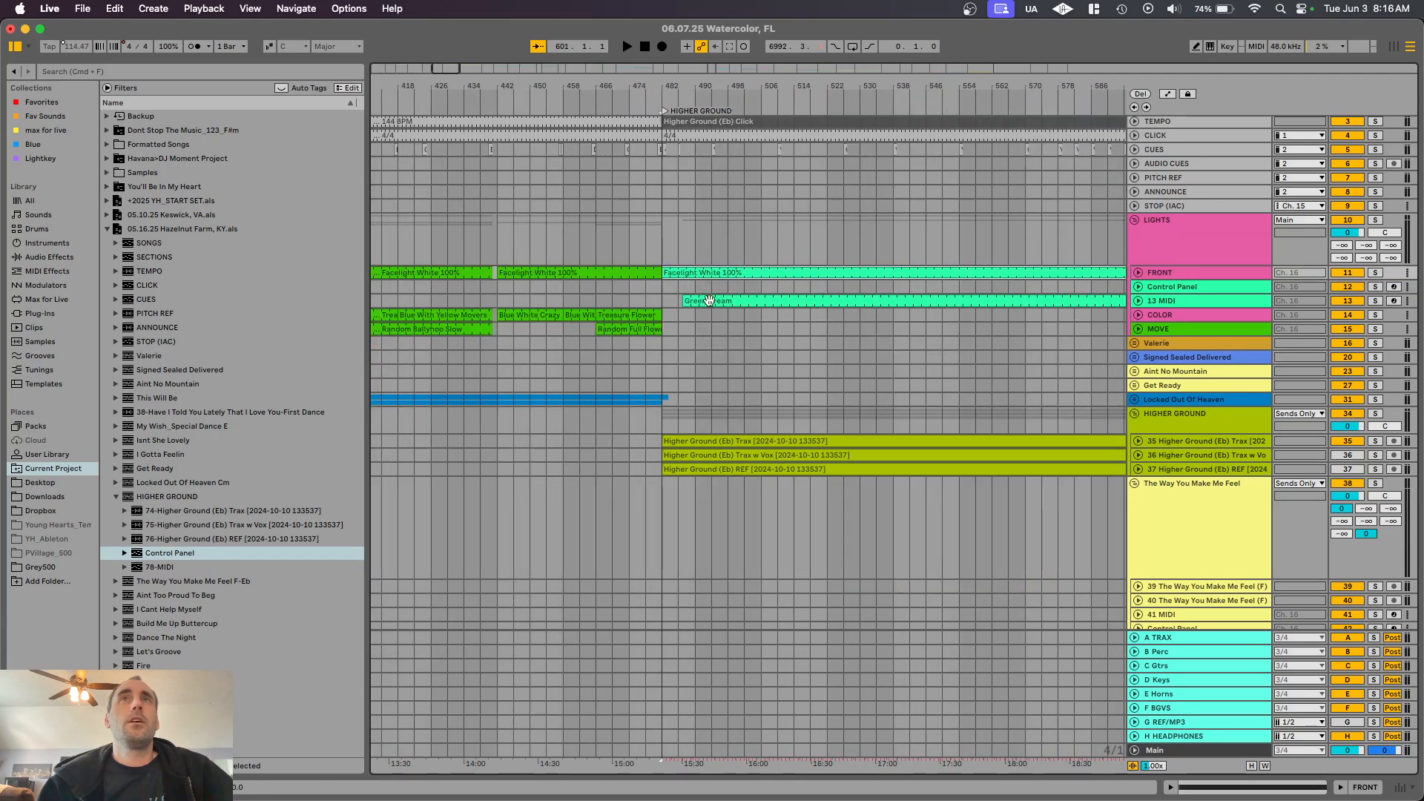
left_click(713, 301)
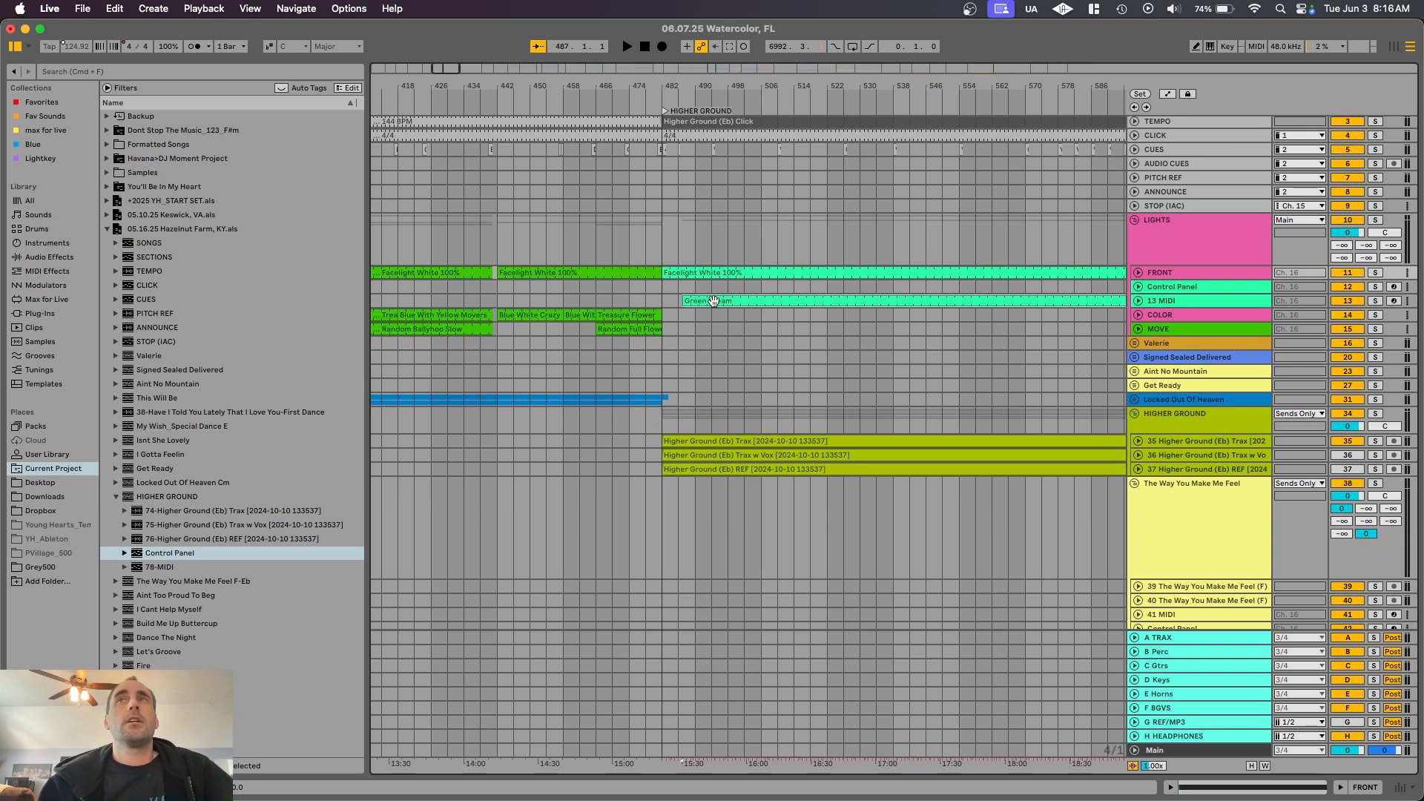
left_click_drag(714, 301, 715, 314)
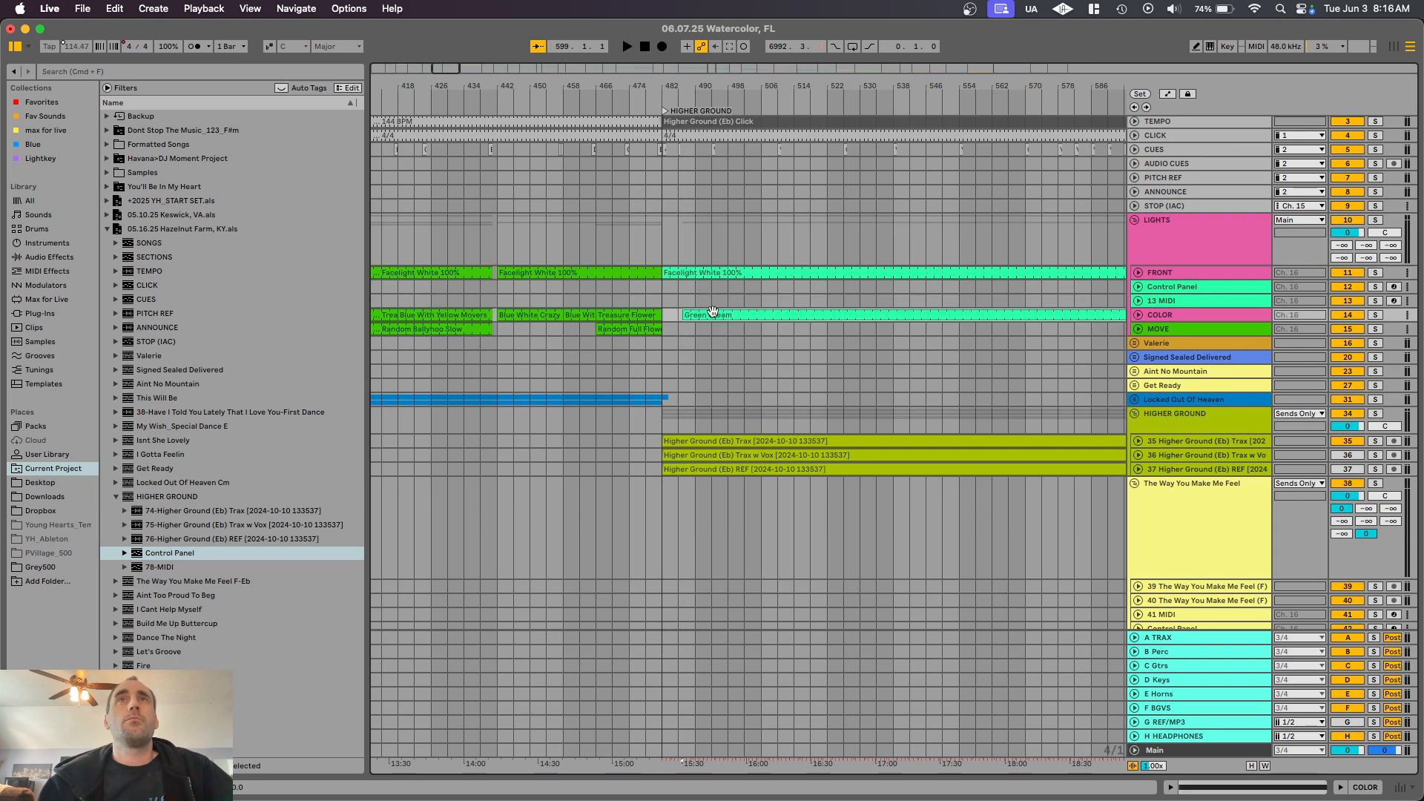
Step: Delete the emptied Control Panel and 13 MIDI tracks from the LIGHTS group
left_click(1185, 289)
left_click(1187, 303, "shift")
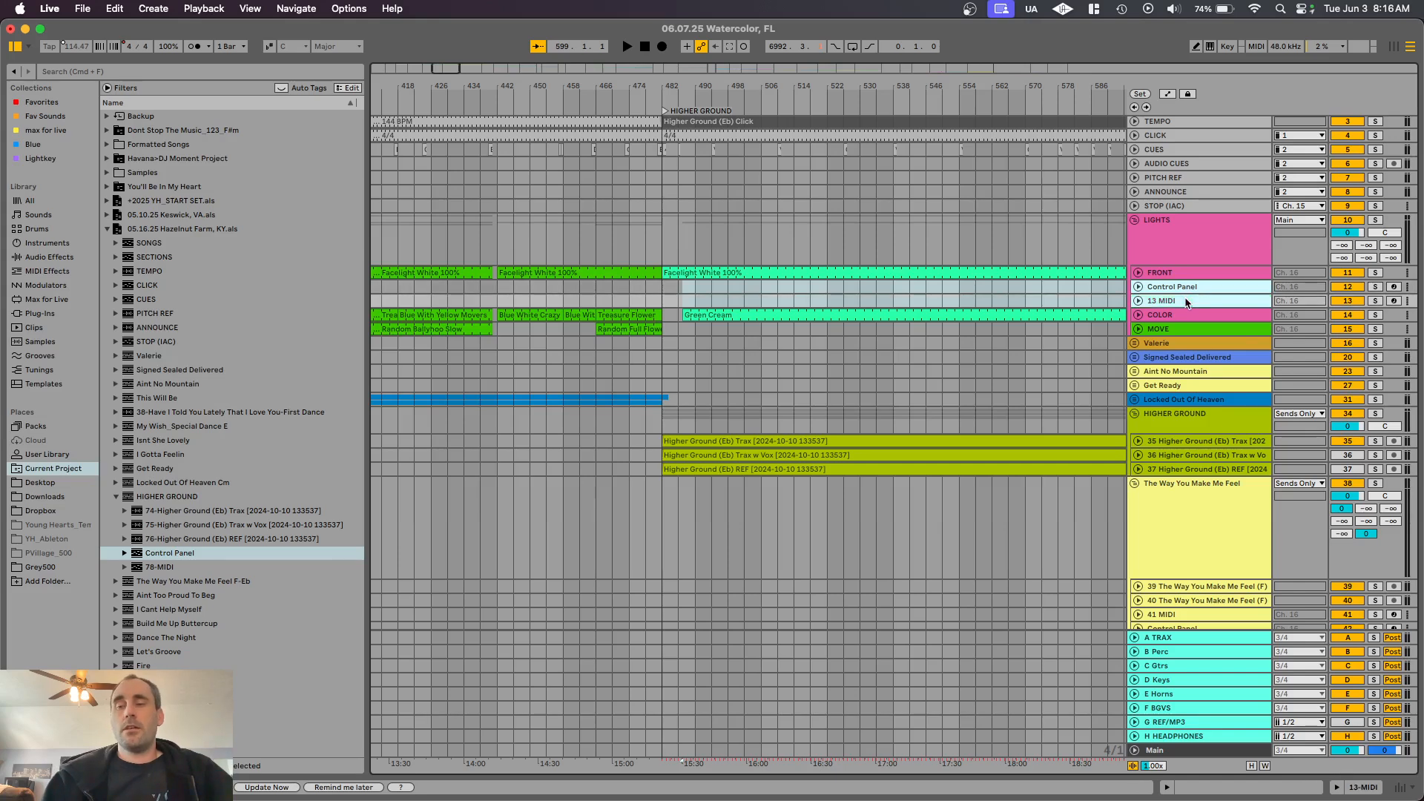
key("BackSpace")
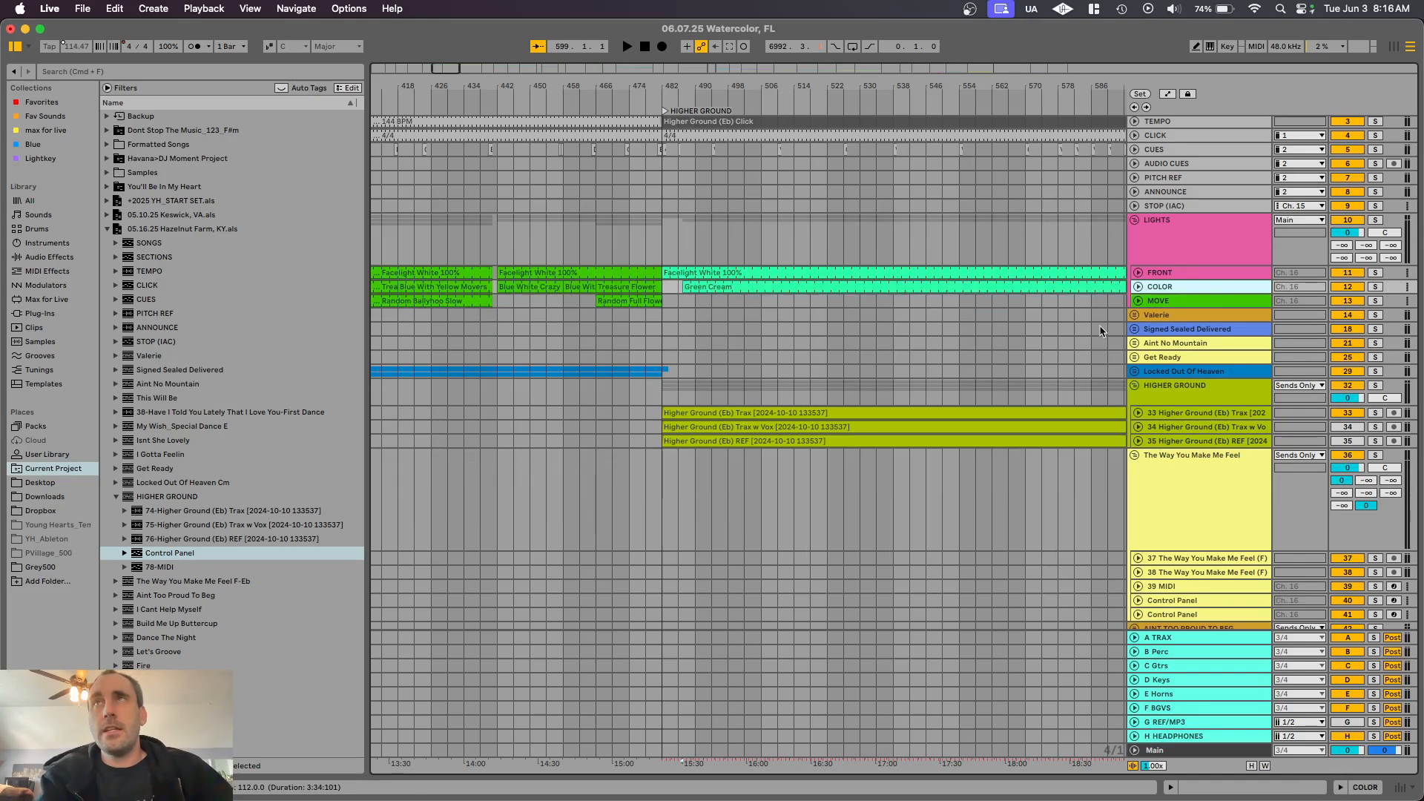
Step: Trim the end of Higher Ground's Facelight White 100% clip on FRONT to bar 600
scroll(1103, 331, "down", 5)
scroll(994, 302, "right", 5)
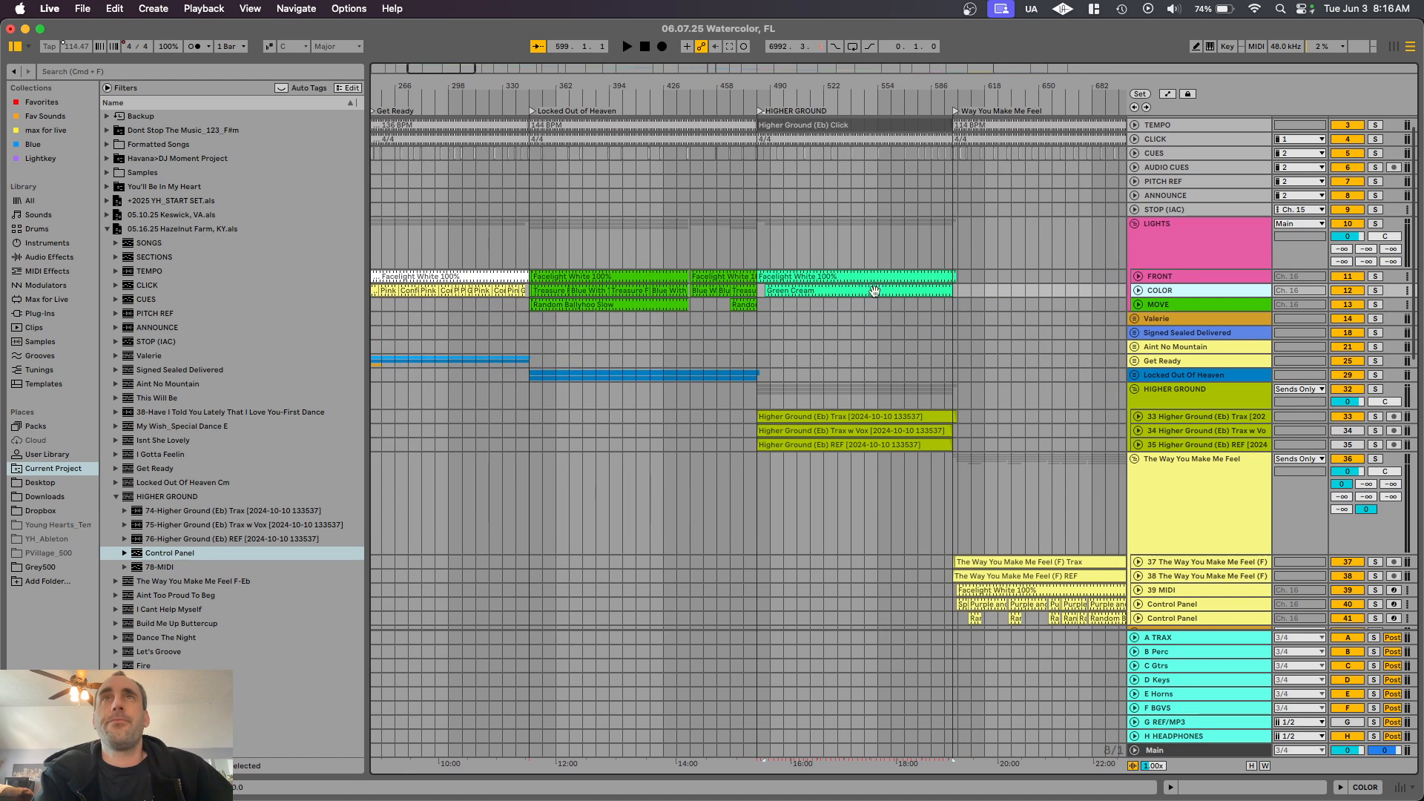
scroll(968, 382, "up", 8)
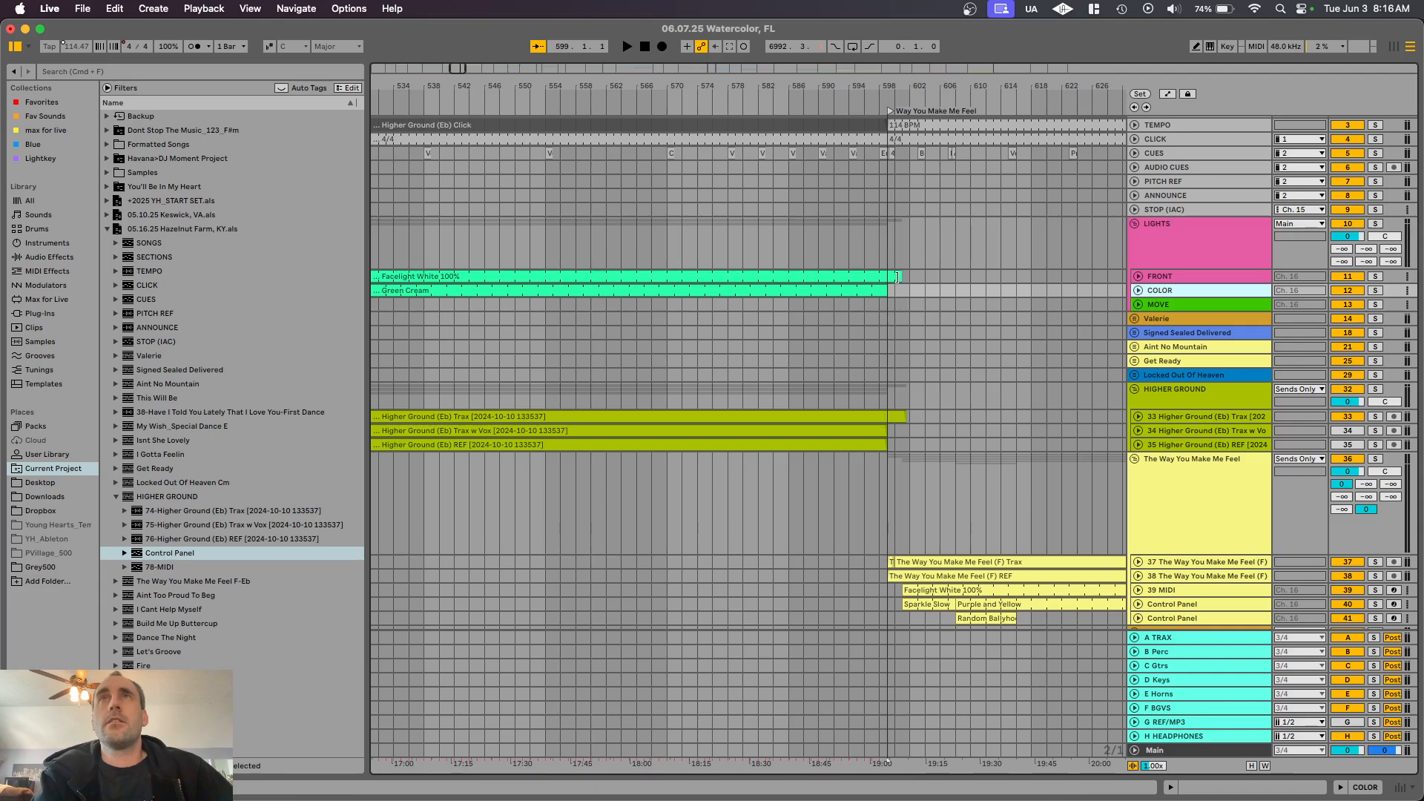
left_click_drag(901, 277, 896, 278)
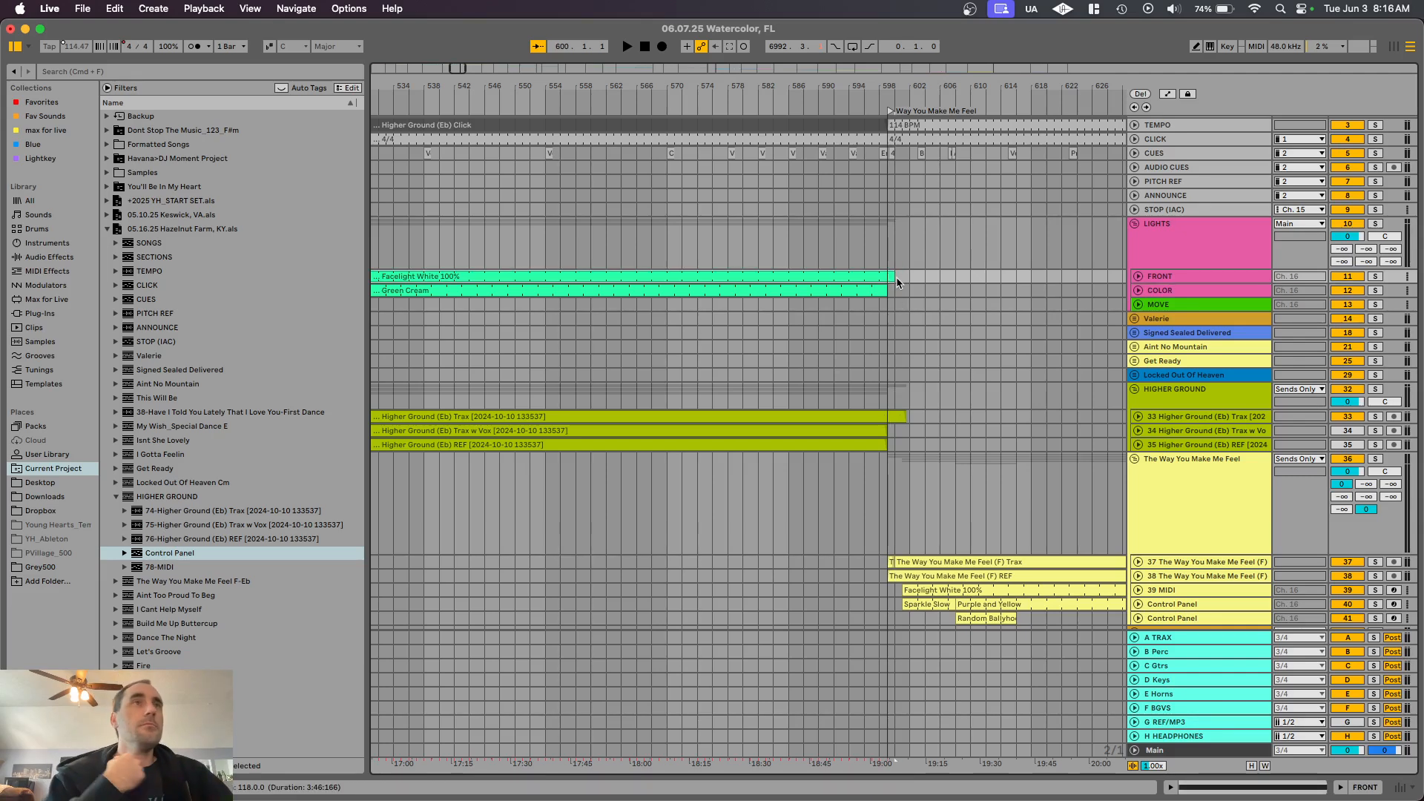
Step: Import the 83-MIDI and both Control Panel tracks of The Way You Make Me Feel F-Eb from the browser, directly below MOVE
left_click(115, 497)
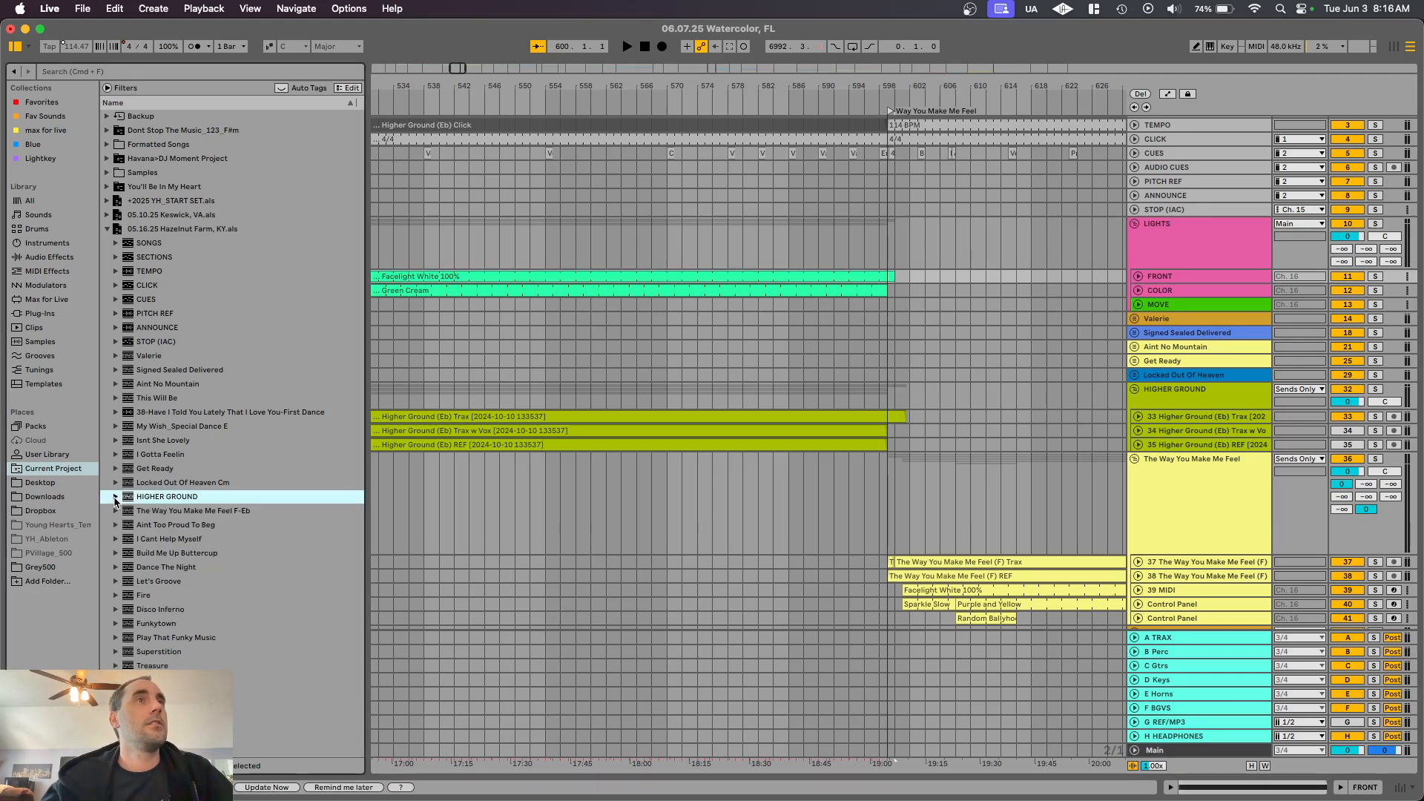
left_click(115, 510)
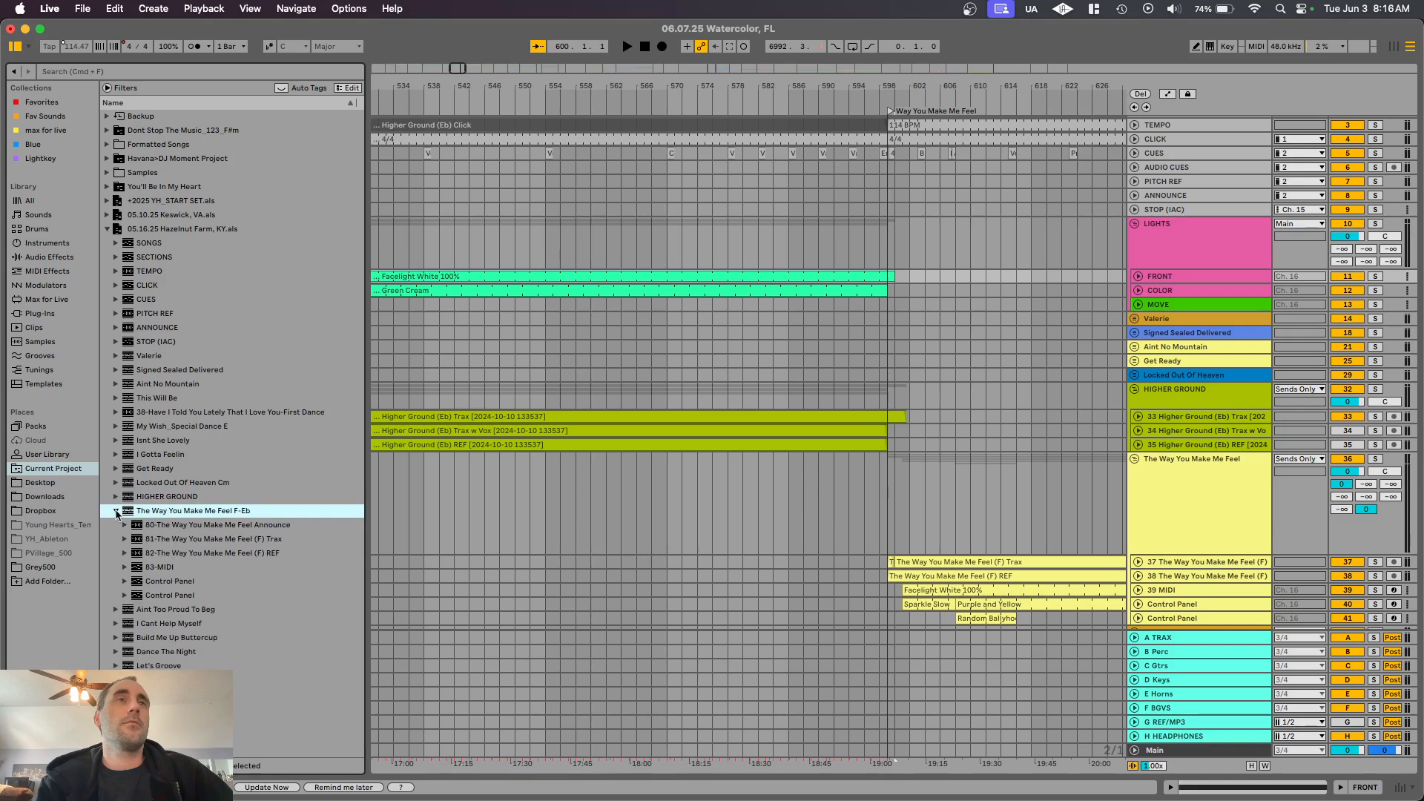
left_click(137, 568)
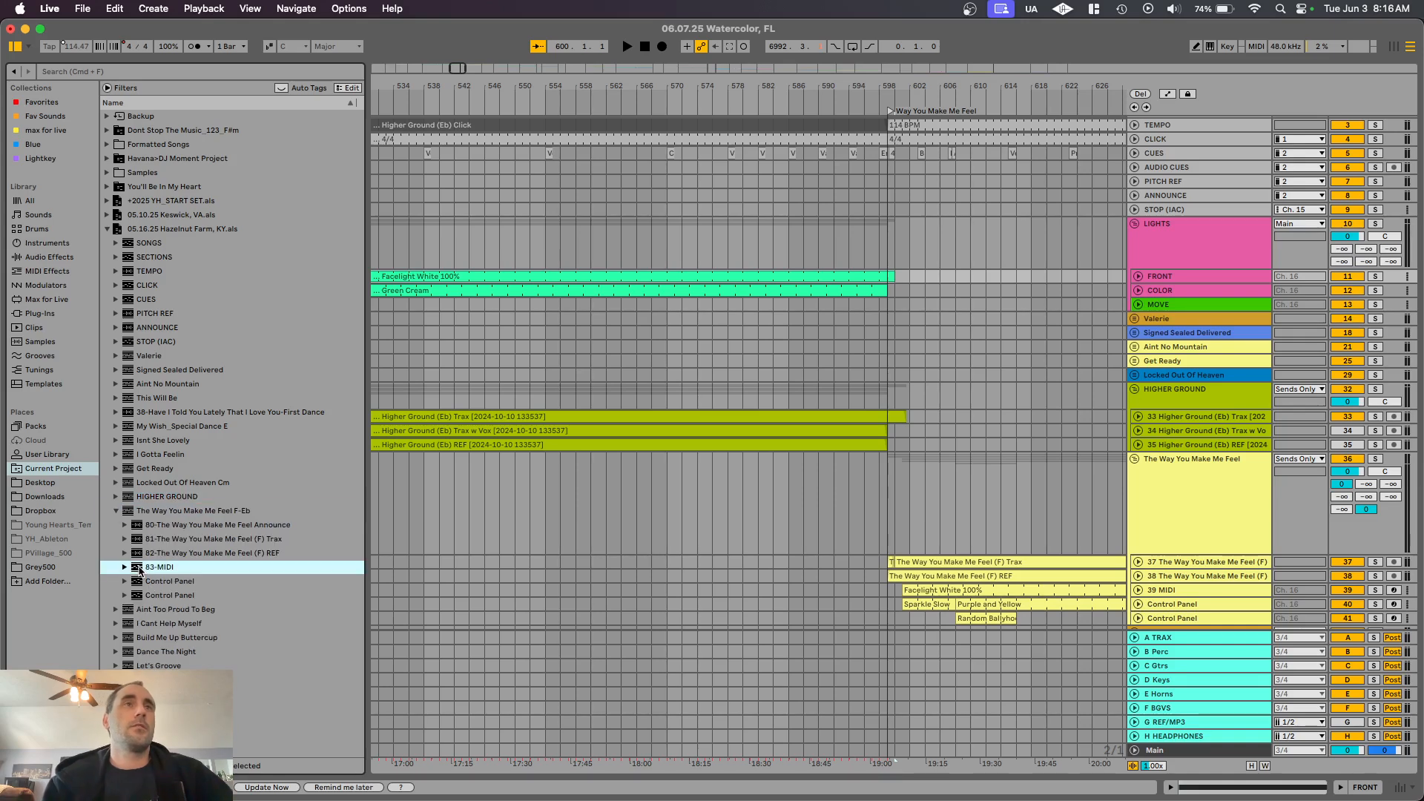
left_click(141, 595, "shift")
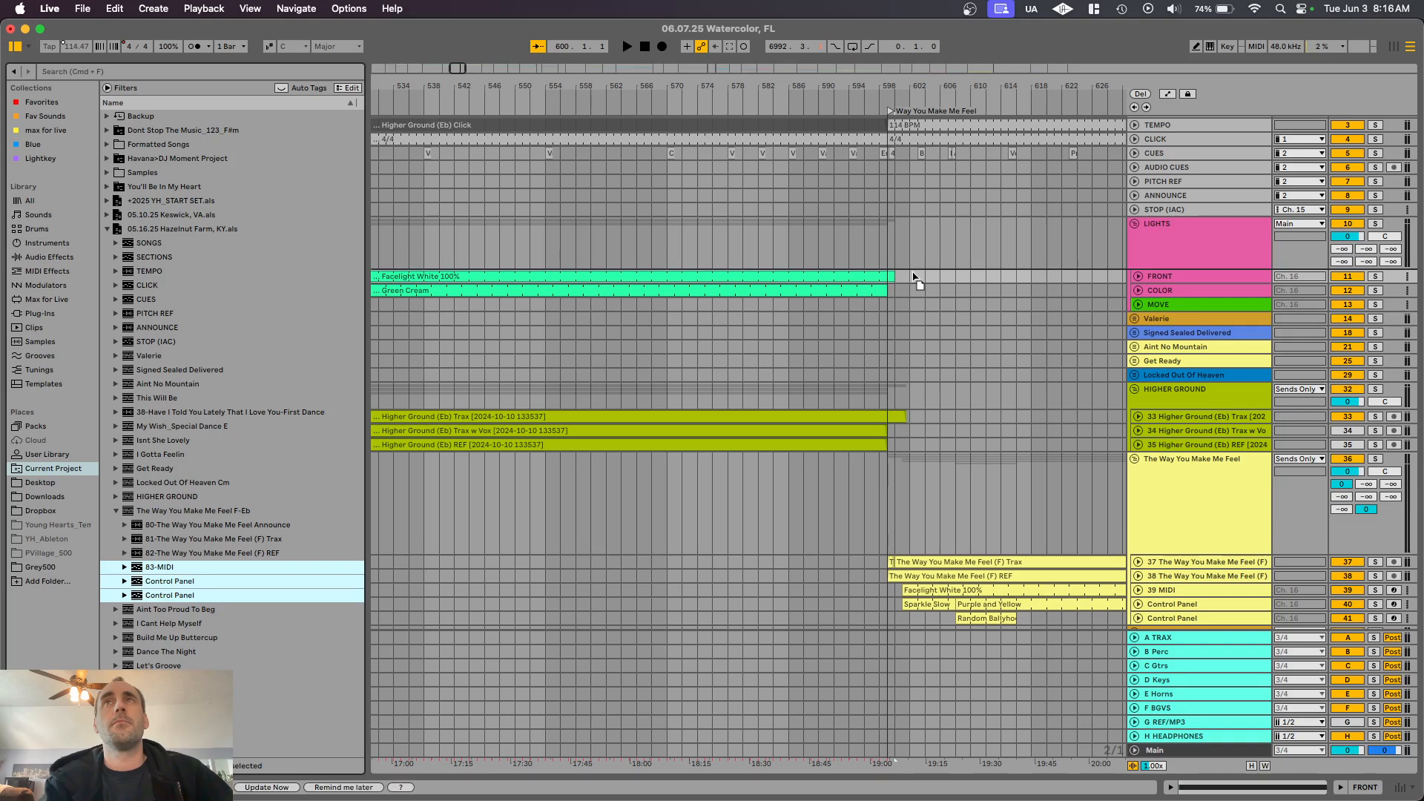
left_click_drag(912, 276, 911, 309)
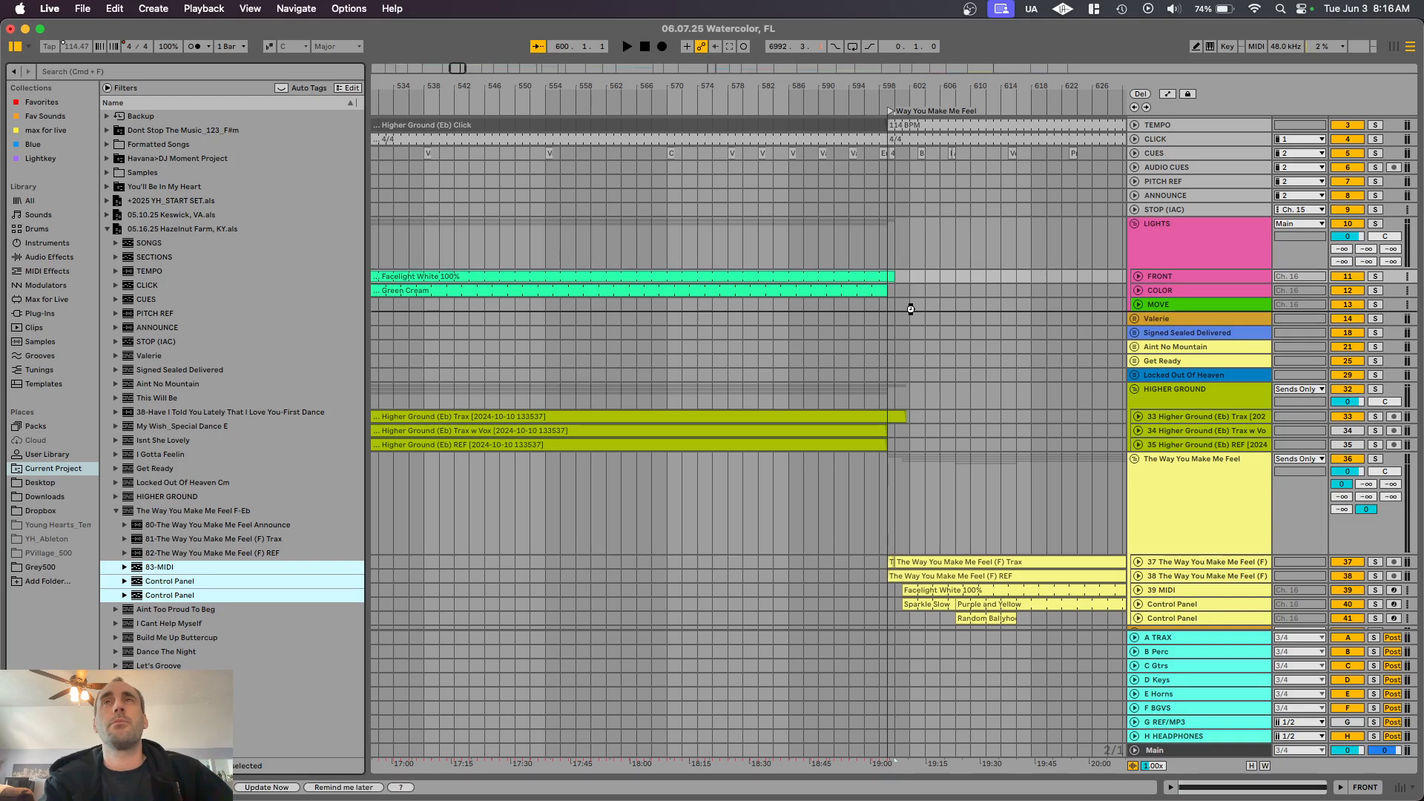
scroll(912, 312, "down", 10)
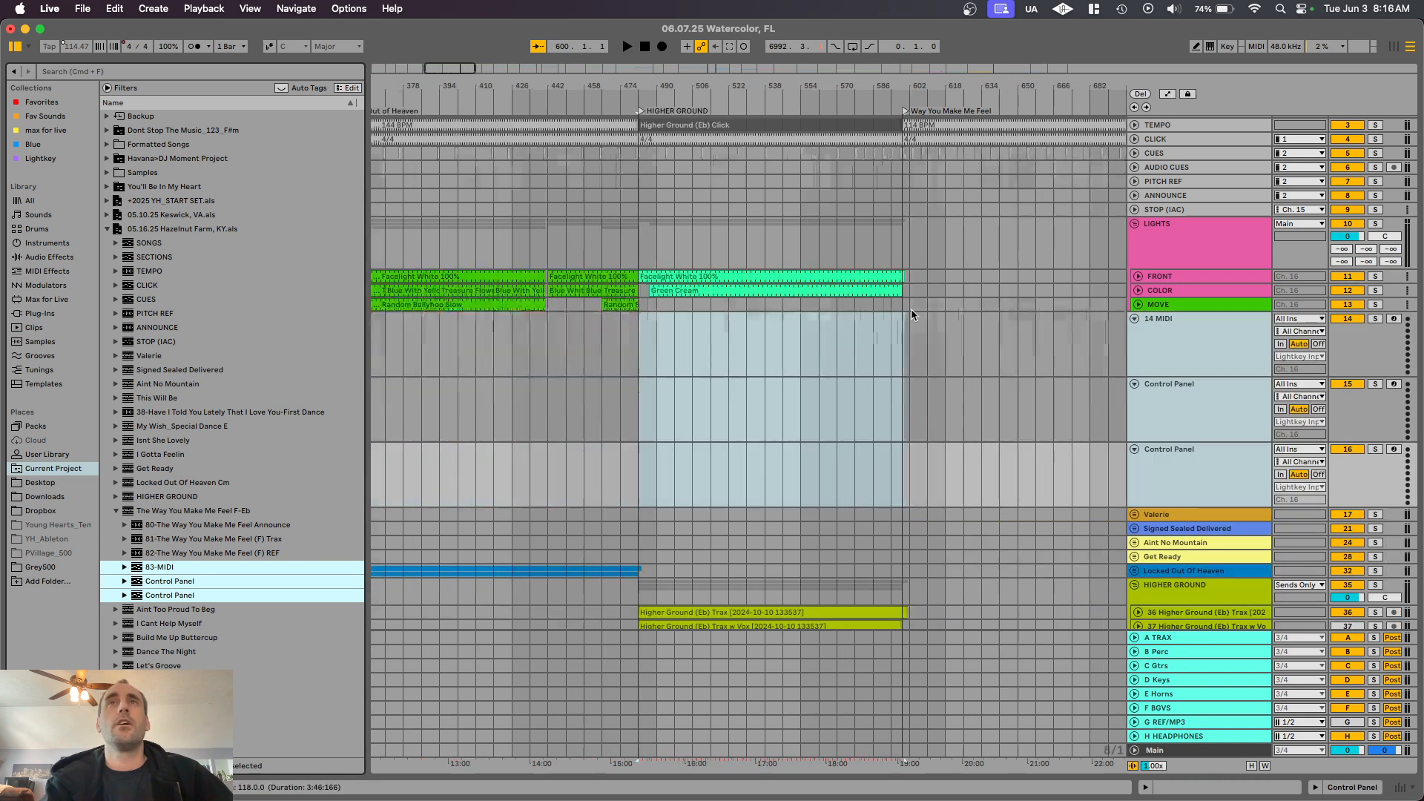
Step: Move all imported clips on 14 MIDI and both Control Panel tracks back to the start of Way You Make Me Feel at bar 599
scroll(1016, 322, "right", 5)
left_click(967, 319)
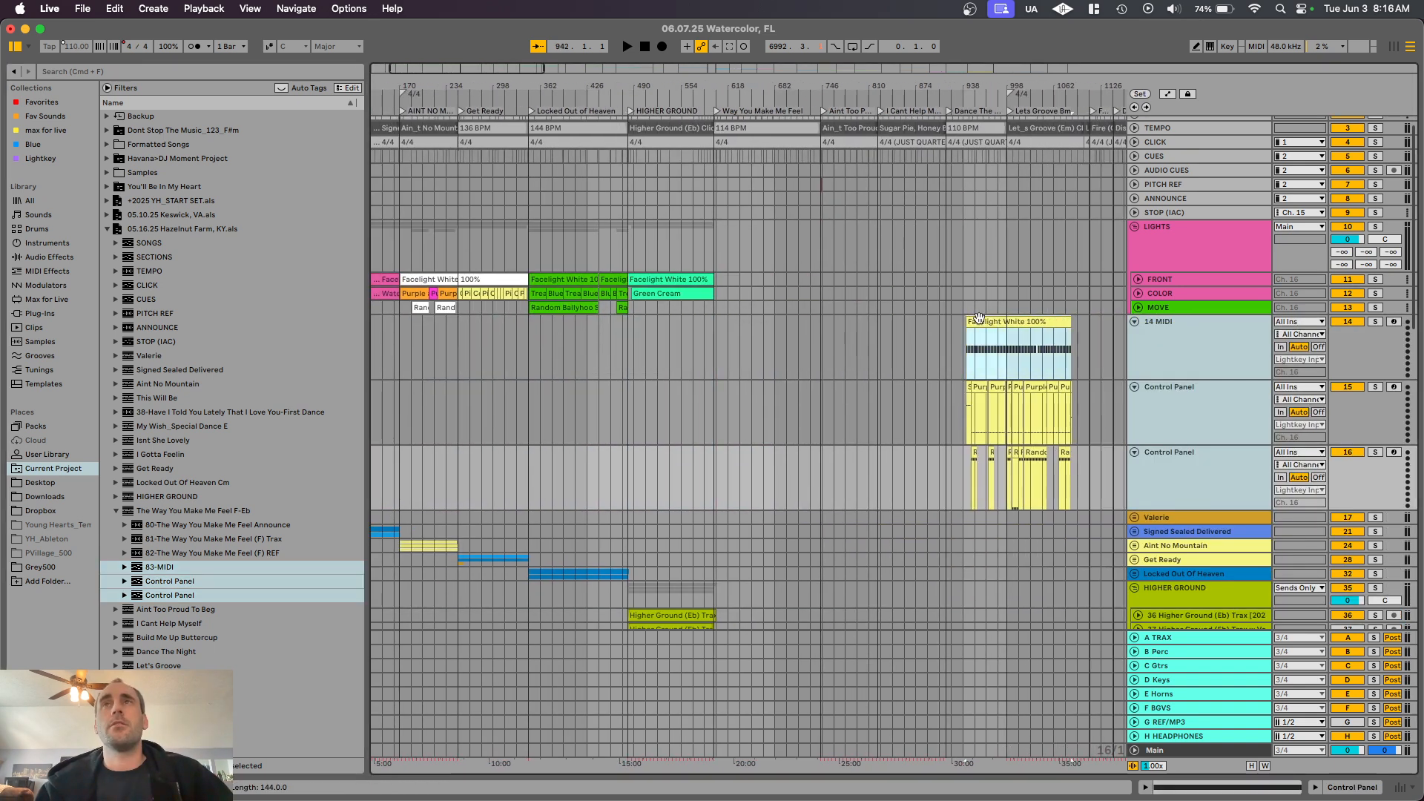
key("z")
left_click(1108, 506, "shift")
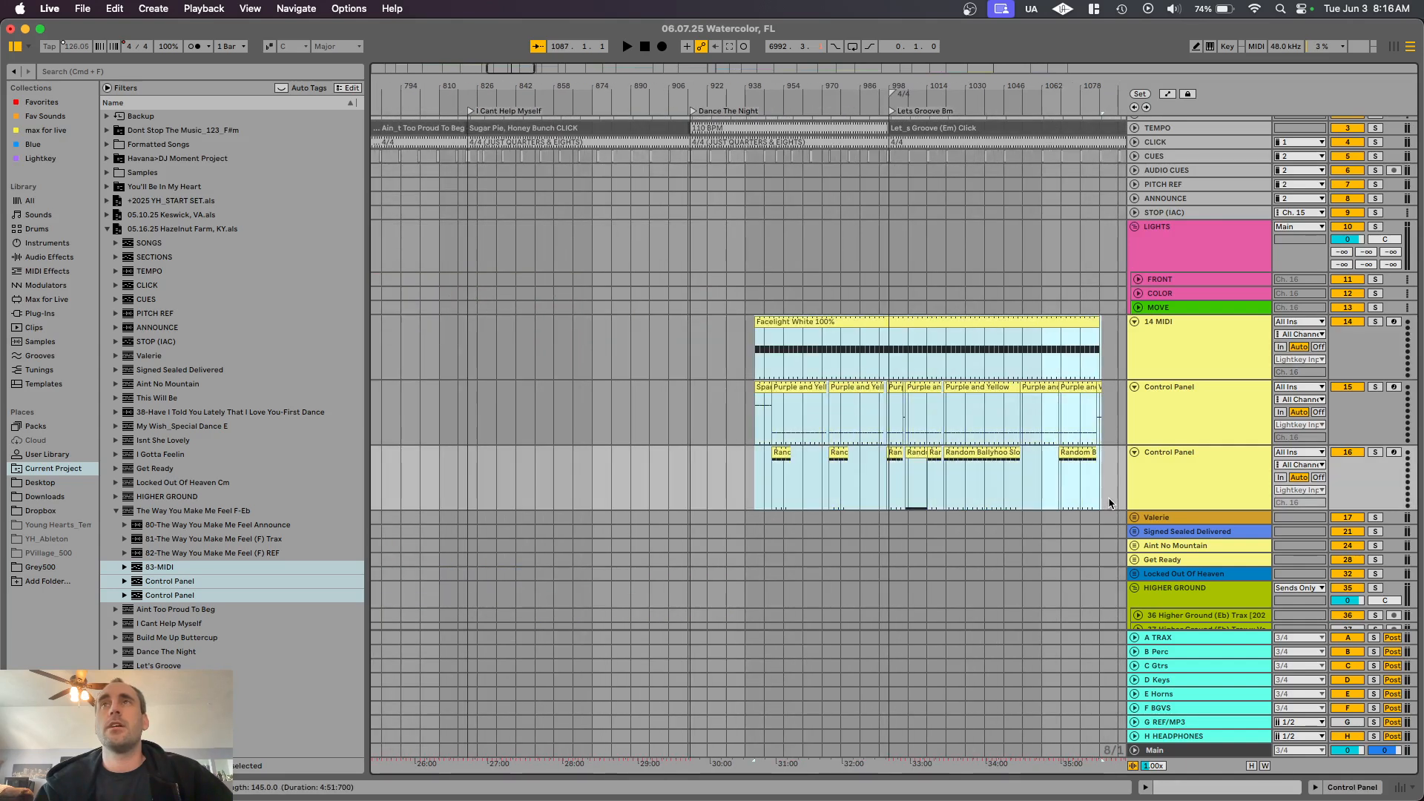
scroll(760, 384, "down", 5)
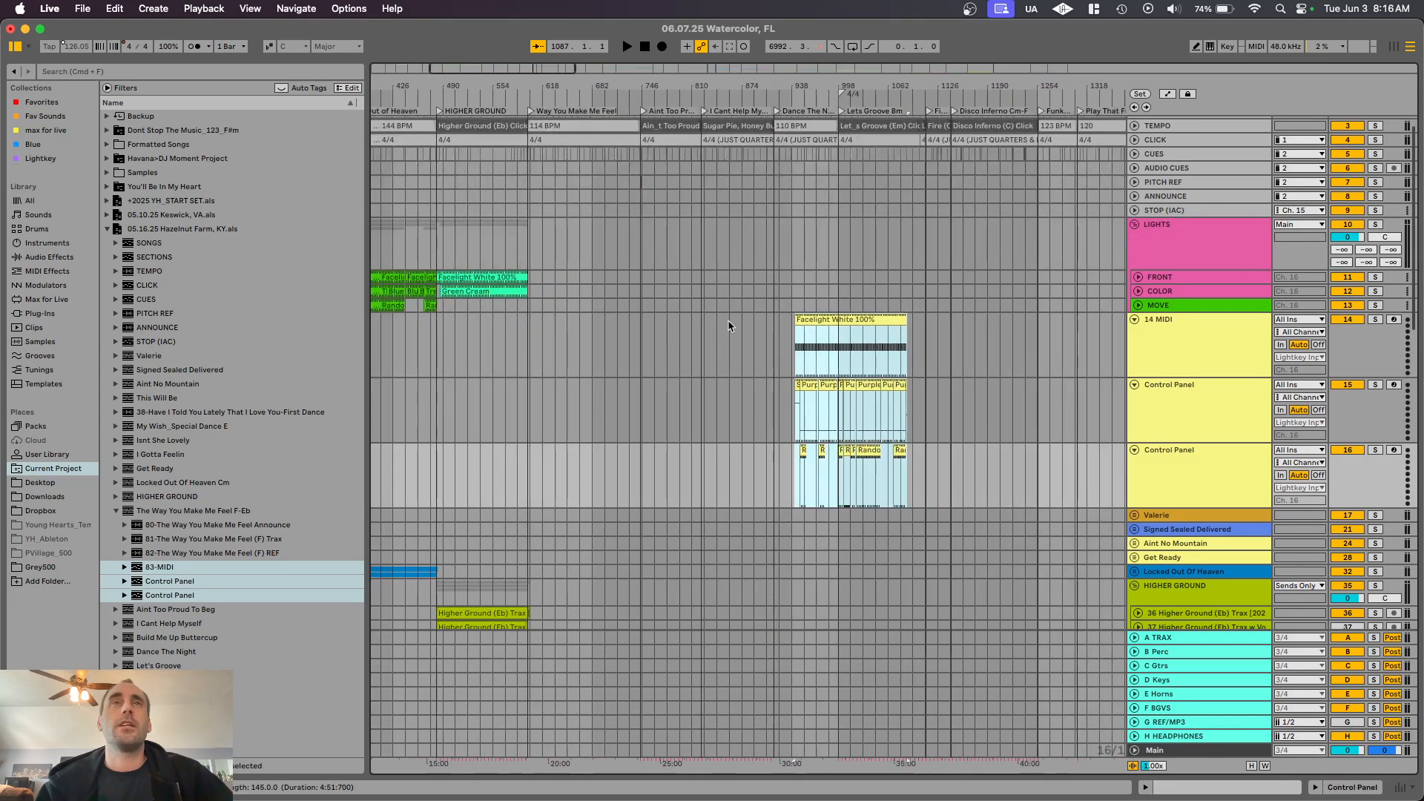
left_click_drag(815, 318, 555, 331)
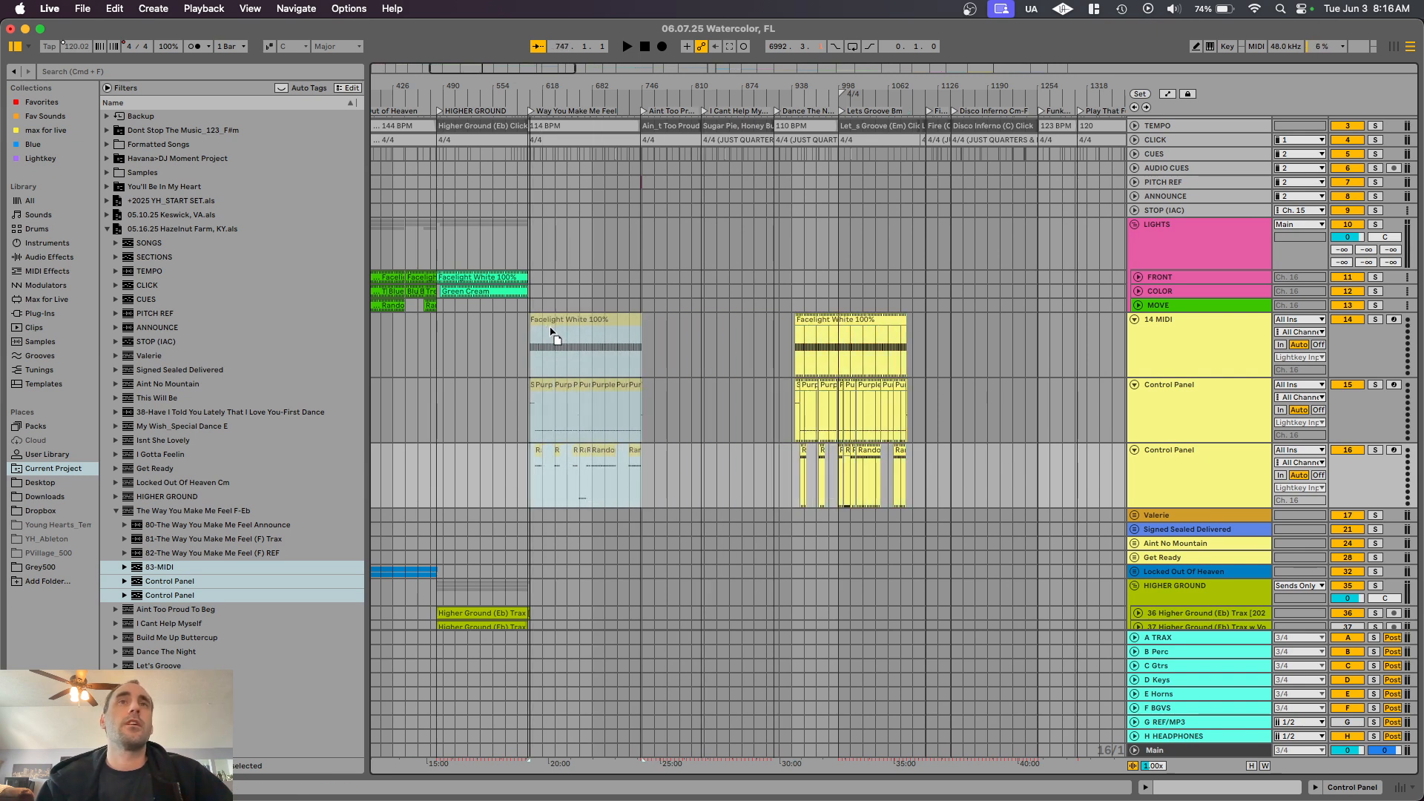
scroll(673, 349, "up", 5)
scroll(603, 371, "down", 6)
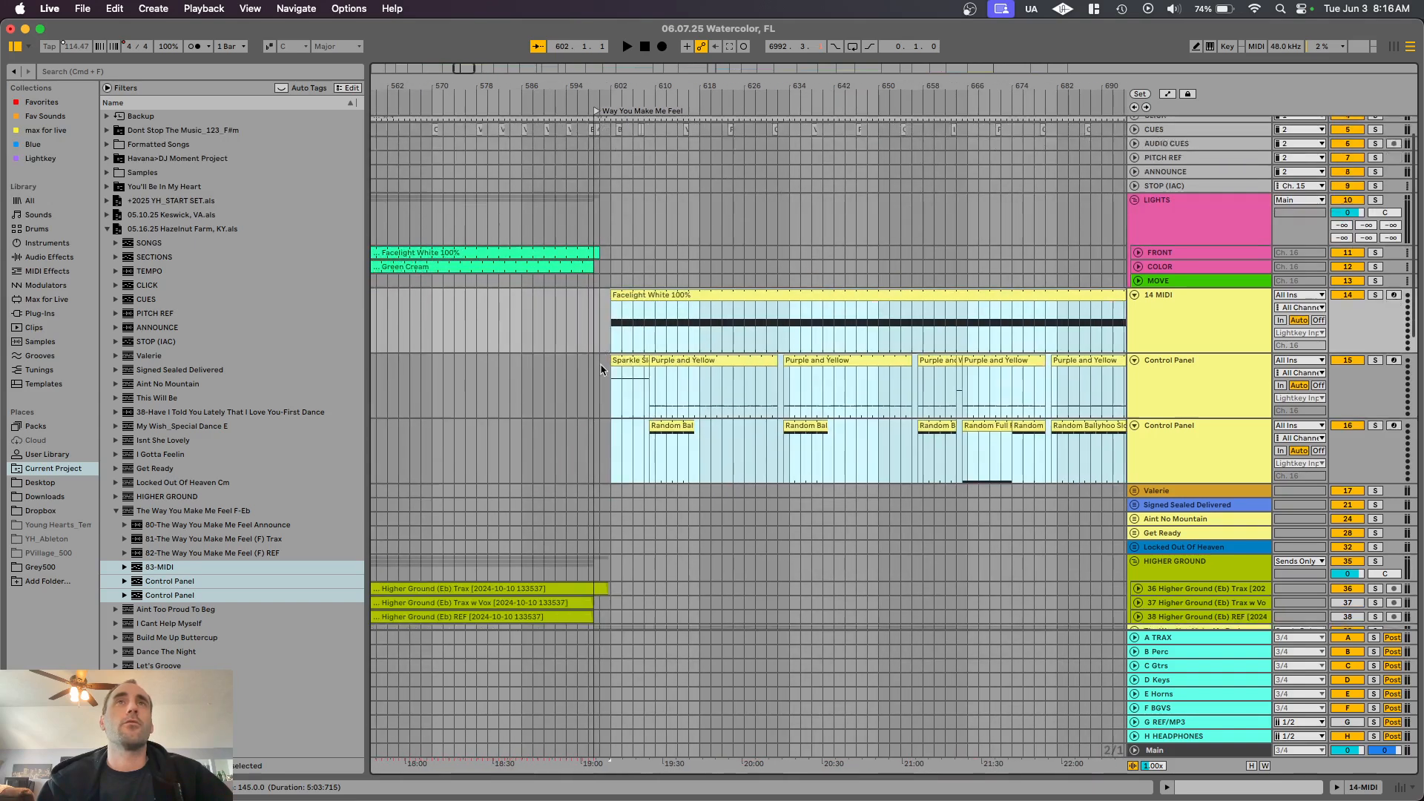
scroll(600, 370, "up", 4)
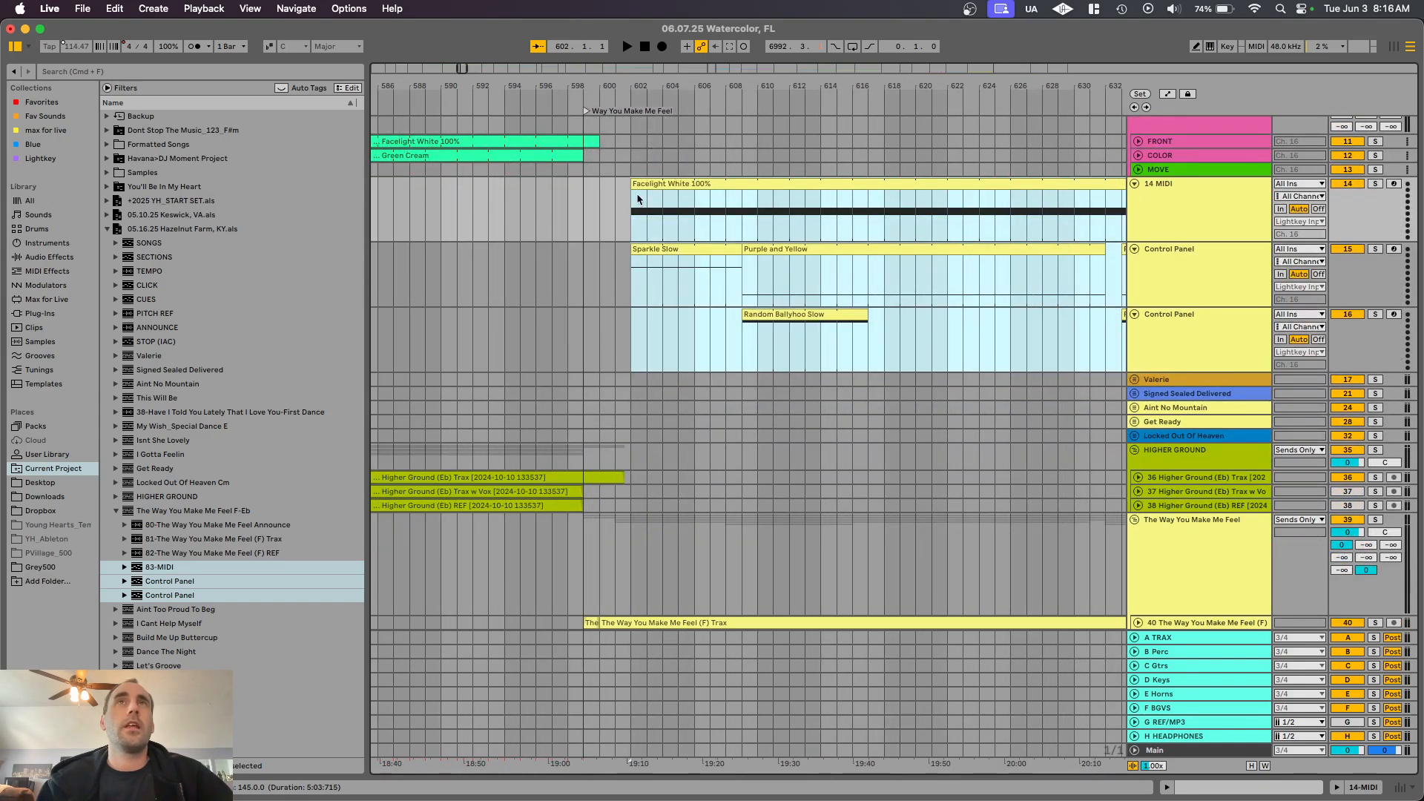
left_click_drag(663, 184, 627, 187)
Step: Move Way You Make Me Feel's Facelight White 100% clip onto FRONT at bar 599 and delete the emptied 14 MIDI track
scroll(625, 226, "up", 4)
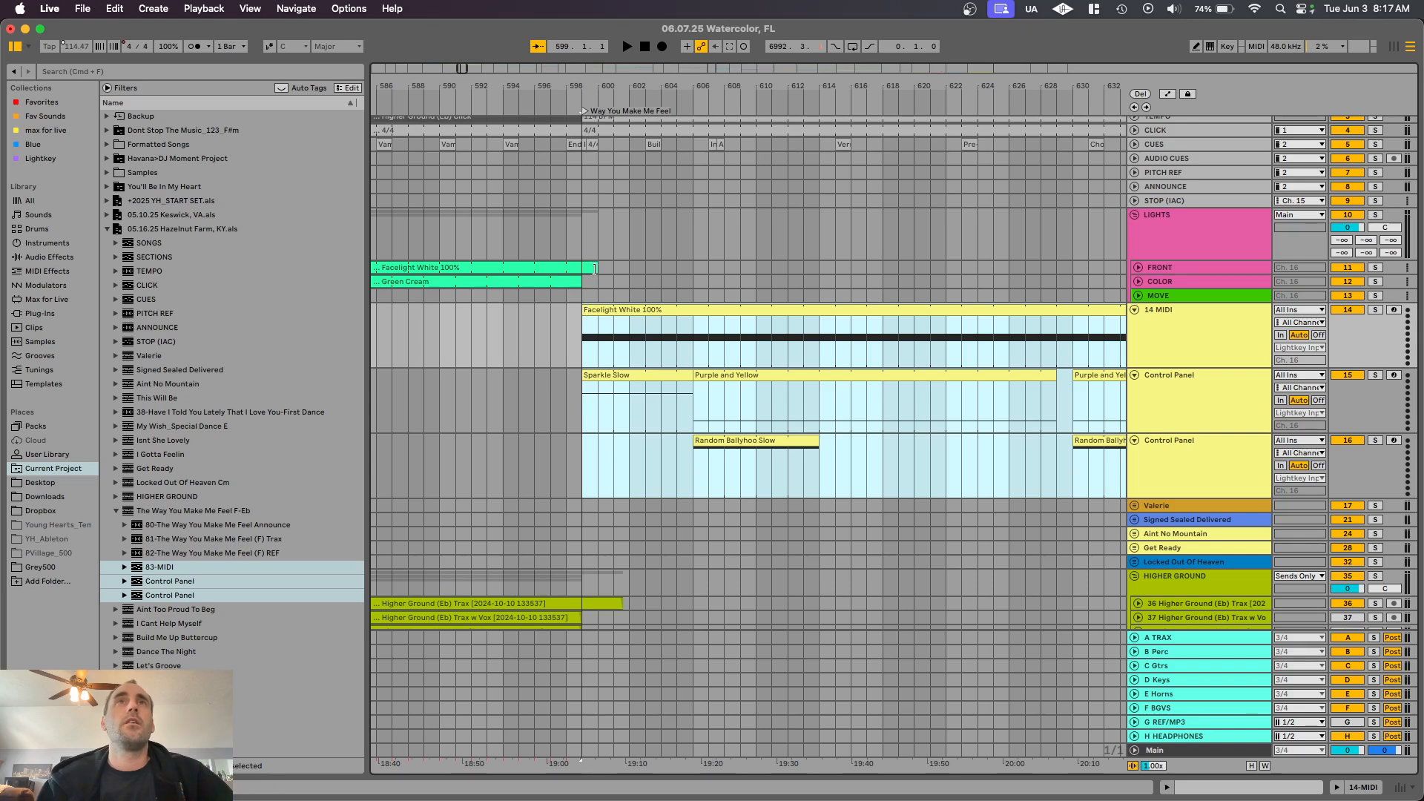
mouse_move(594, 266)
left_mouse_down()
mouse_move(582, 266)
mouse_move(599, 310)
mouse_move(614, 310)
mouse_move(614, 269)
left_mouse_up()
scroll(599, 312, "down", 4)
scroll(599, 311, "down", 4)
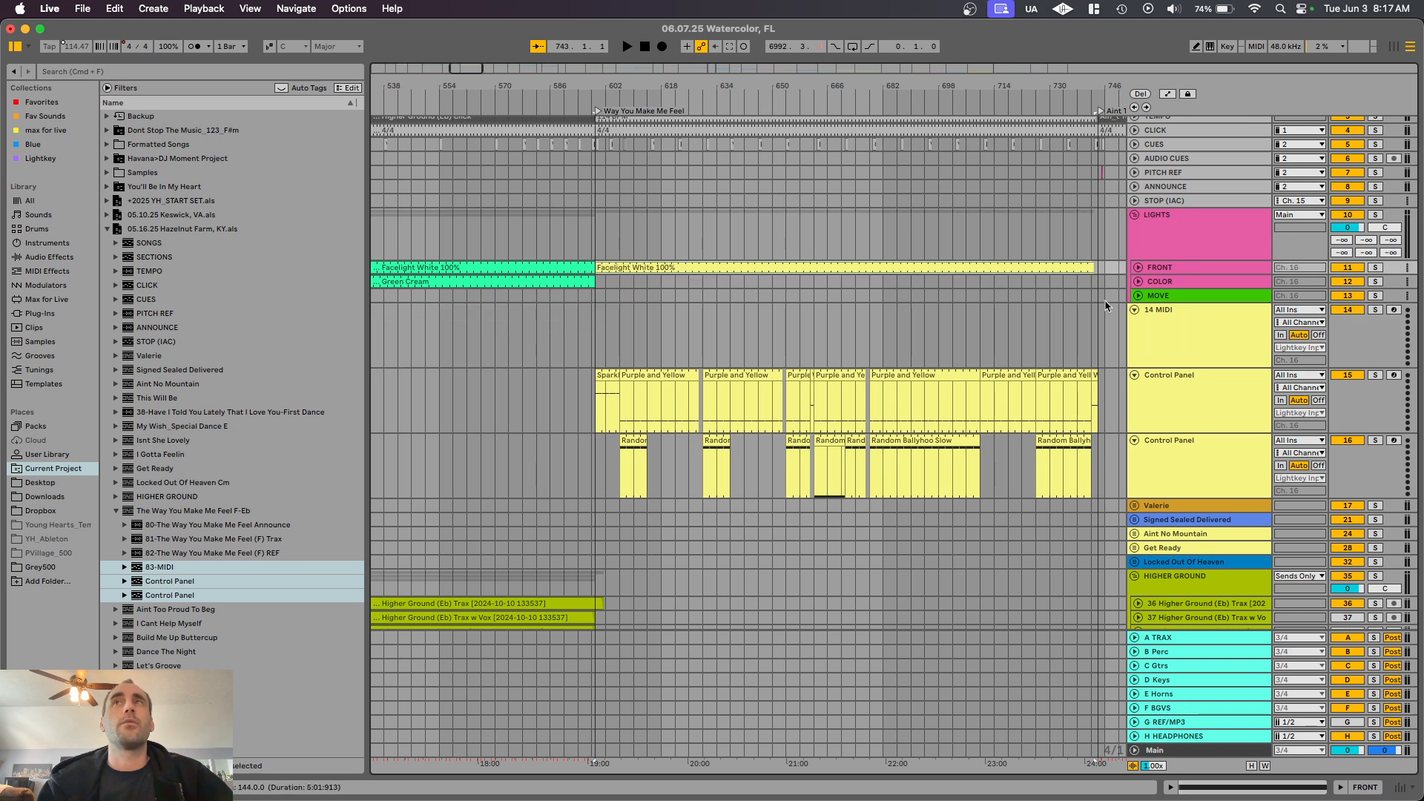
left_click(1155, 314)
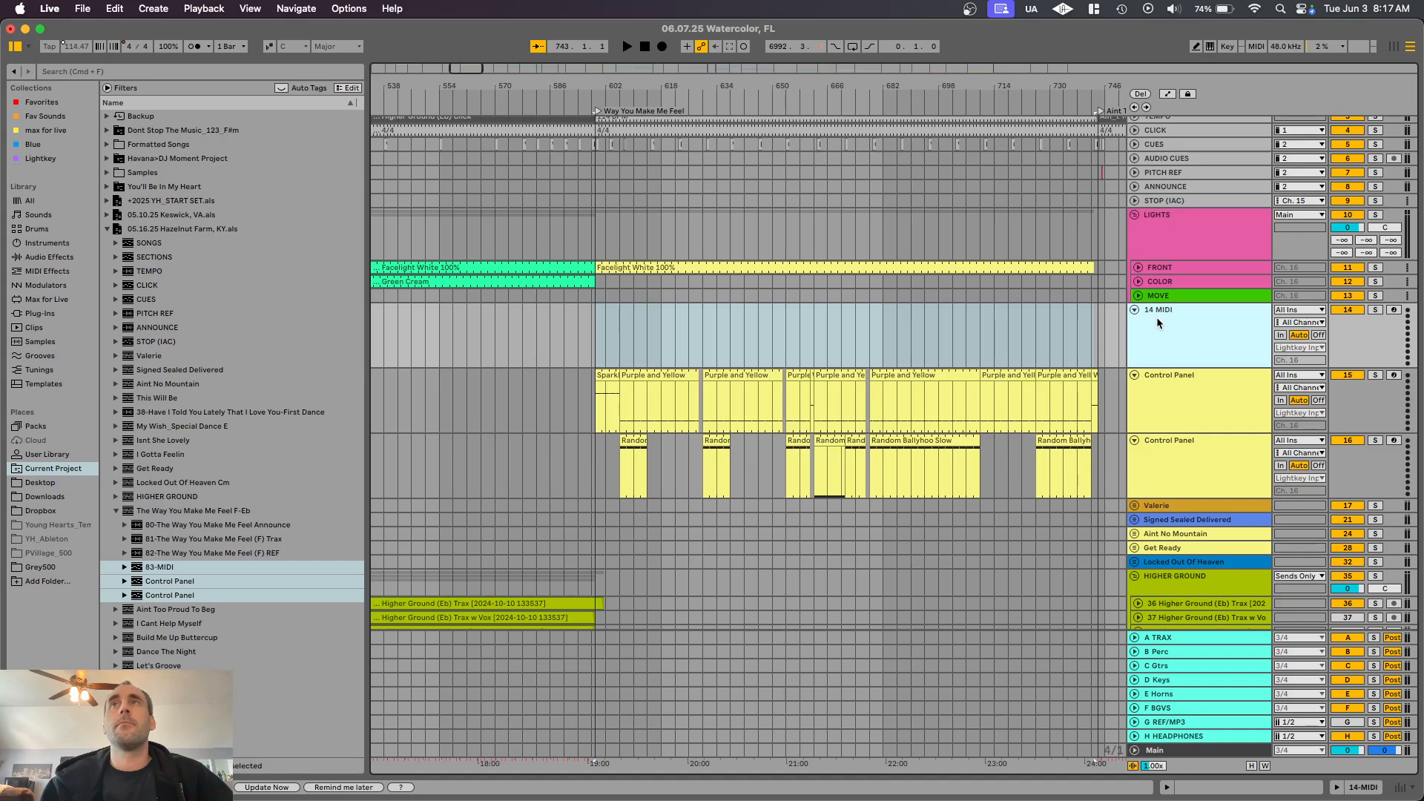
key("Delete")
Step: Move the whole row of Sparkle Slow and Purple and Yellow clips from the first Control Panel track onto COLOR at bar 599
left_click(603, 326)
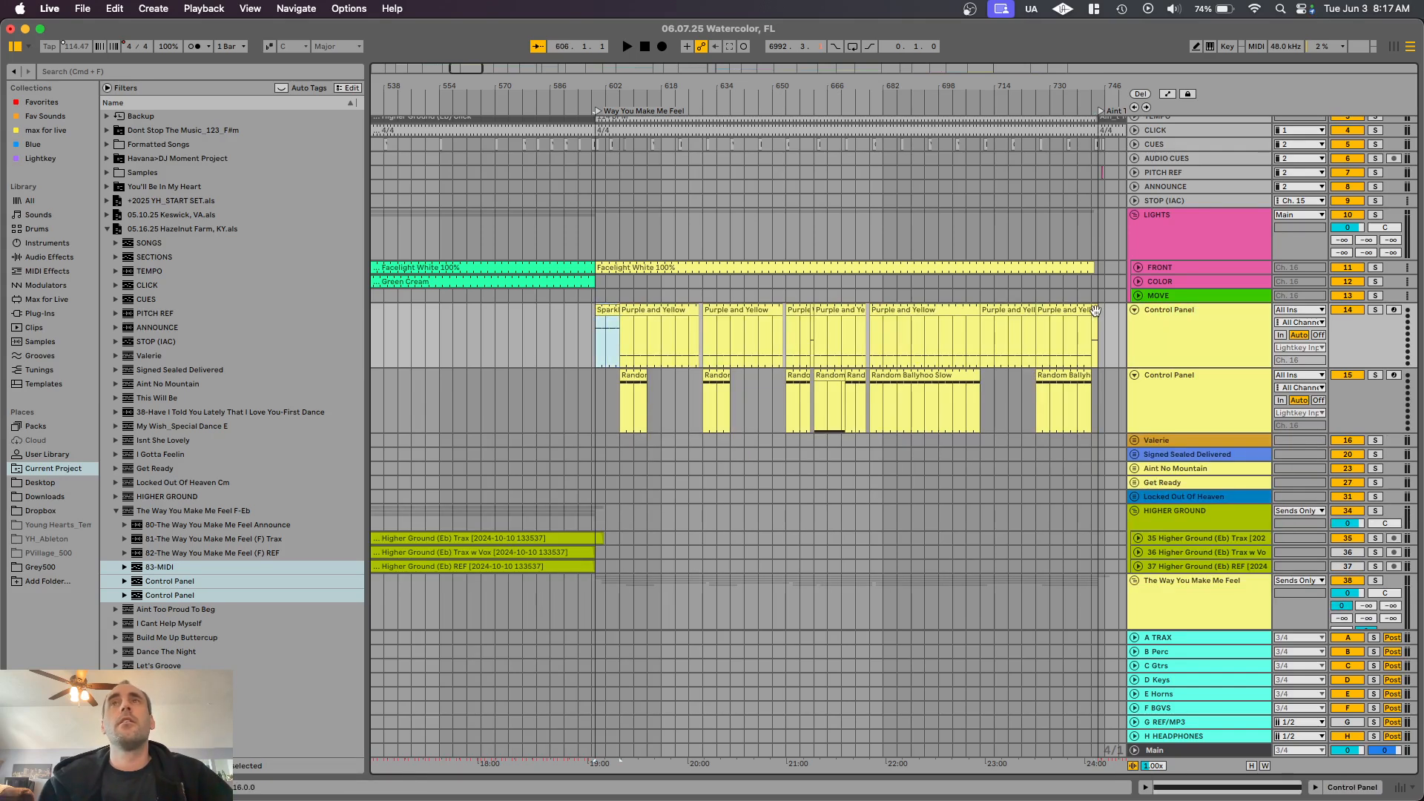
left_click(1095, 311, "shift")
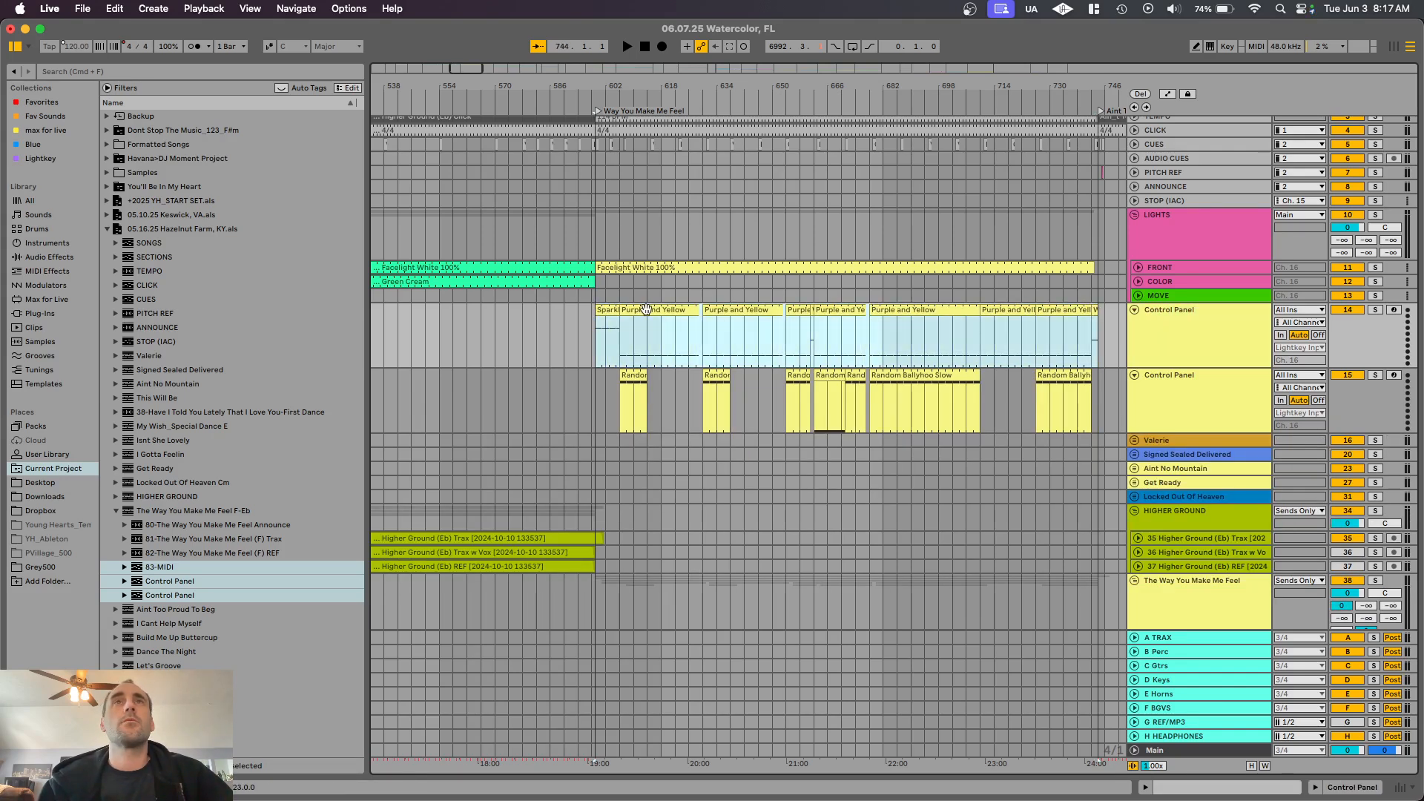
left_click_drag(649, 315, 653, 286)
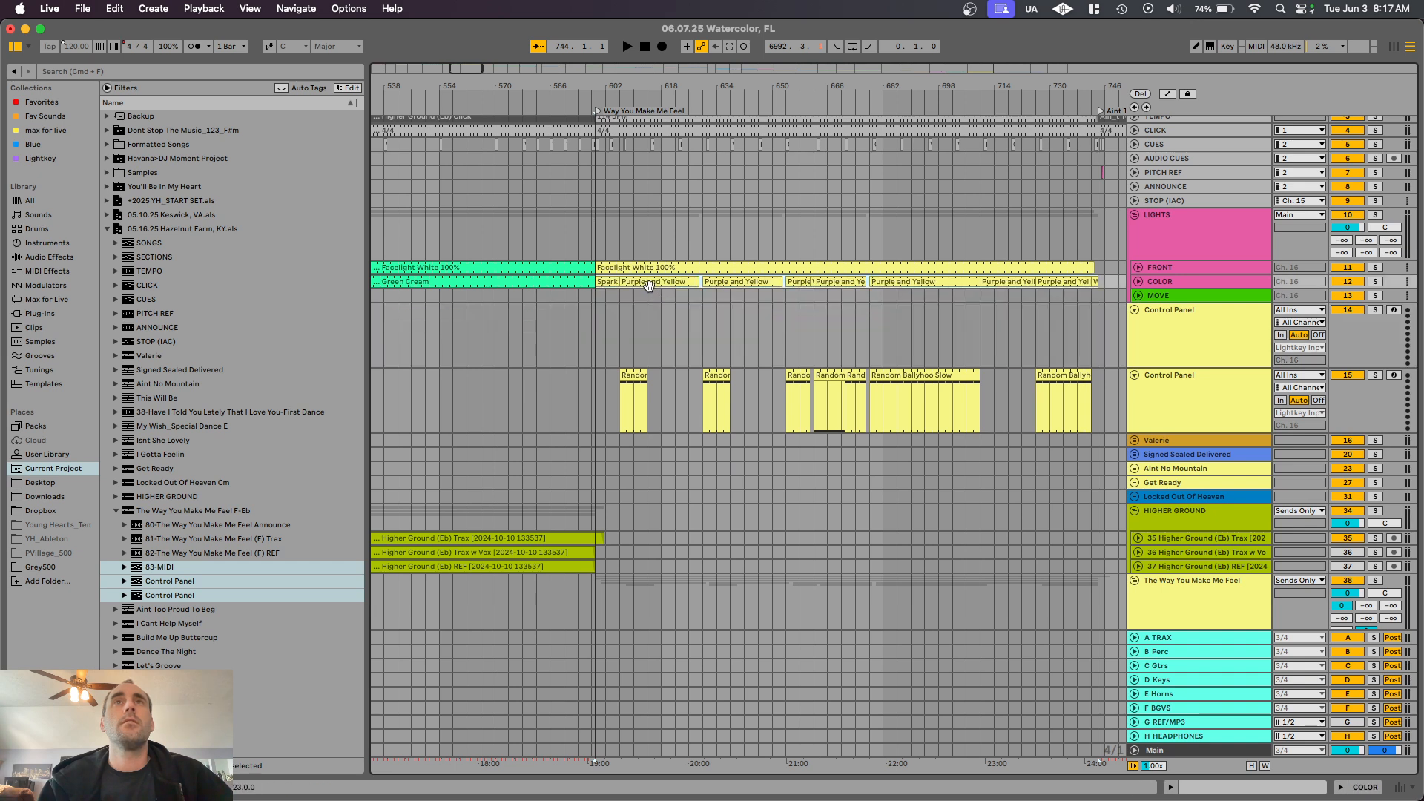
Step: Move all Random Ballyhoo clips from the second Control Panel track onto MOVE, keeping their start at bar 606
left_click(629, 377)
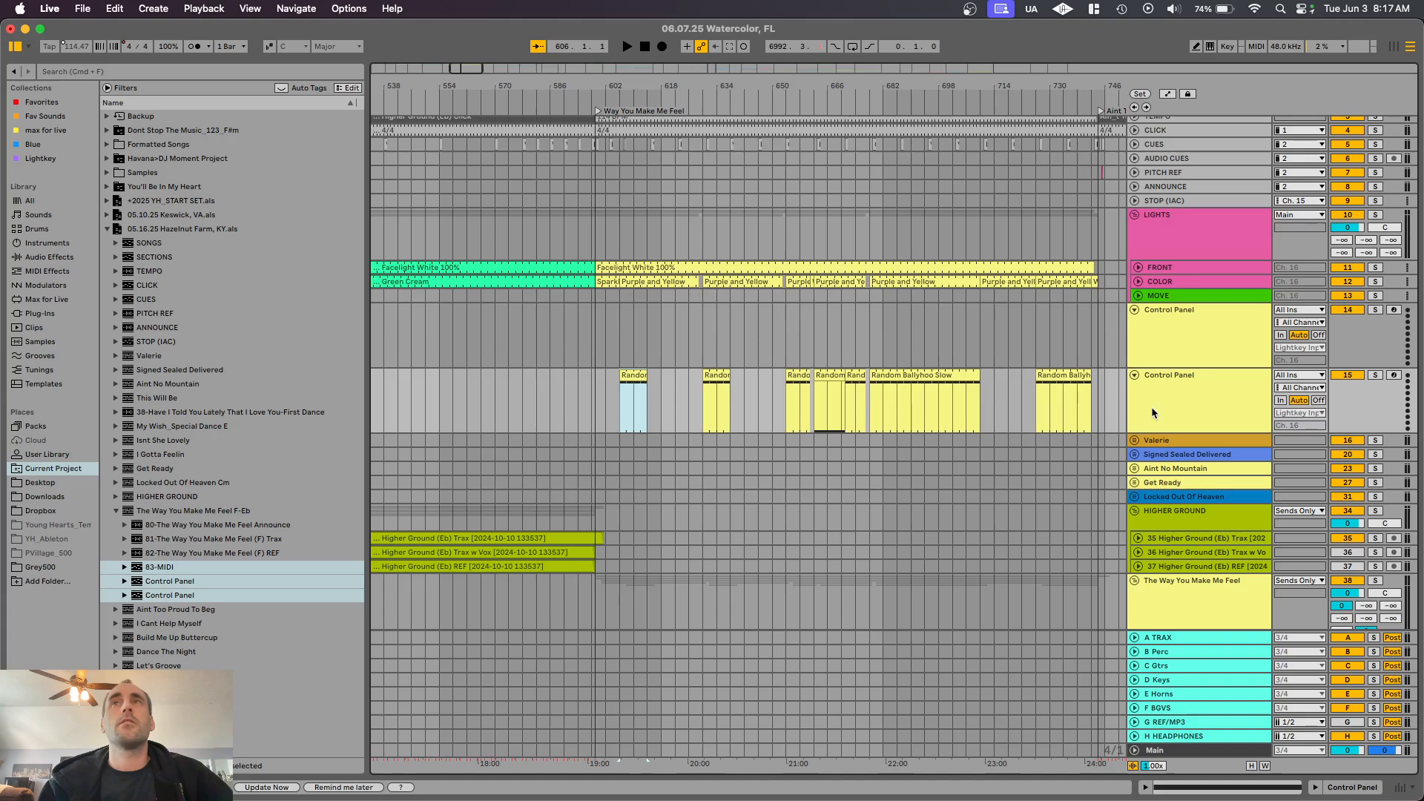
left_click(1100, 401, "shift")
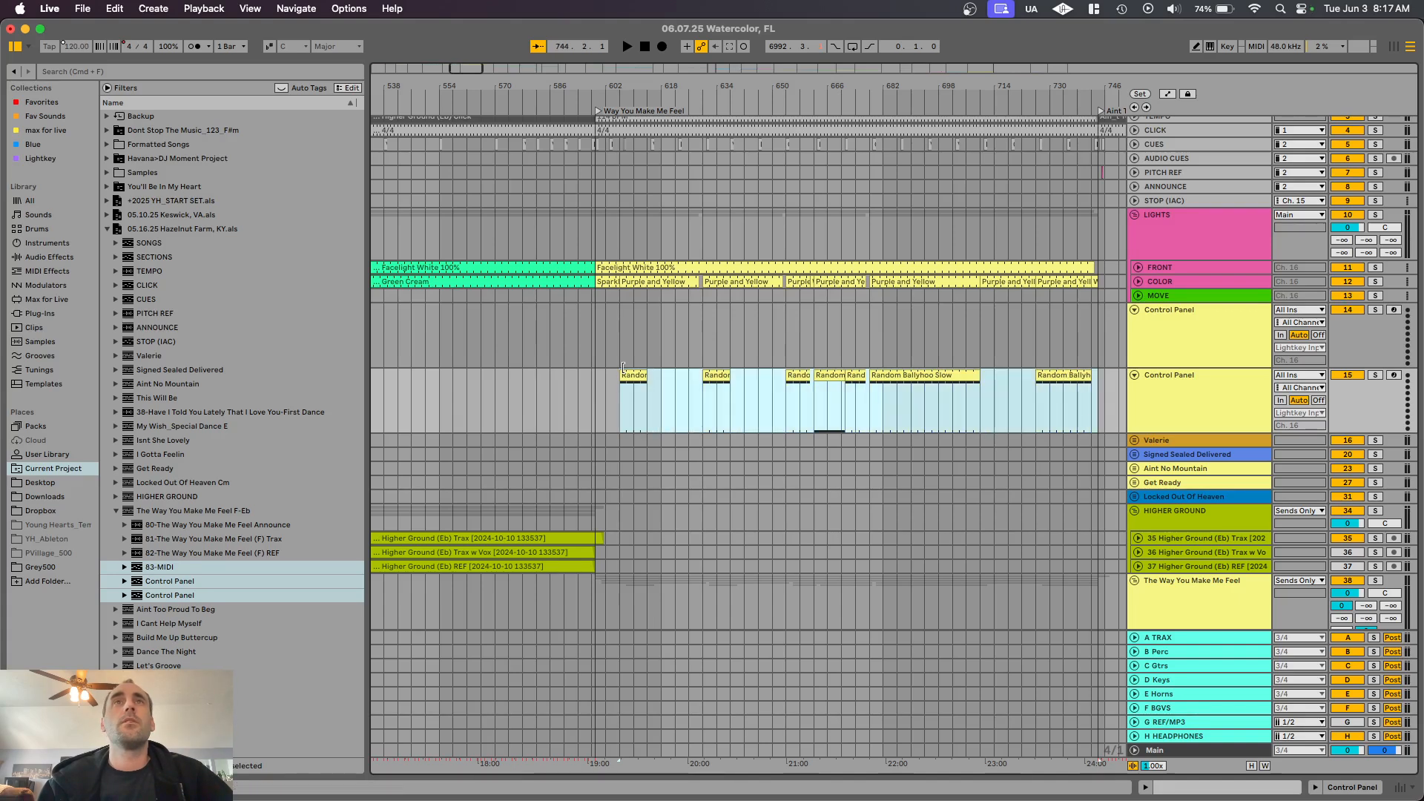
scroll(622, 369, "up", 4)
left_click_drag(647, 372, 650, 300)
scroll(649, 299, "down", 5)
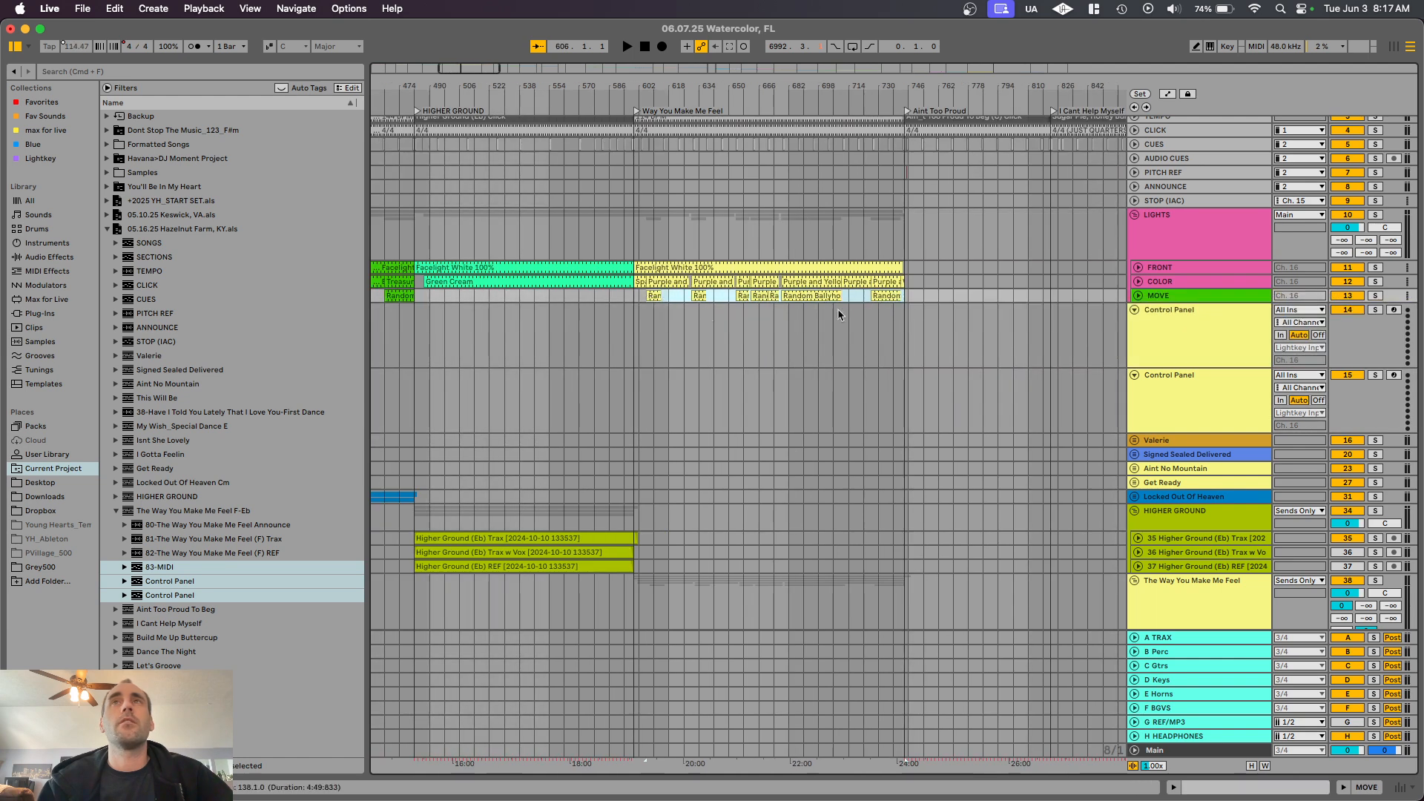
Step: Delete the two emptied Control Panel tracks below MOVE
left_click(1164, 341)
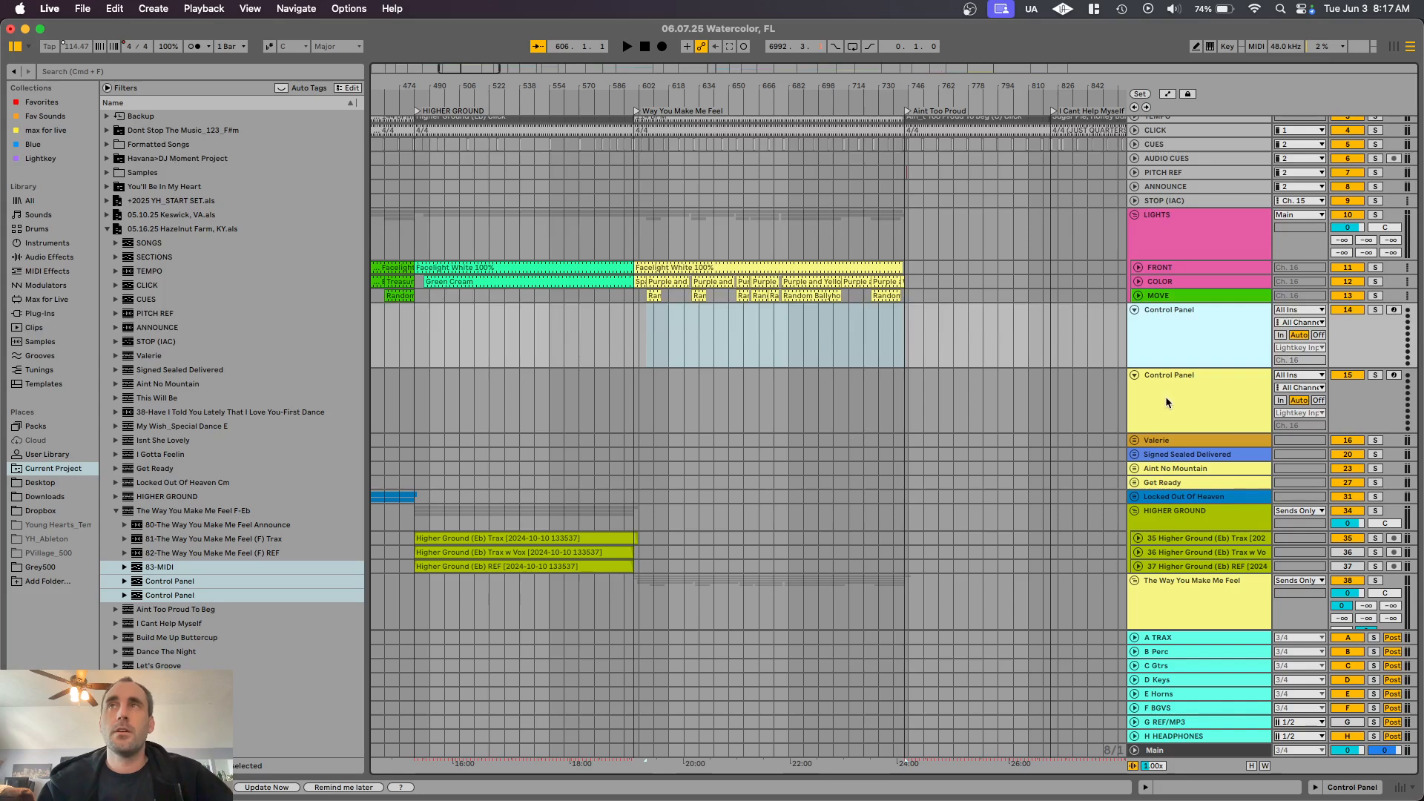
left_click(1165, 397, "shift")
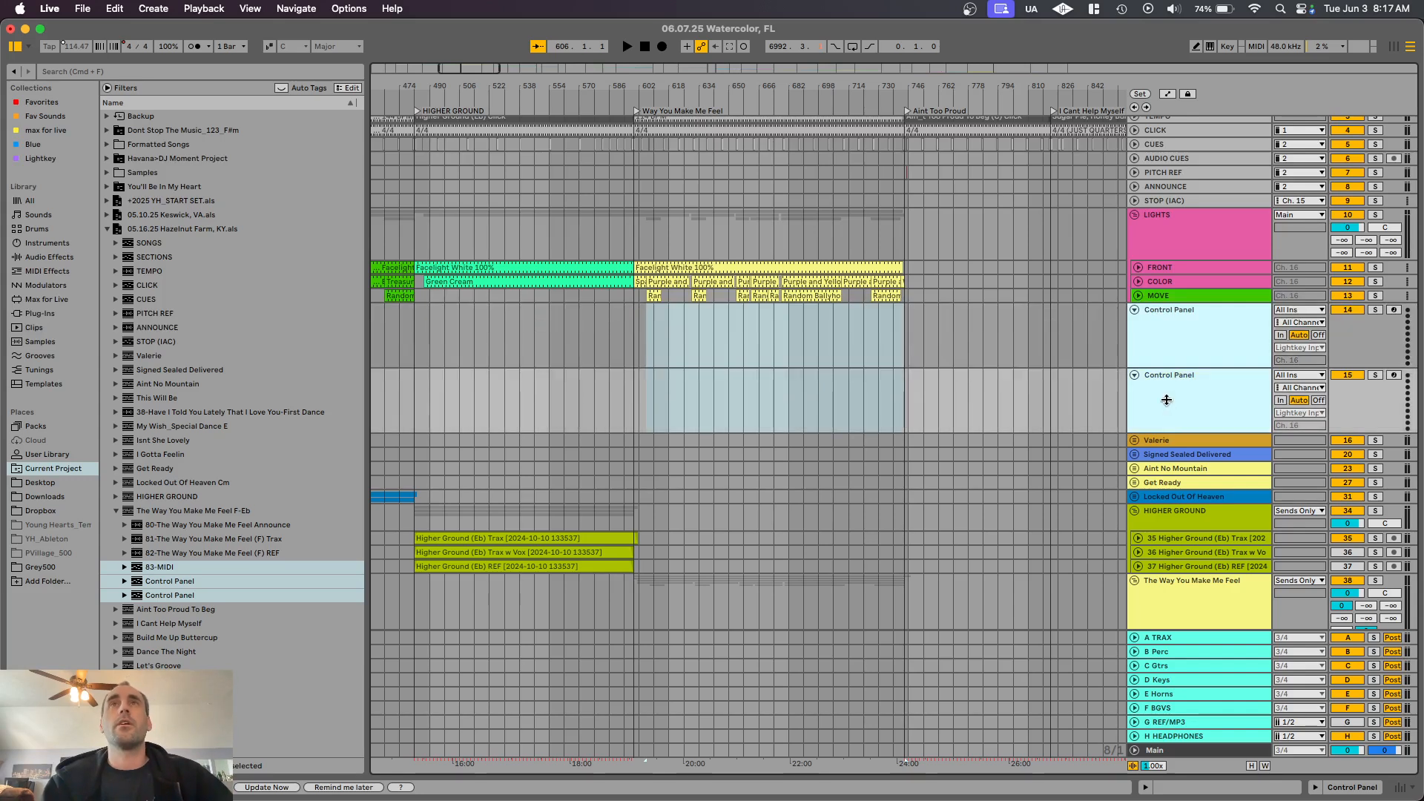
key("Delete")
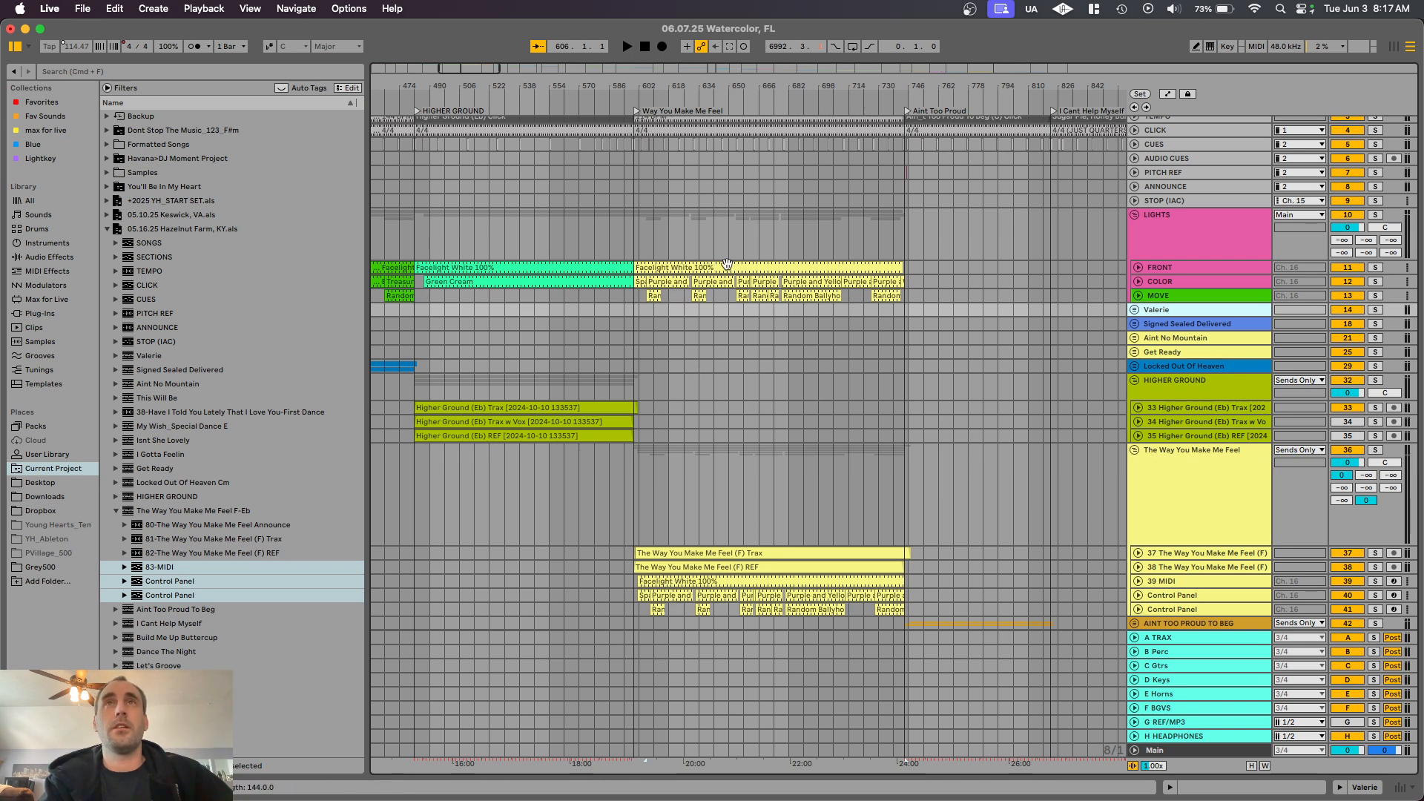
Step: Delete the duplicate 39 MIDI track and both Control Panel tracks from The Way You Make Me Feel group
left_click(1203, 581)
left_click(1202, 608, "shift")
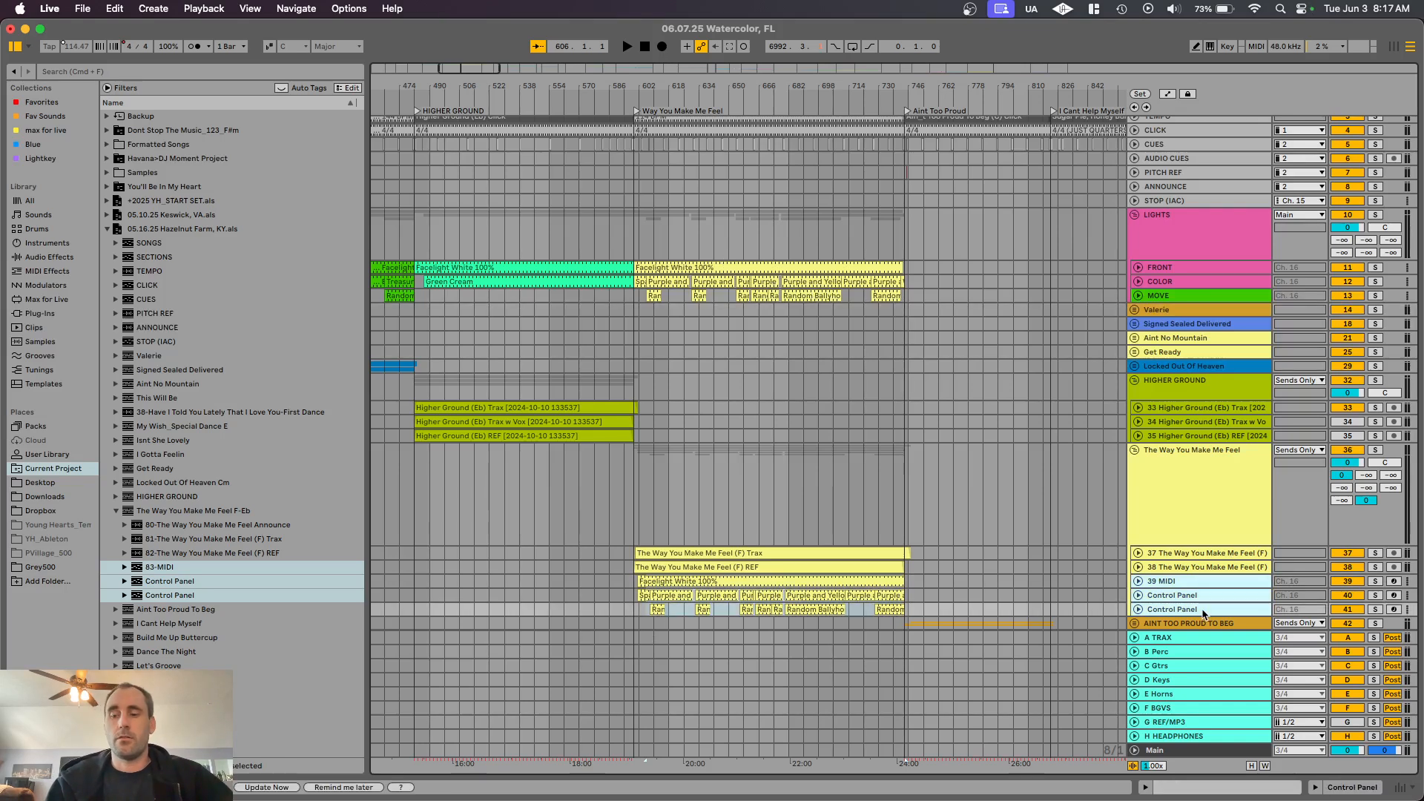
key("Delete")
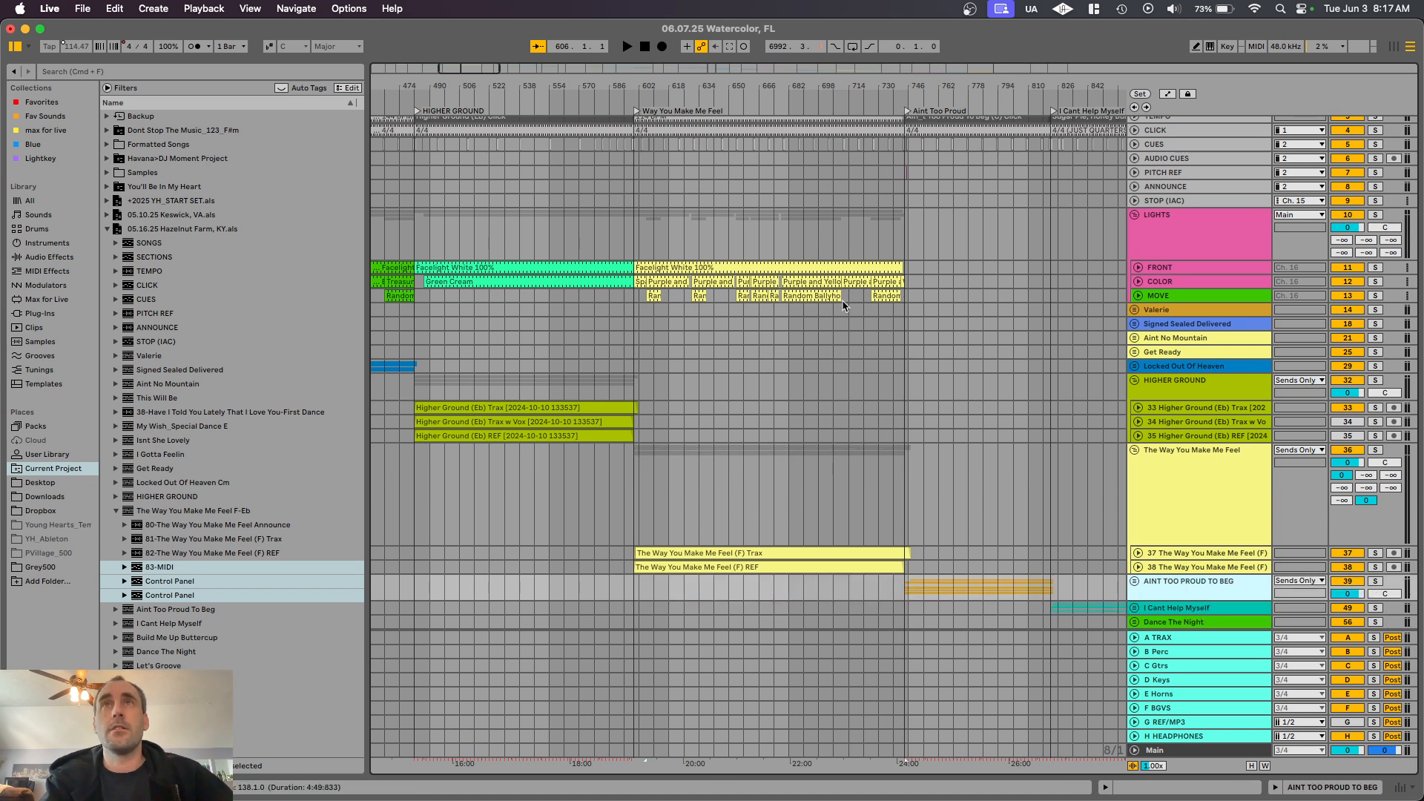
Step: Collapse The Way You Make Me Feel group and expand AINT TOO PROUD TO BEG together with its Lights subgroup
scroll(861, 350, "right", 5)
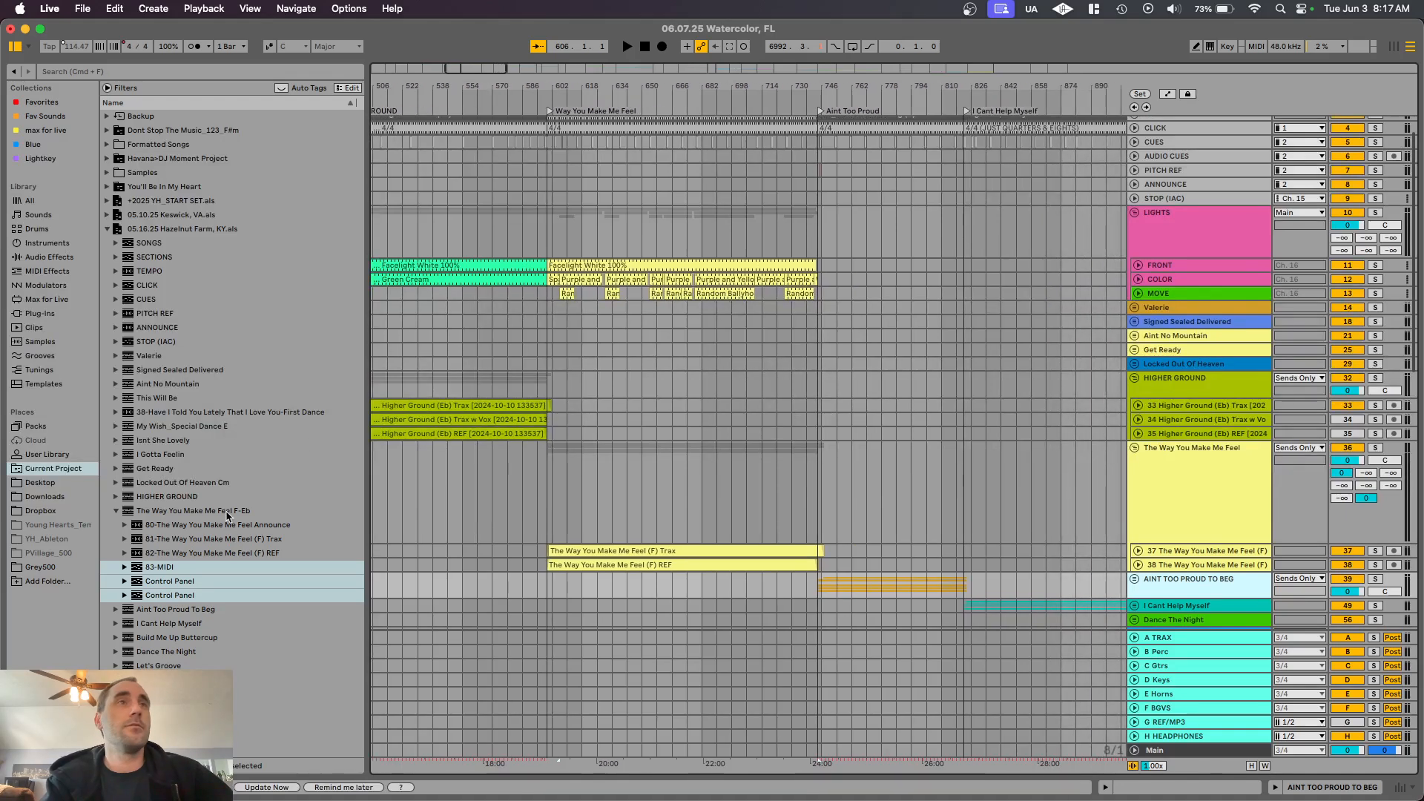
left_click(1133, 447)
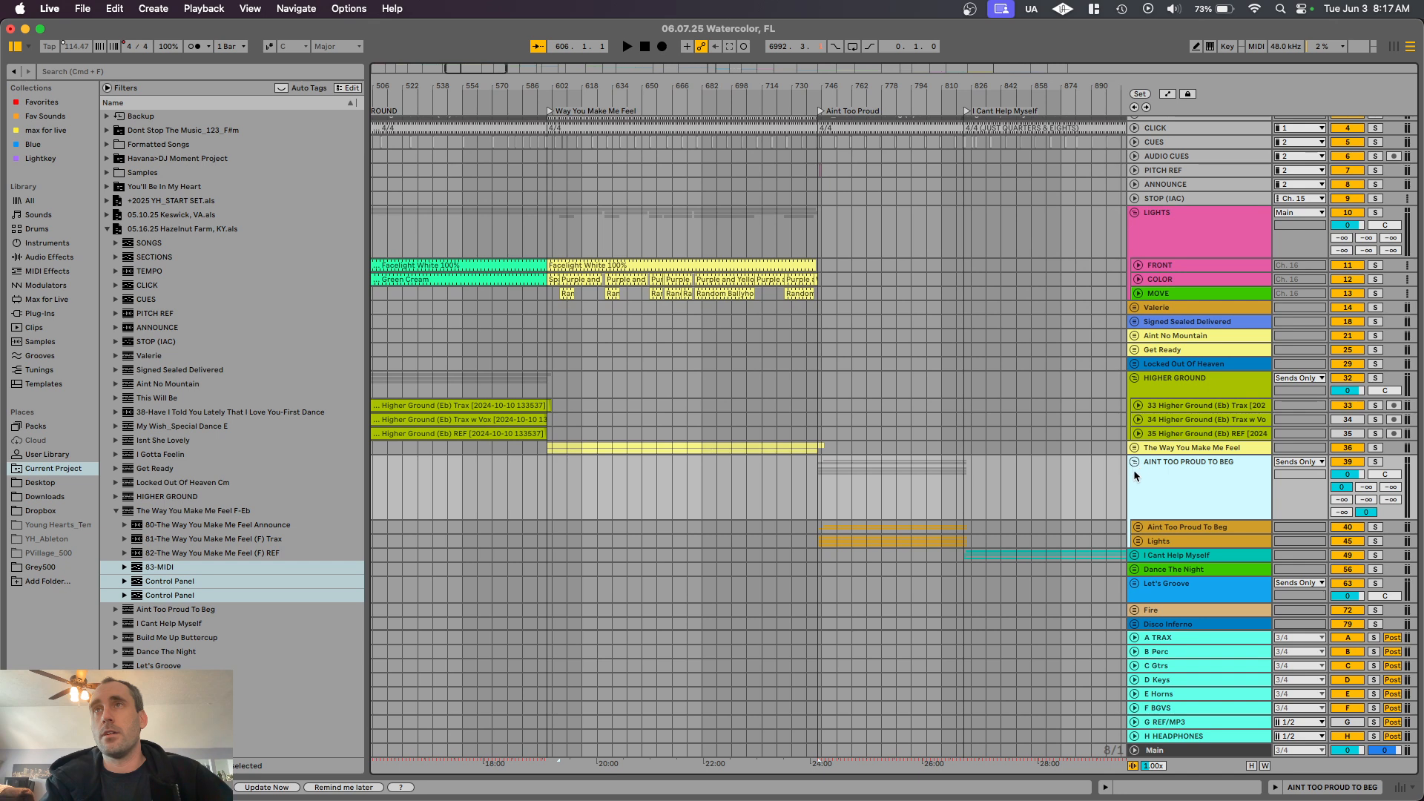
left_click(1133, 463)
left_click(1138, 541)
scroll(933, 555, "down", 3)
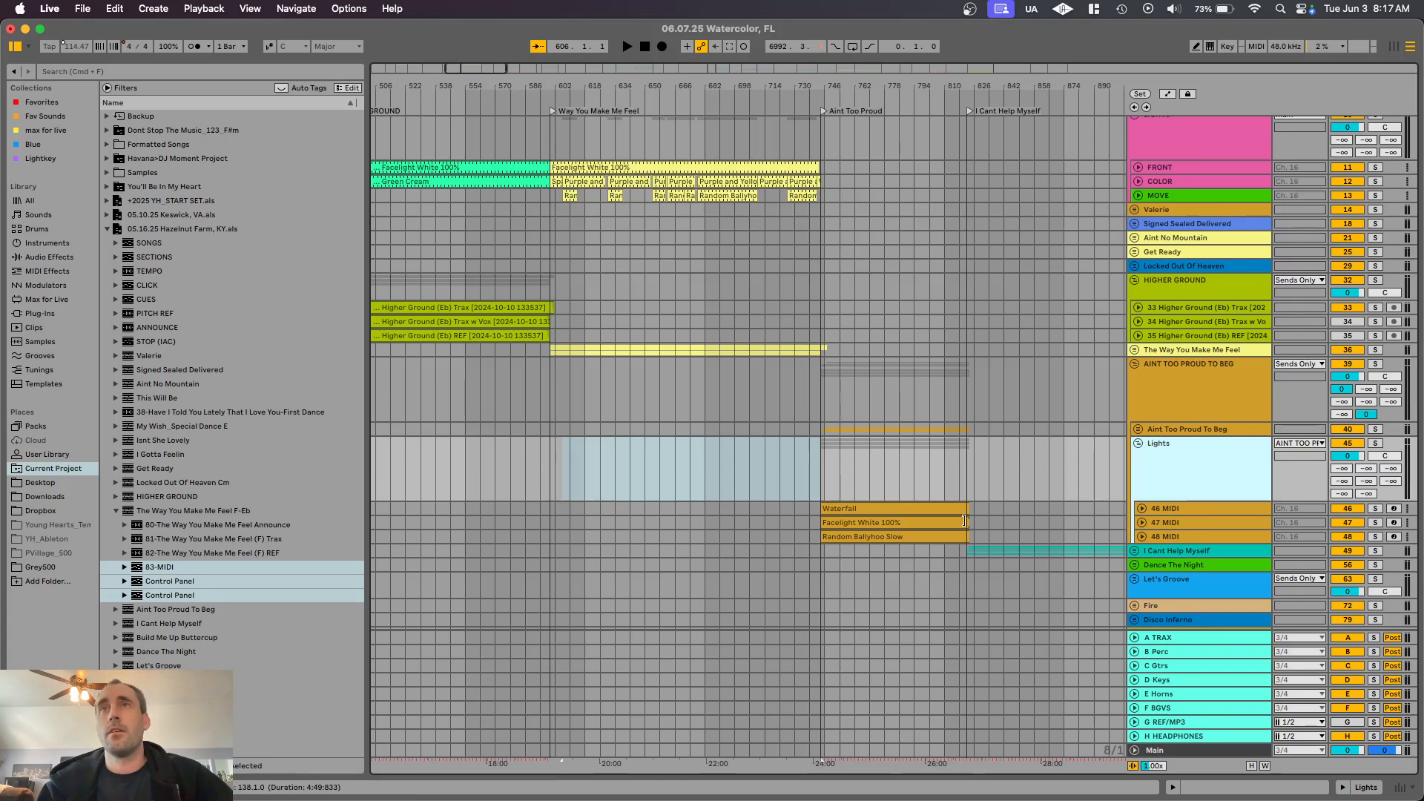
Step: Move Aint Too Proud's Facelight White 100% clip onto FRONT at bar 744 and delete the emptied 47 MIDI track
left_click(887, 523)
left_click_drag(887, 523, 888, 170)
scroll(822, 177, "up", 5)
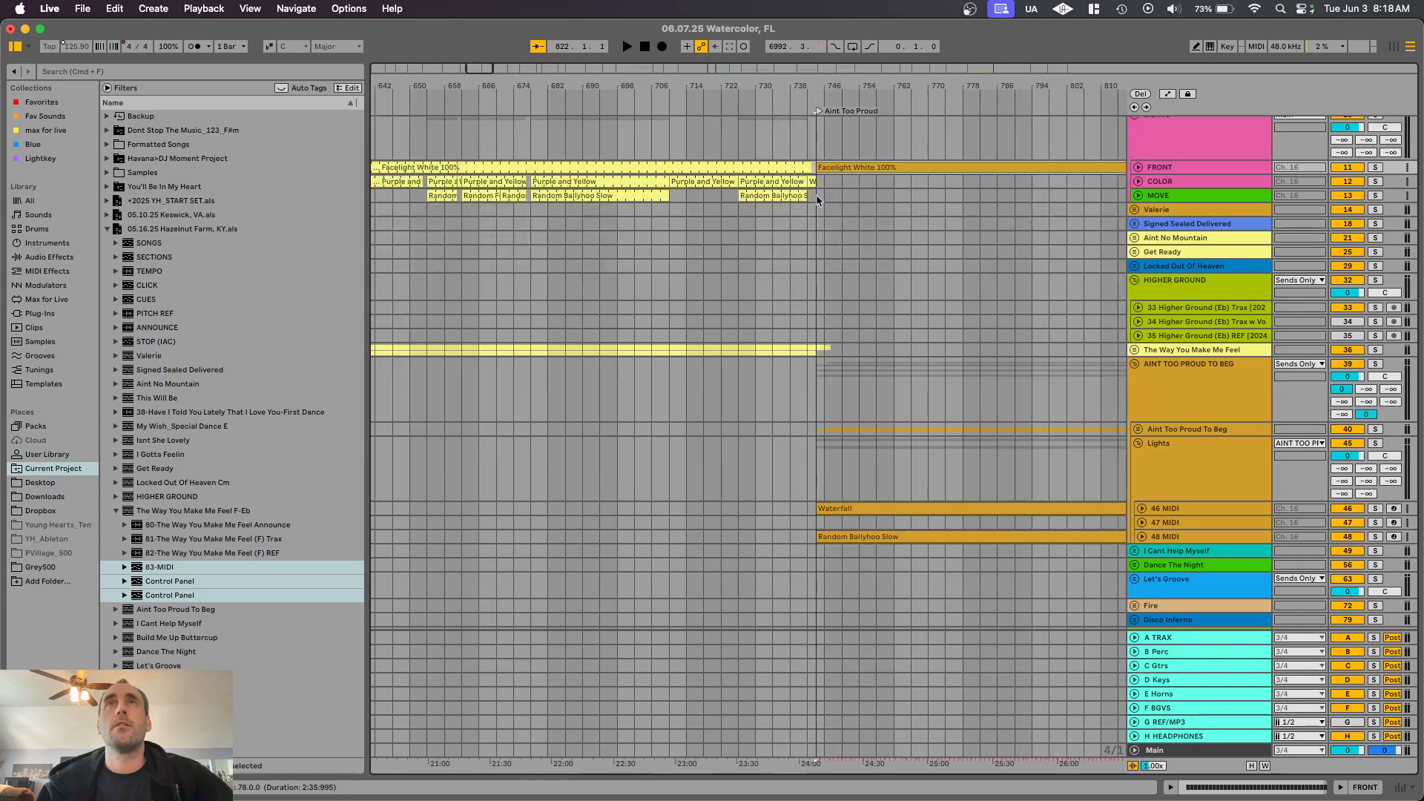
scroll(818, 200, "down", 2)
scroll(897, 519, "down", 1)
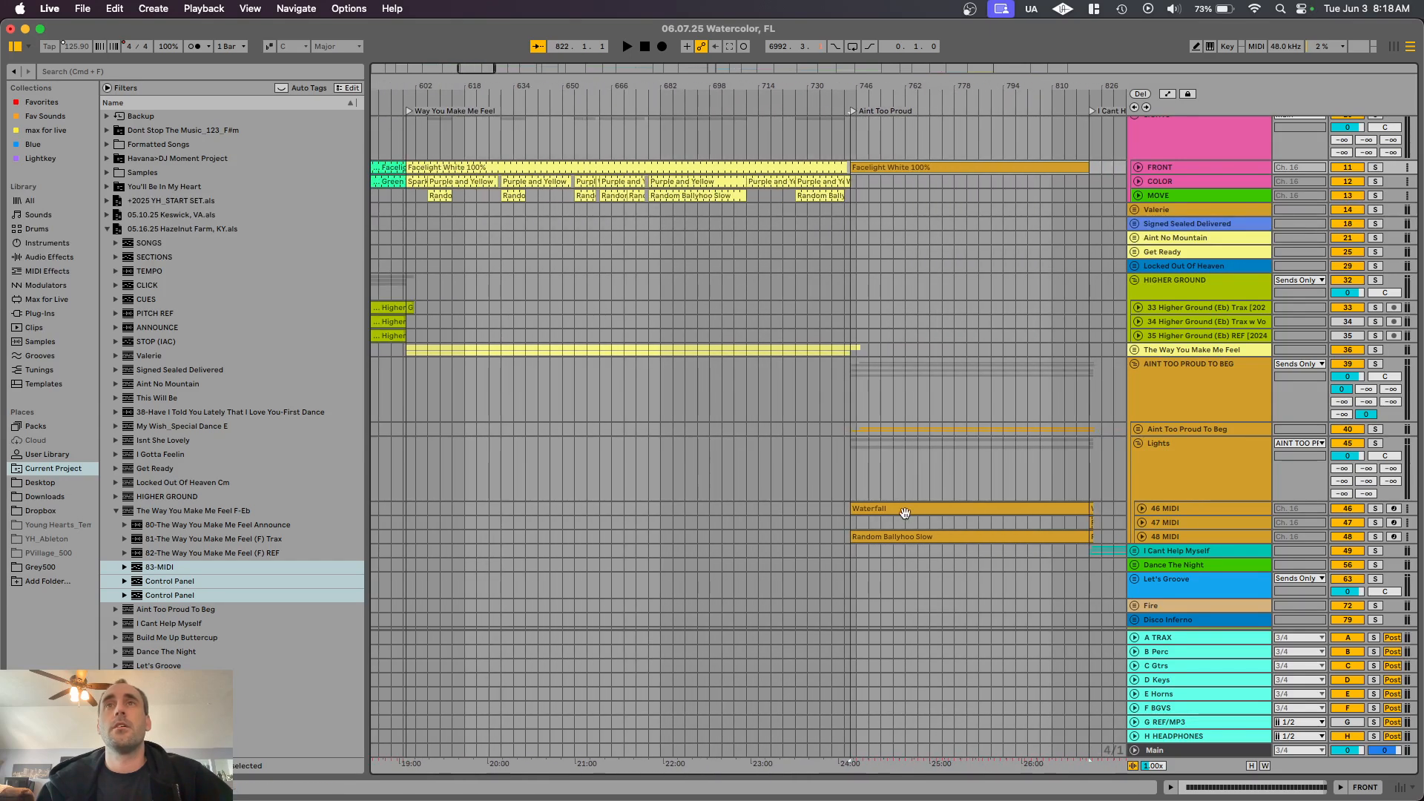
left_click(1088, 524)
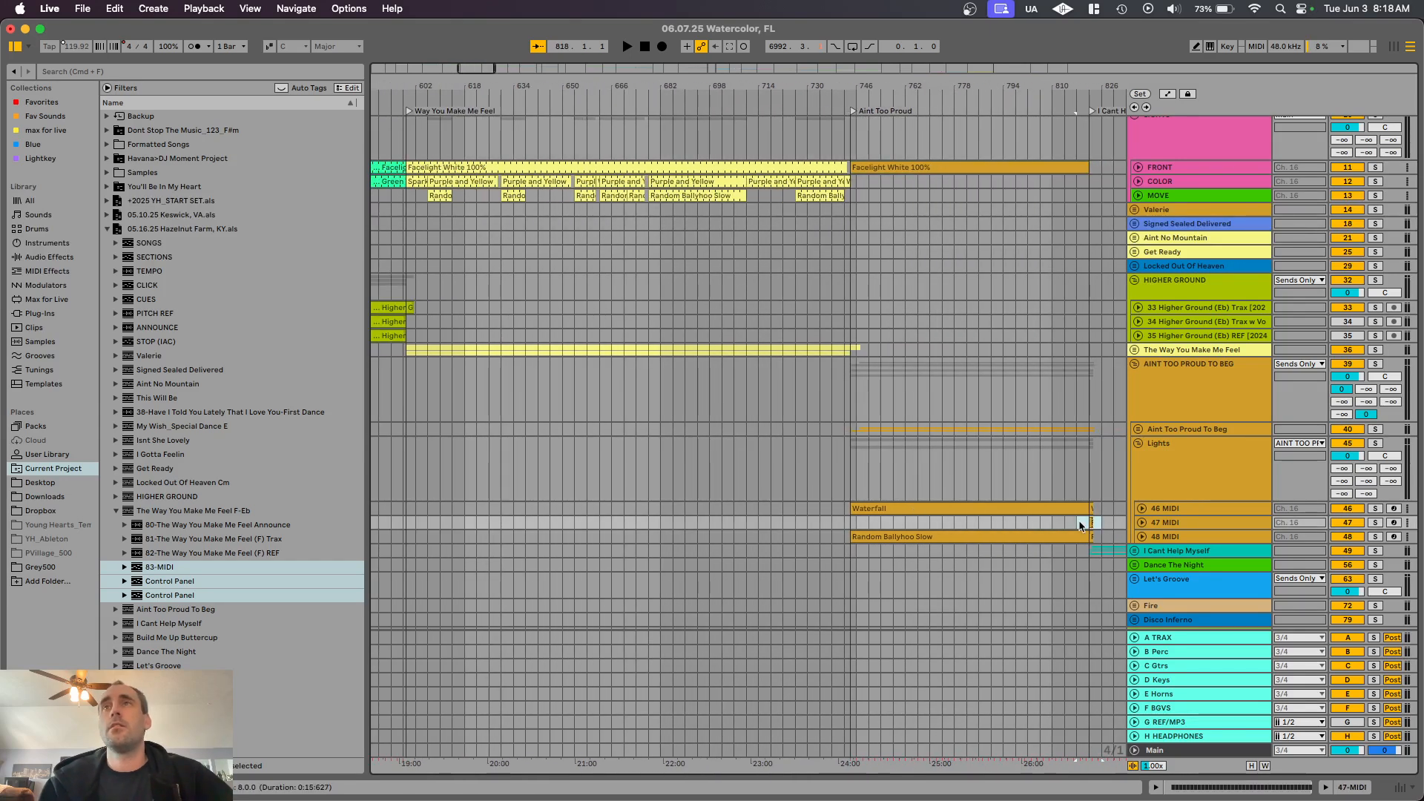
left_click(1146, 523)
key("Delete")
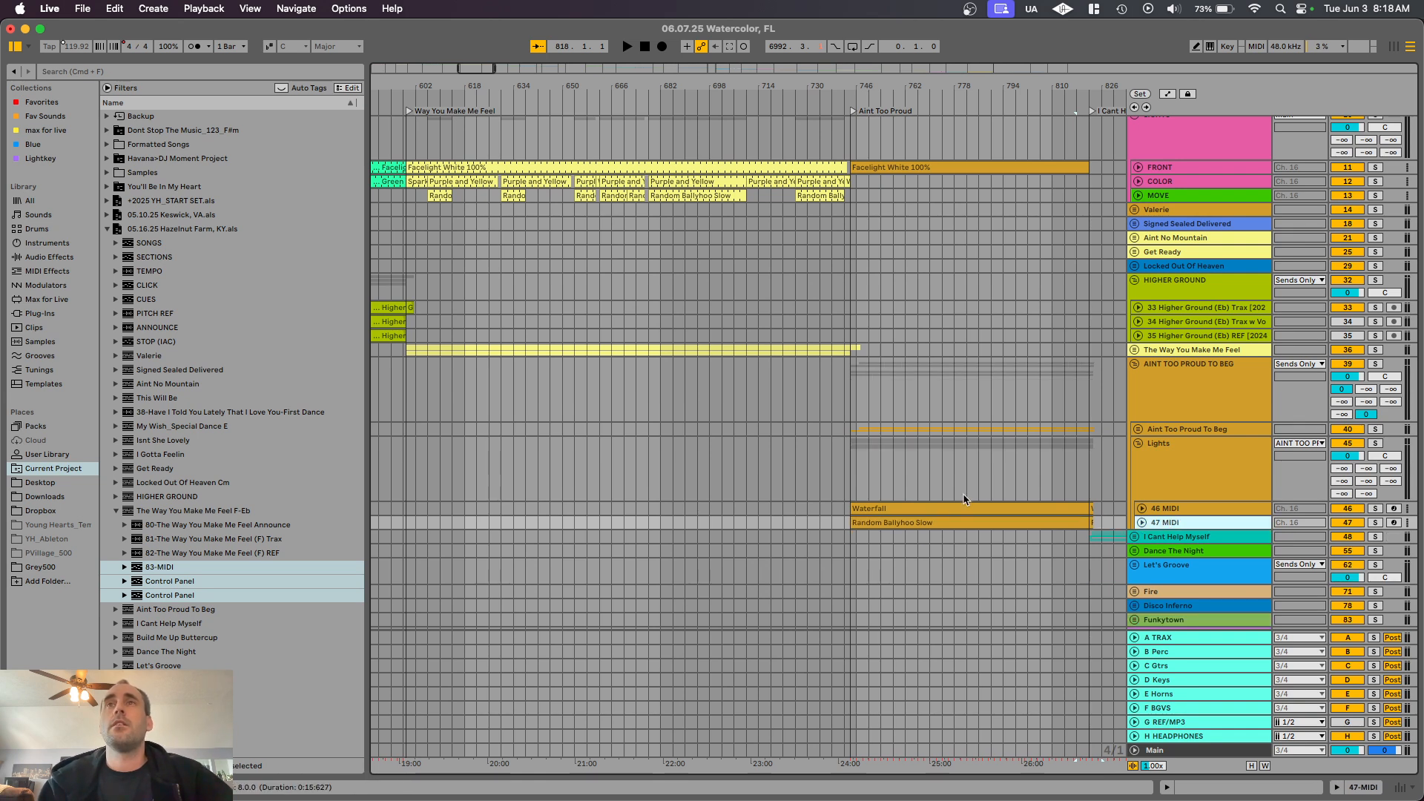
Step: Move Aint Too Proud's Waterfall clip onto COLOR and its long Random Ballyhoo Slow clip onto MOVE at bar 744
left_click(1093, 522)
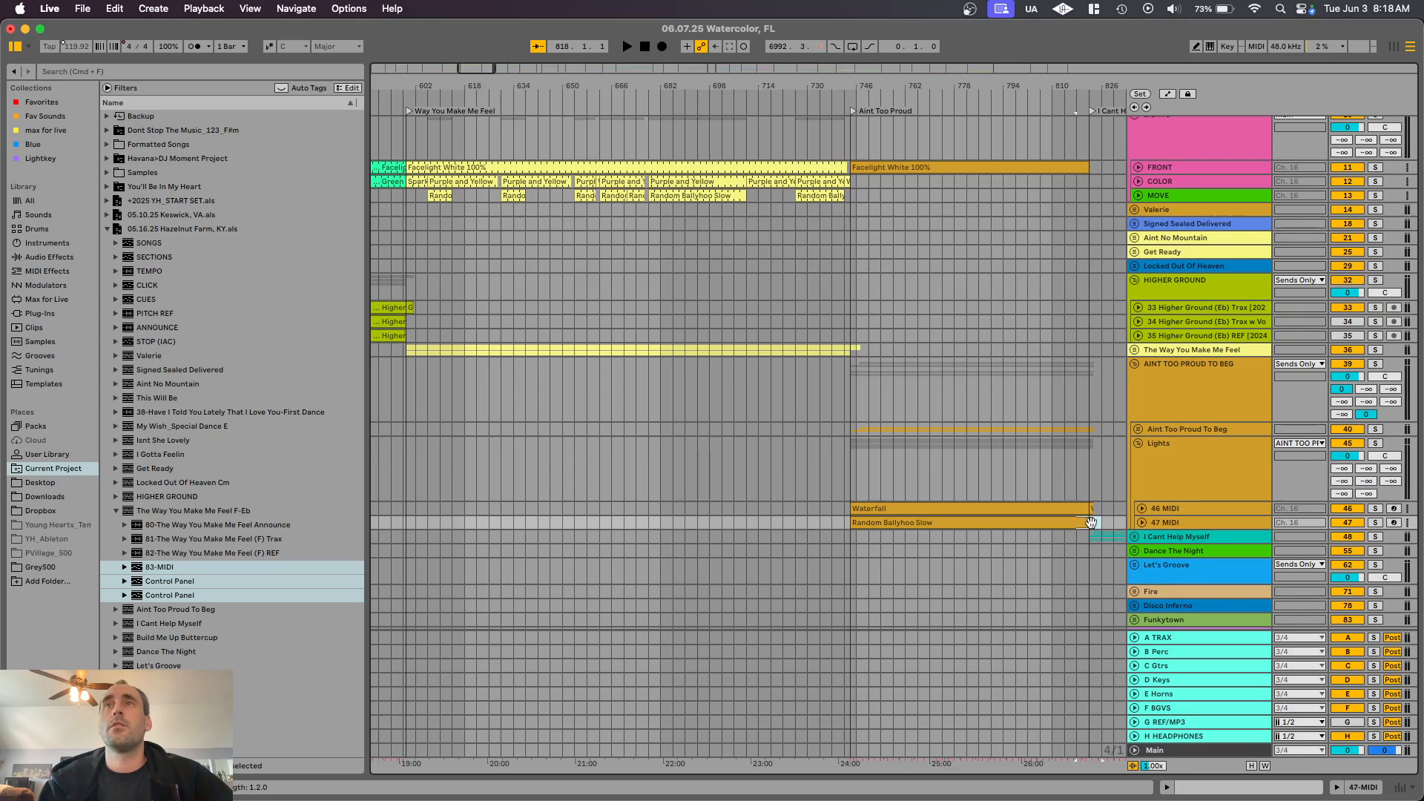
left_click(965, 522)
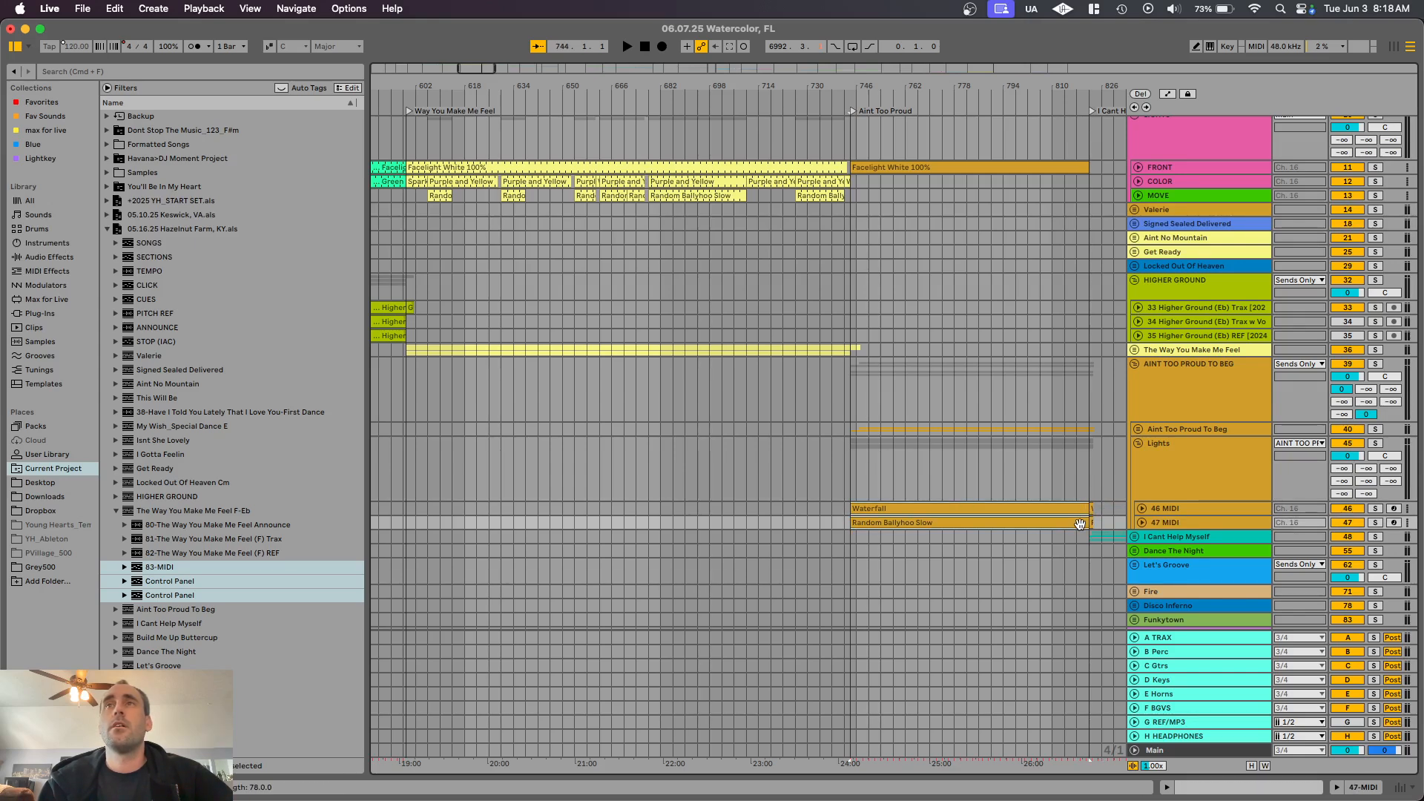
left_click_drag(893, 509, 891, 187)
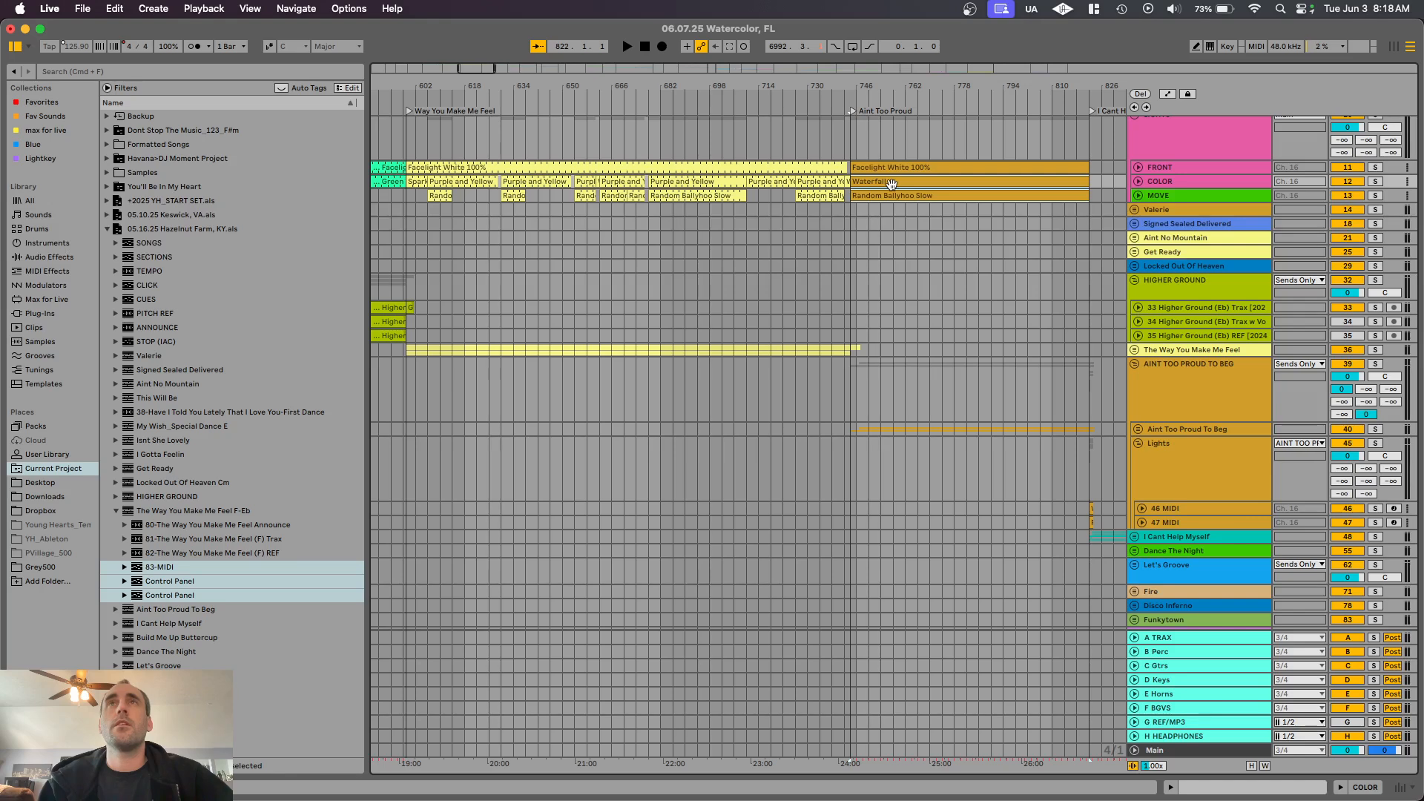
Step: Delete the leftover Lights subgroup from the AINT TOO PROUD TO BEG group
left_click(1185, 473)
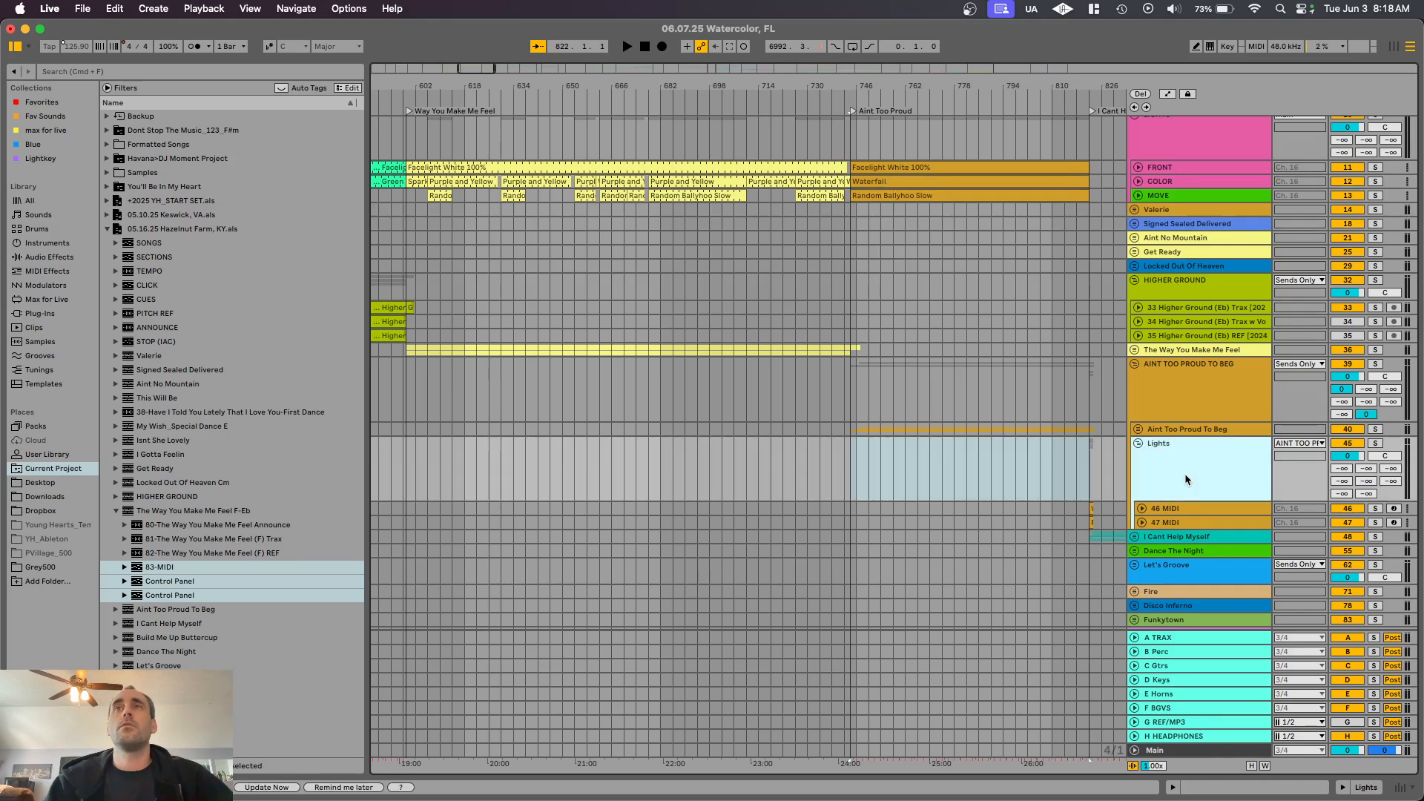
key("BackSpace")
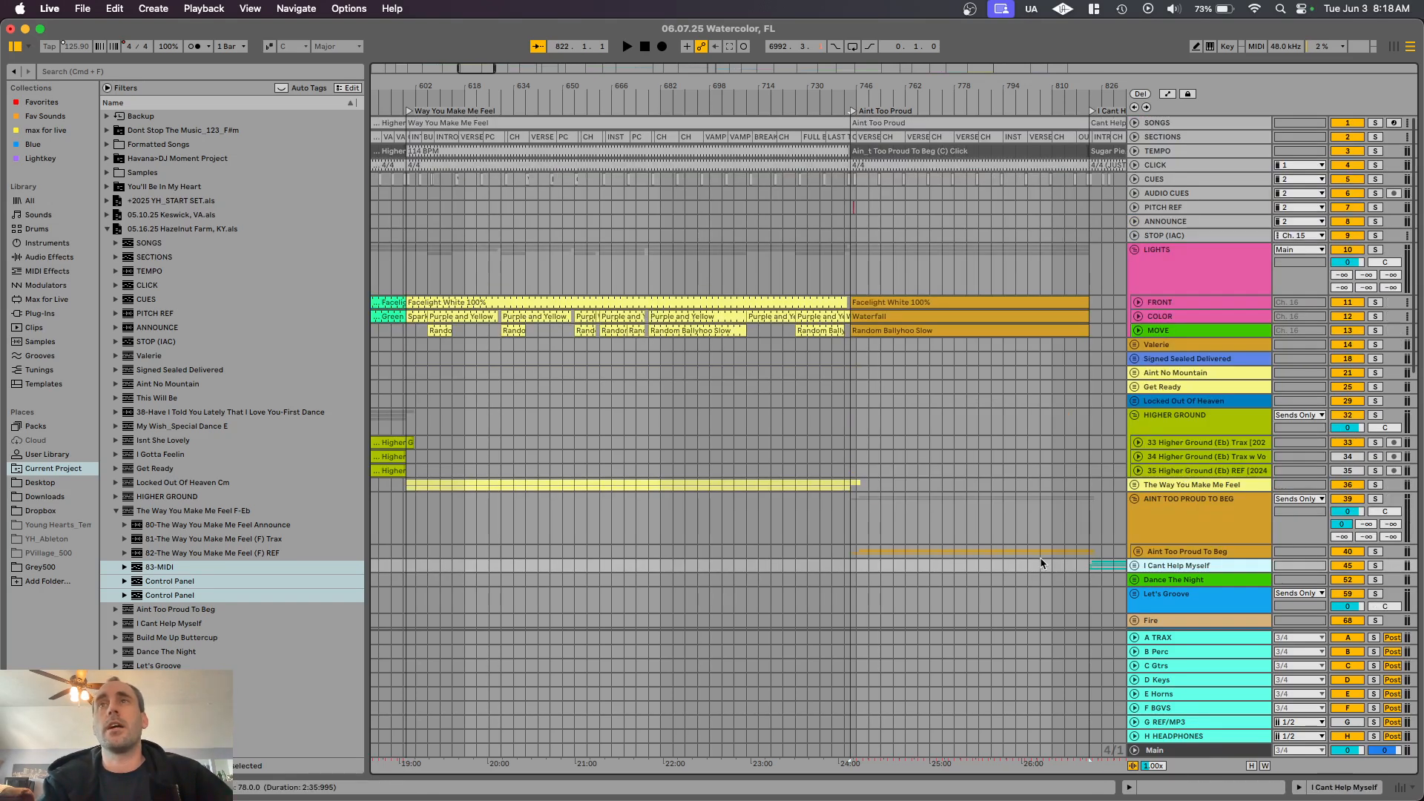
scroll(1004, 482, "right", 5)
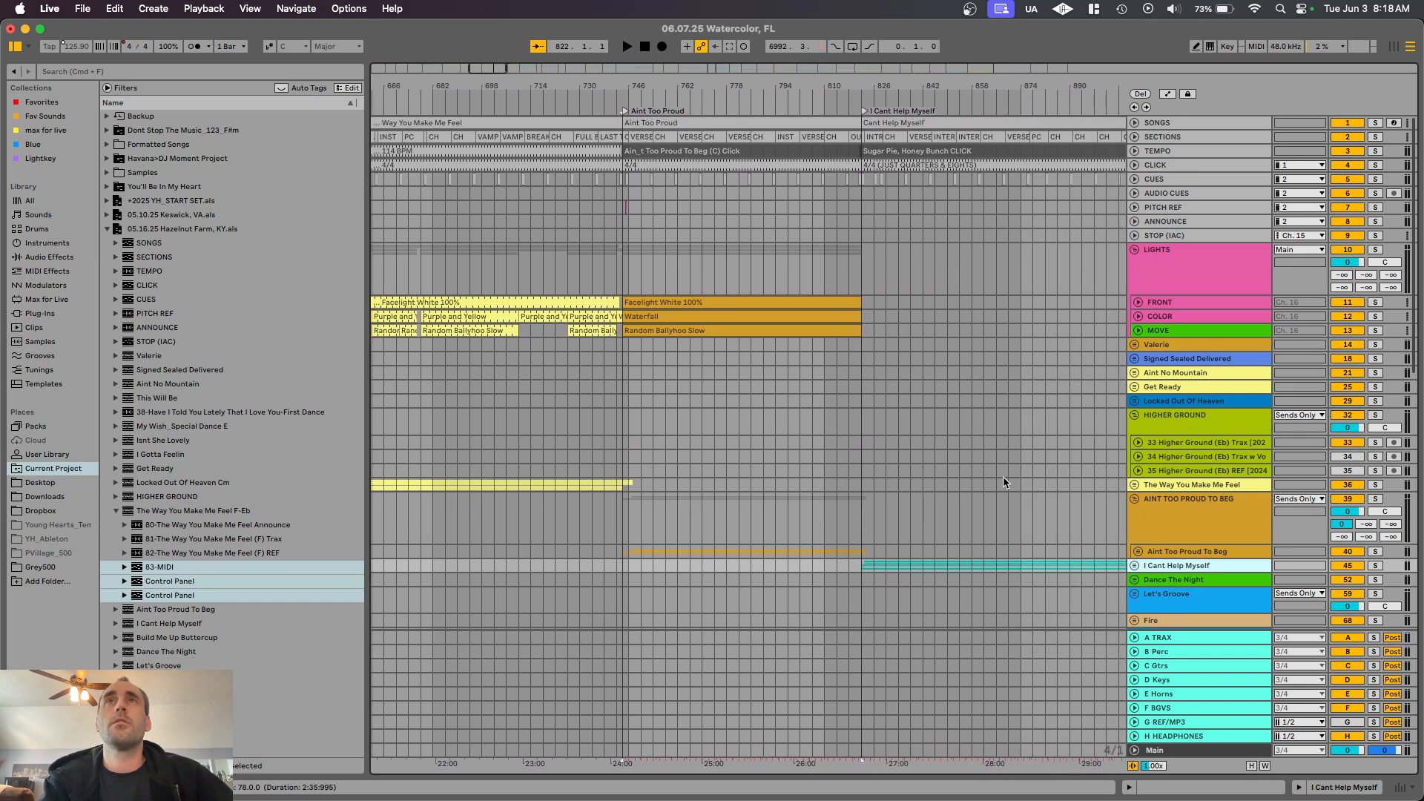
Step: In the browser, collapse The Way You Make Me Feel F-Eb and expand I Cant Help Myself; collapse the arrangement's HIGHER GROUND group
left_click(115, 512)
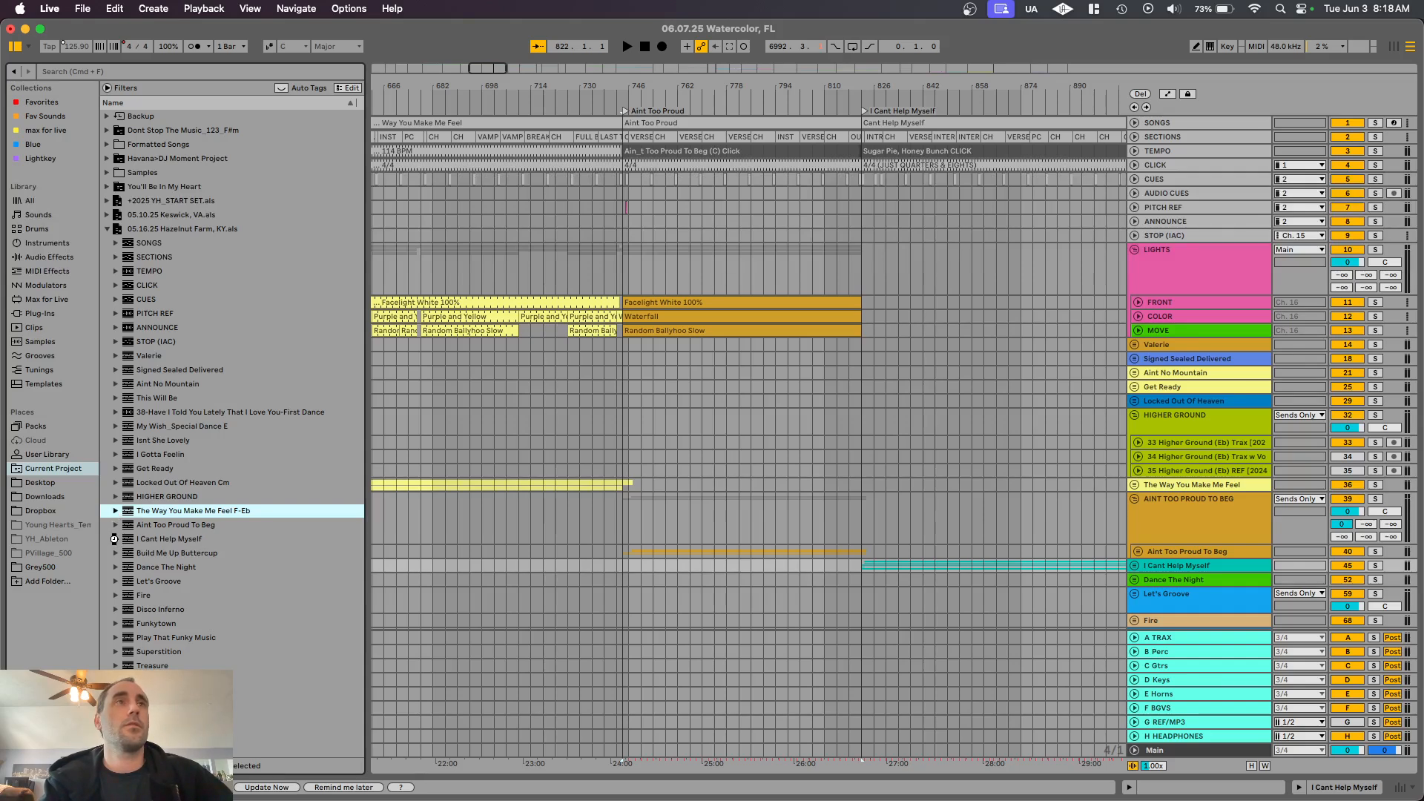
left_click(115, 539)
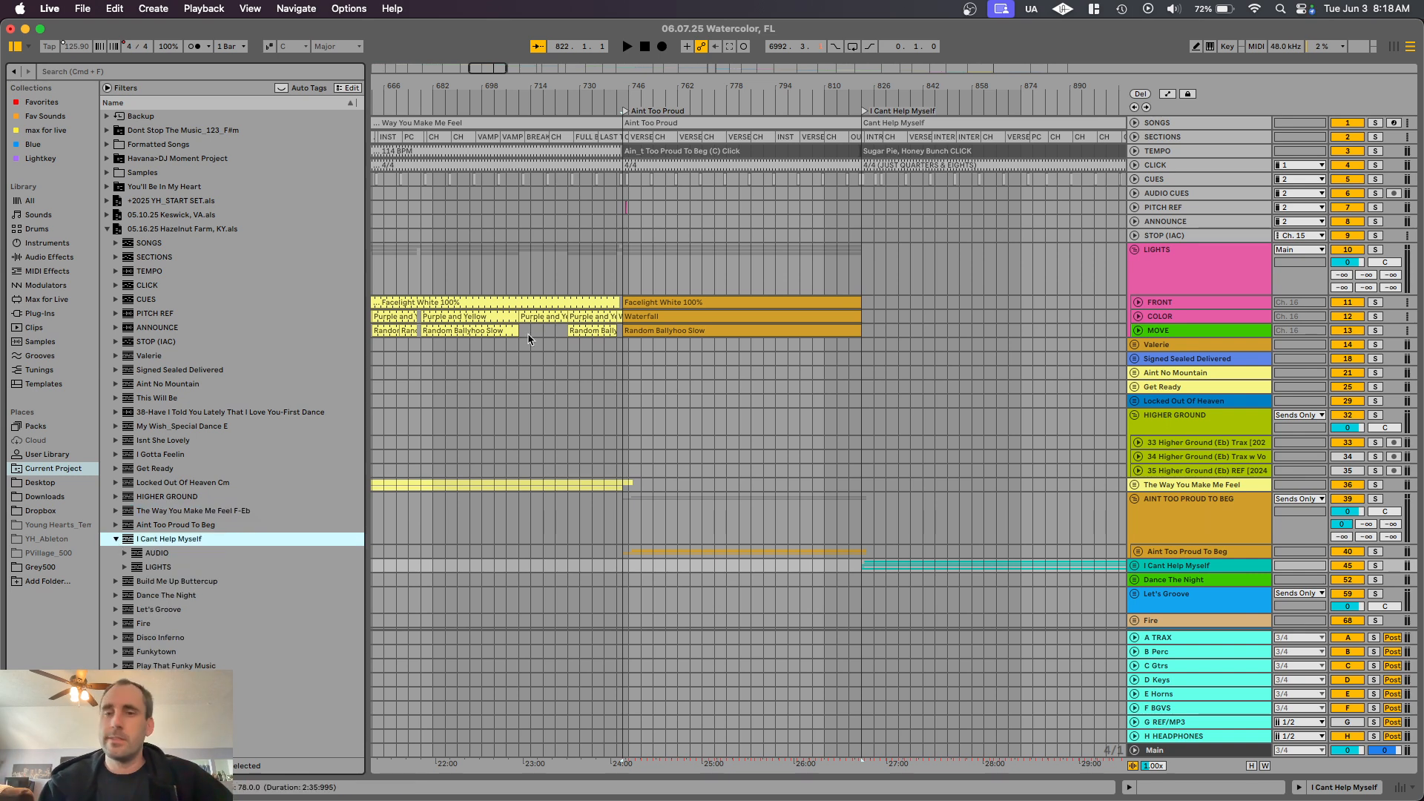
left_click(1134, 415)
scroll(752, 392, "down", 5)
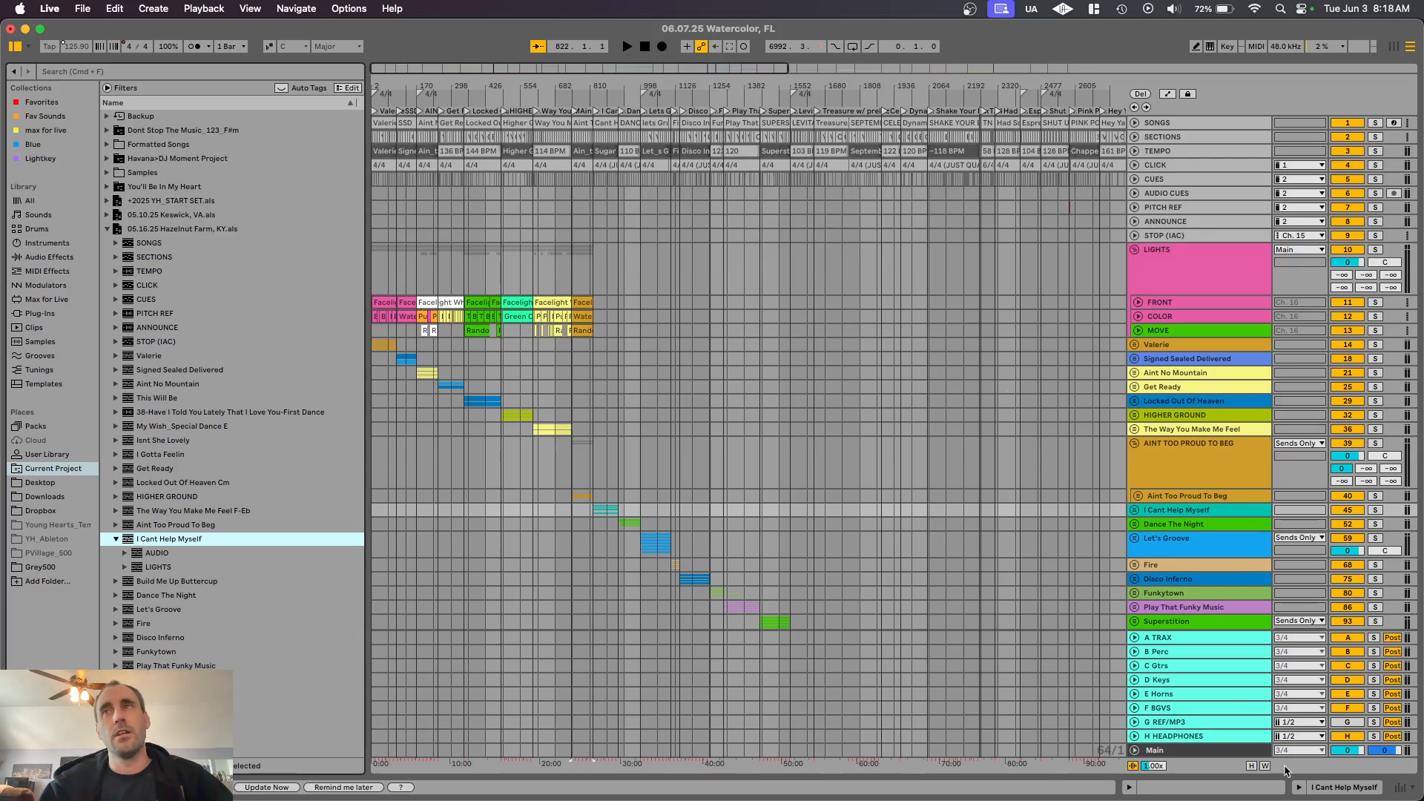
left_click(1189, 642)
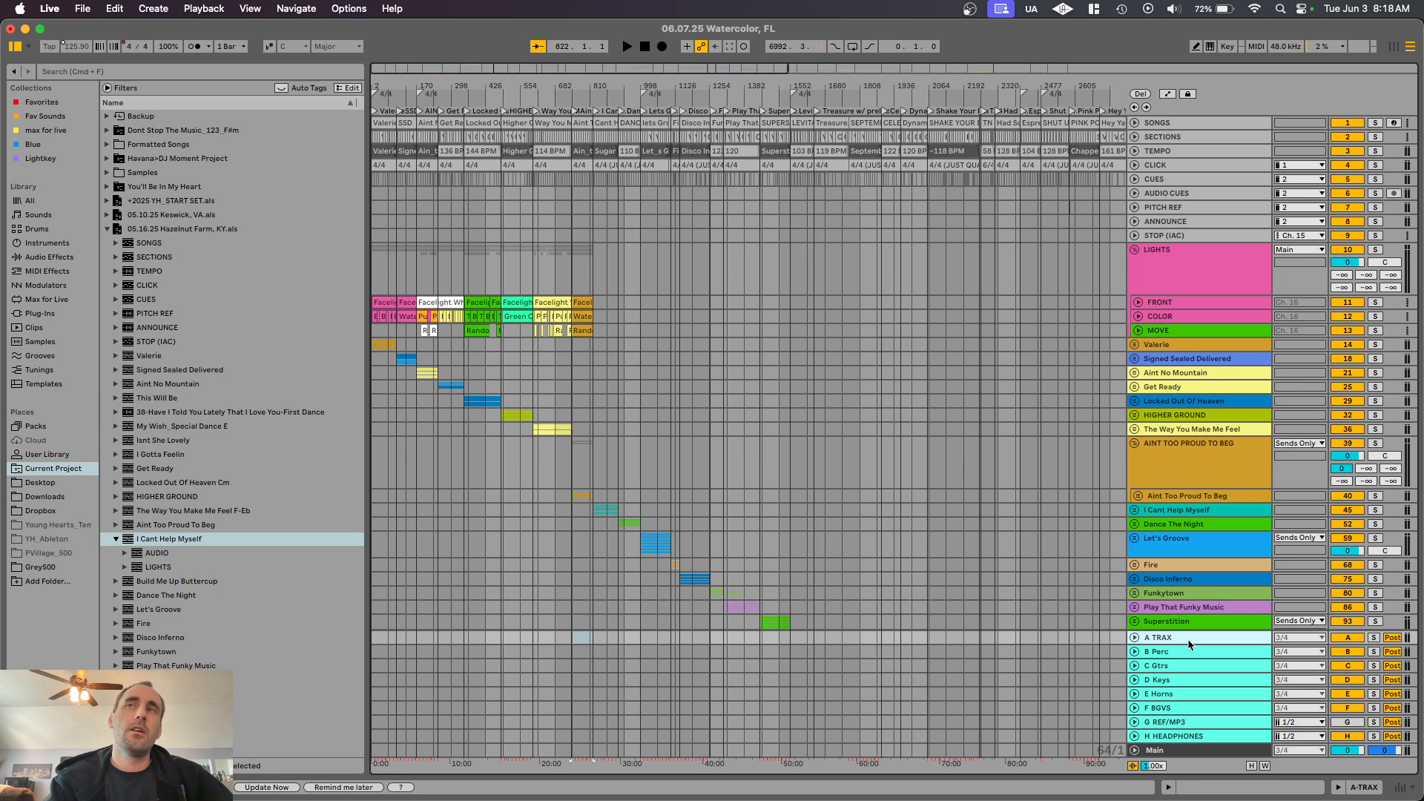
left_click(1184, 653)
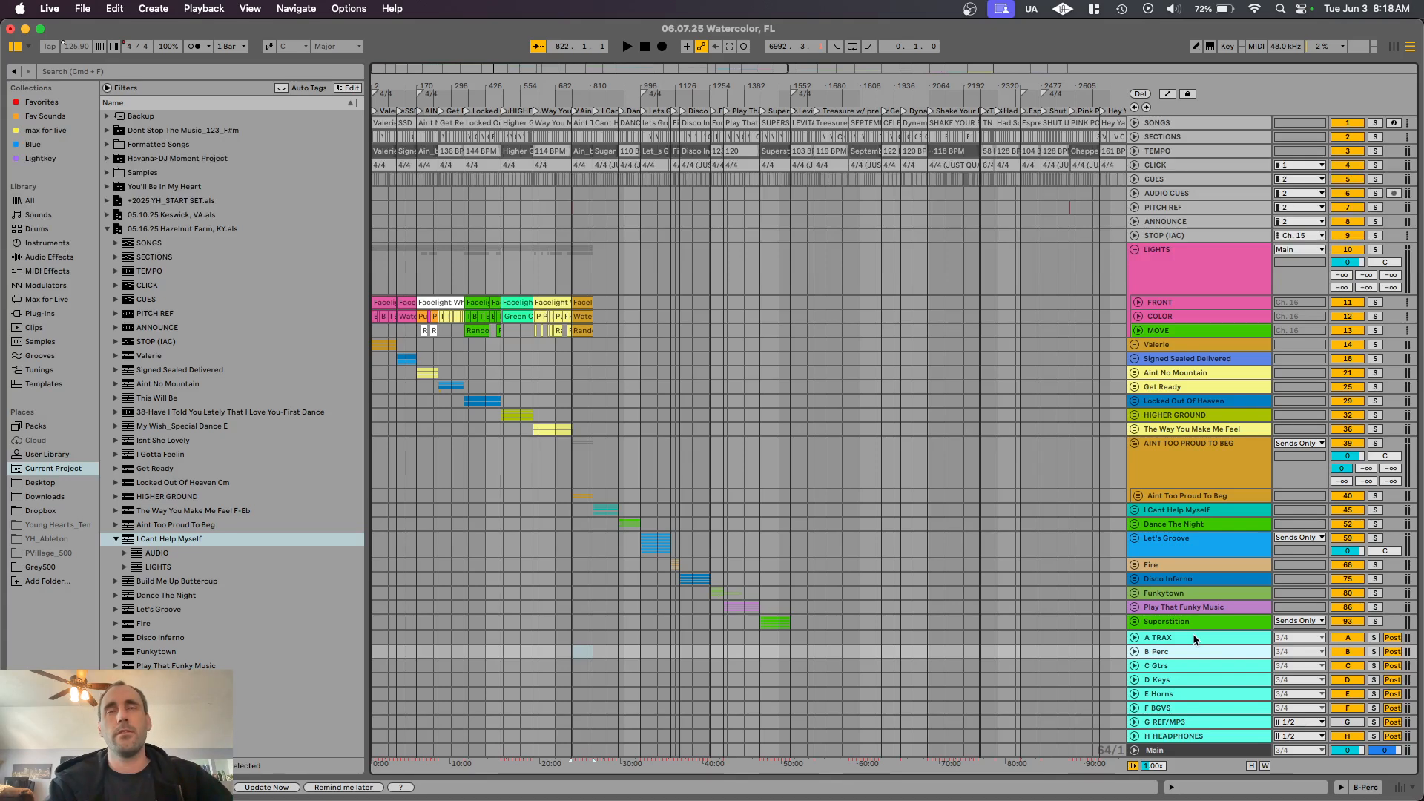
left_click(1194, 640)
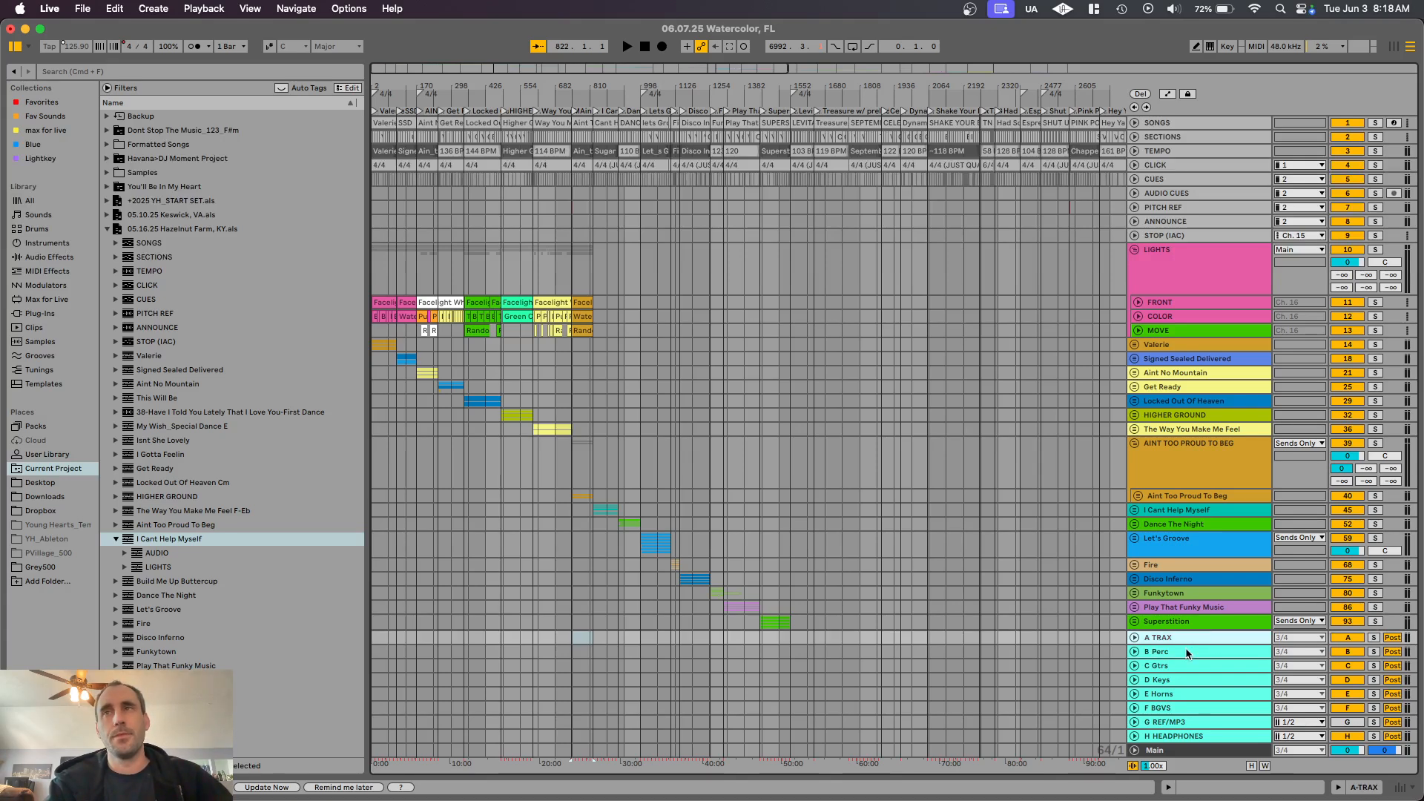